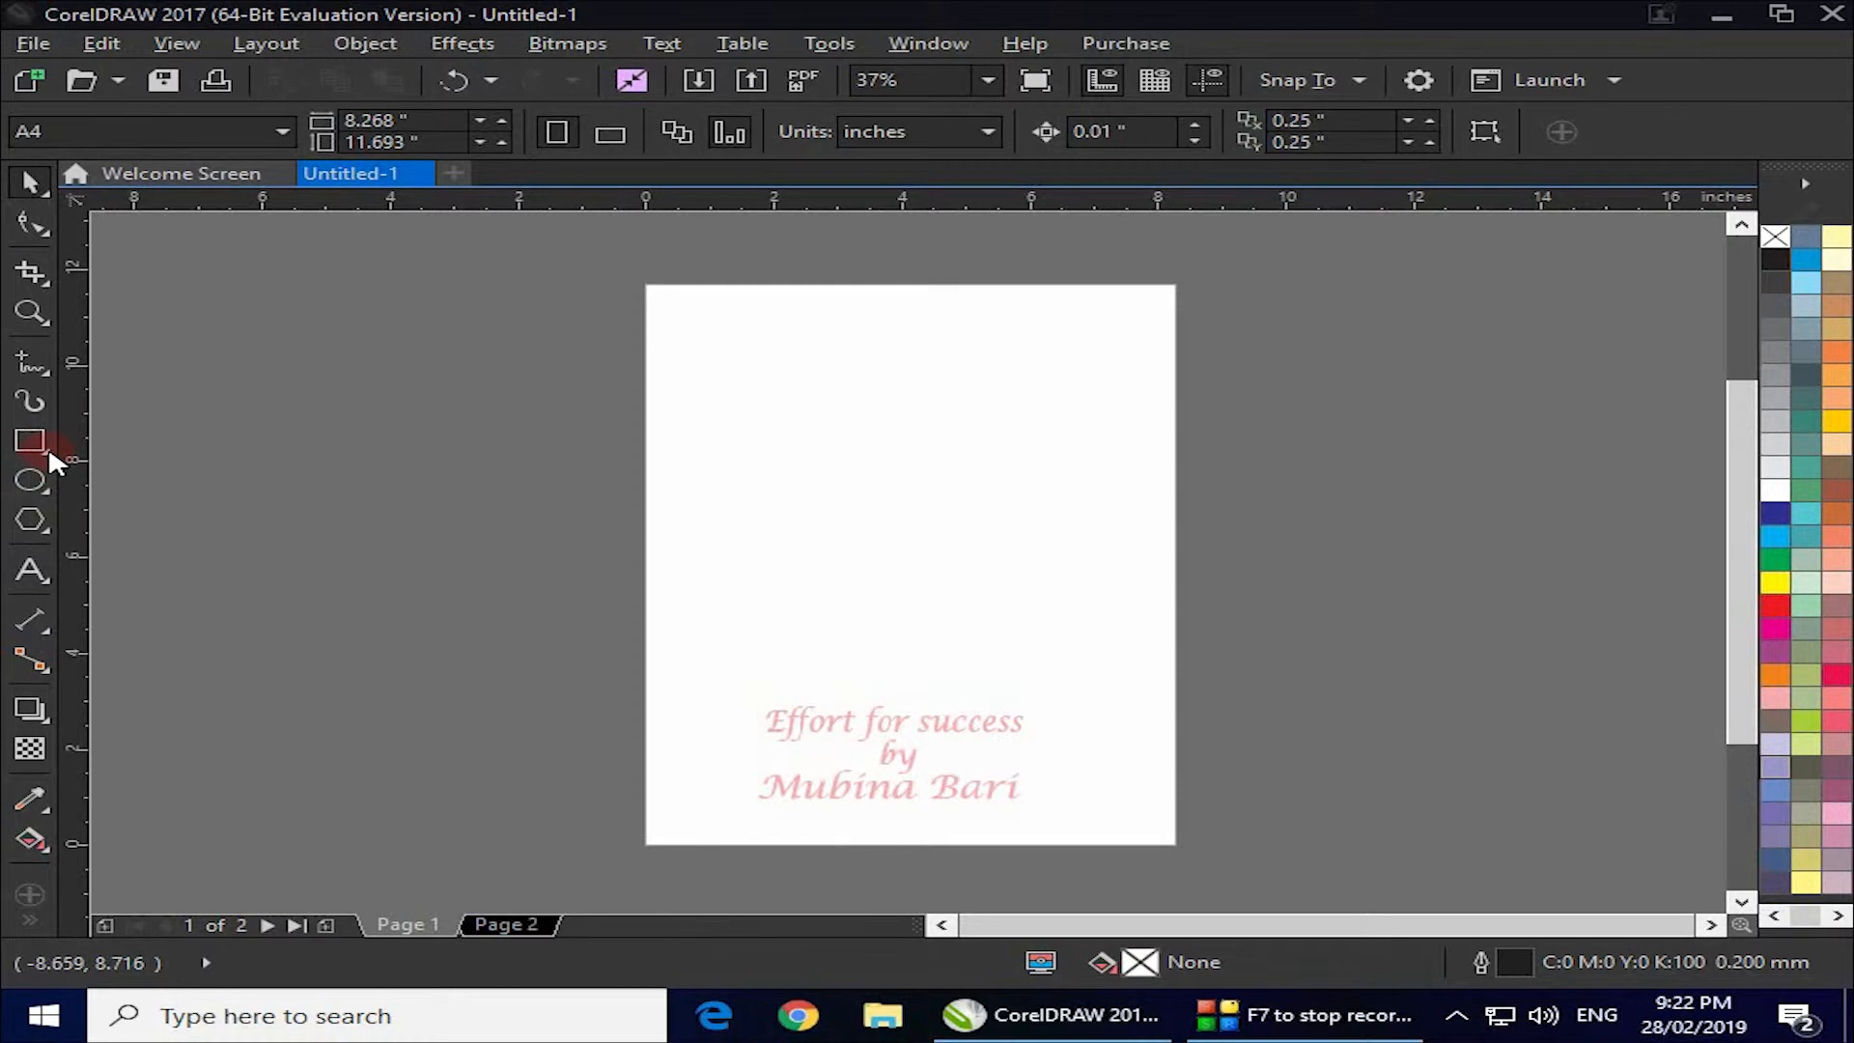
Draw a perfect square about 4.89 inches on a side with the Rectangle tool and move it near the page's upper edge.
drag(48, 446, 143, 464)
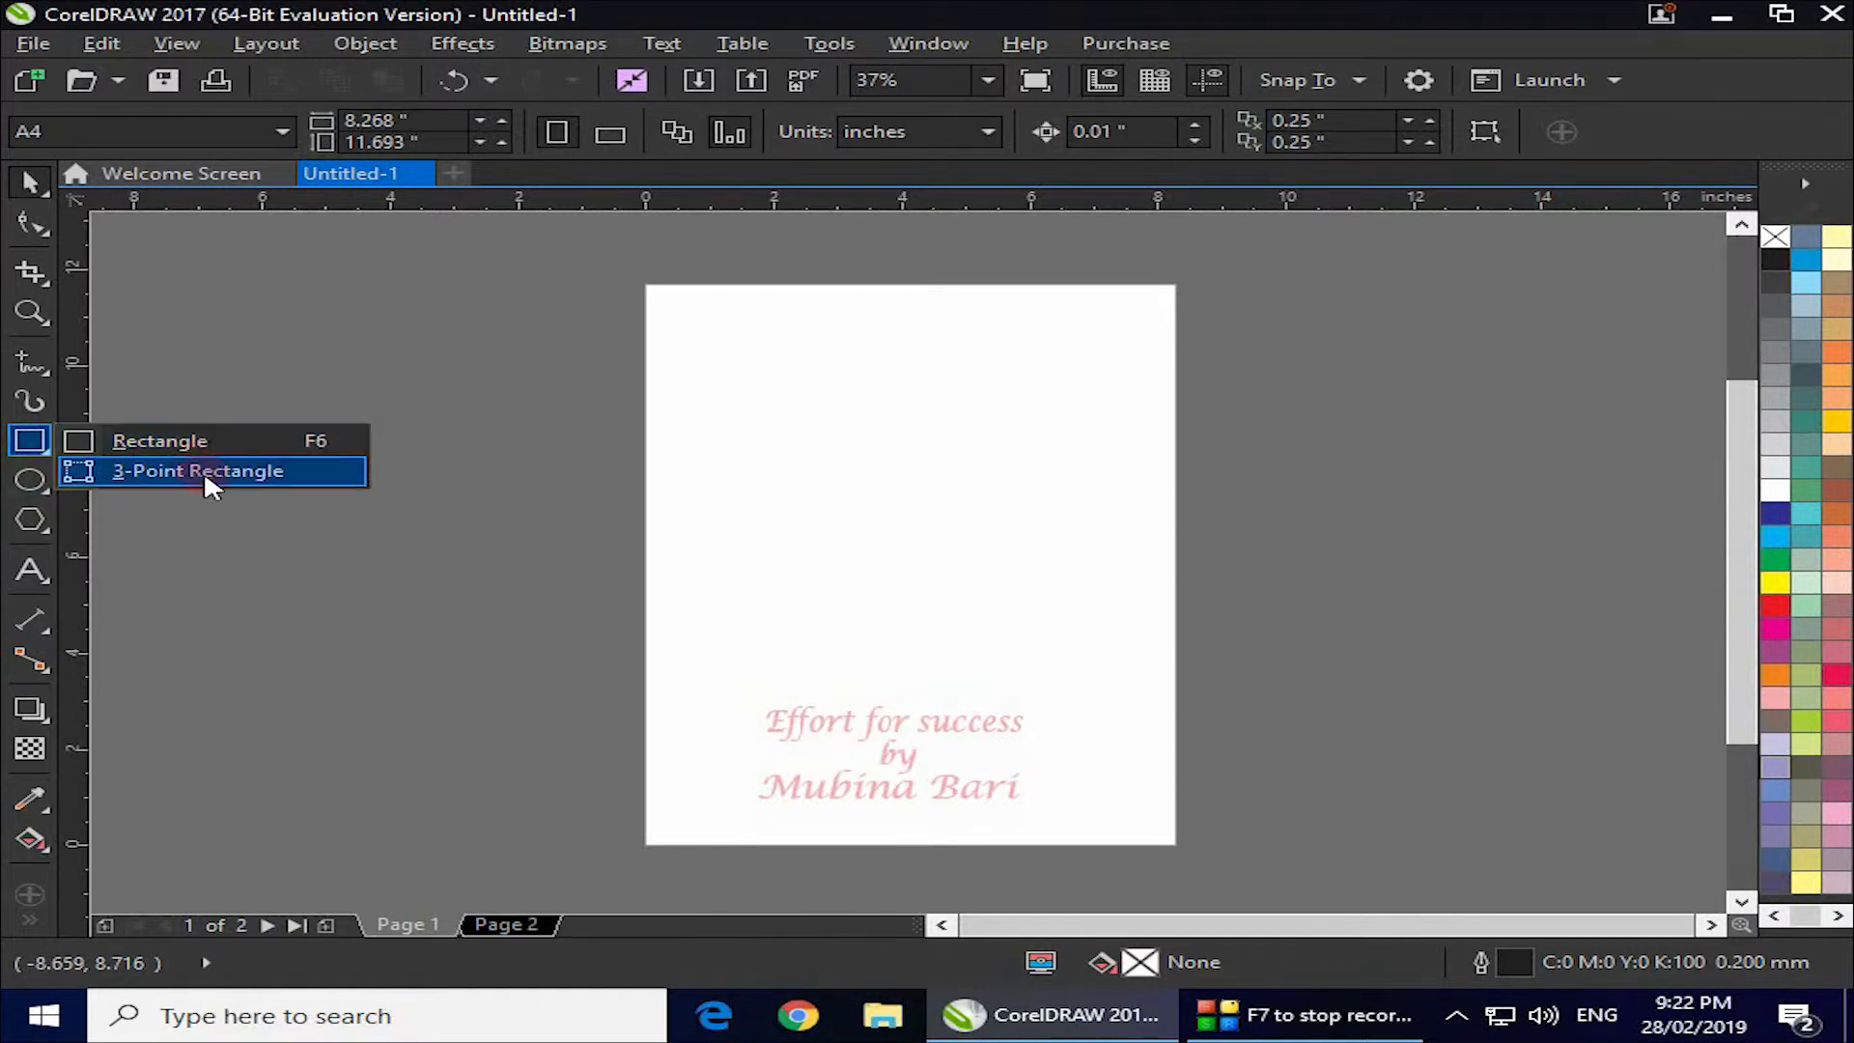
click(144, 441)
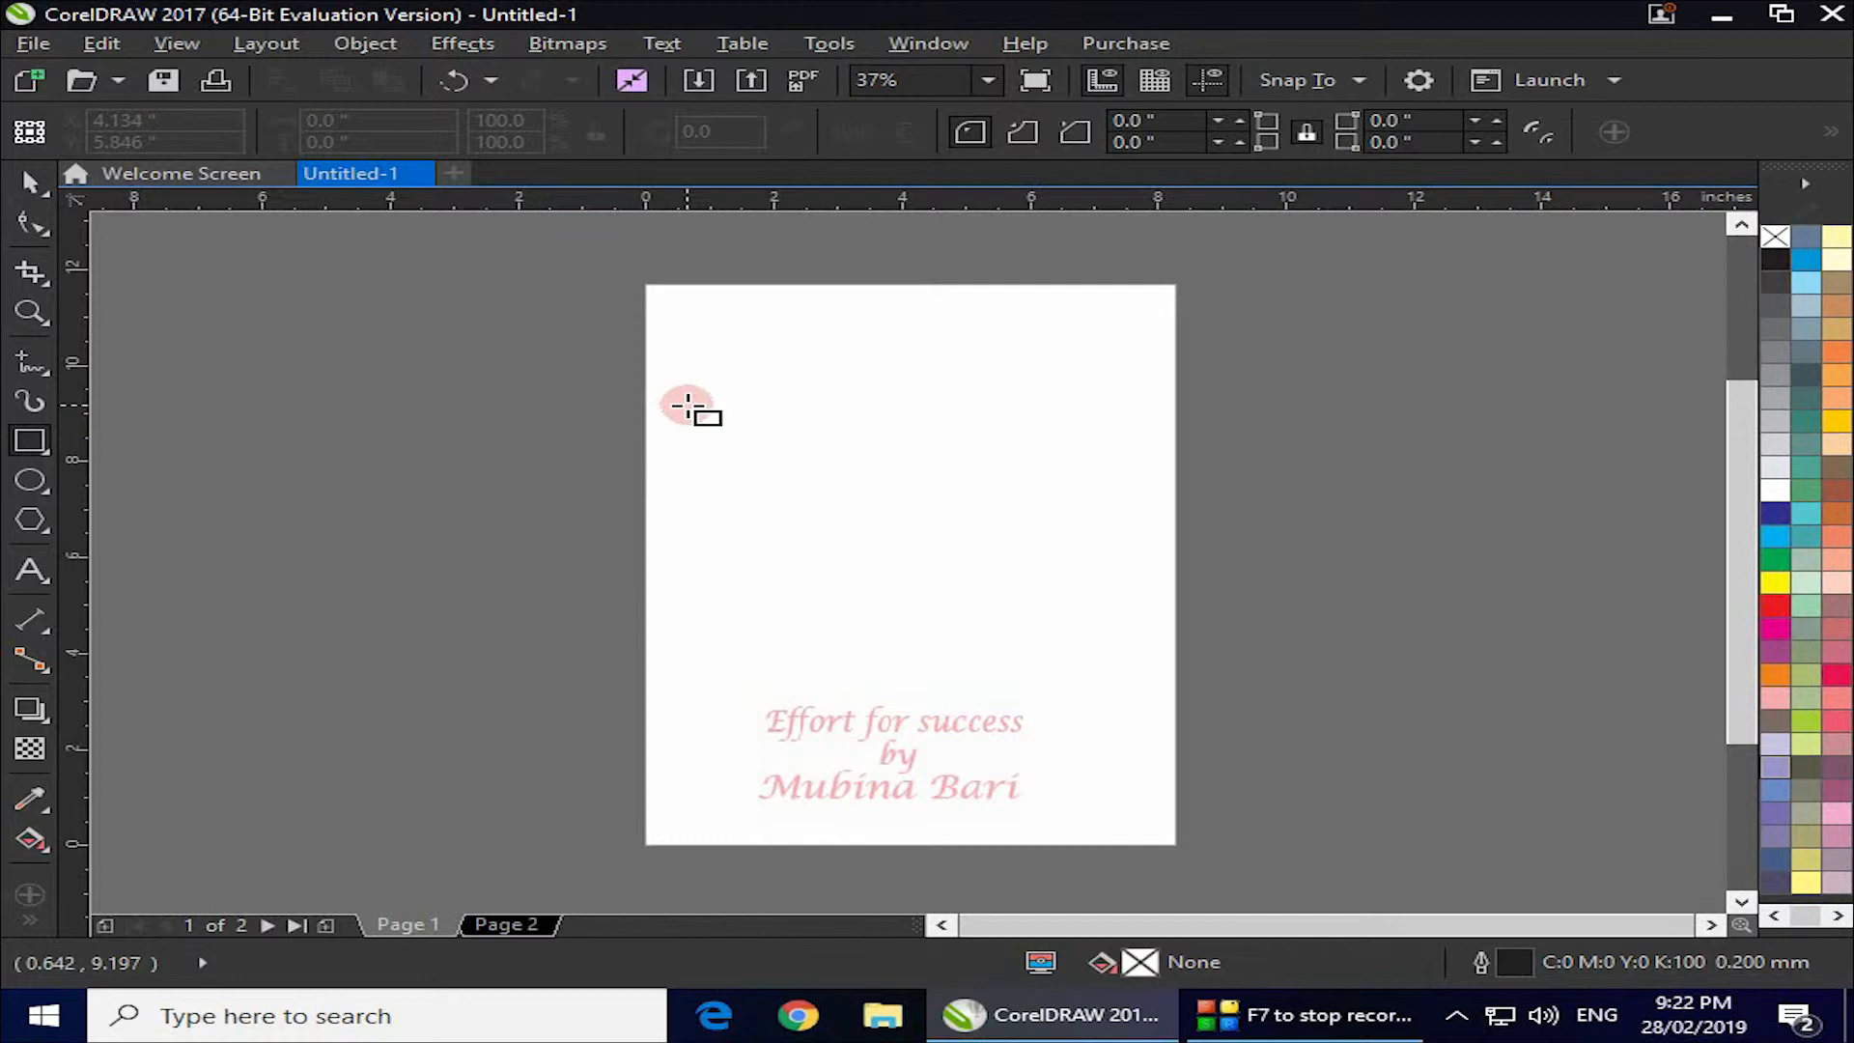
drag(688, 406, 1013, 595)
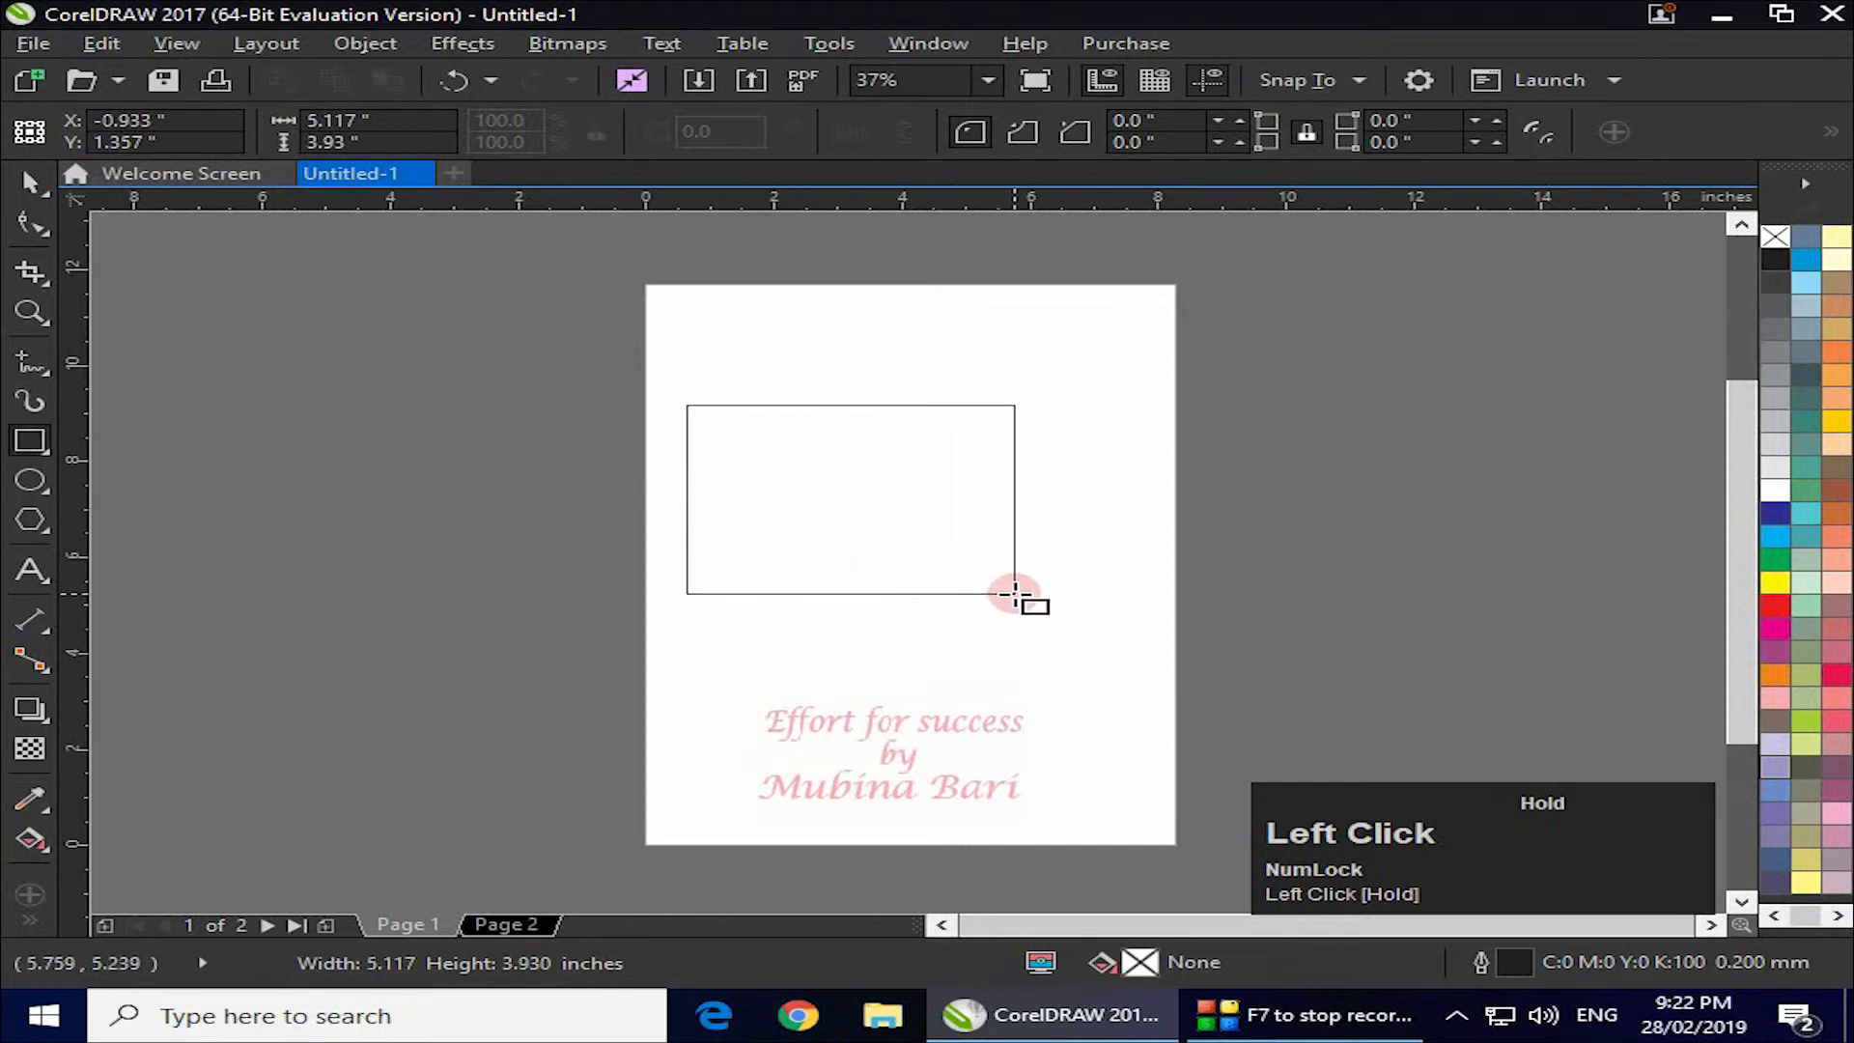
drag(723, 453, 1054, 604)
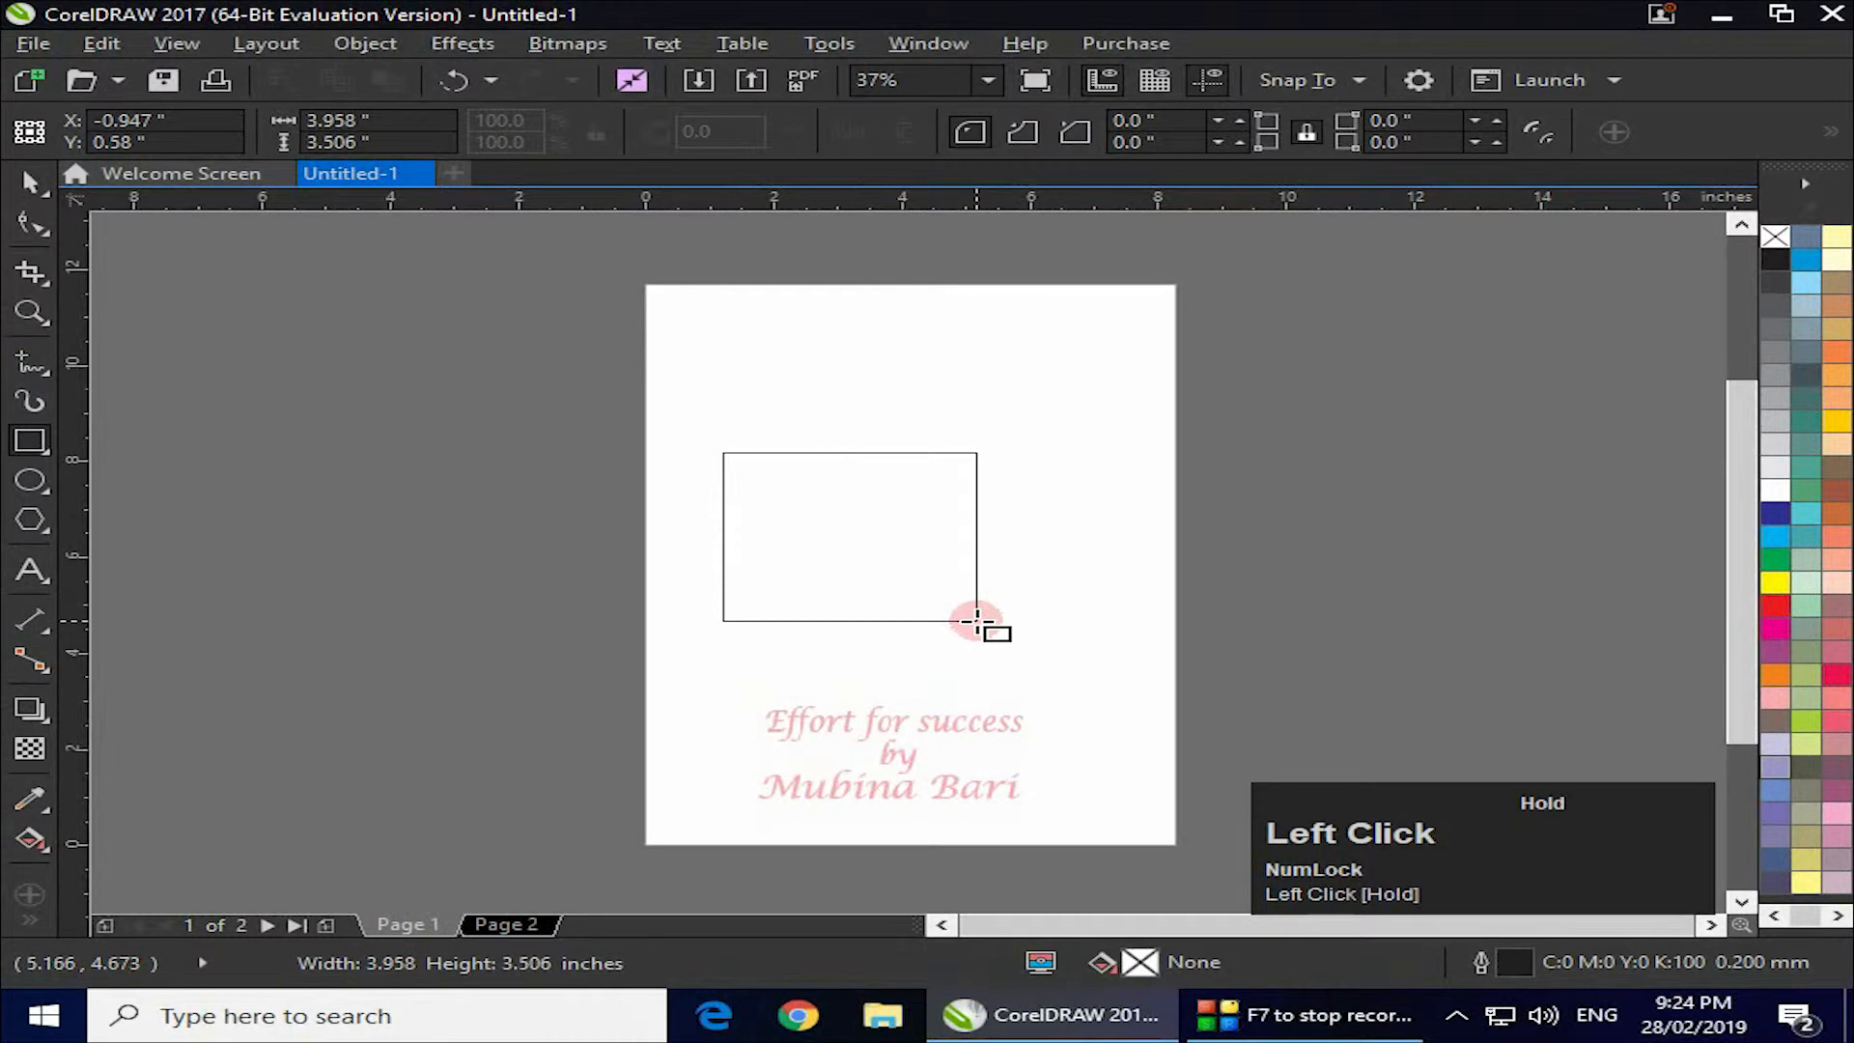
key(ctrl)
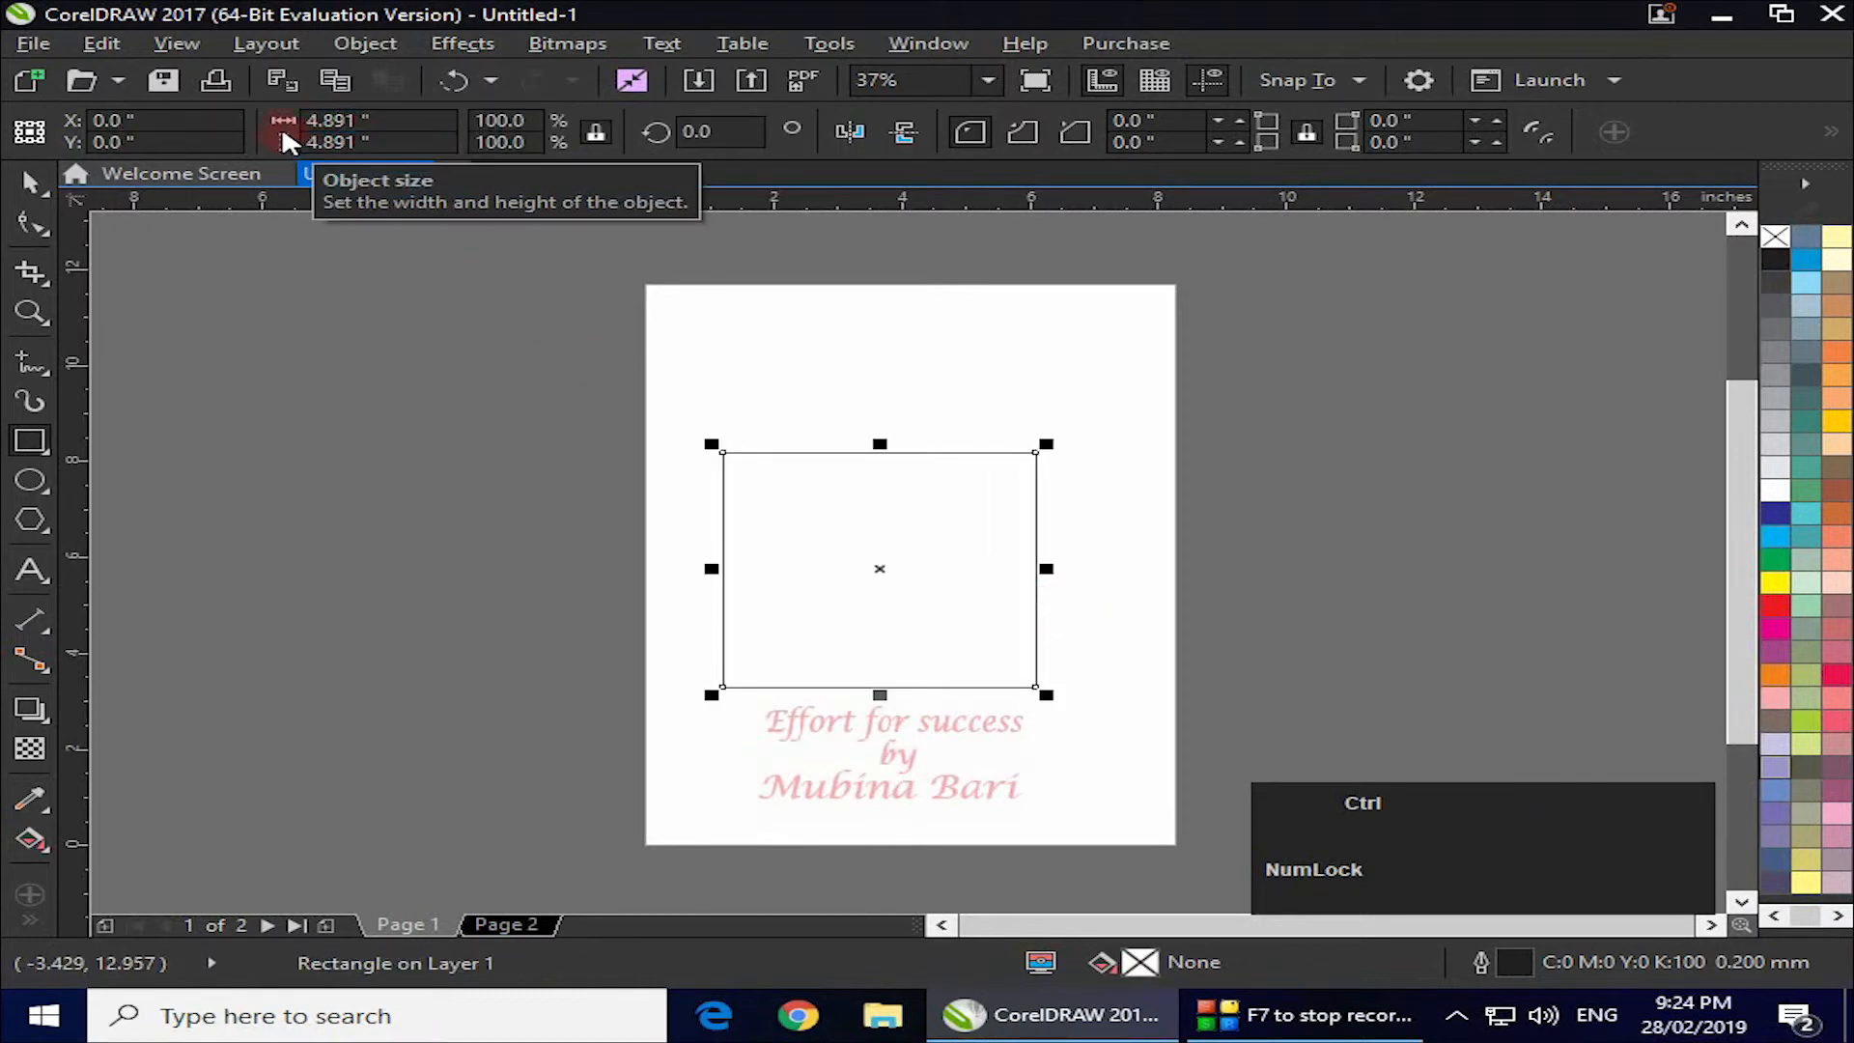
click(319, 120)
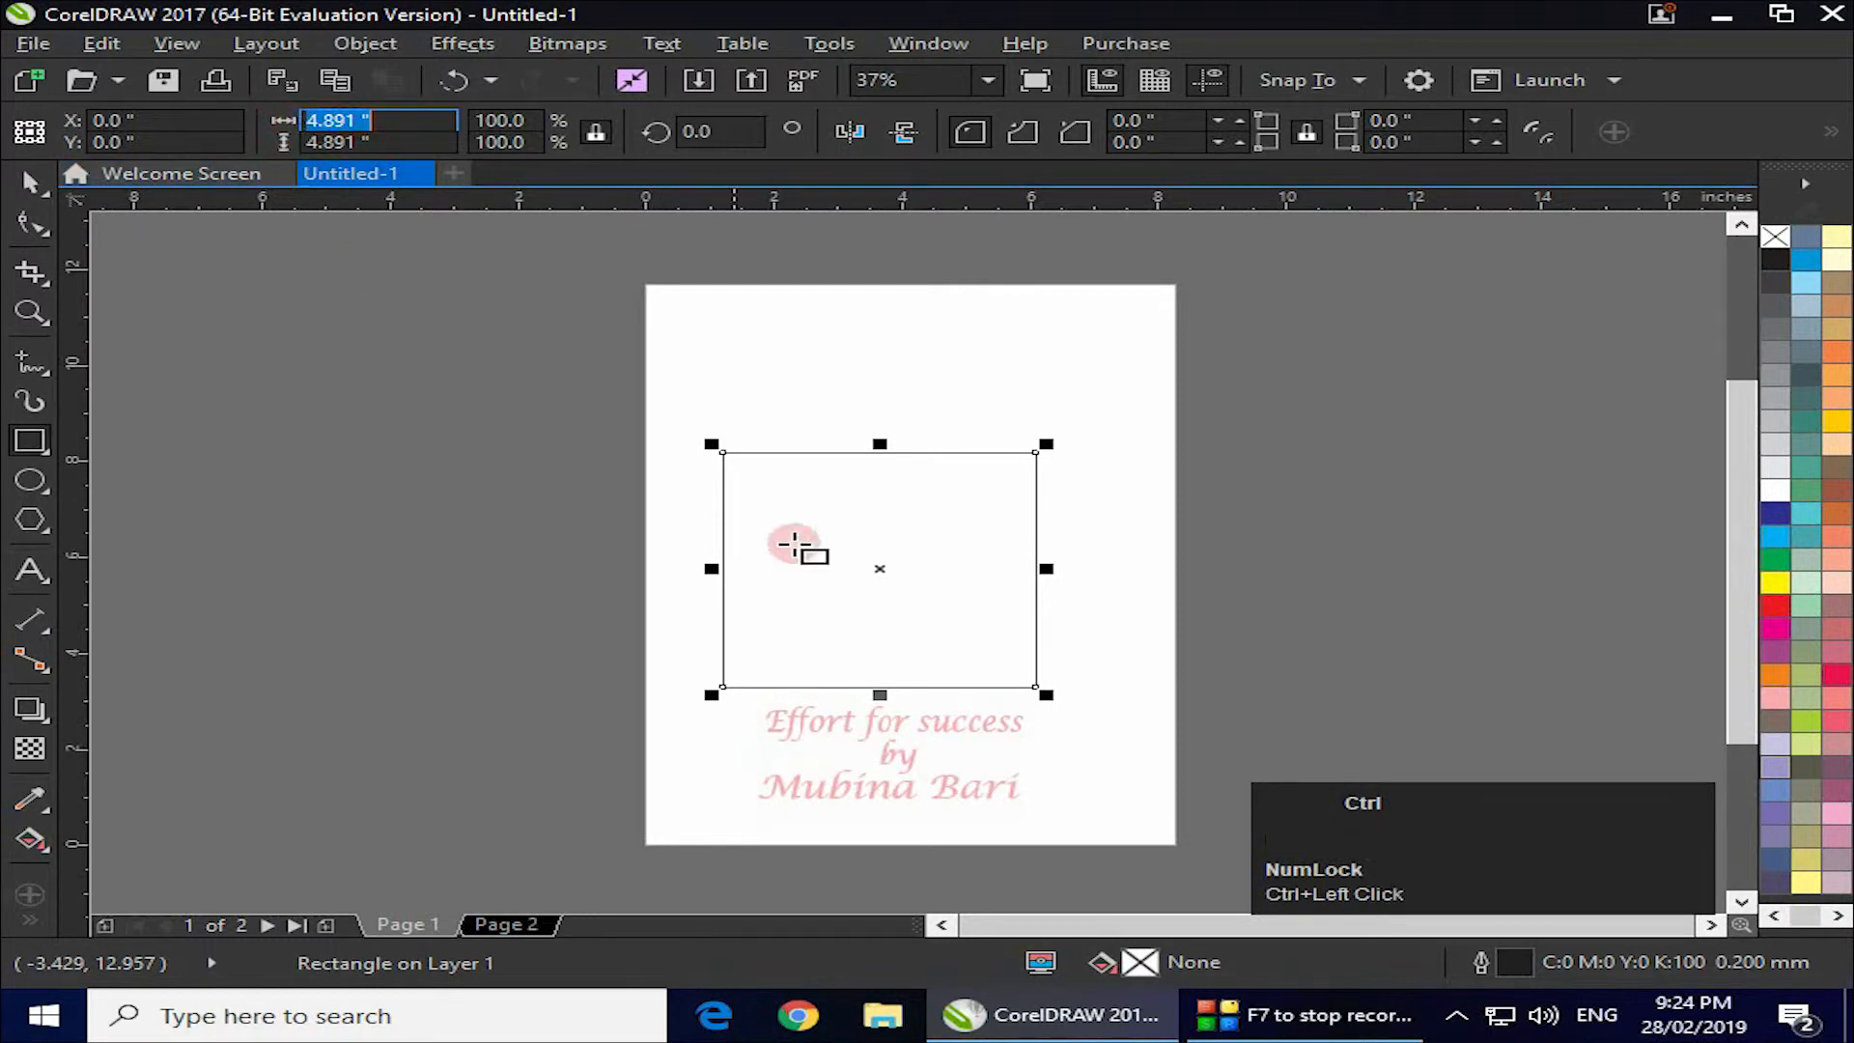
drag(884, 564, 918, 418)
Draw a rectangle about 6.7 by 4.1 inches across the lower part of the page and delete it.
click(29, 439)
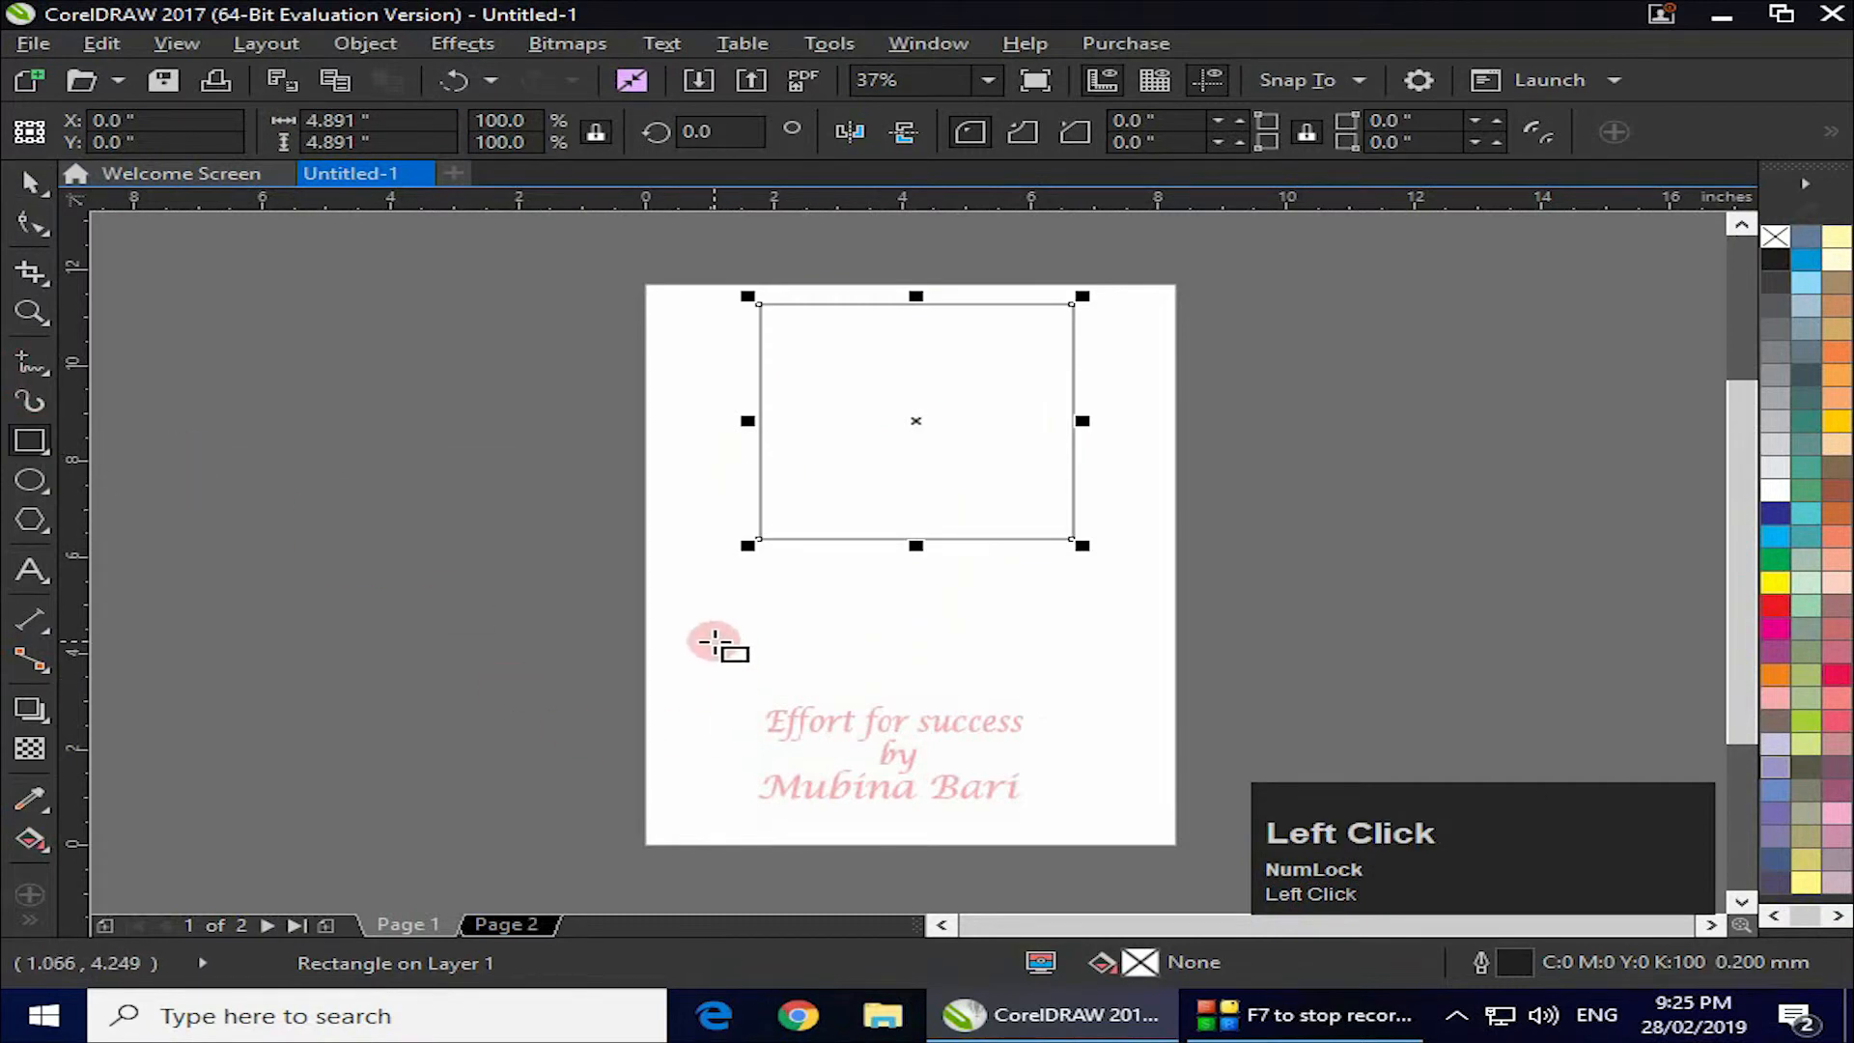
mouse_move(709, 601)
mouse_down()
mouse_move(715, 657)
mouse_move(998, 778)
mouse_move(1119, 798)
mouse_move(1111, 849)
mouse_move(1109, 746)
mouse_move(1137, 798)
mouse_up()
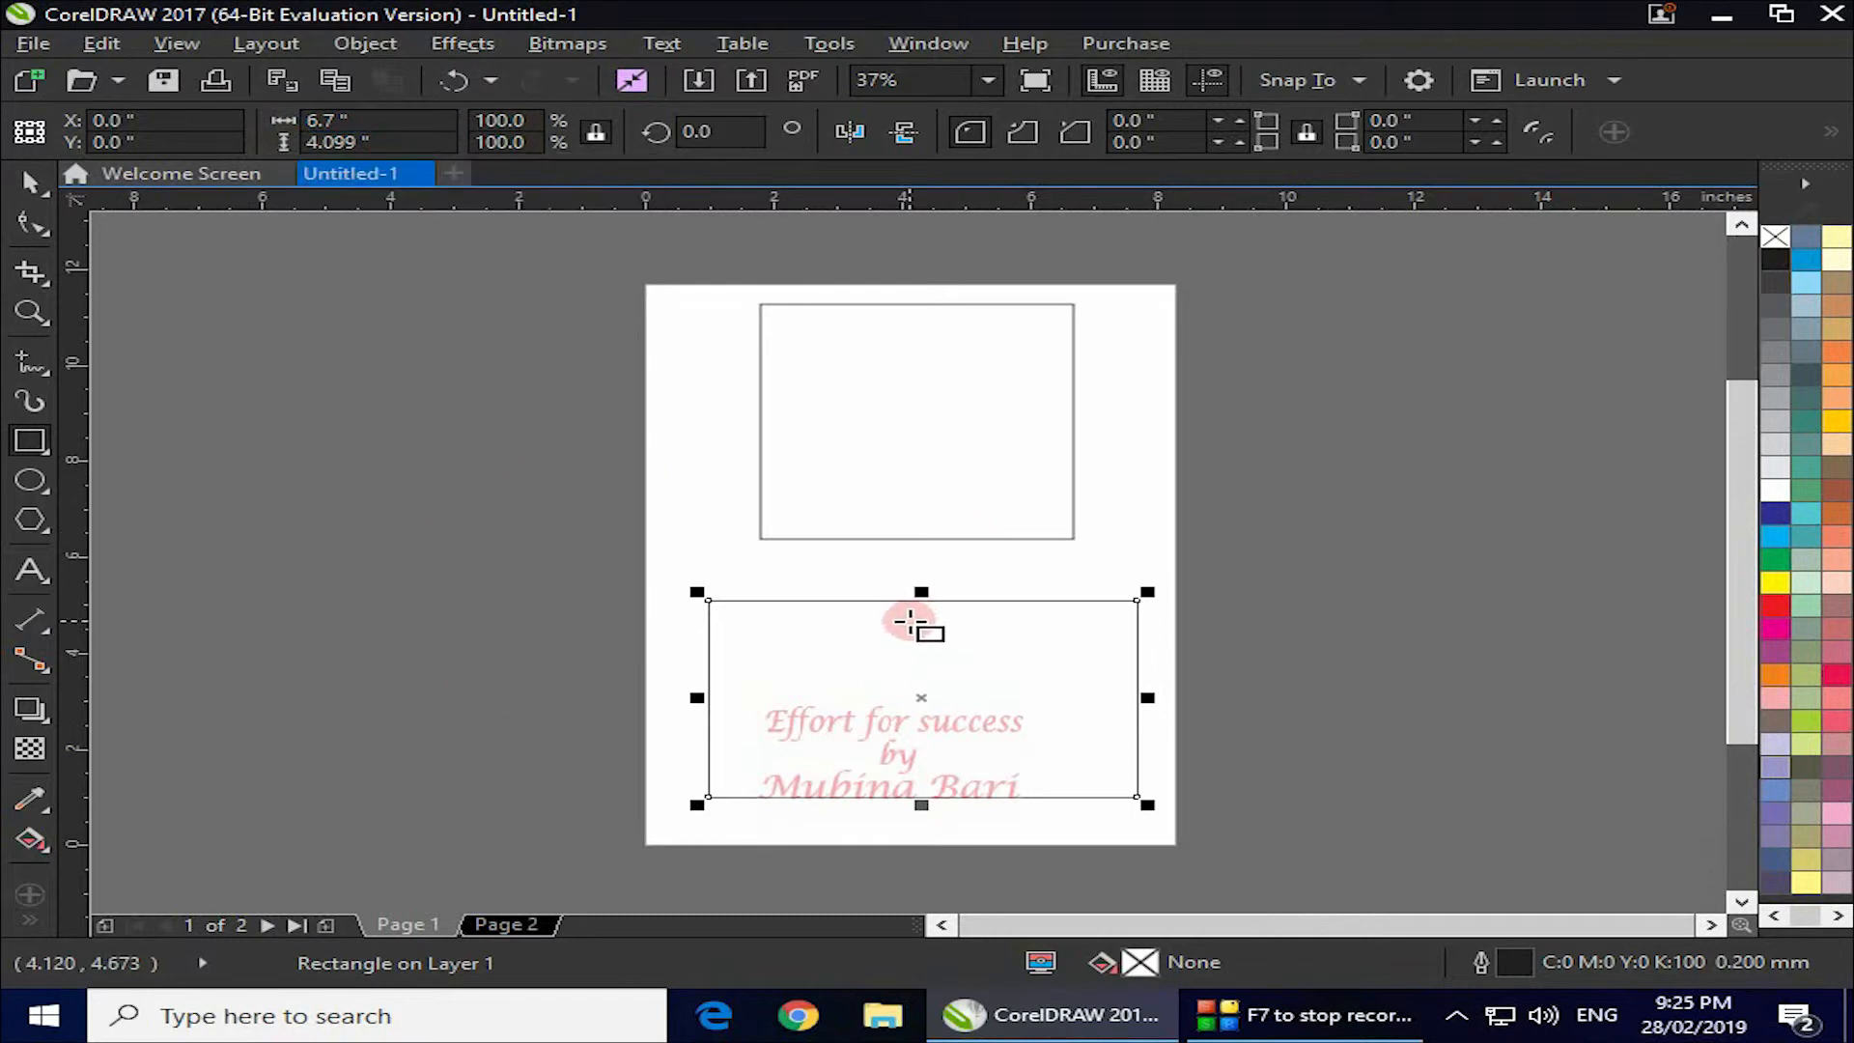
key(Delete)
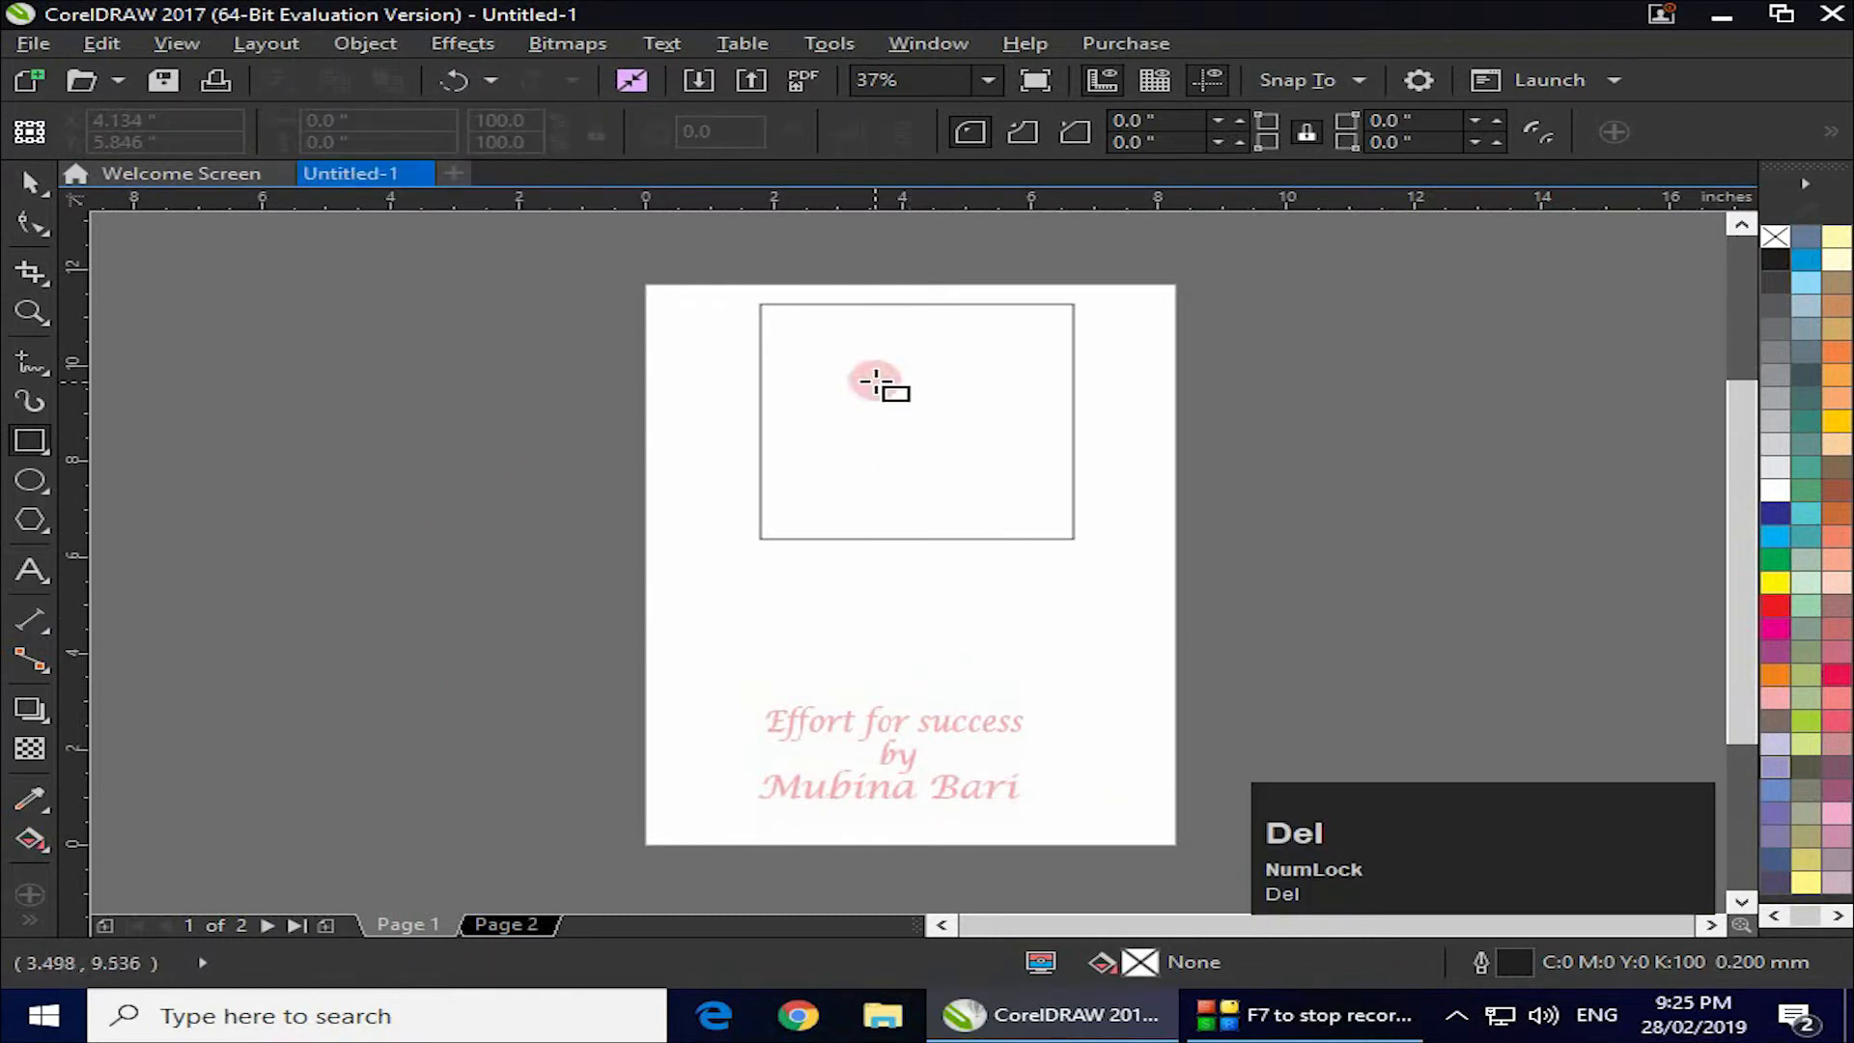
Move the square down to the middle of the page, just above the text.
click(30, 182)
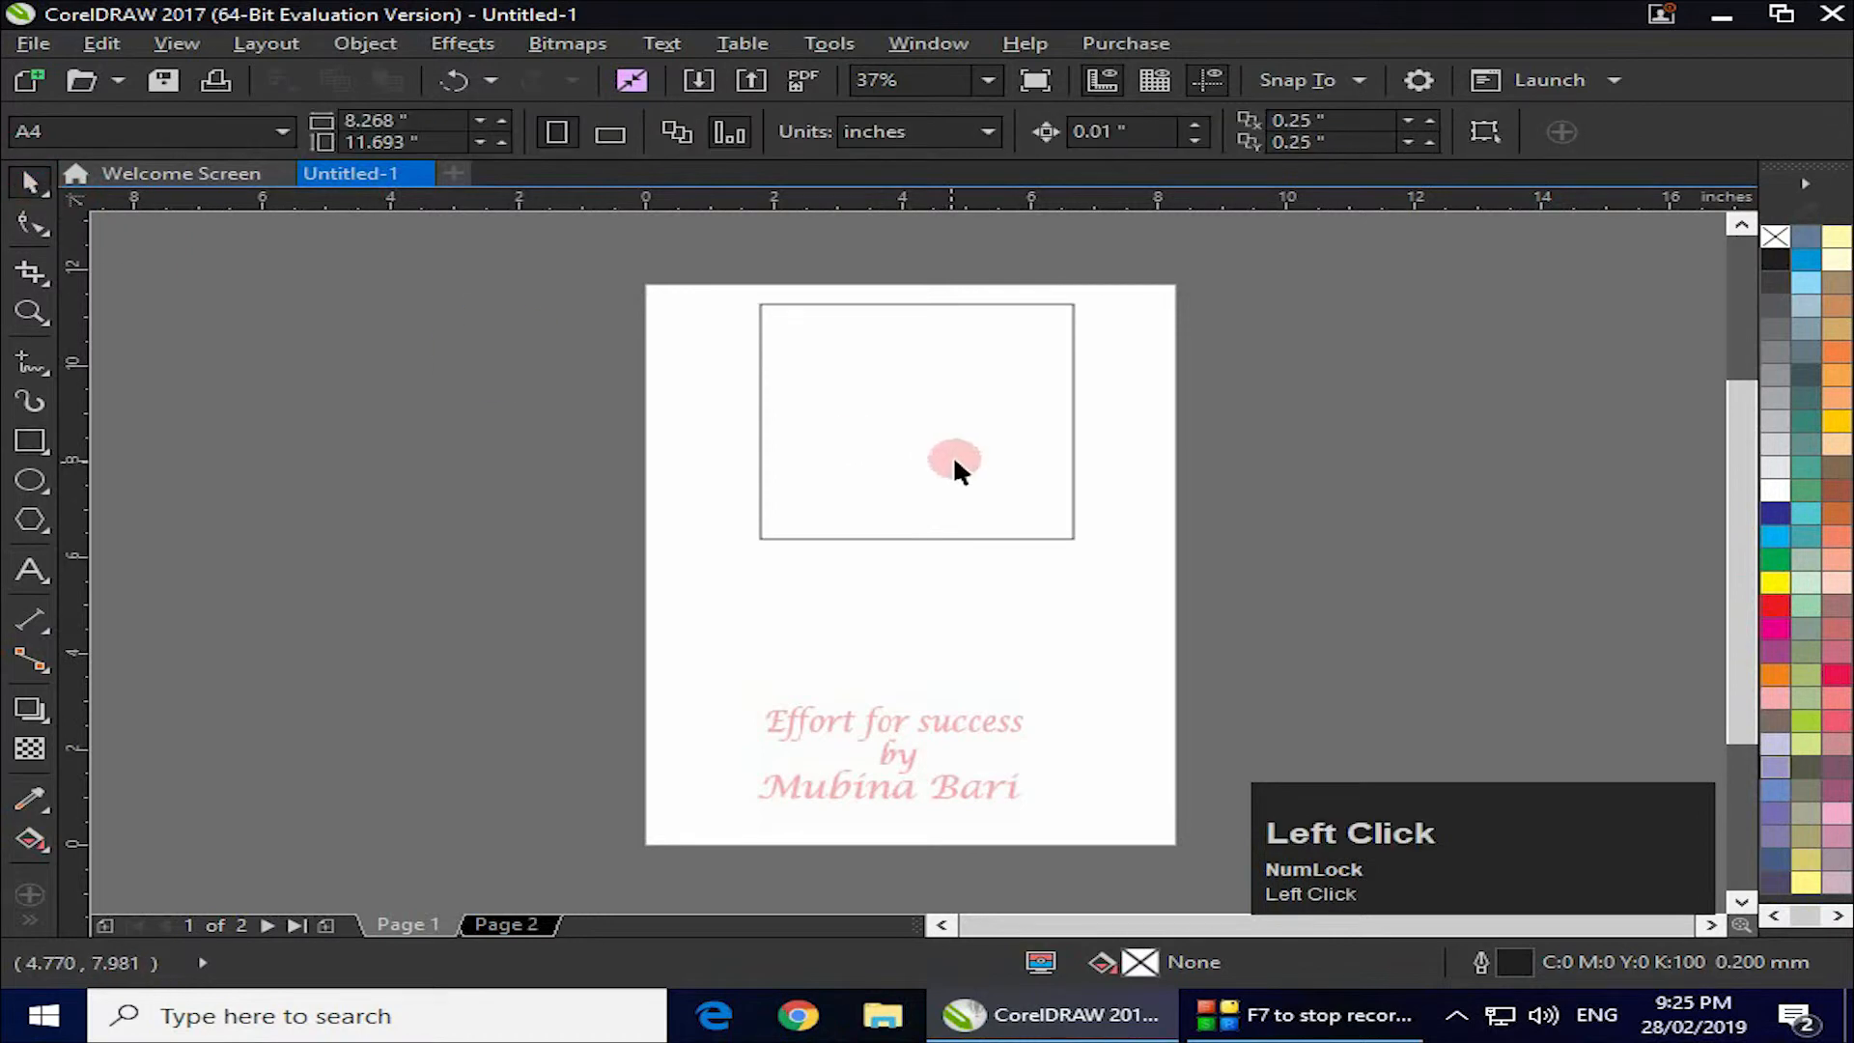
drag(890, 303, 873, 436)
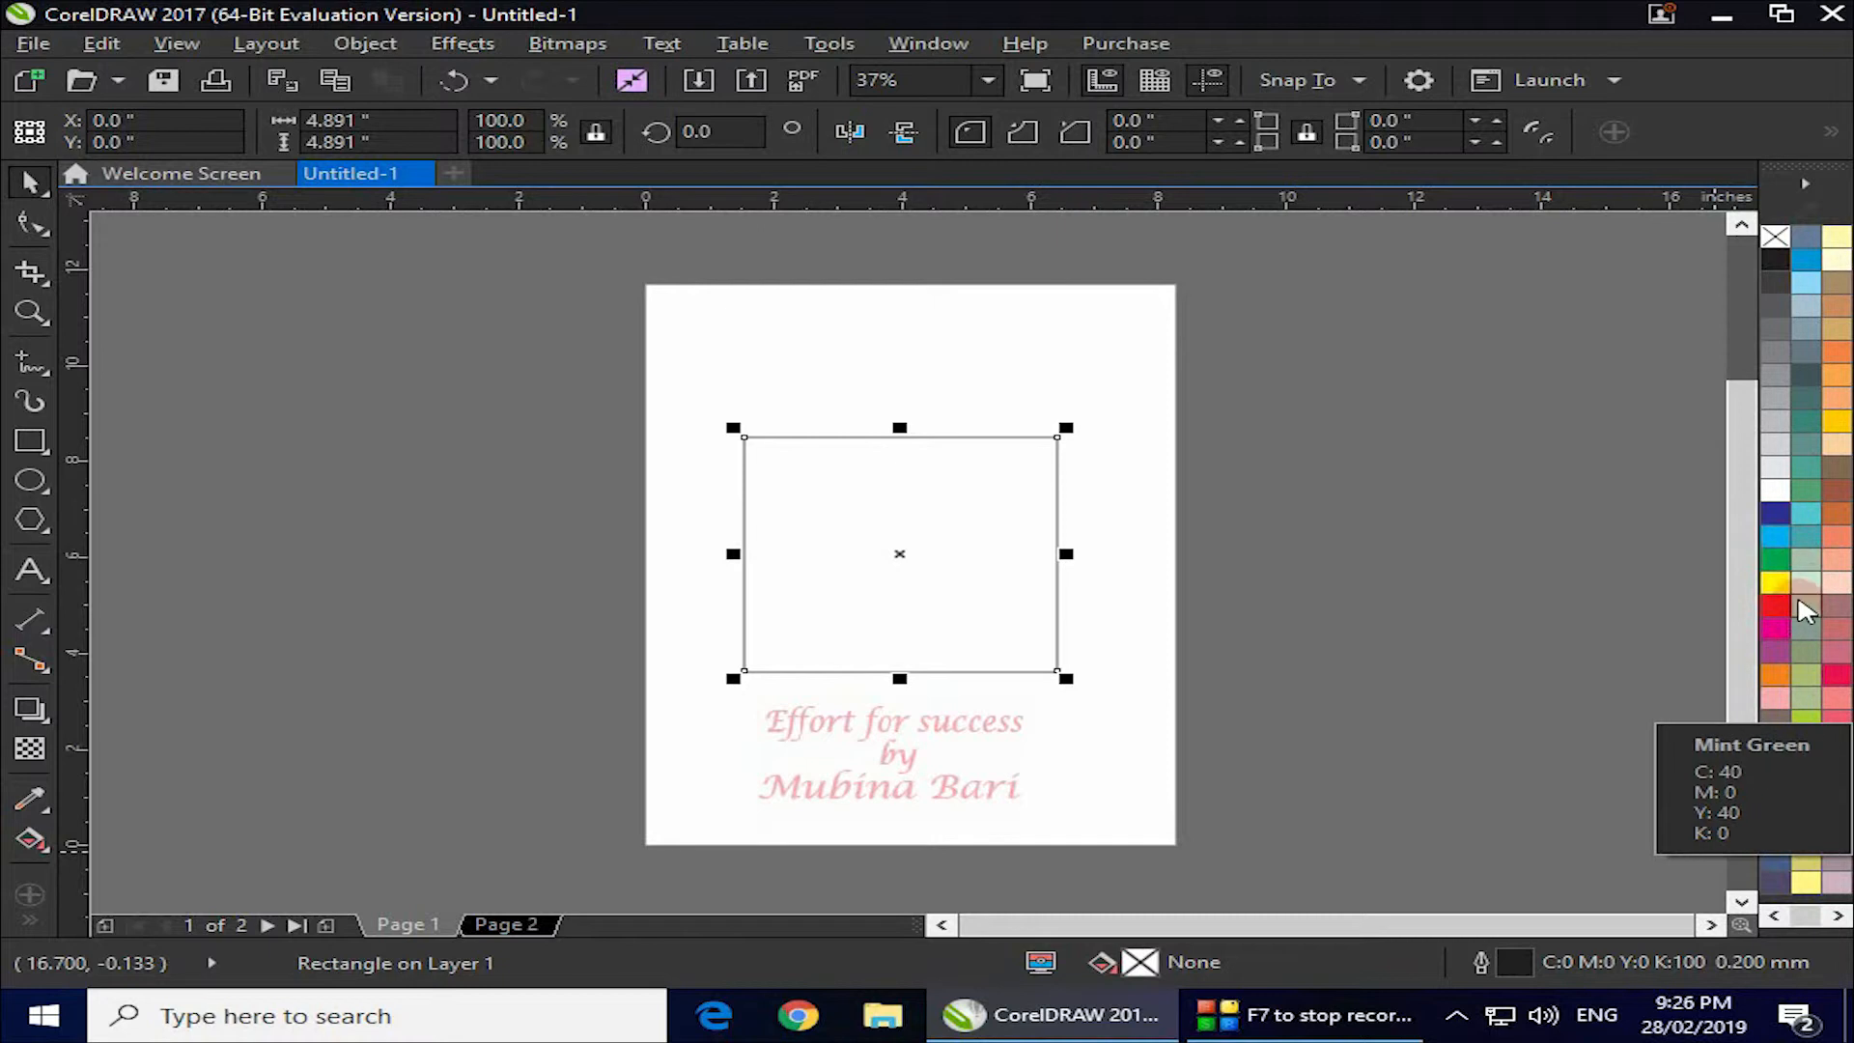
Try a Mint Green fill and a red outline on the square, and take both off again.
click(1805, 615)
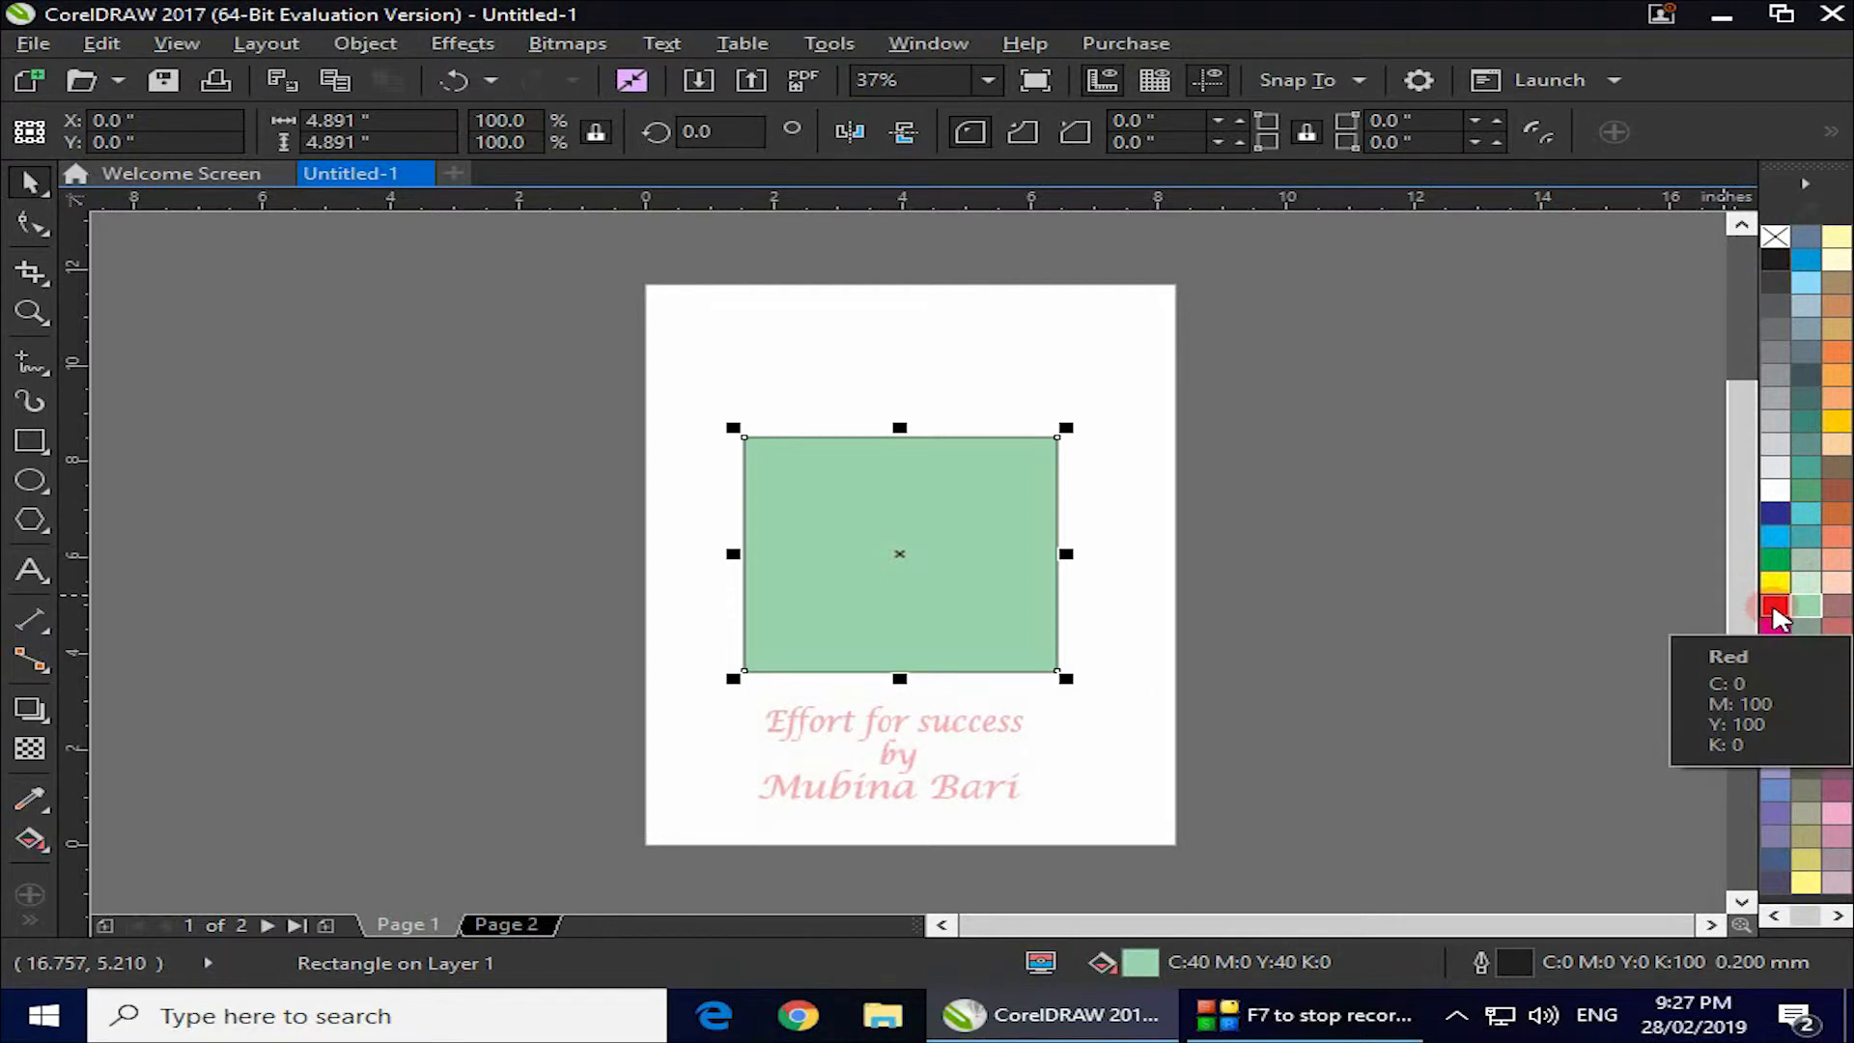
right_click(1775, 609)
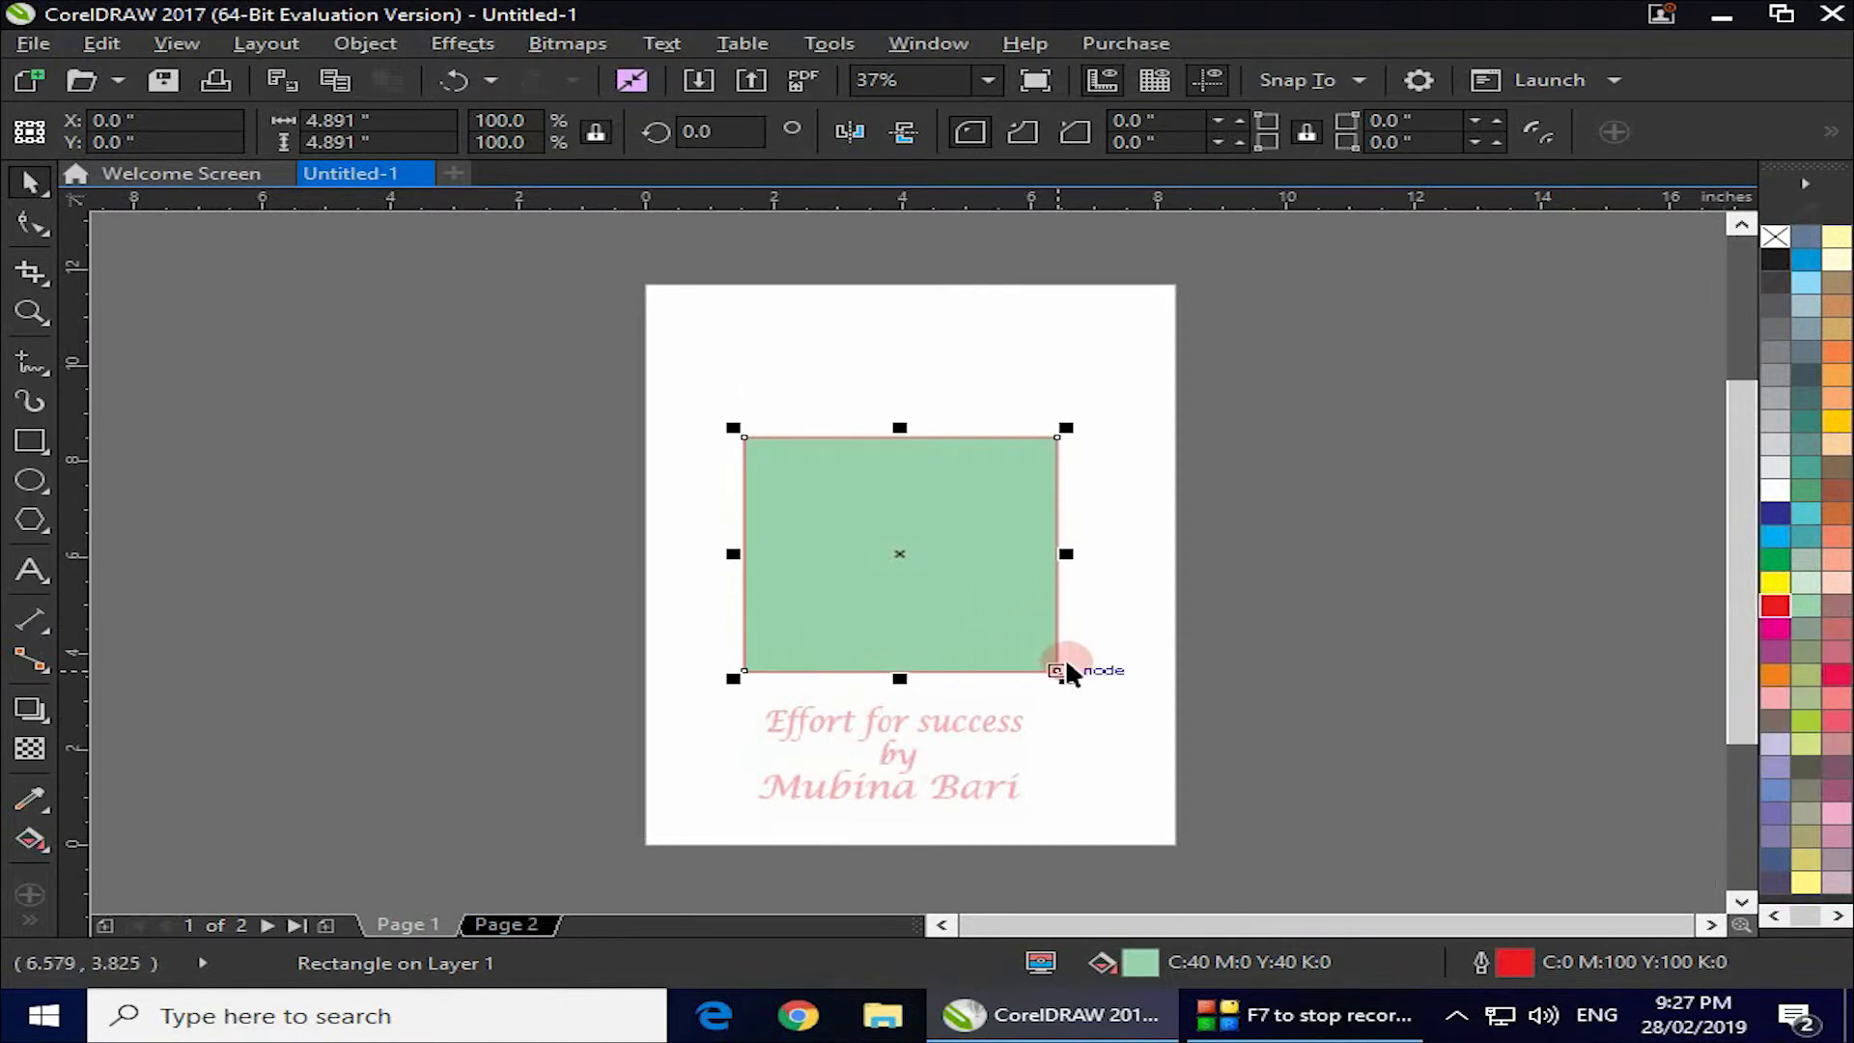
key(ctrl+z)
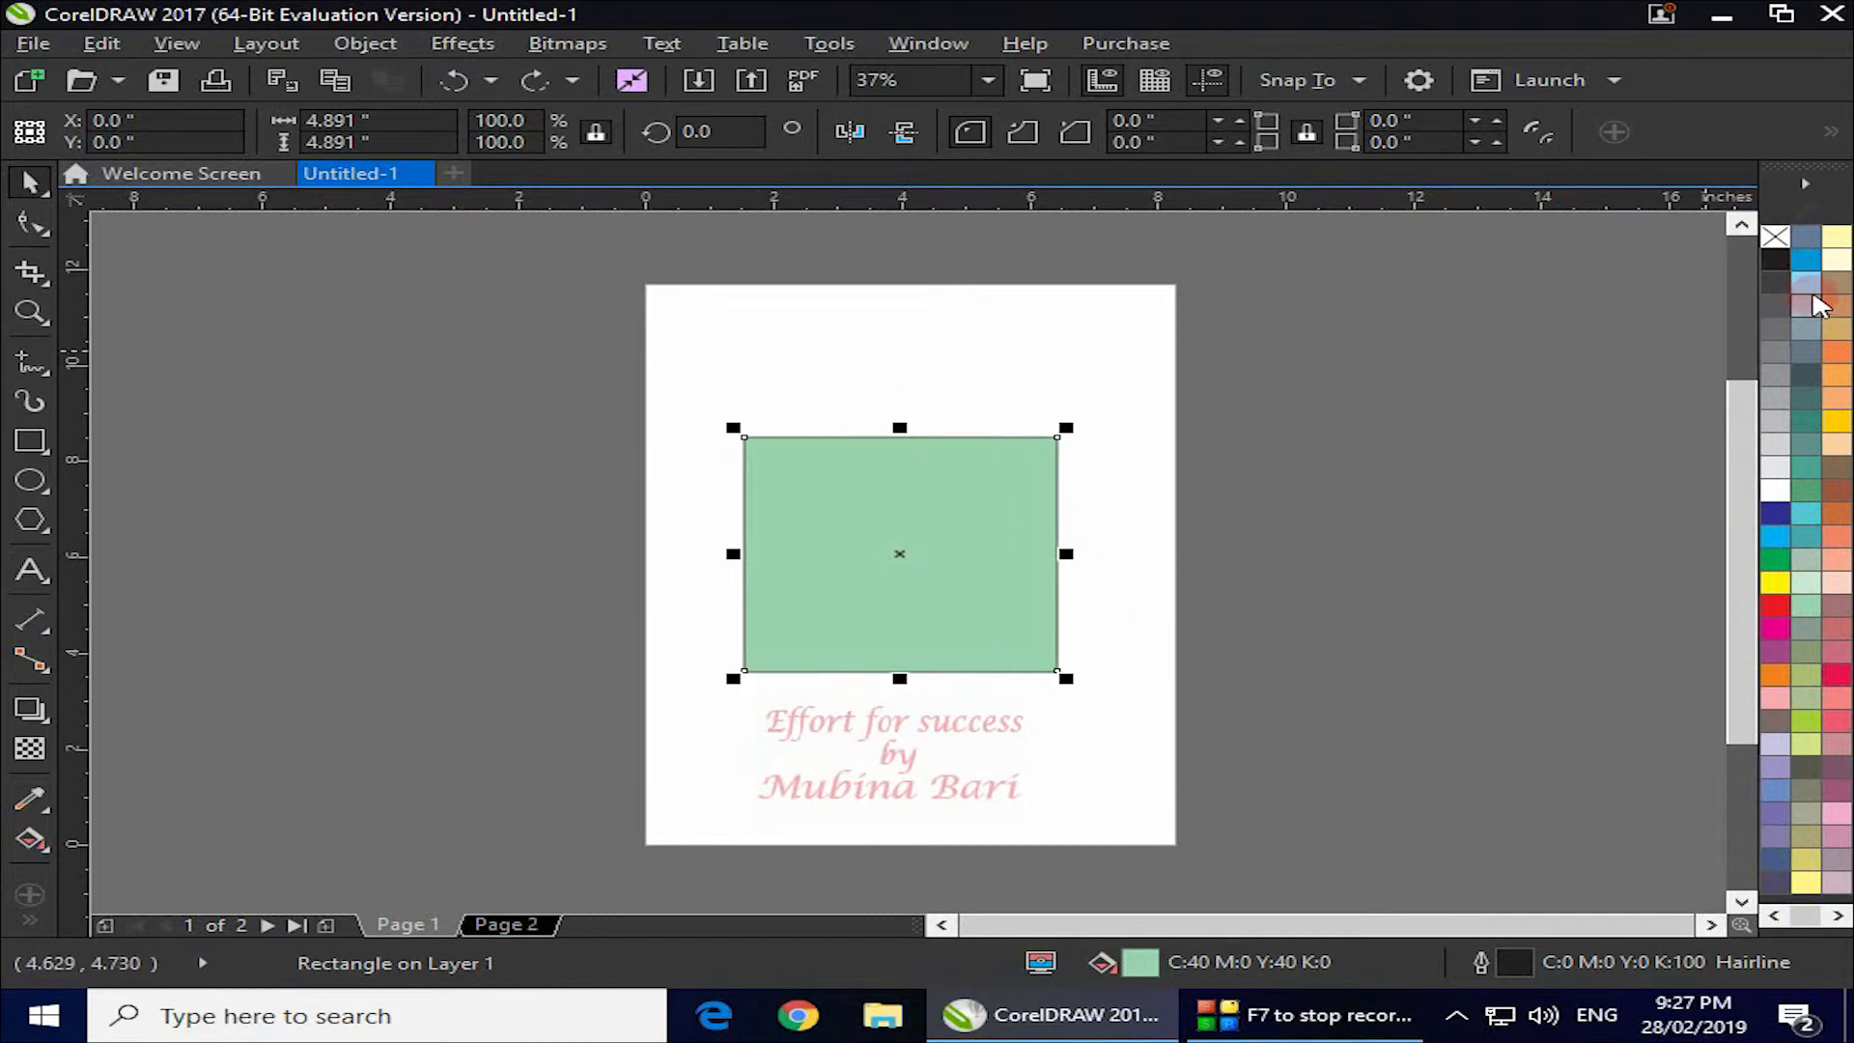
click(1777, 236)
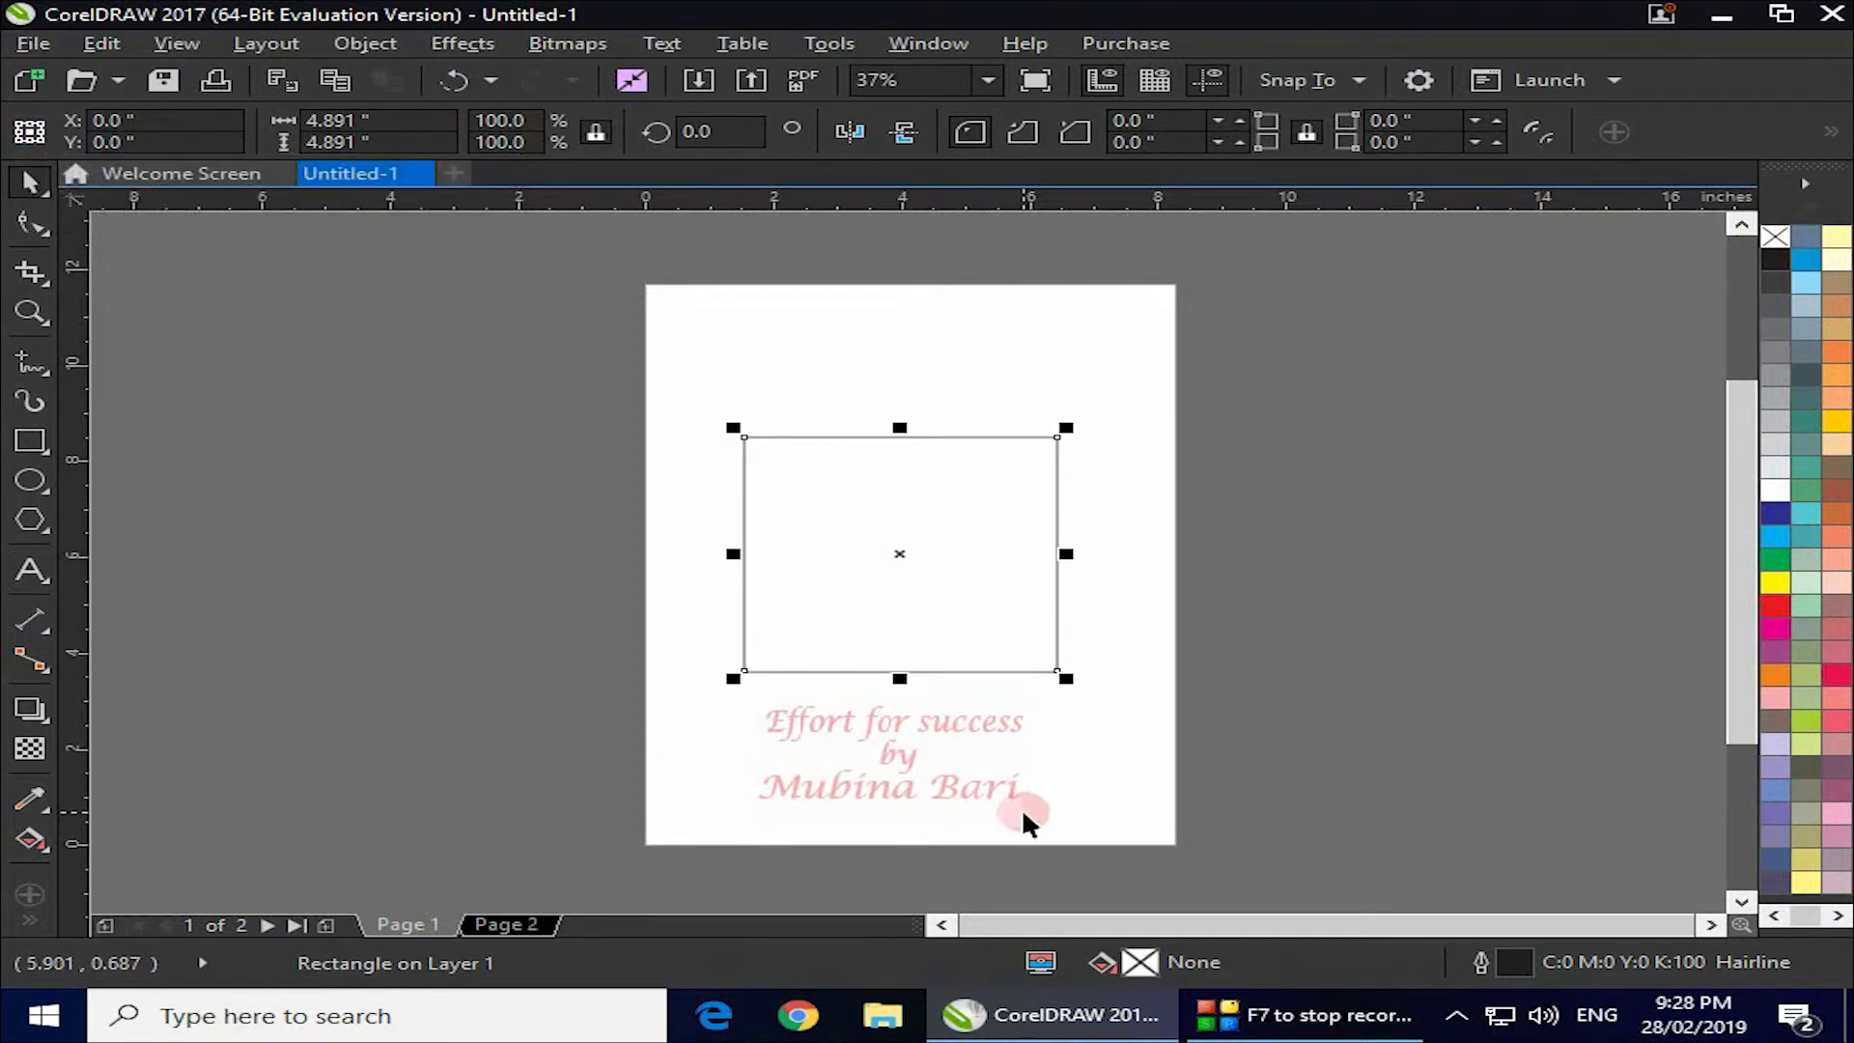
Examine the square's X and Y position, width, height and scale factor properties together with its centre and edge handles.
click(701, 301)
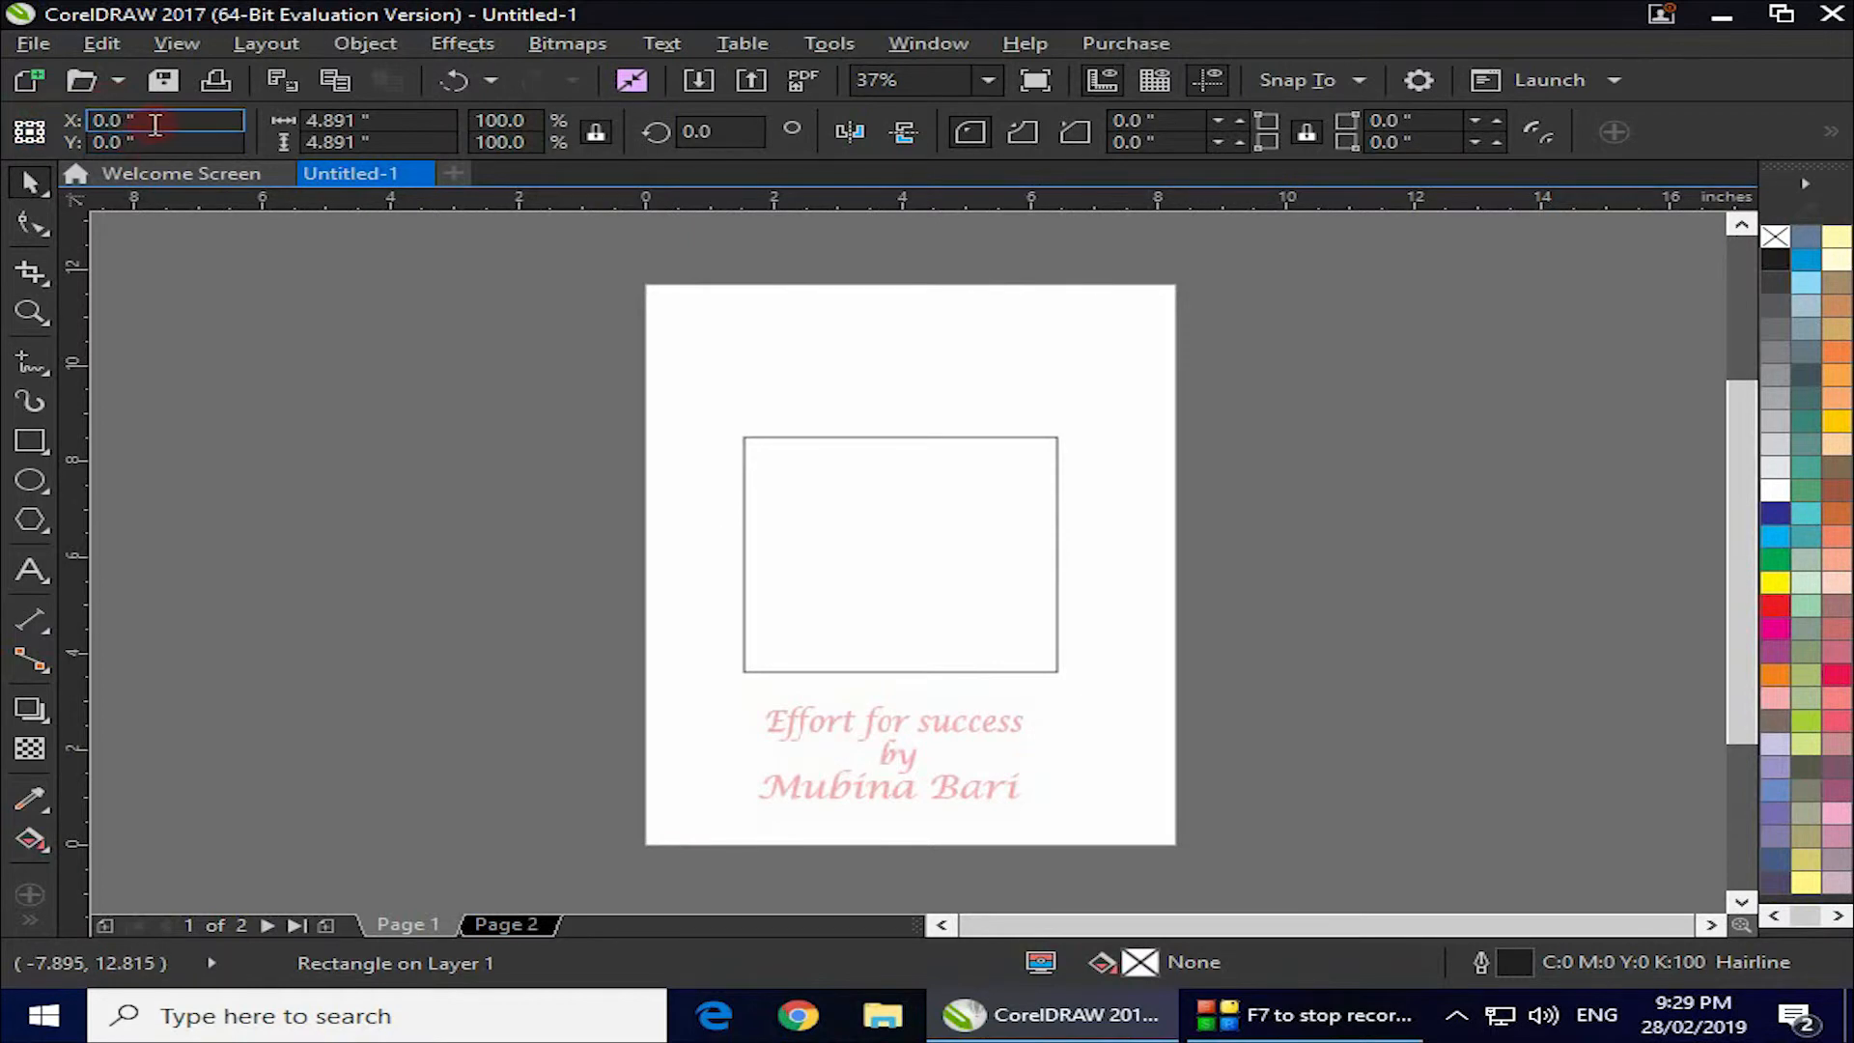
click(216, 347)
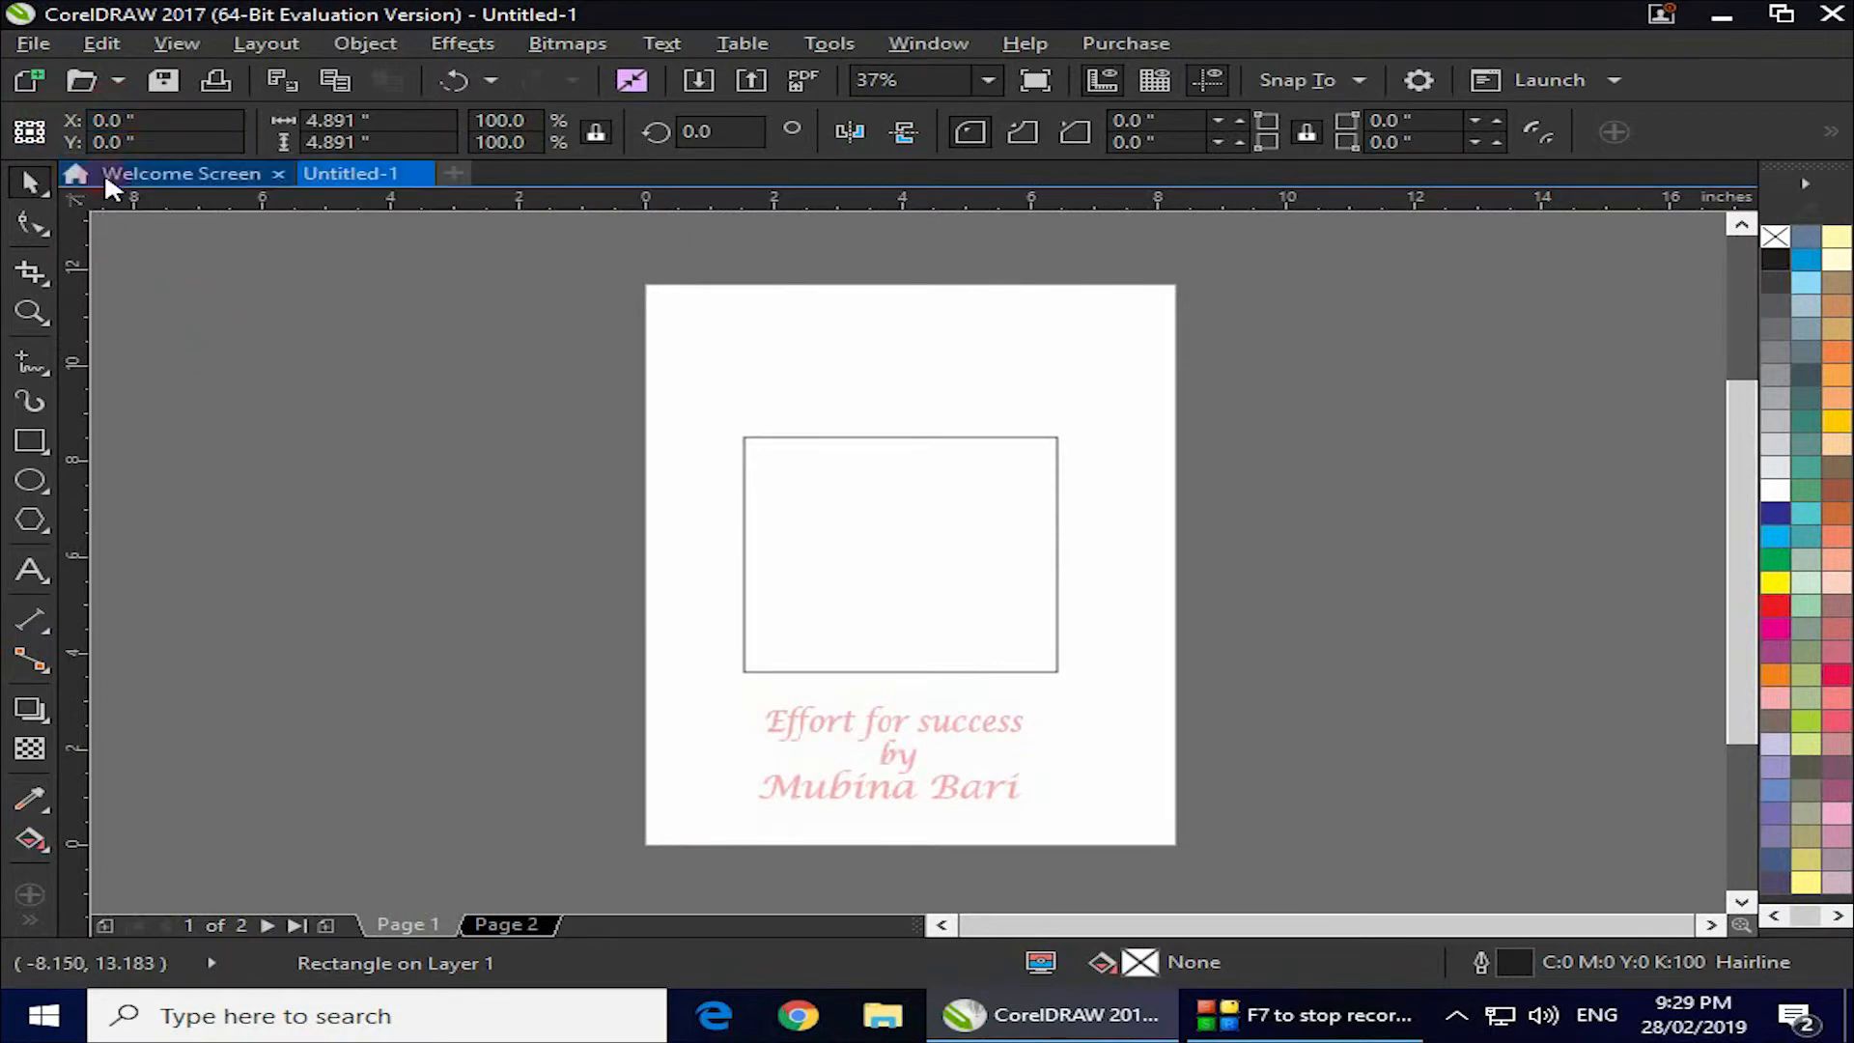
click(100, 143)
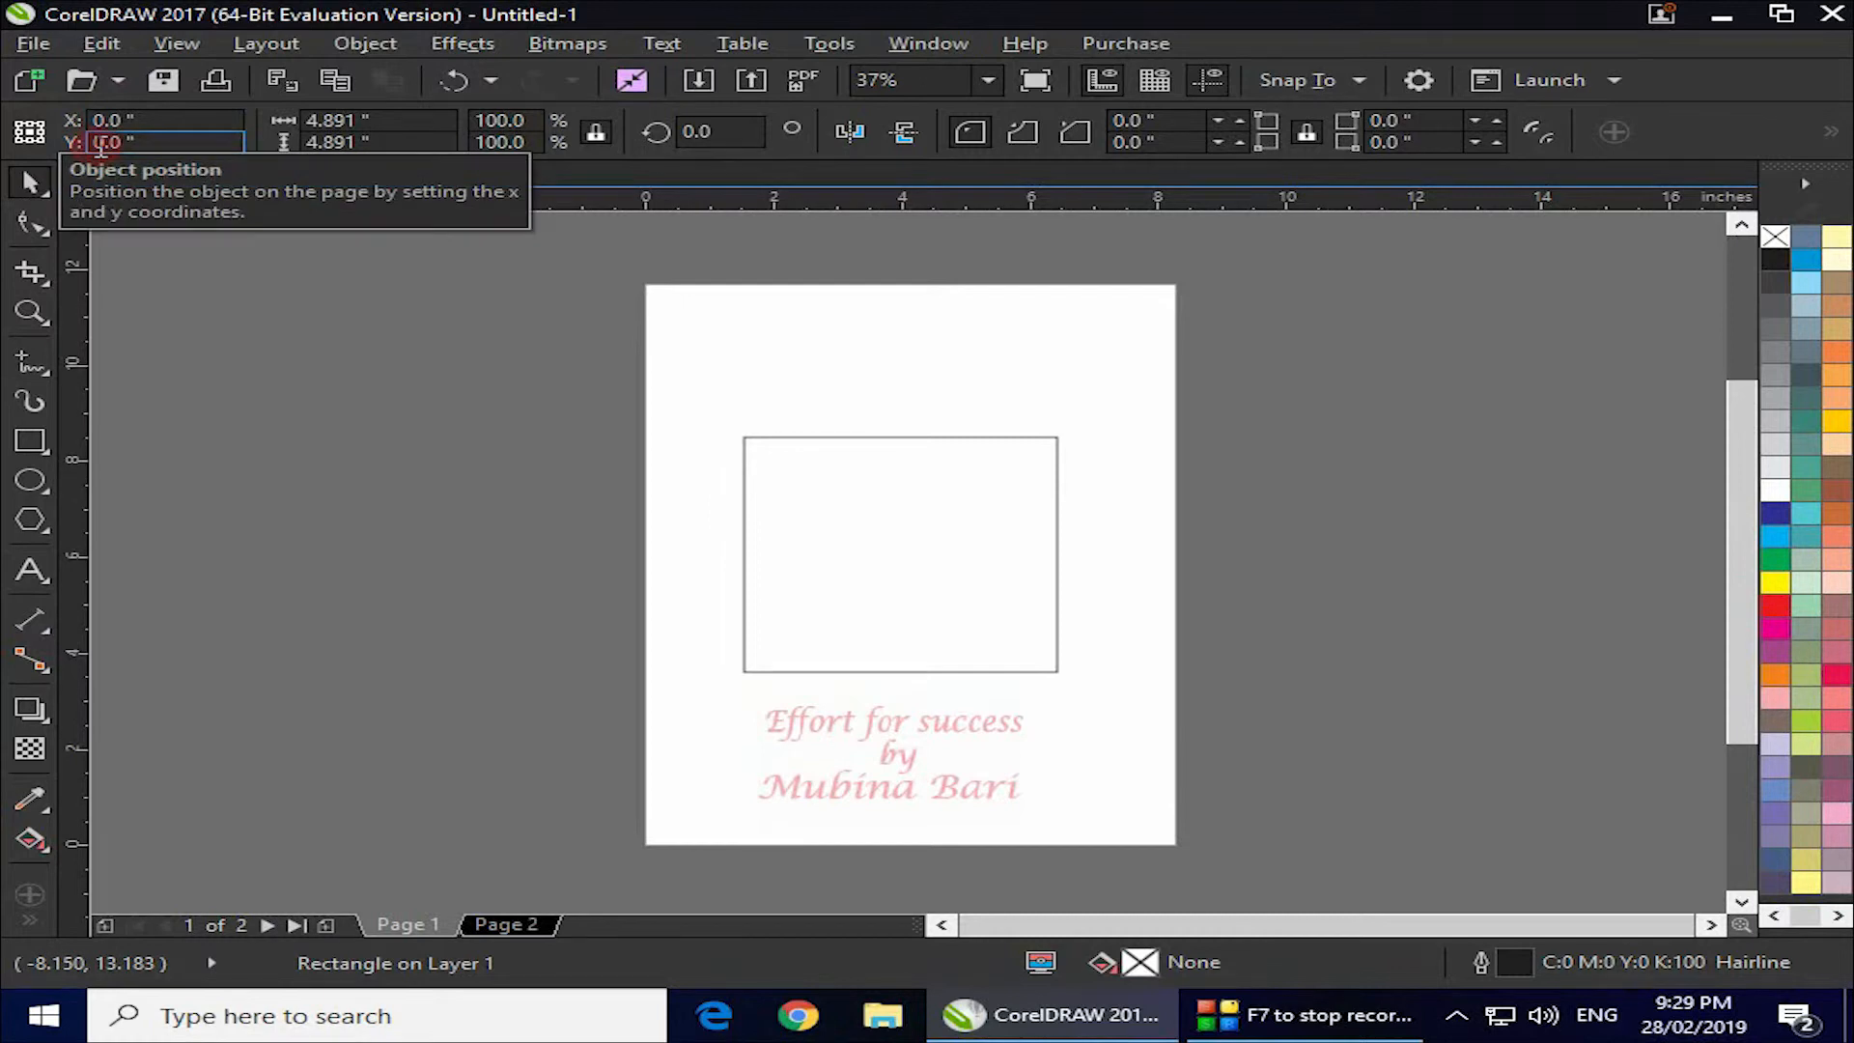
click(888, 432)
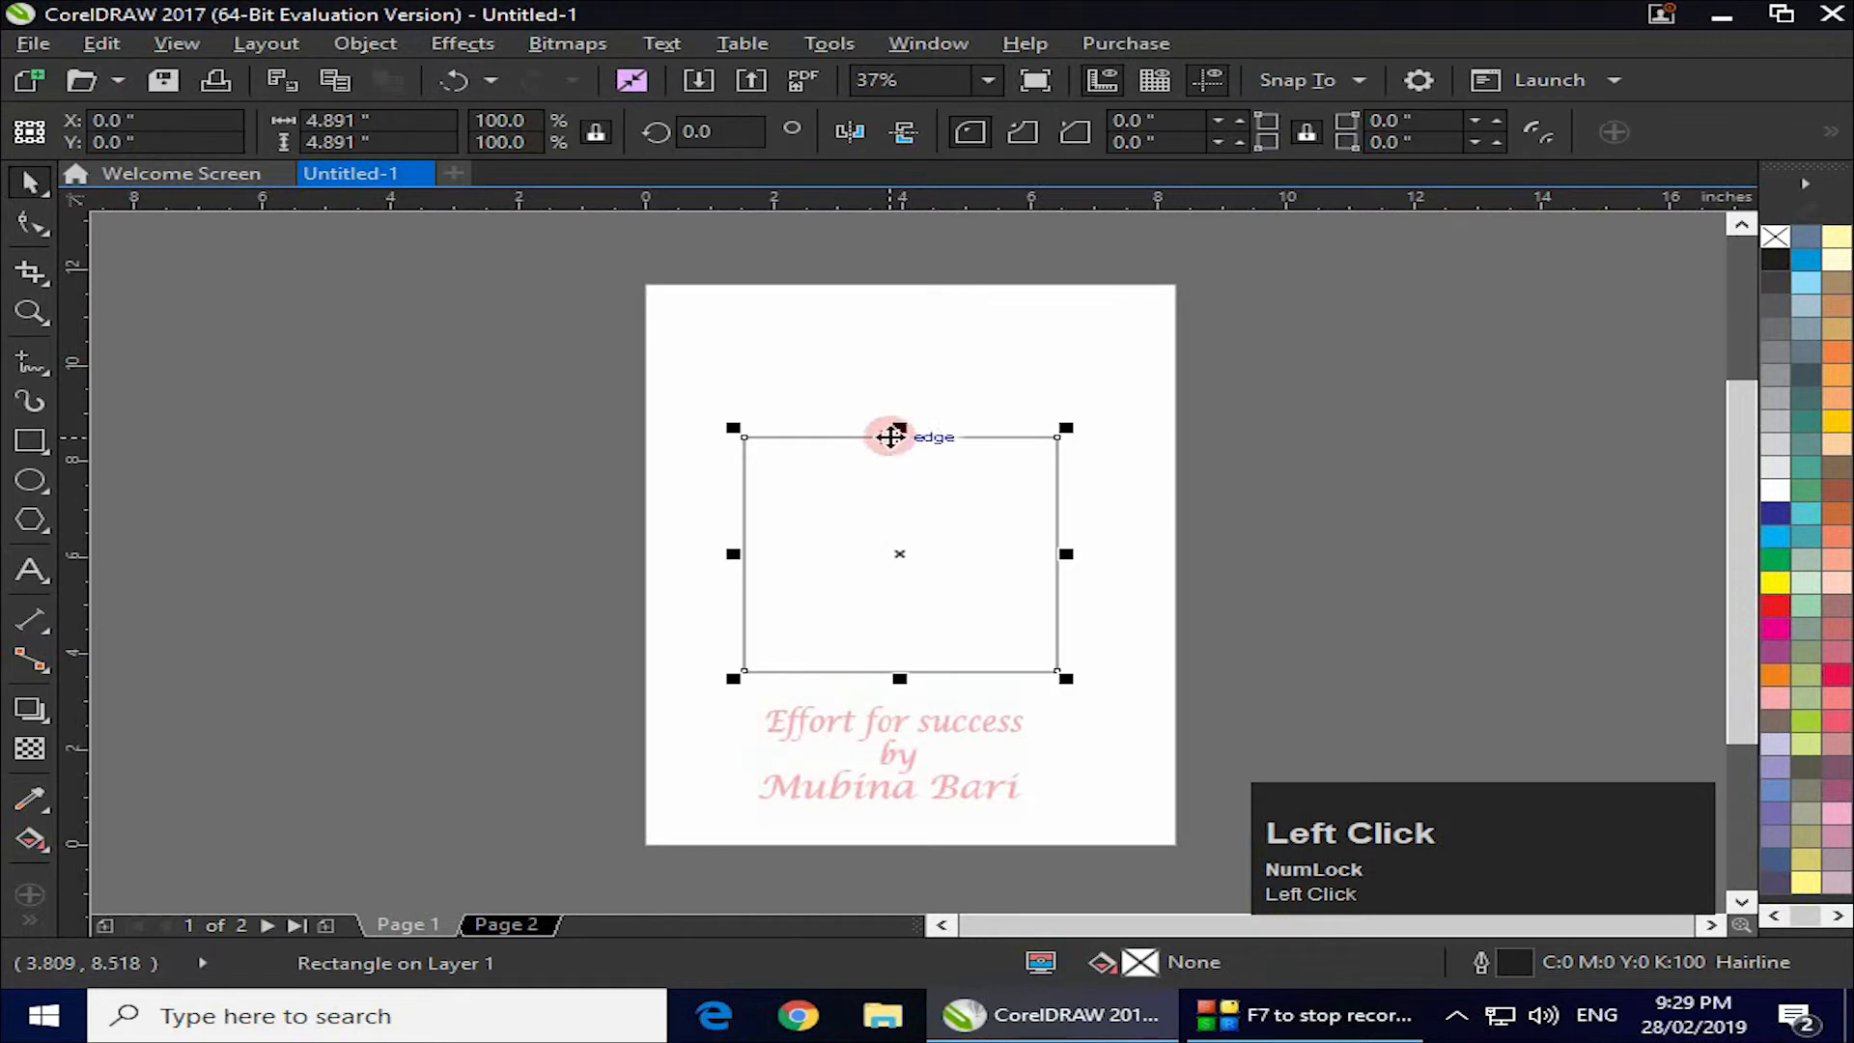
mouse_move(904, 555)
mouse_down()
mouse_move(879, 618)
mouse_move(912, 647)
mouse_move(827, 666)
mouse_move(981, 659)
mouse_move(883, 650)
mouse_move(872, 509)
mouse_move(854, 517)
mouse_move(883, 577)
mouse_move(899, 556)
mouse_up()
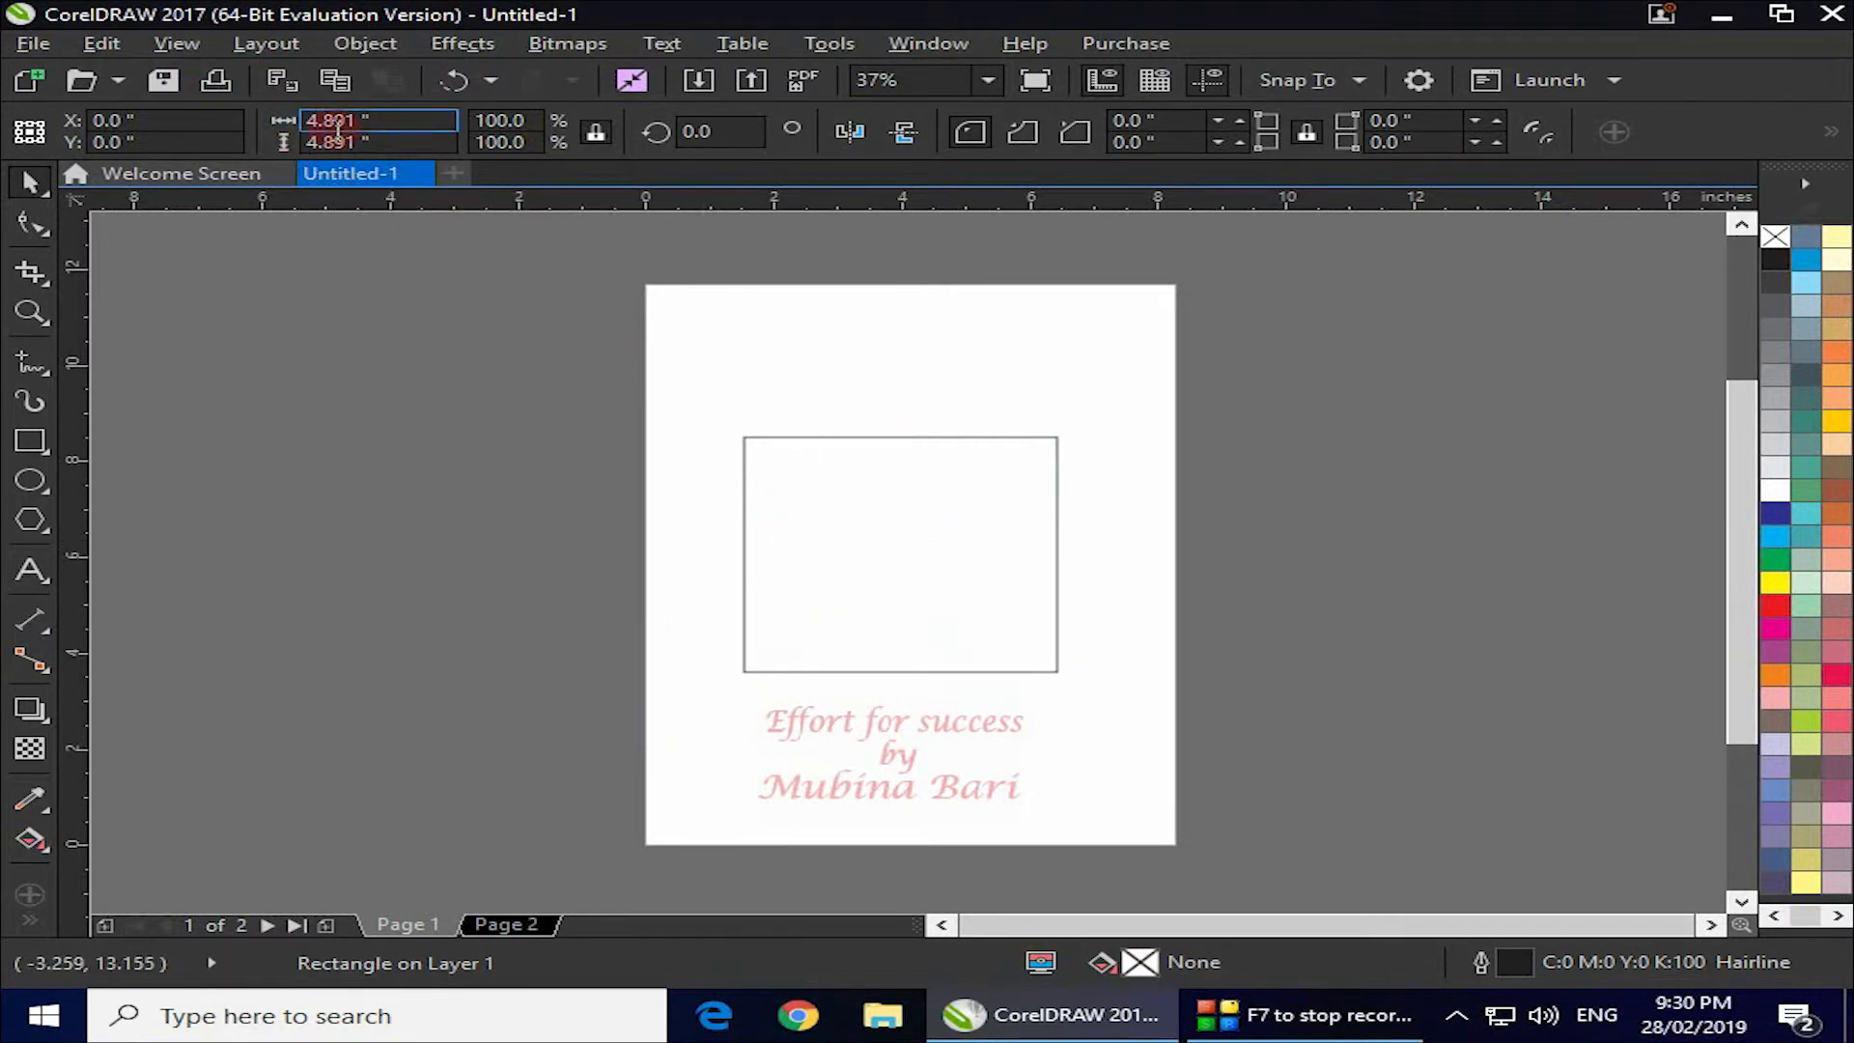
click(893, 555)
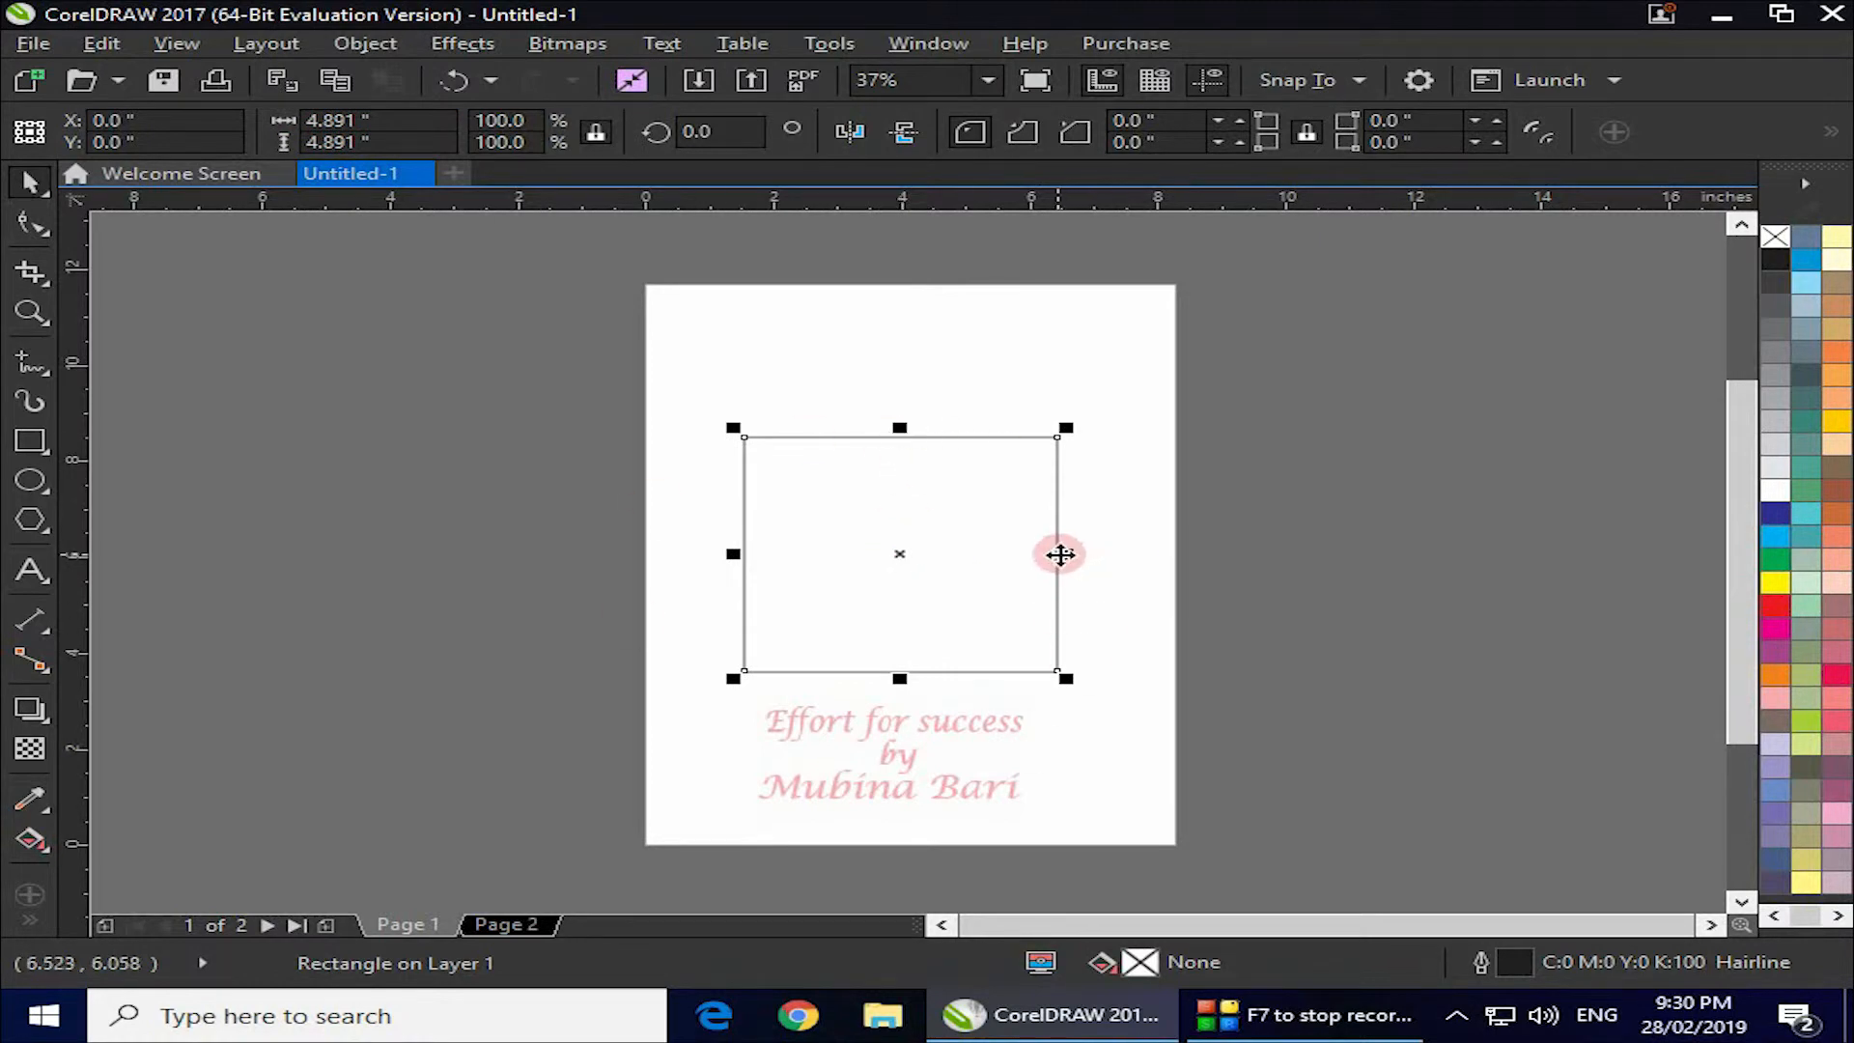
mouse_move(1065, 554)
mouse_down()
mouse_move(1165, 573)
mouse_move(1062, 571)
mouse_up()
mouse_move(898, 674)
mouse_down()
mouse_move(910, 793)
mouse_move(902, 676)
mouse_up()
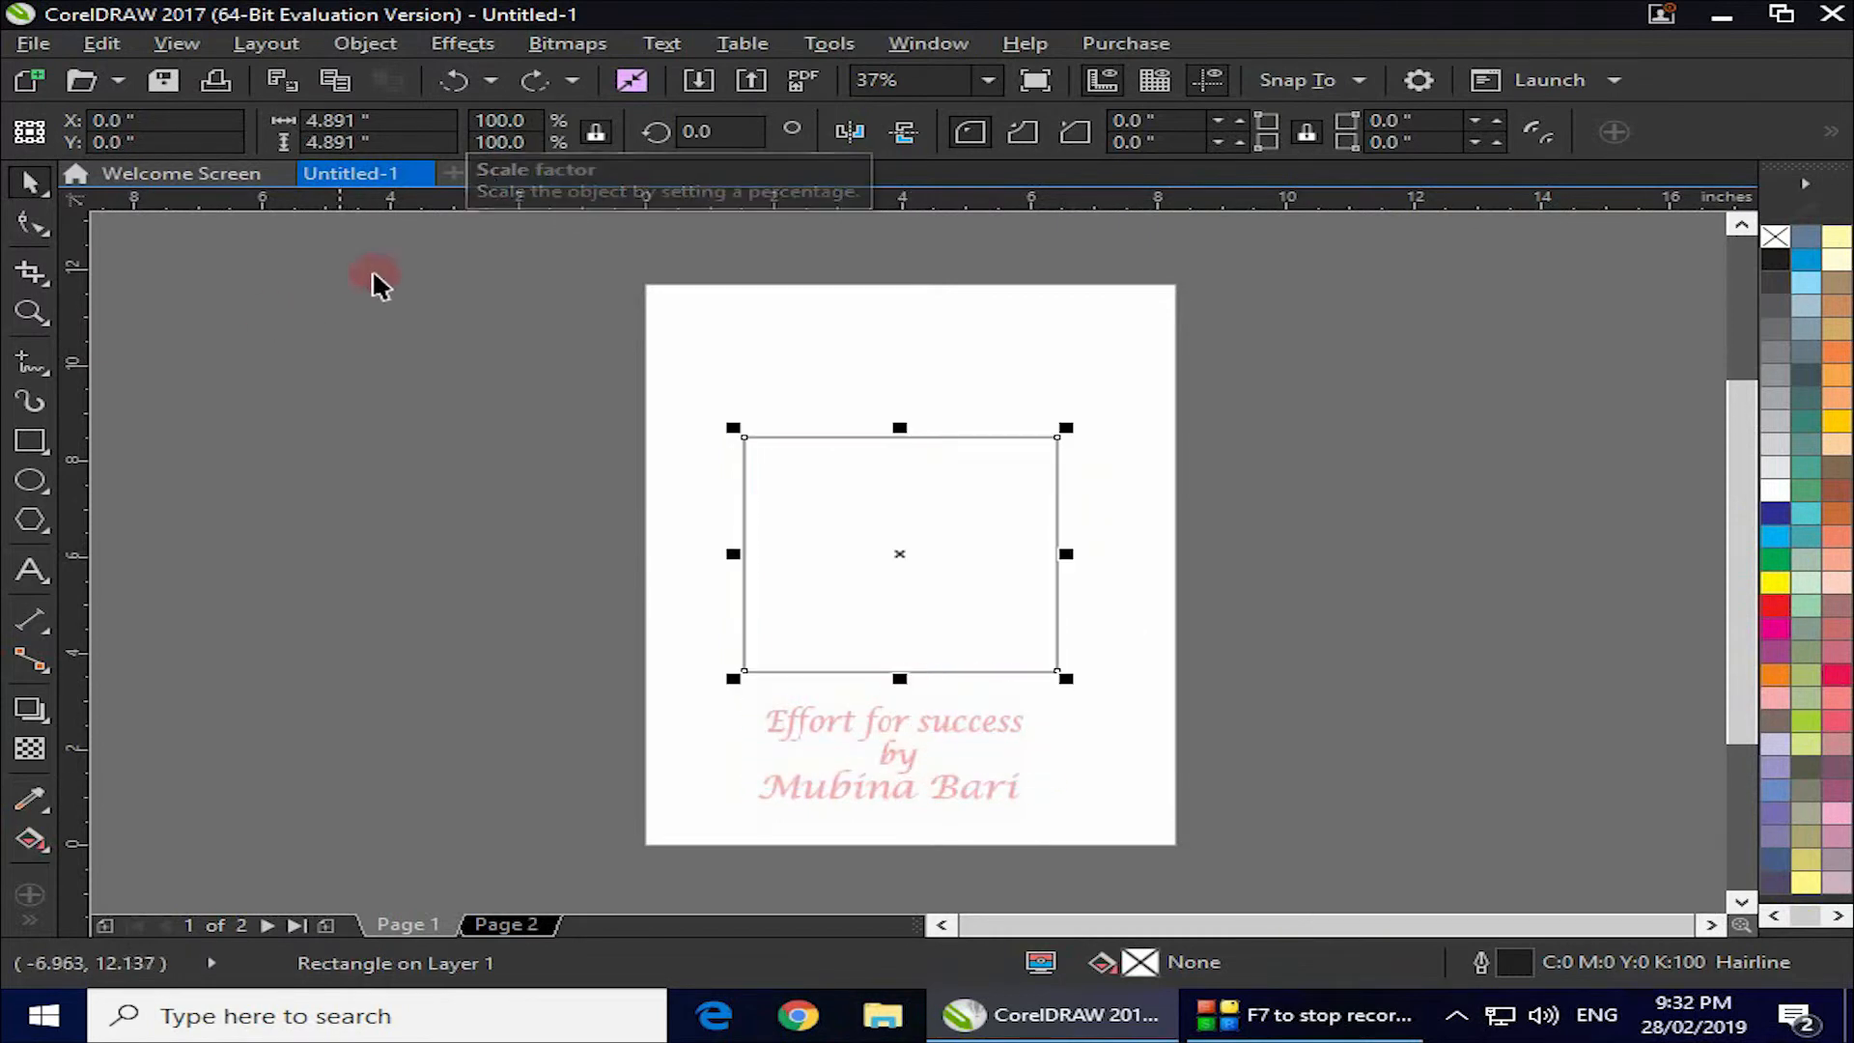
click(491, 145)
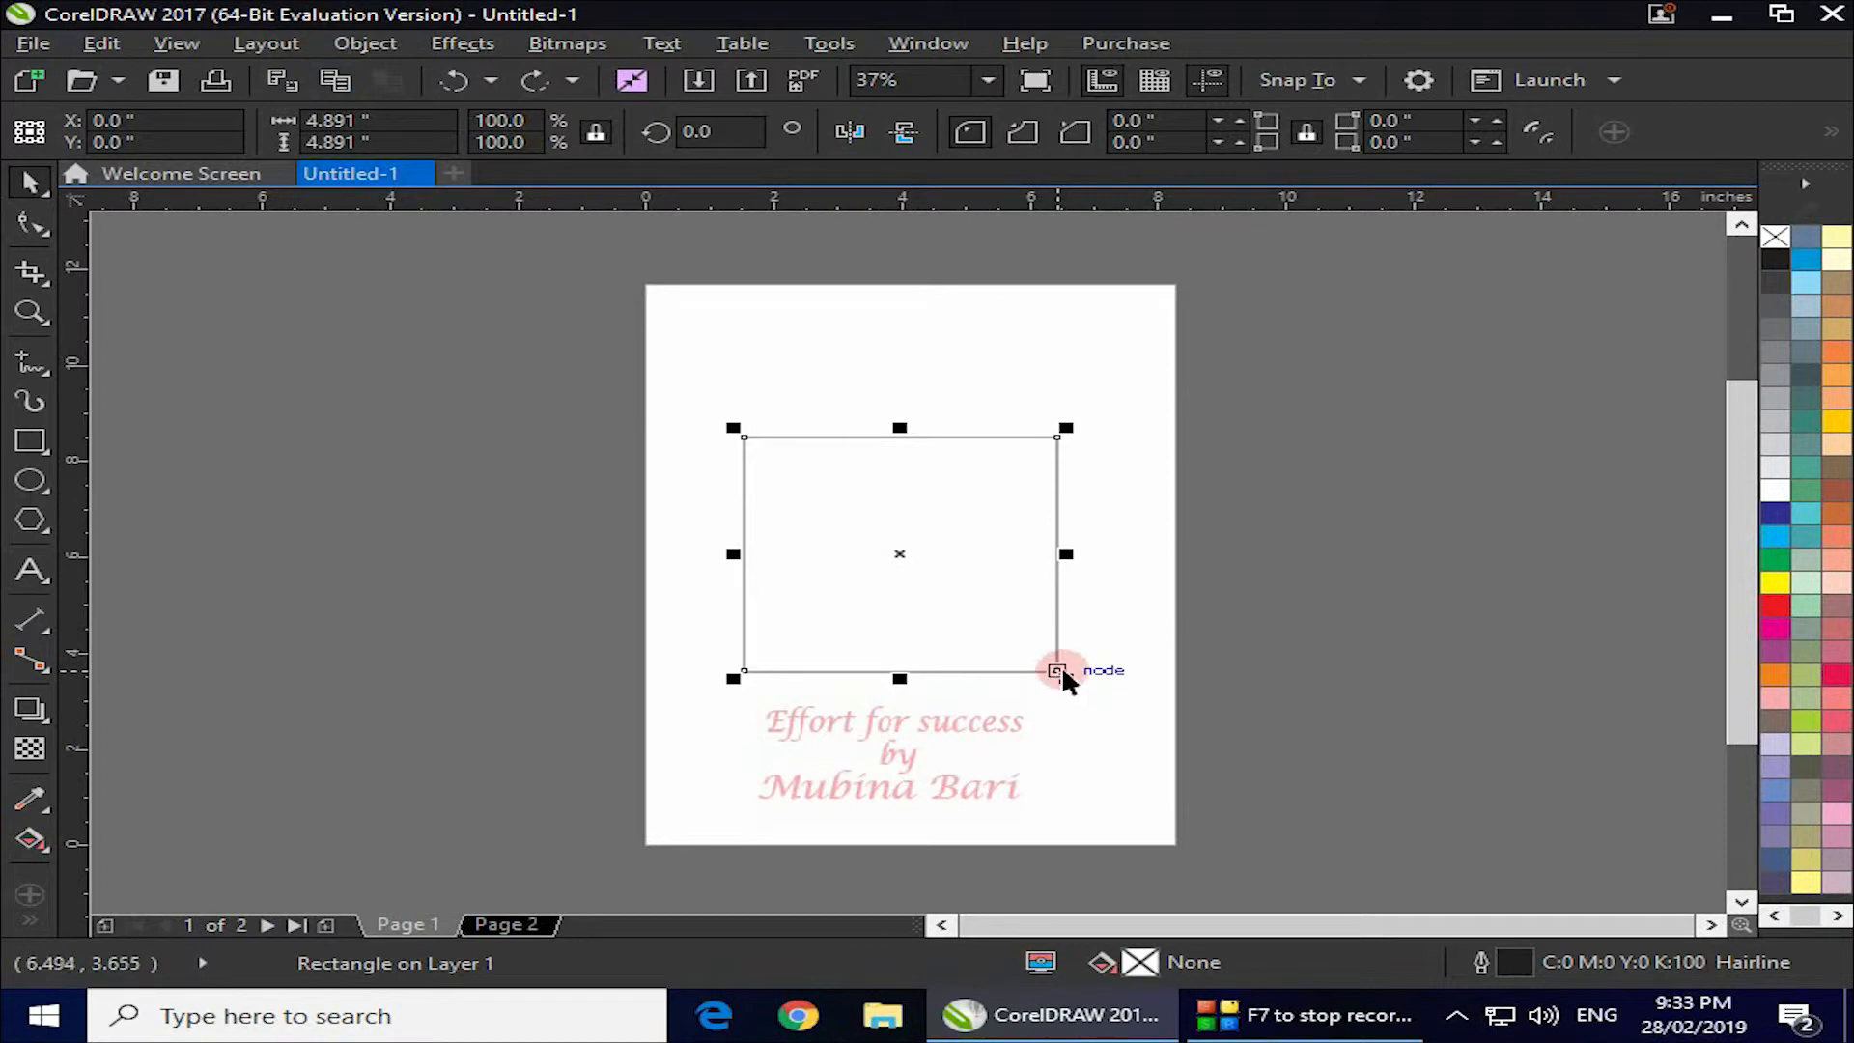
Try scaling the square to about 125.7 % and to about 52.3 %, and undo both resizes.
drag(1059, 670, 1146, 757)
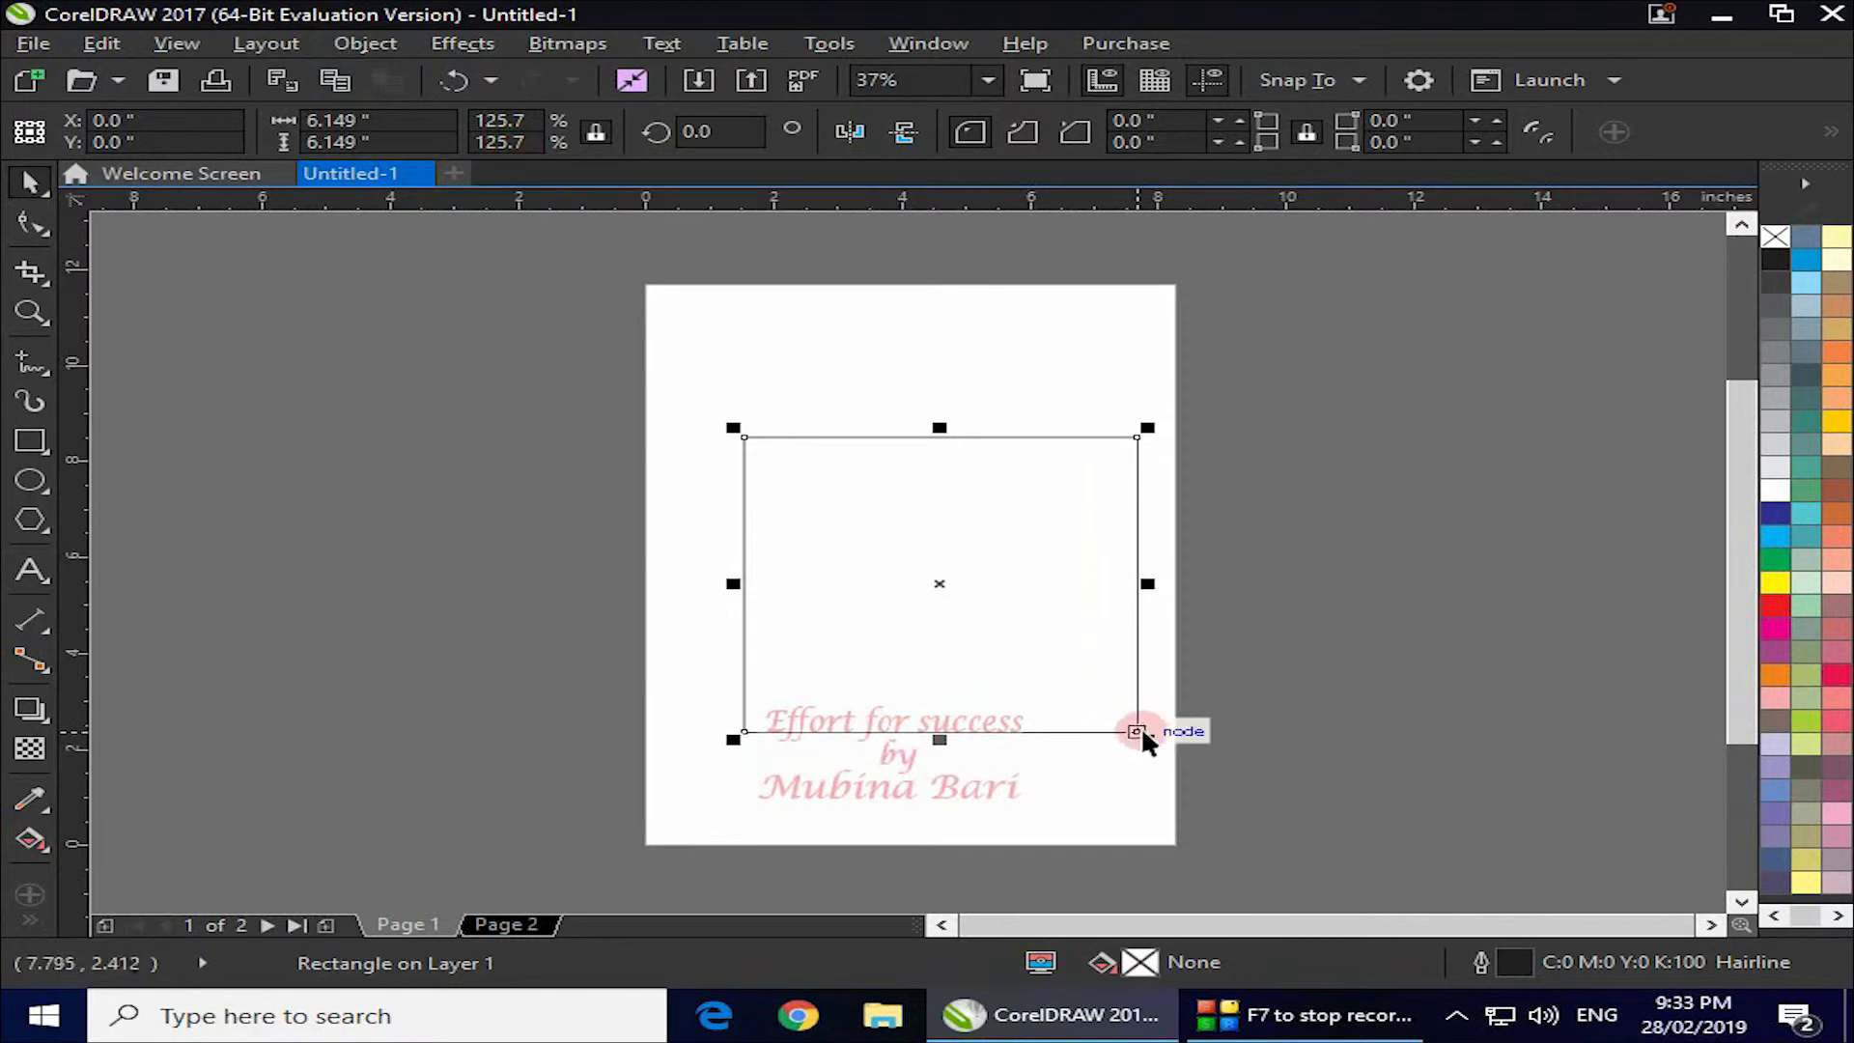
drag(1142, 733, 936, 570)
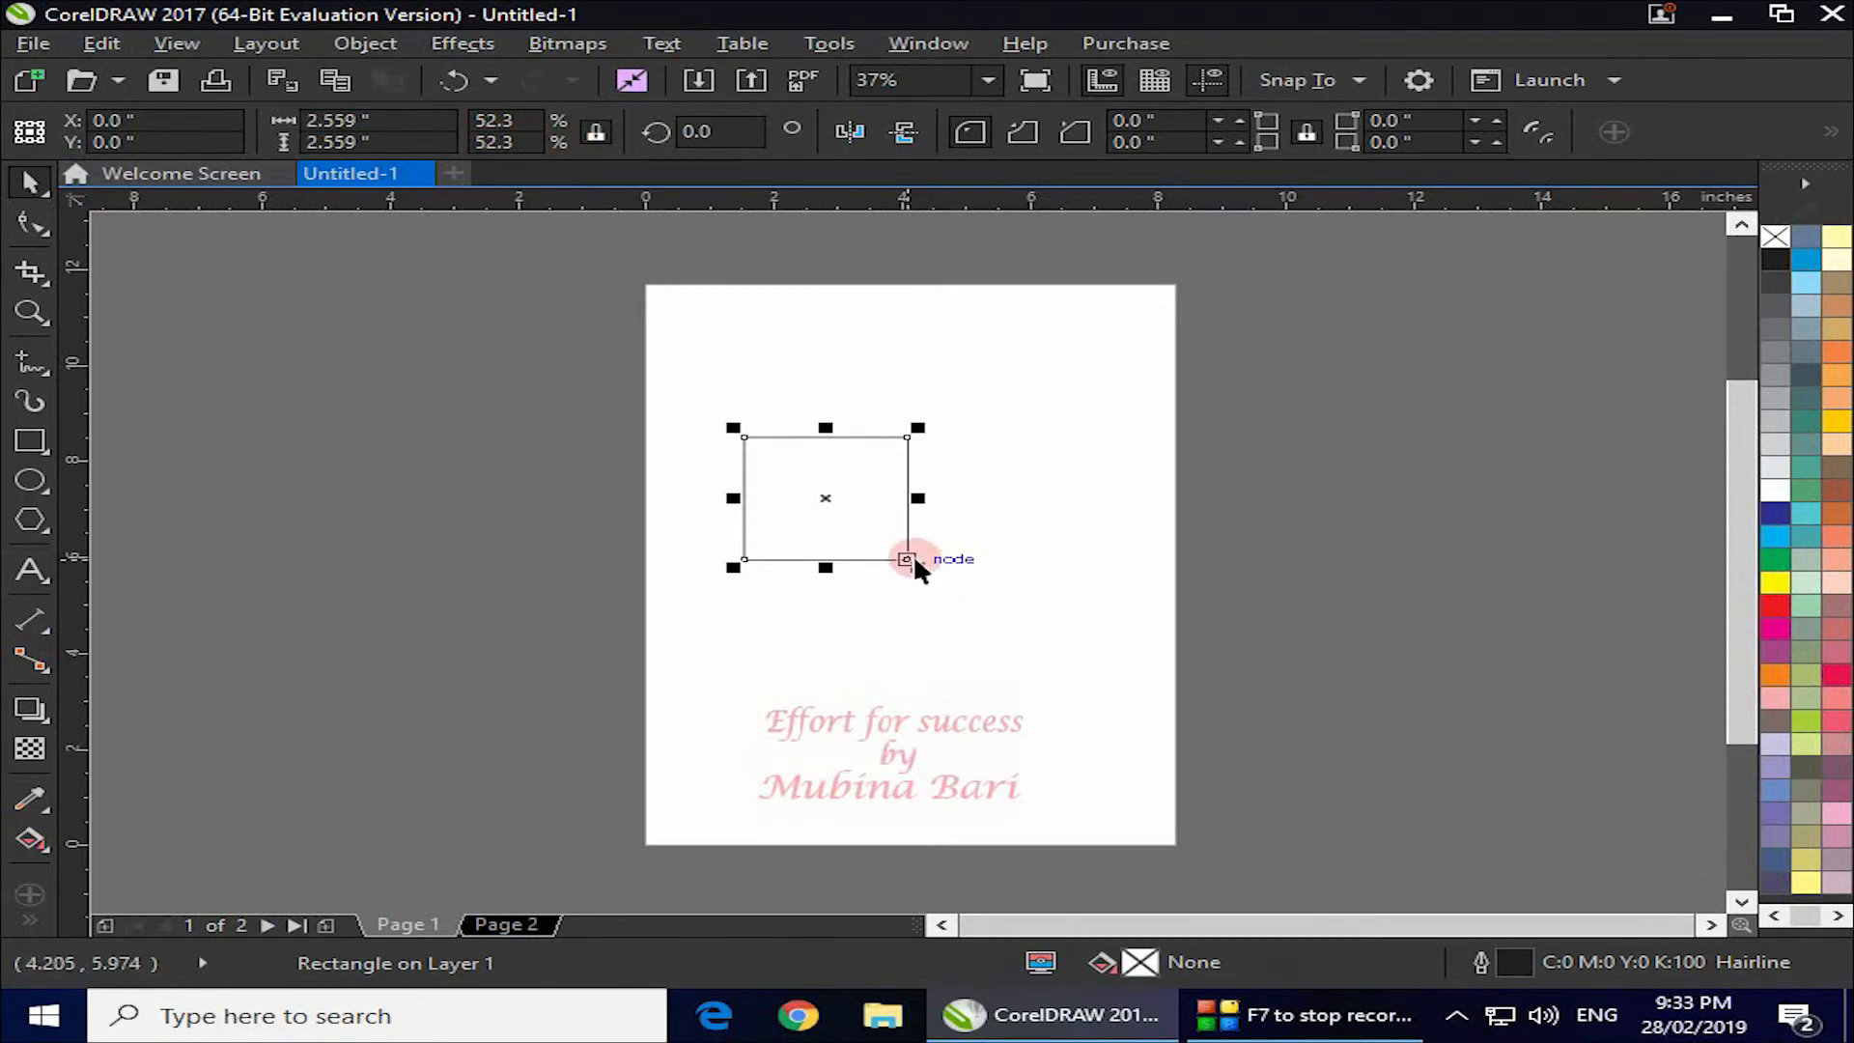
key(ctrl+z)
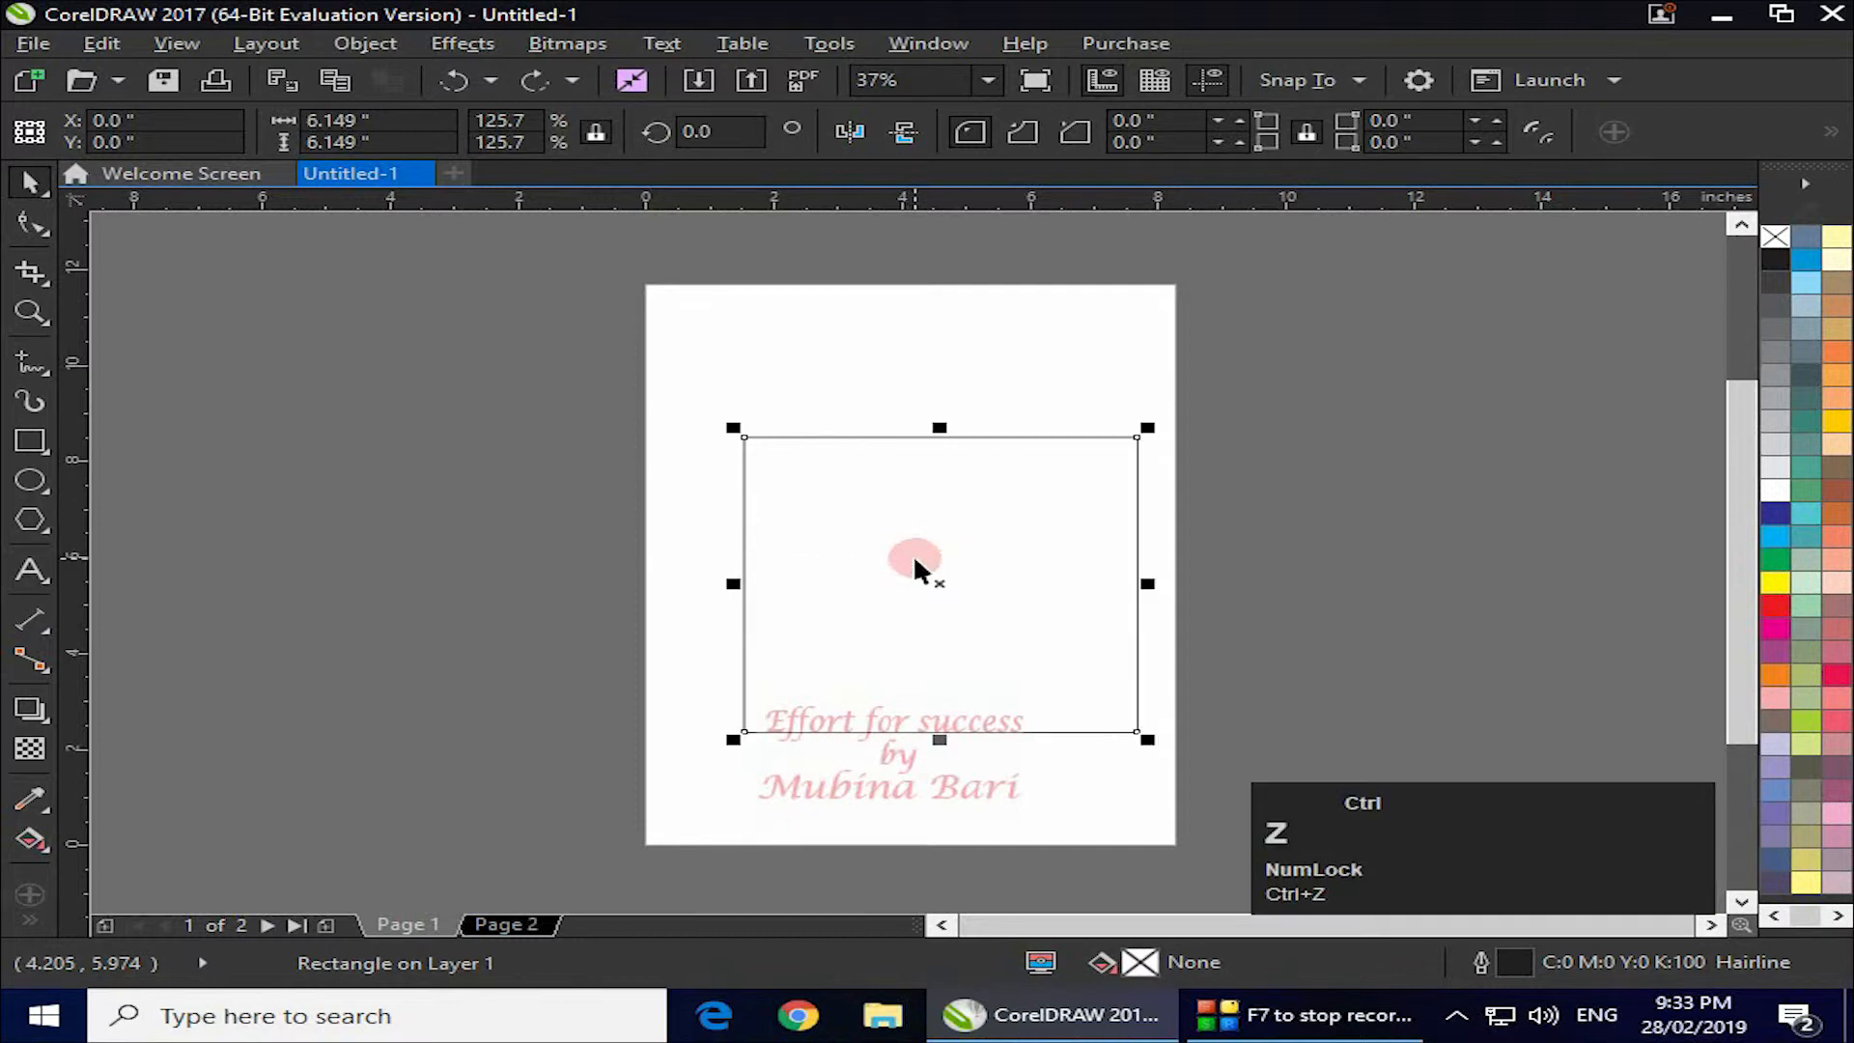
key(ctrl+z)
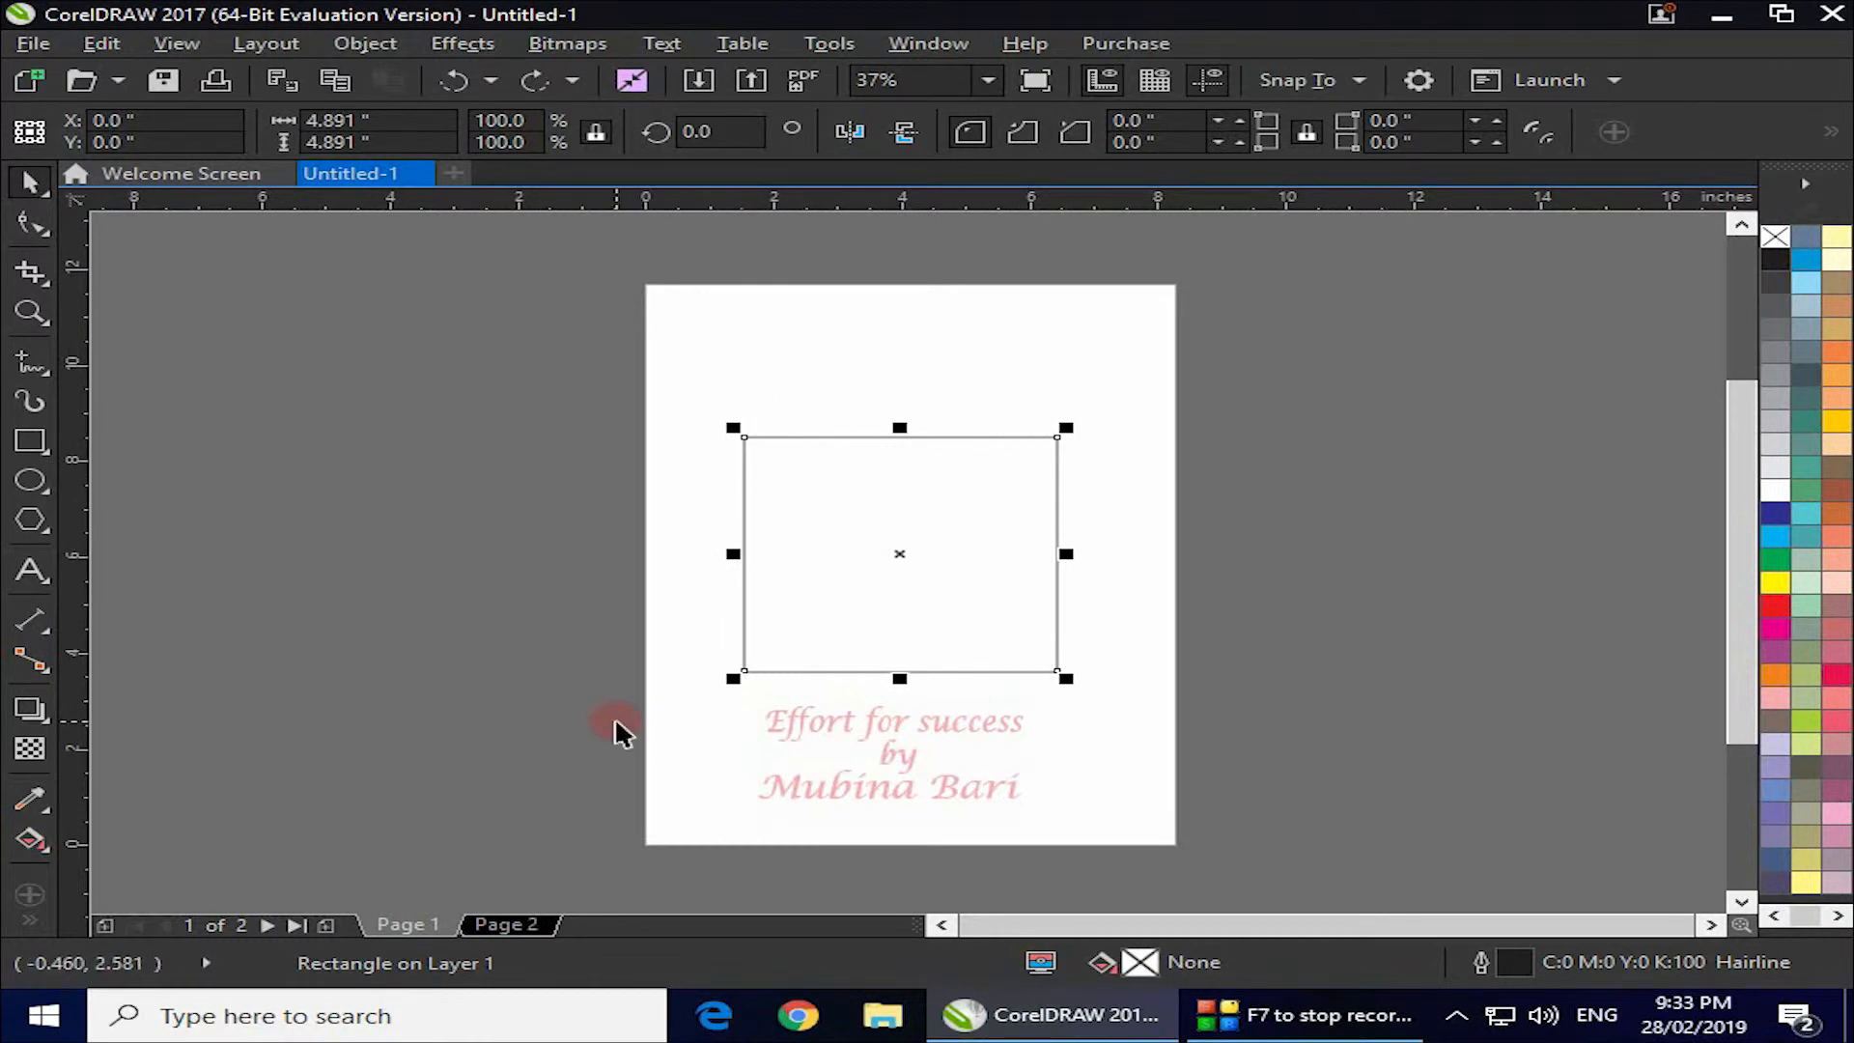
click(738, 344)
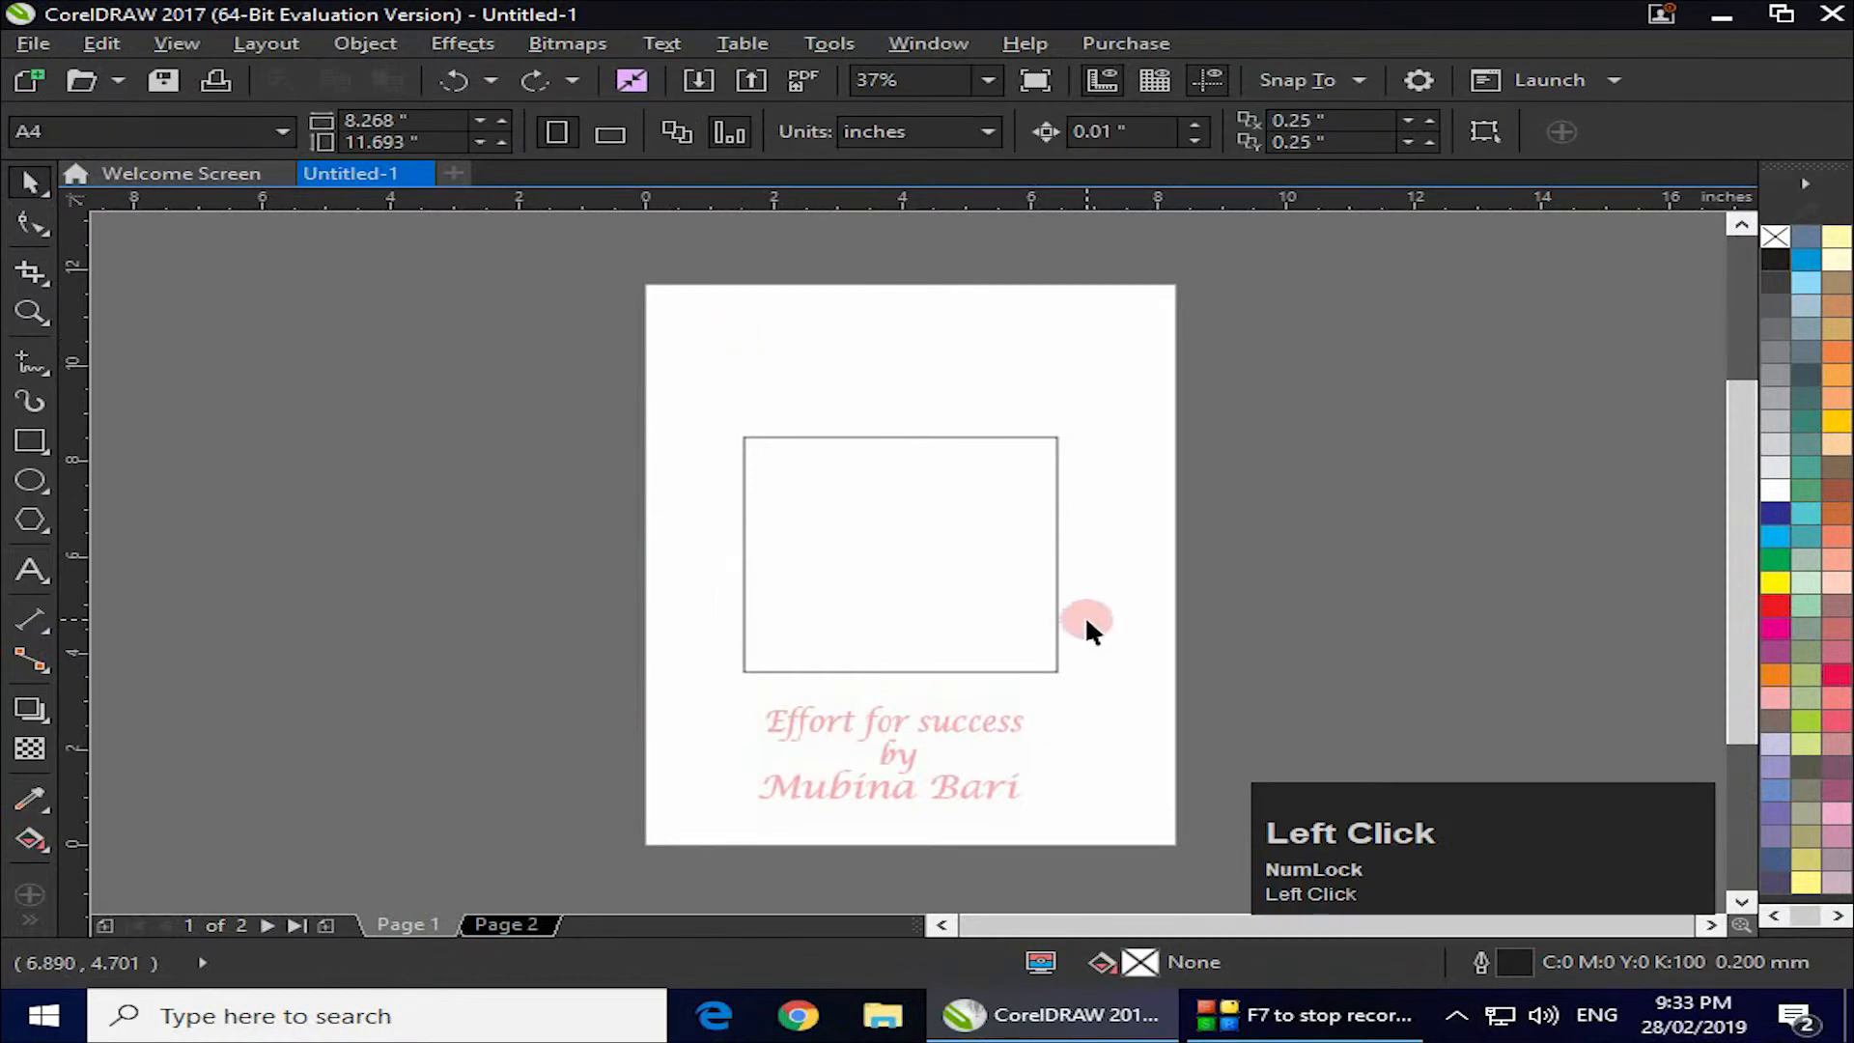
Reselect the square and enlarge it proportionally from its lower-right corner to about 104.3 %, about 5.10 inches on a side.
click(878, 555)
click(894, 437)
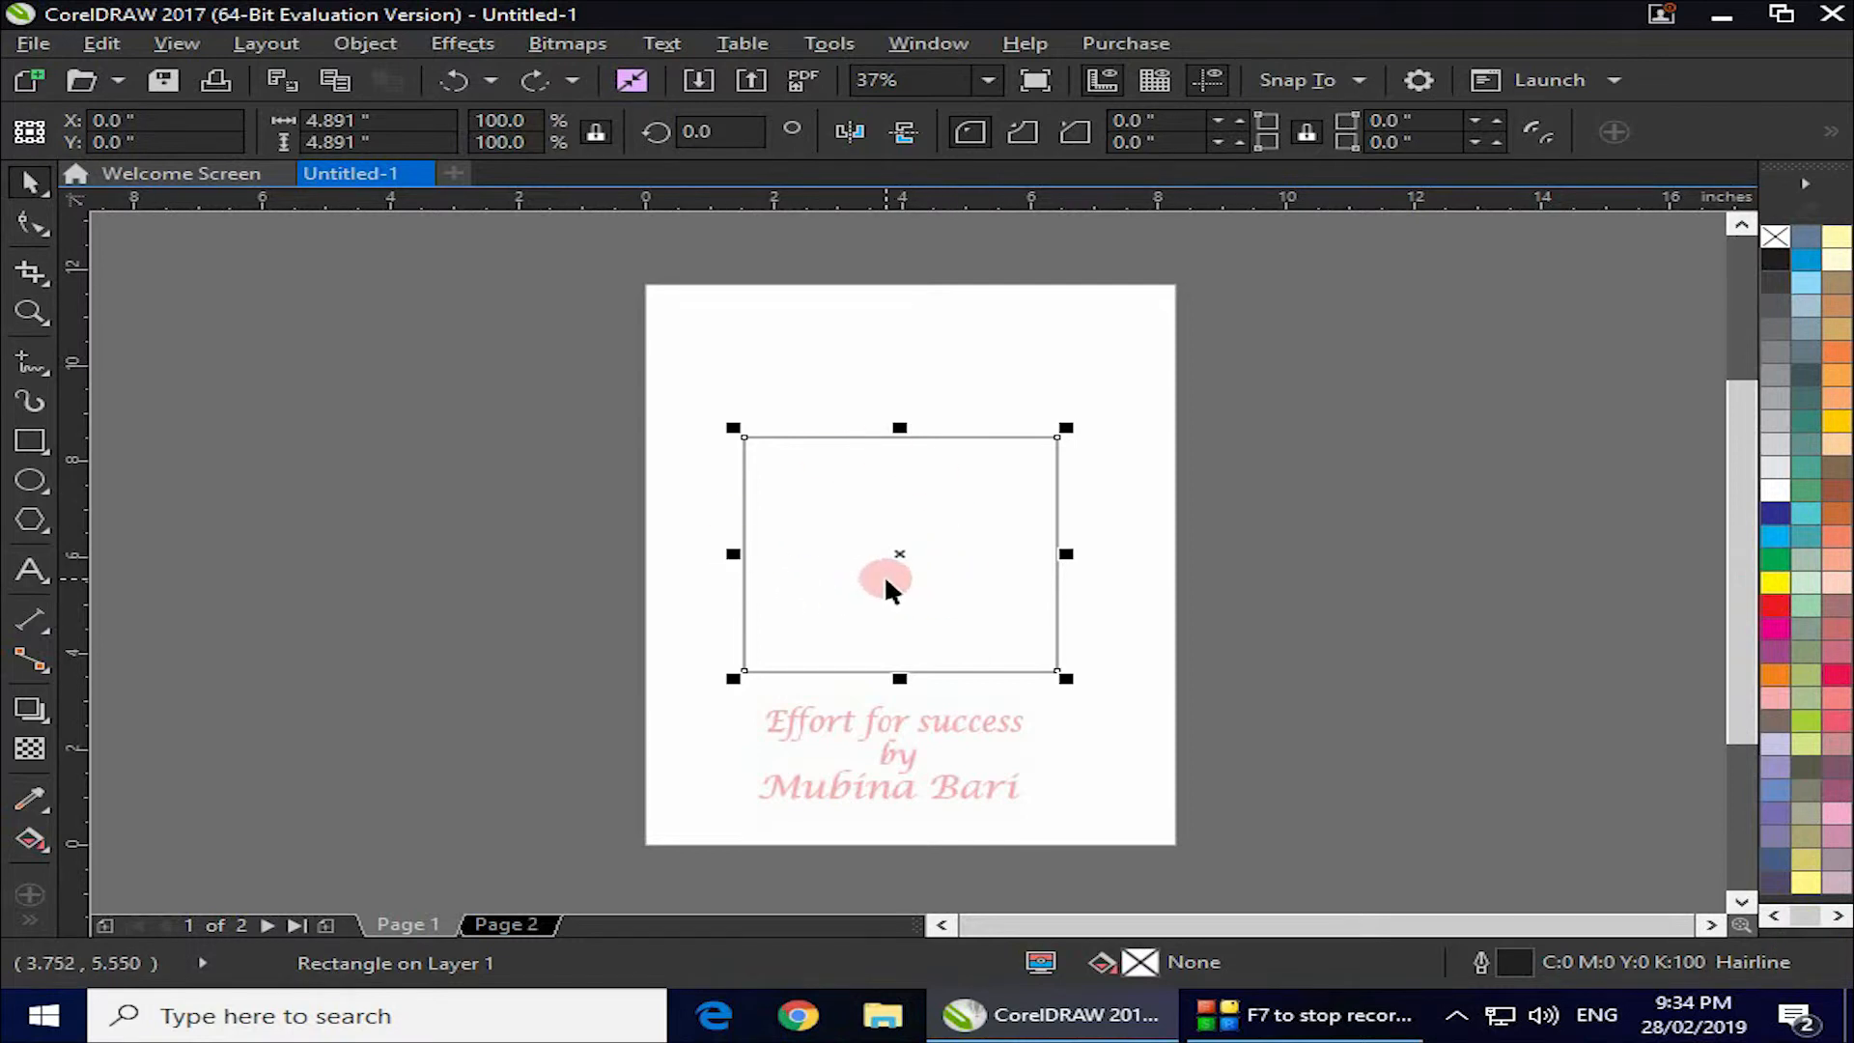
click(894, 437)
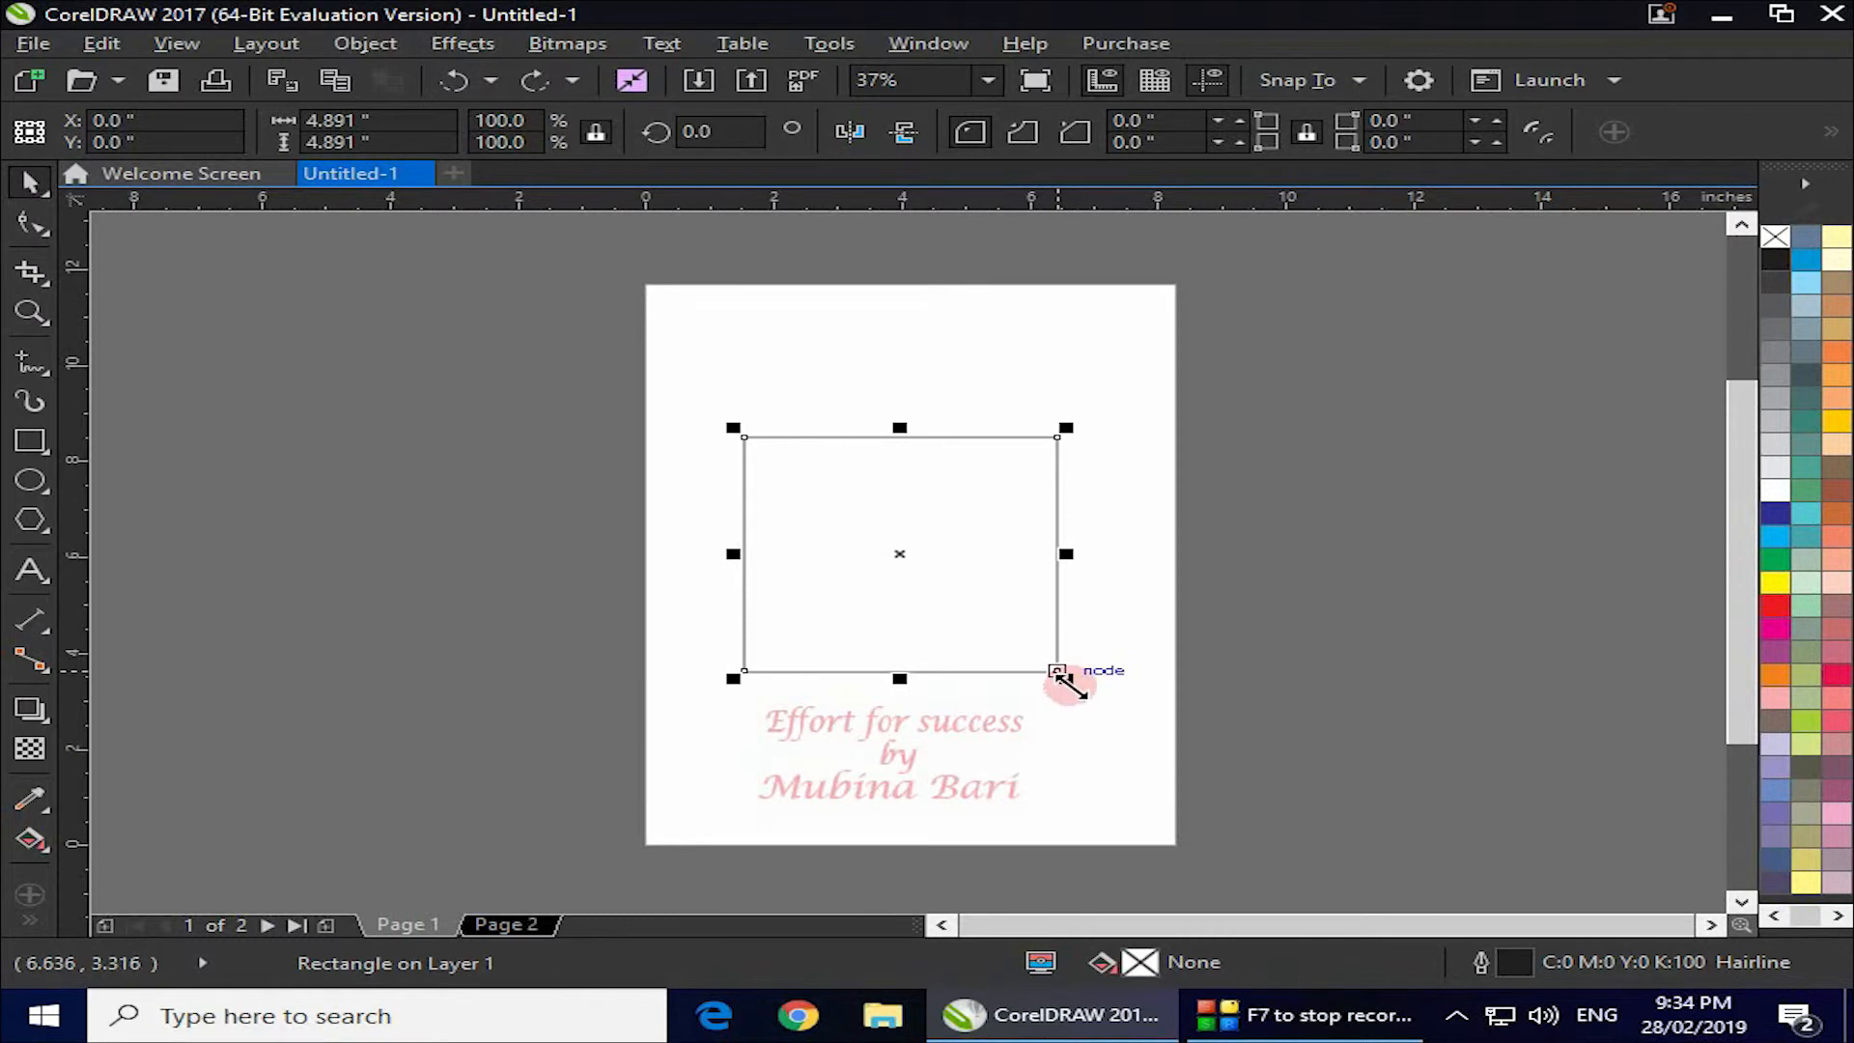
mouse_move(1065, 680)
mouse_down()
mouse_move(1176, 811)
mouse_move(1076, 688)
mouse_up()
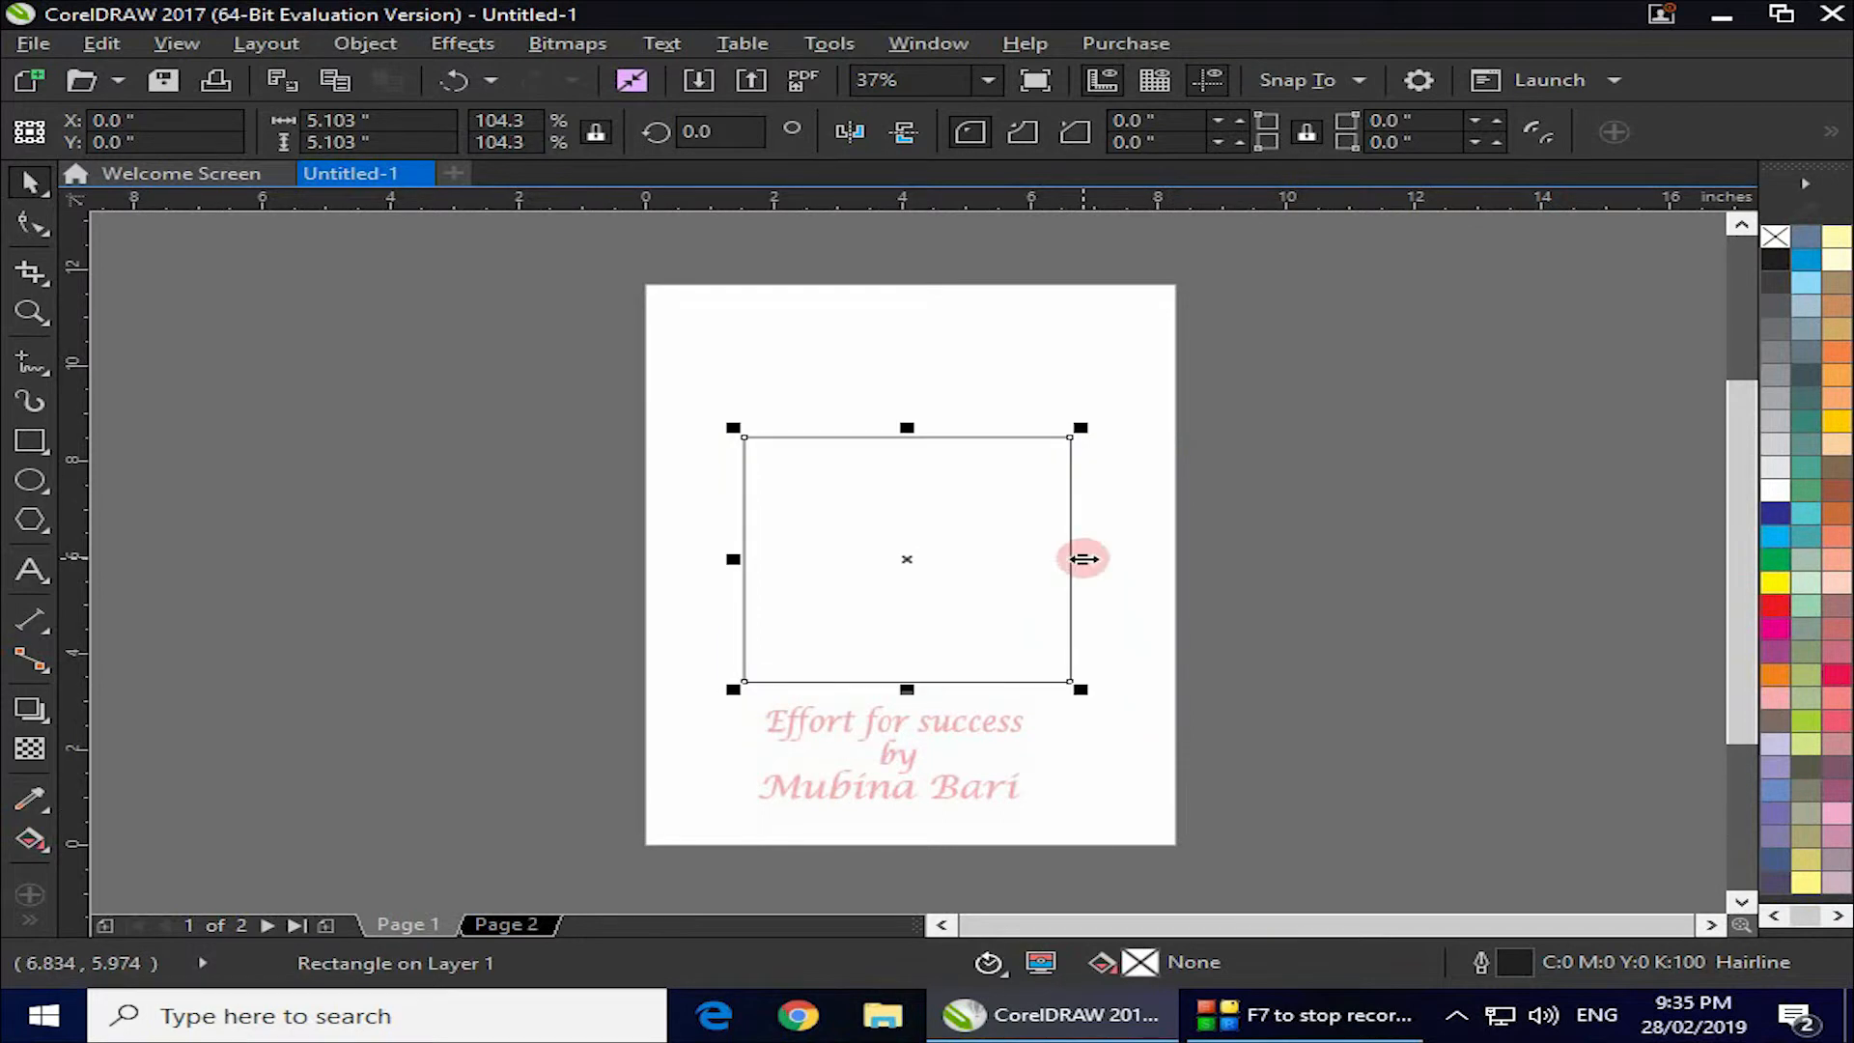
mouse_move(1083, 559)
mouse_down()
mouse_move(1328, 583)
mouse_move(873, 551)
mouse_move(1072, 576)
mouse_up()
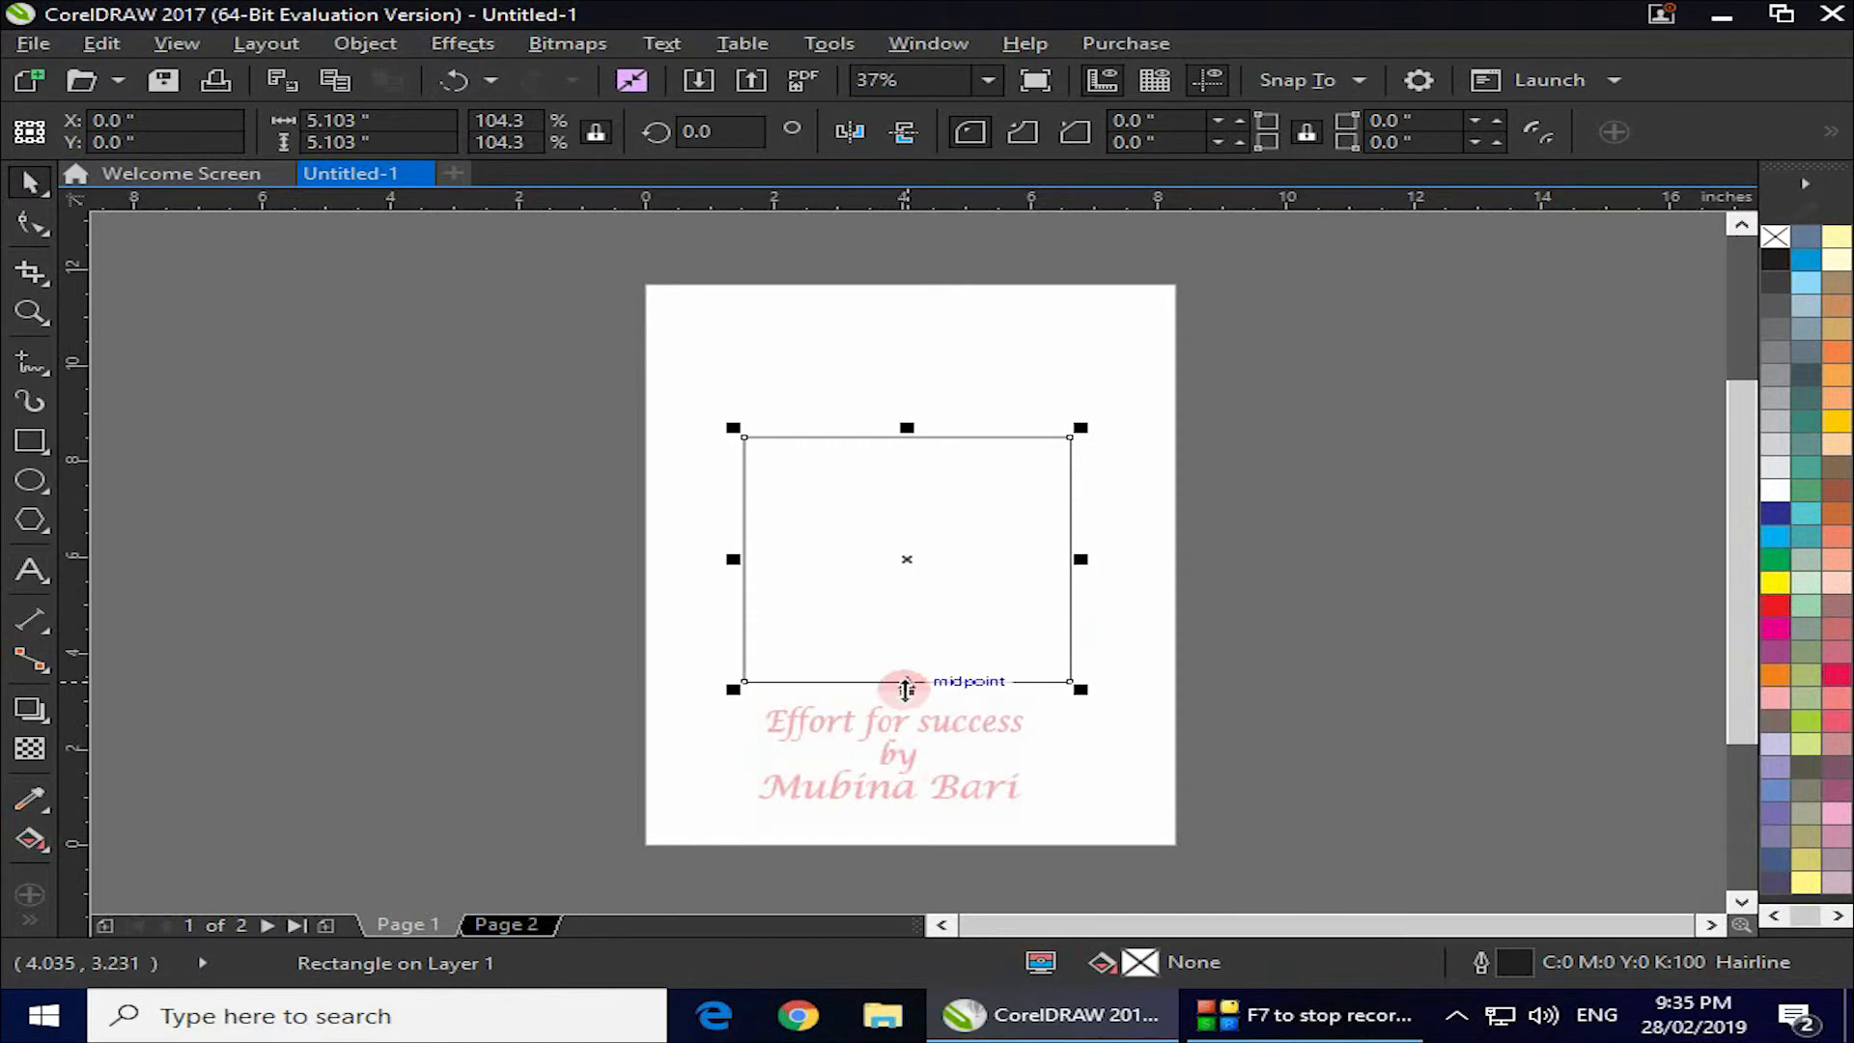
drag(905, 688, 924, 625)
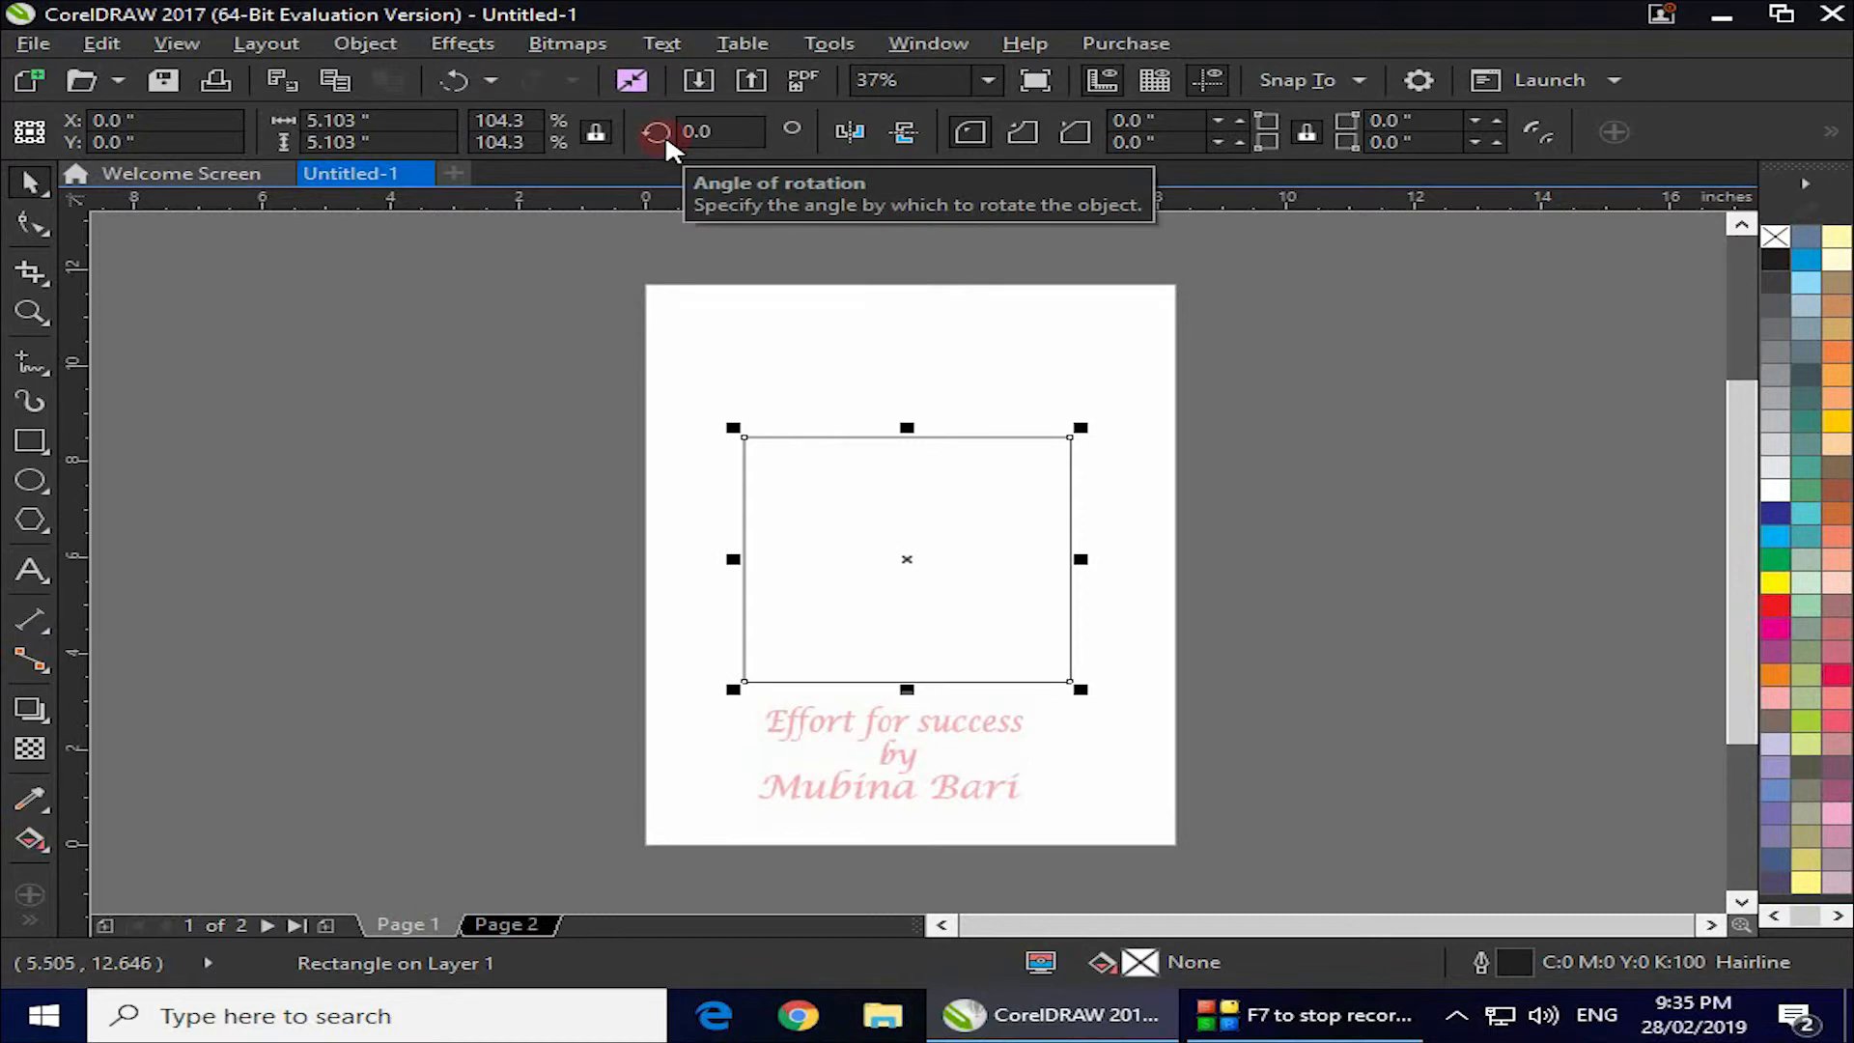
Try rotating the square by 45 degrees, and undo the rotation.
click(696, 130)
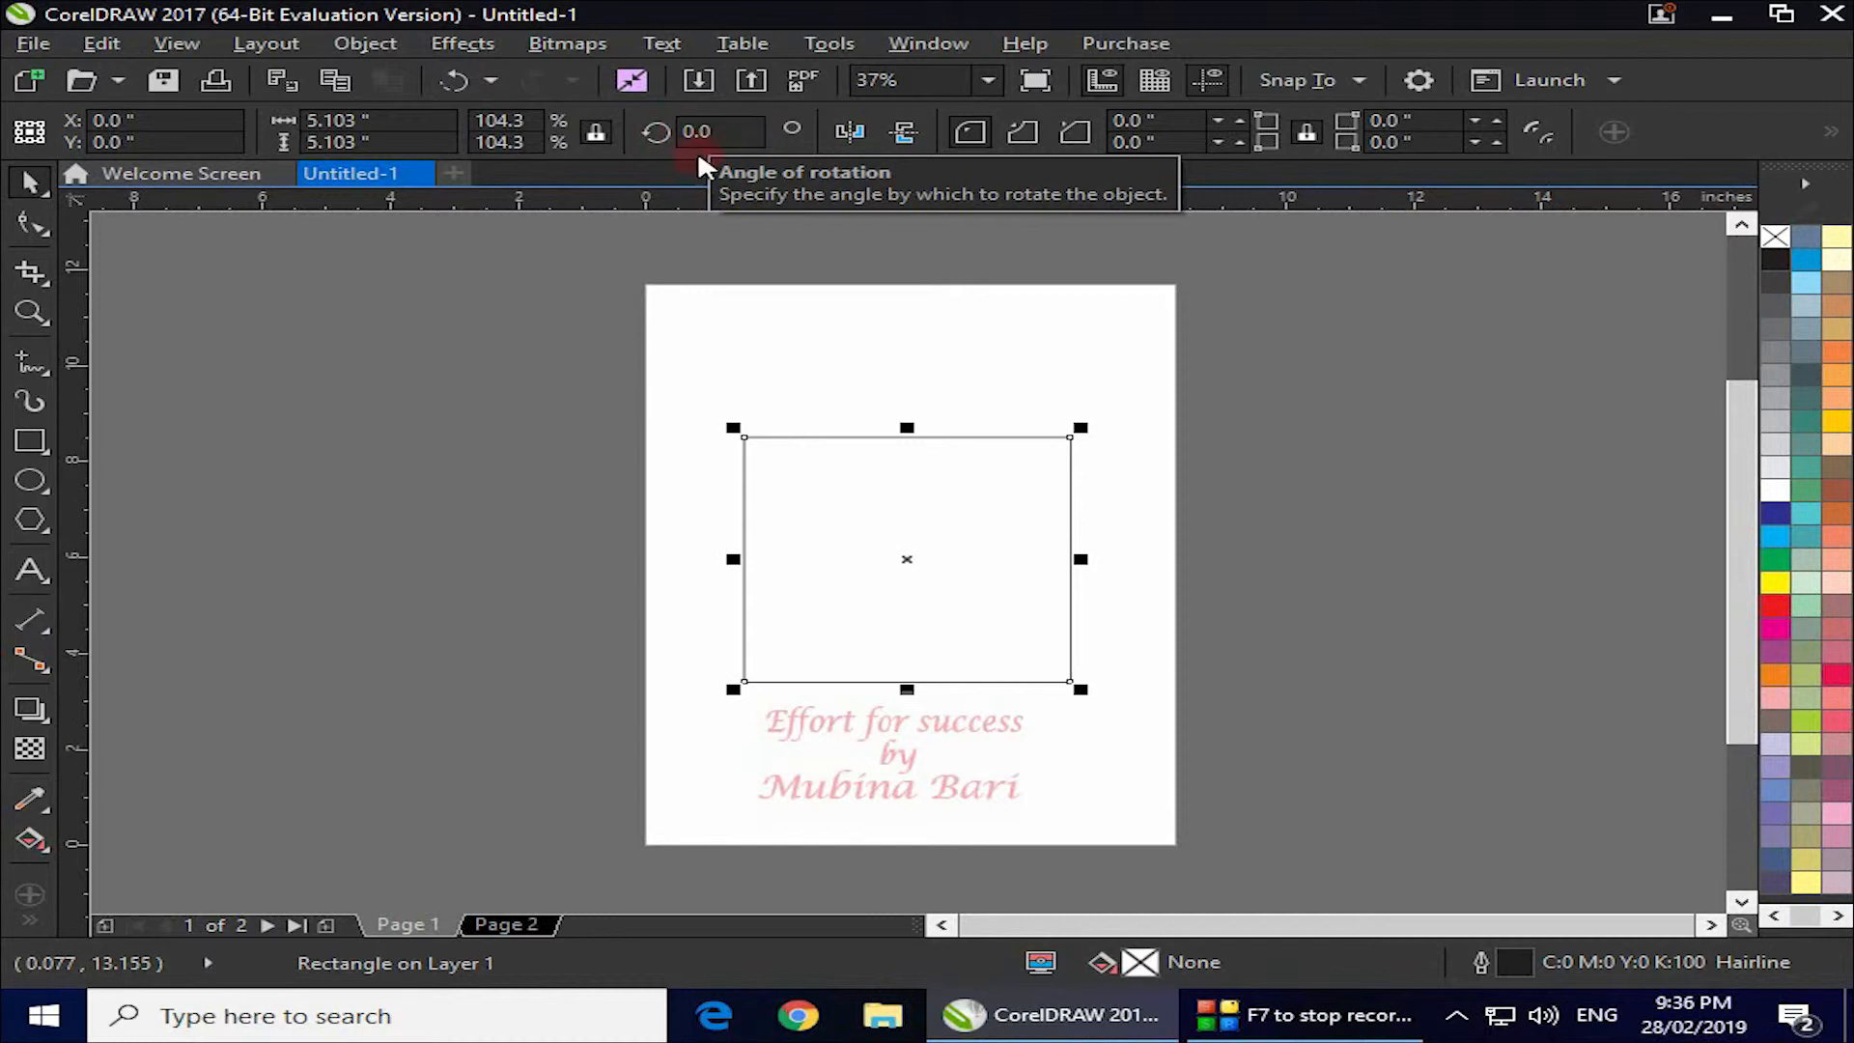
click(684, 134)
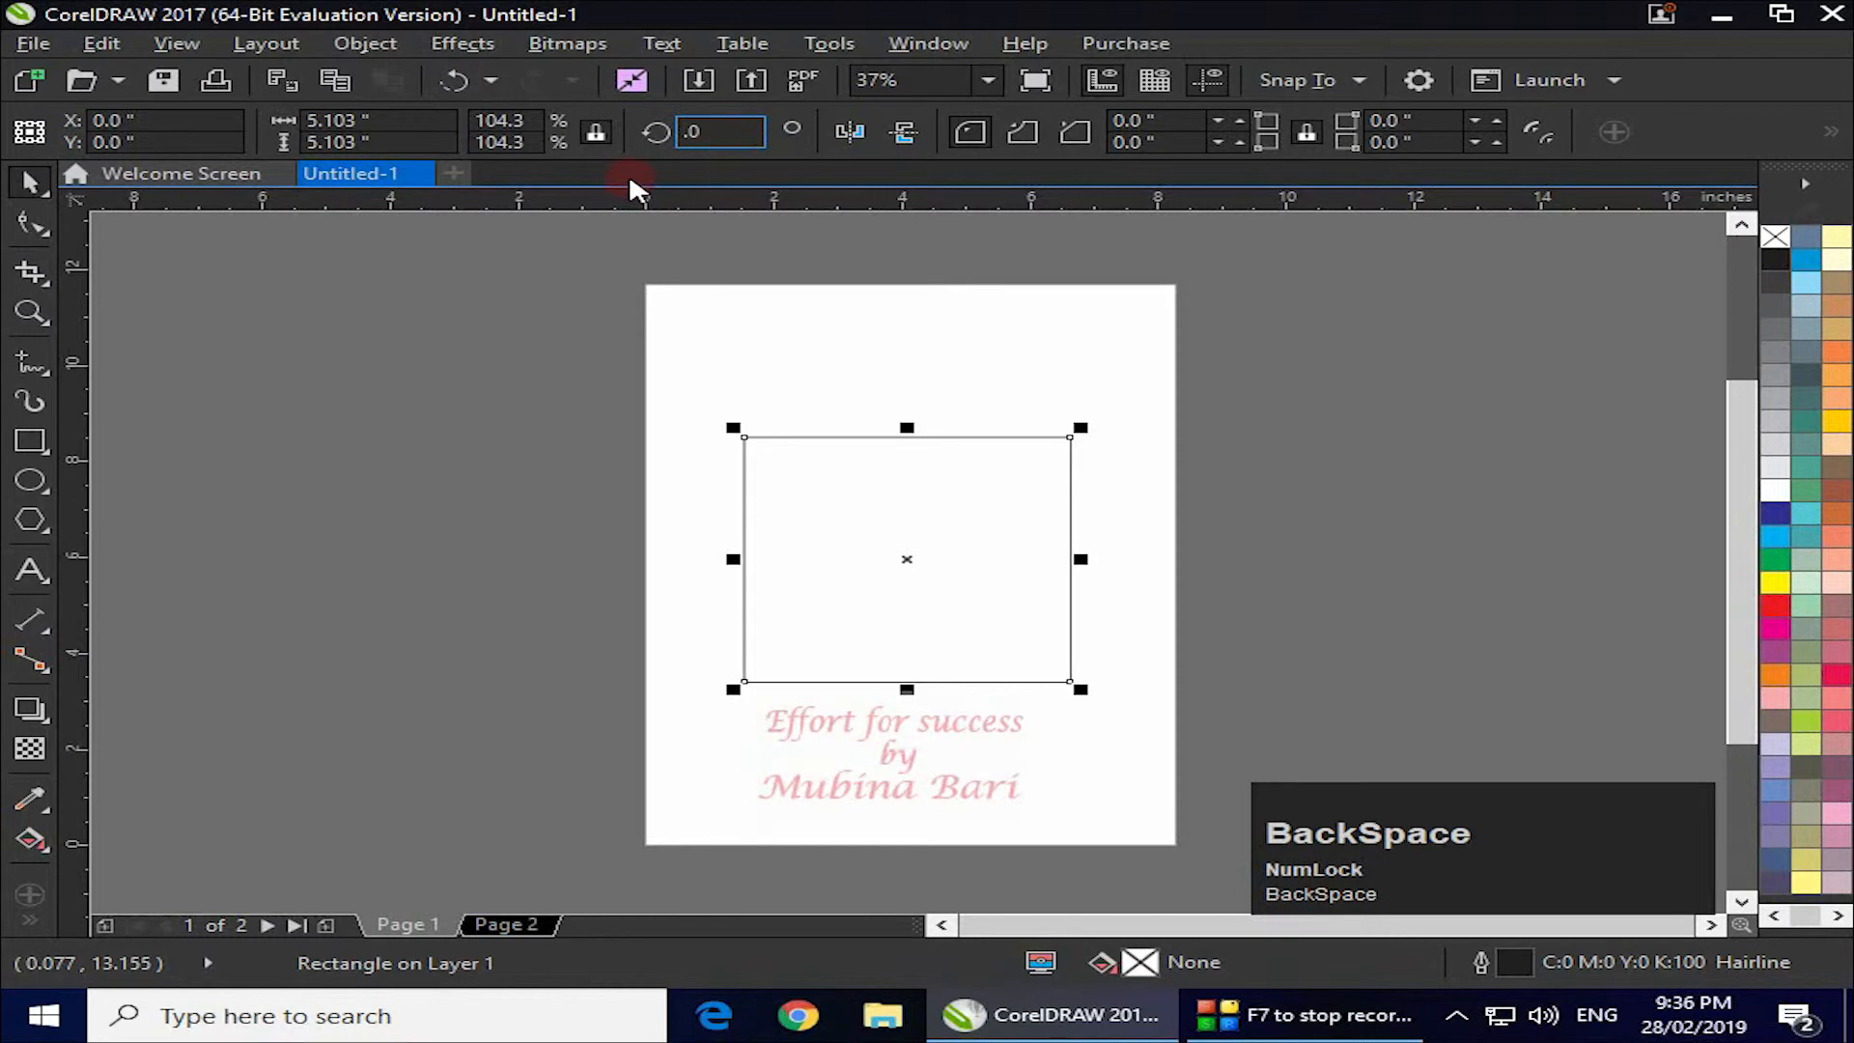
text(45.)
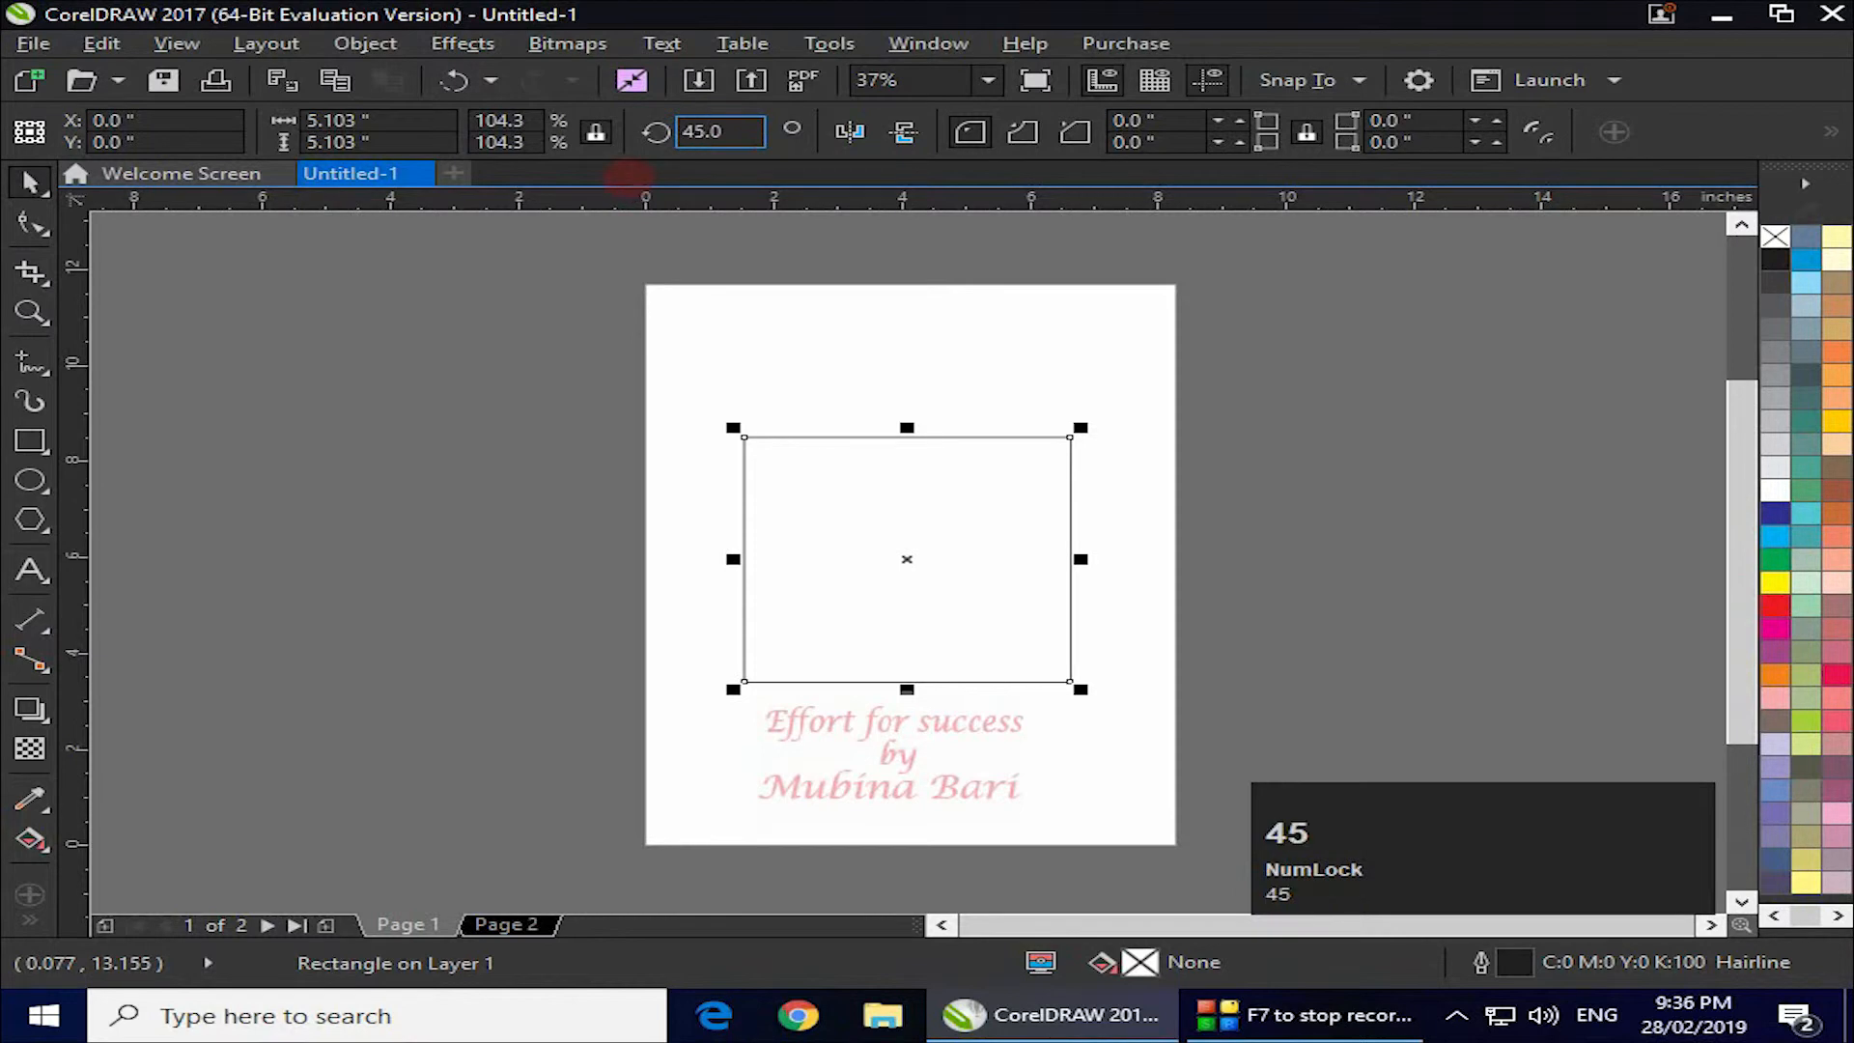
click(686, 321)
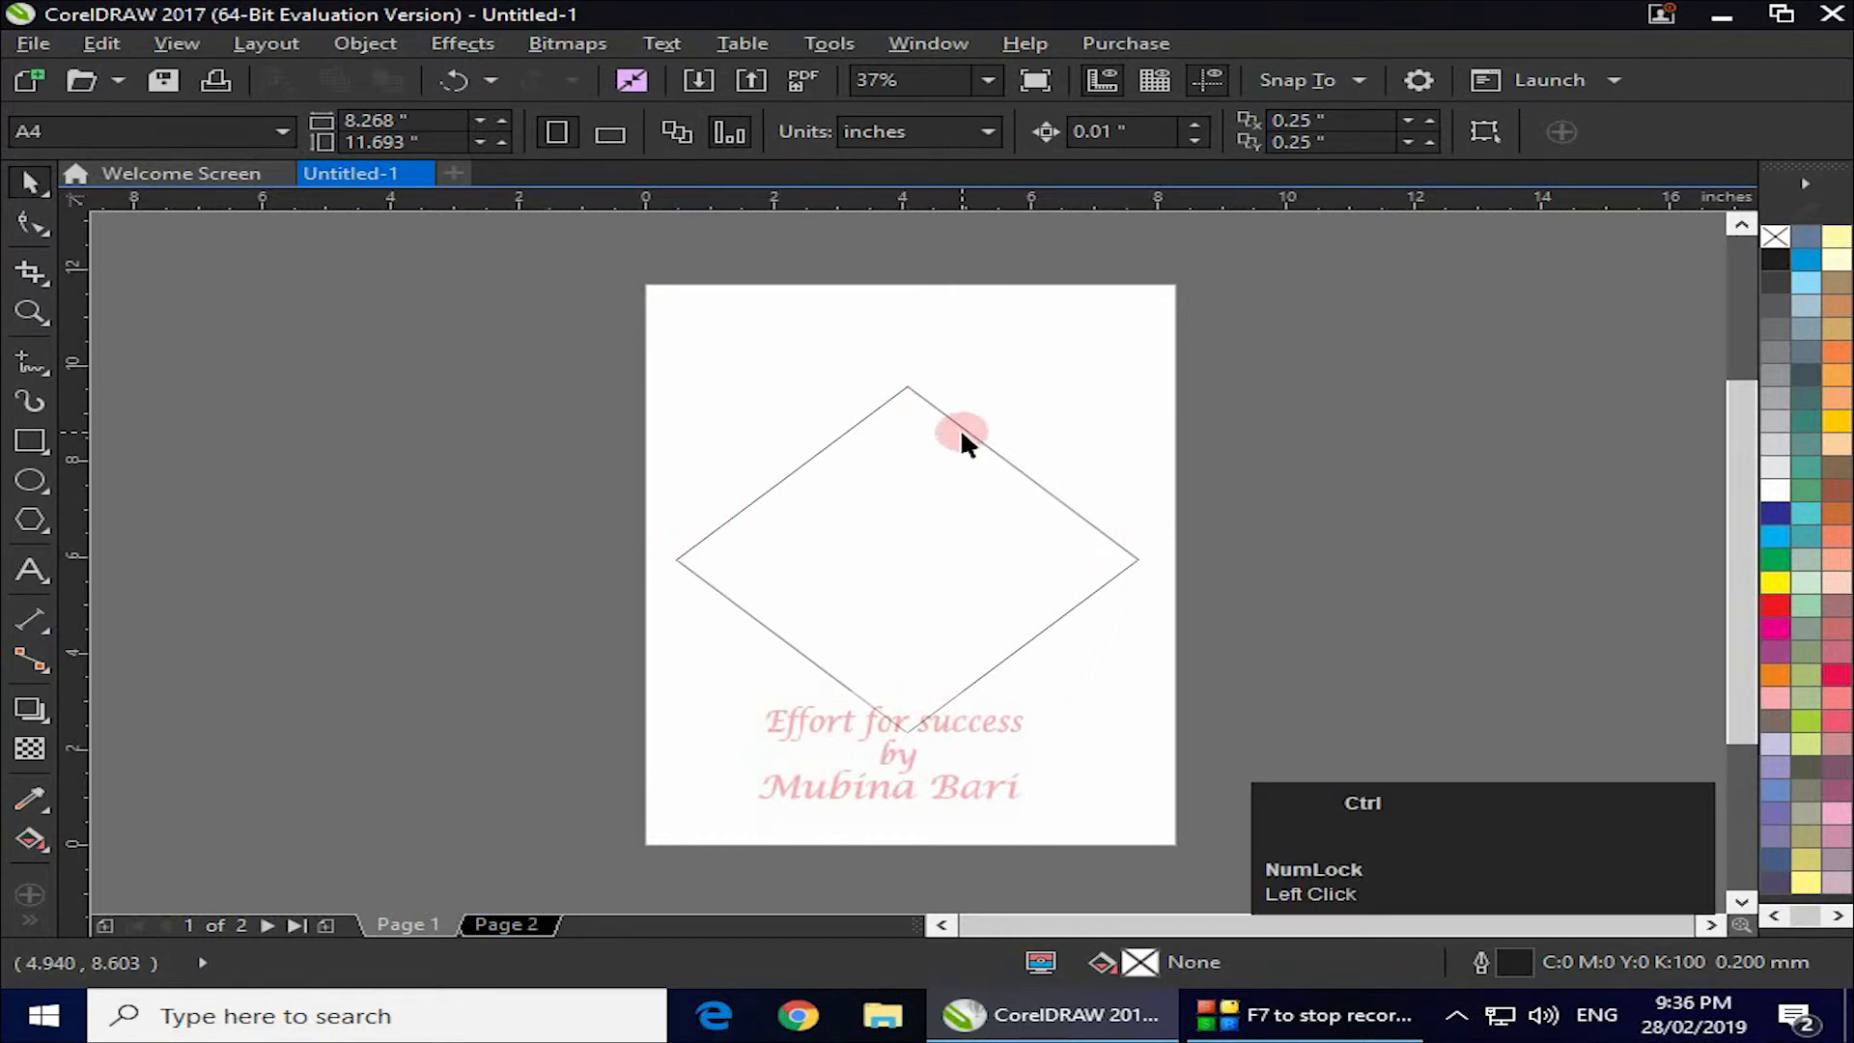
key(ctrl+z)
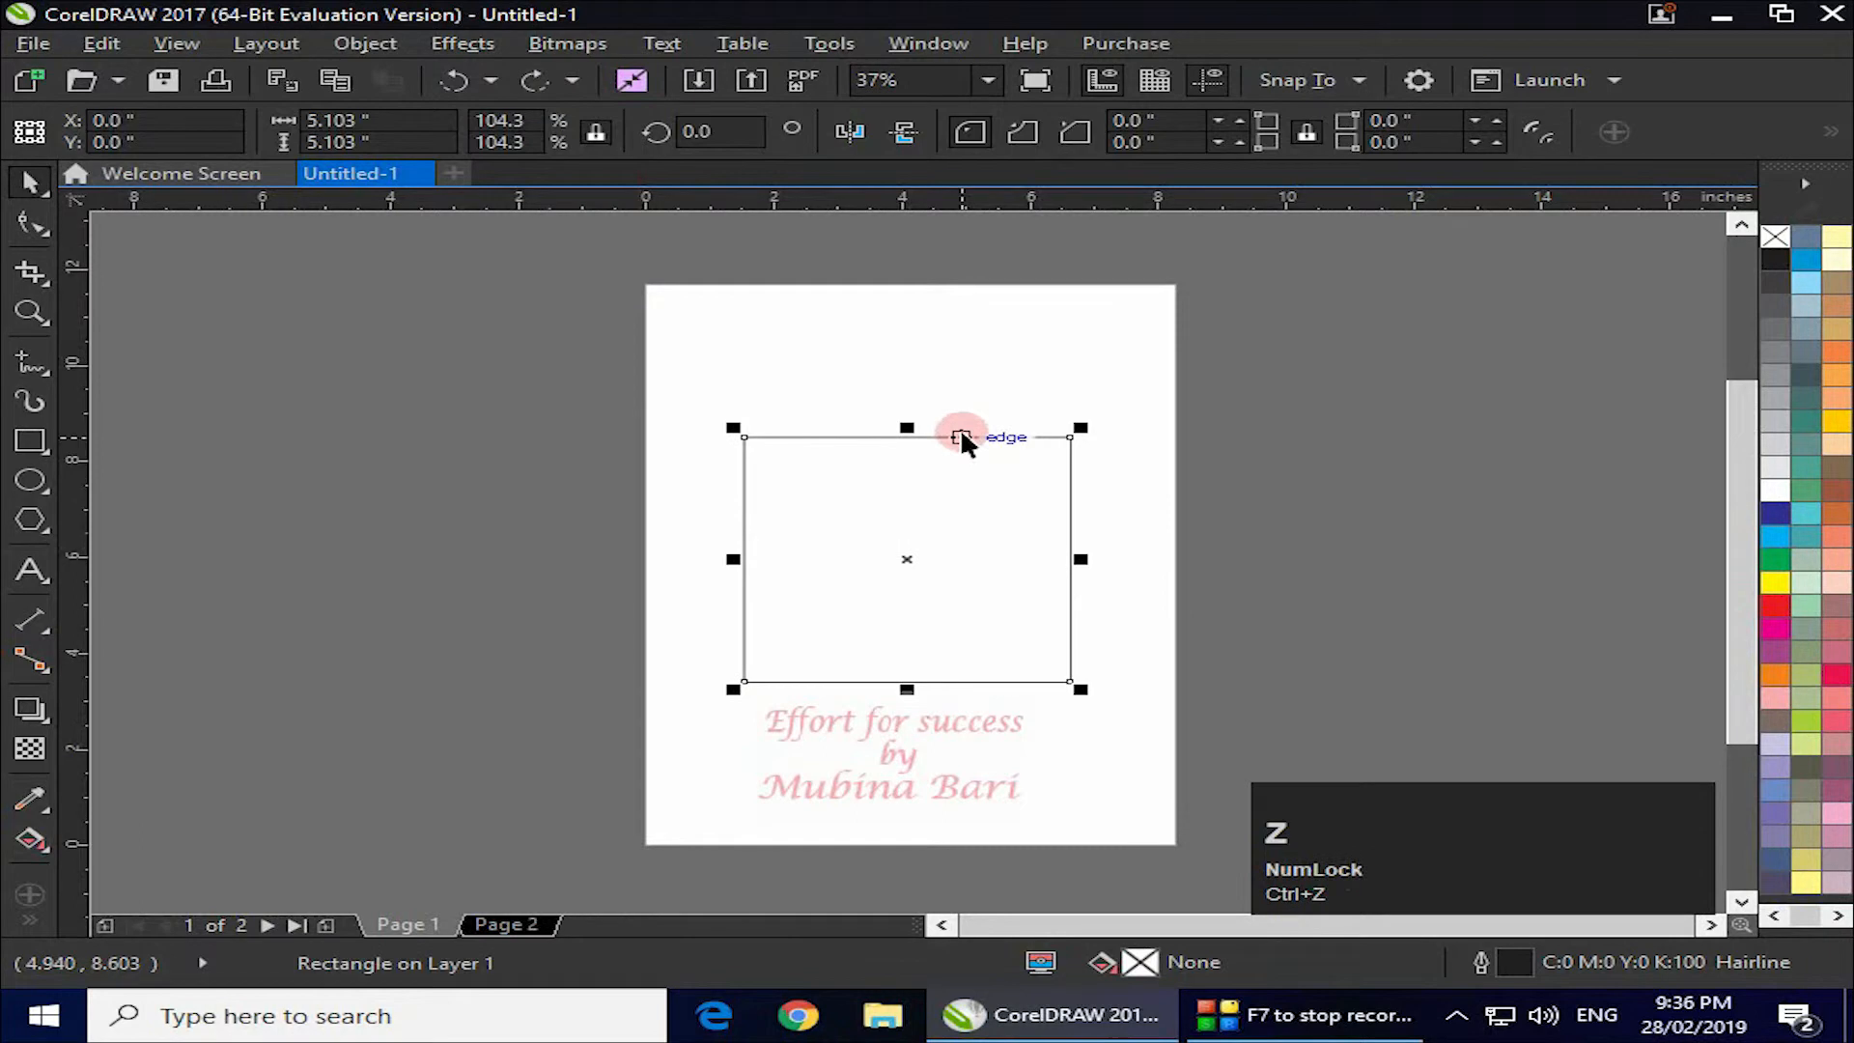
Try rotating the square freehand about its centre to about 231.1 degrees, and undo the rotation.
click(693, 124)
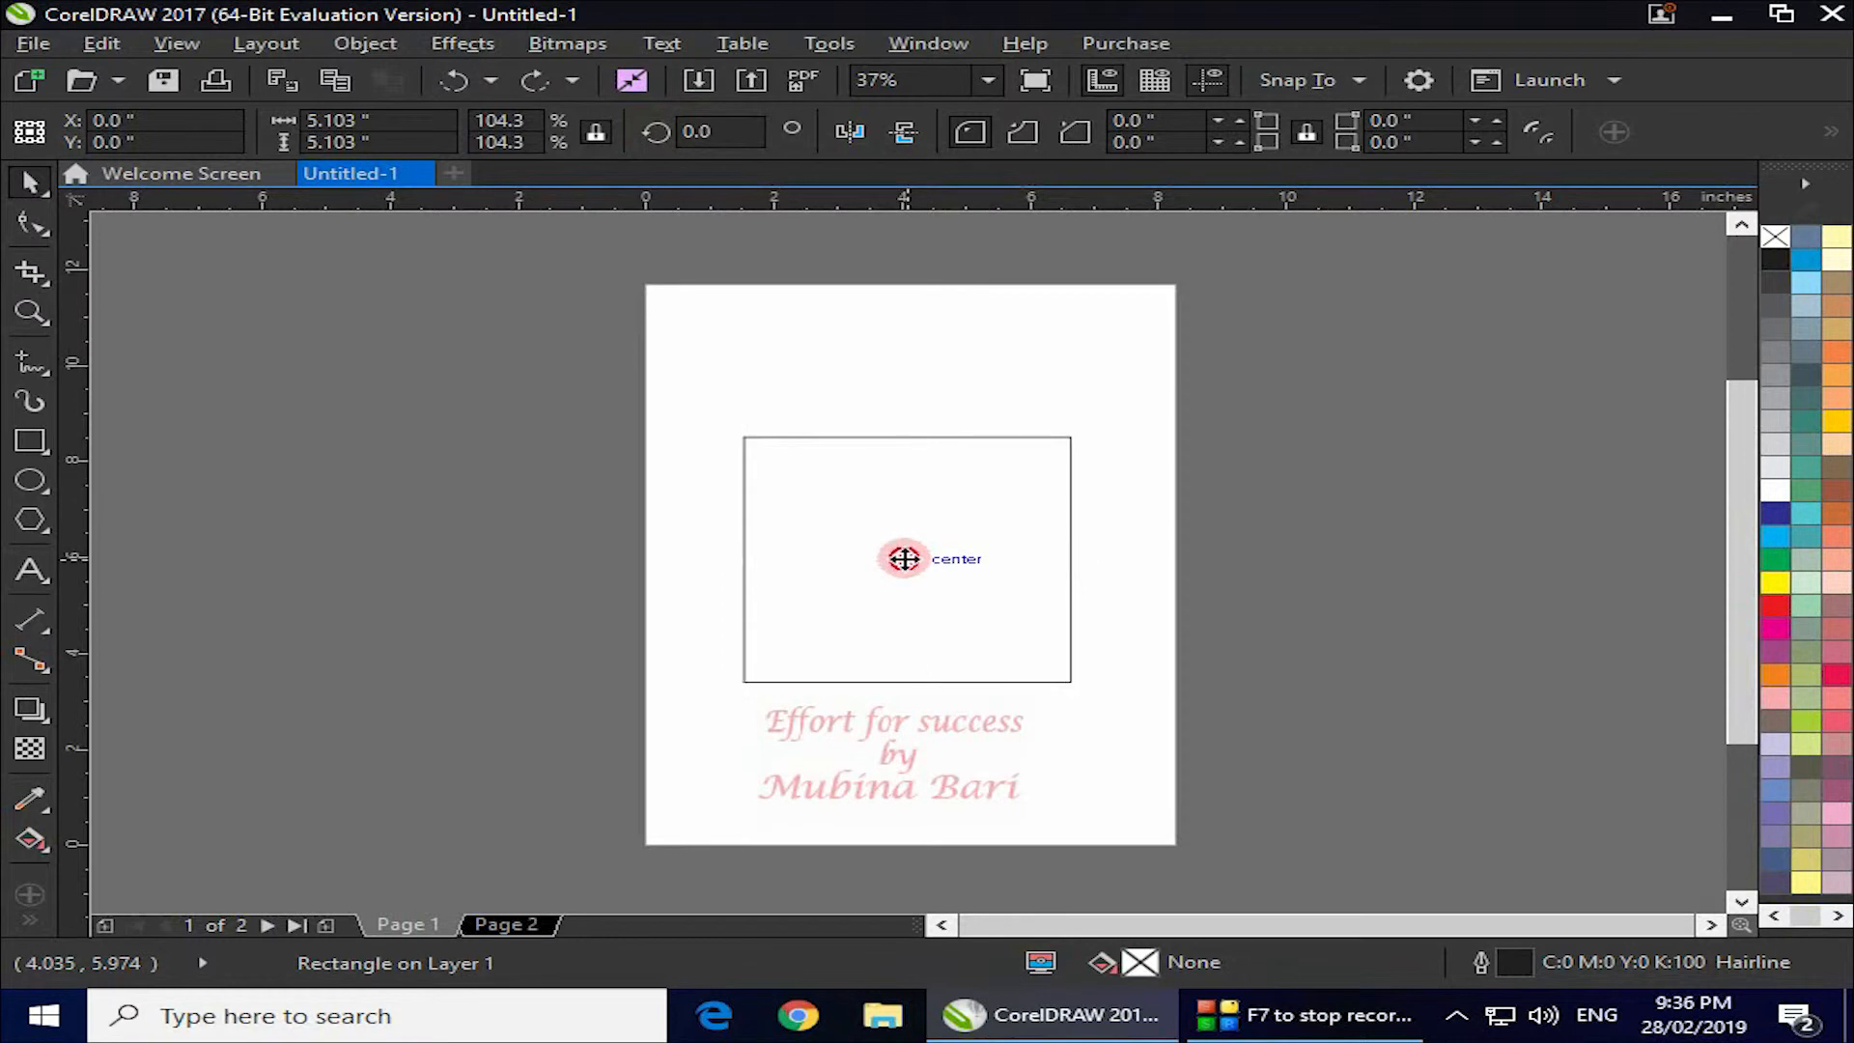
click(904, 558)
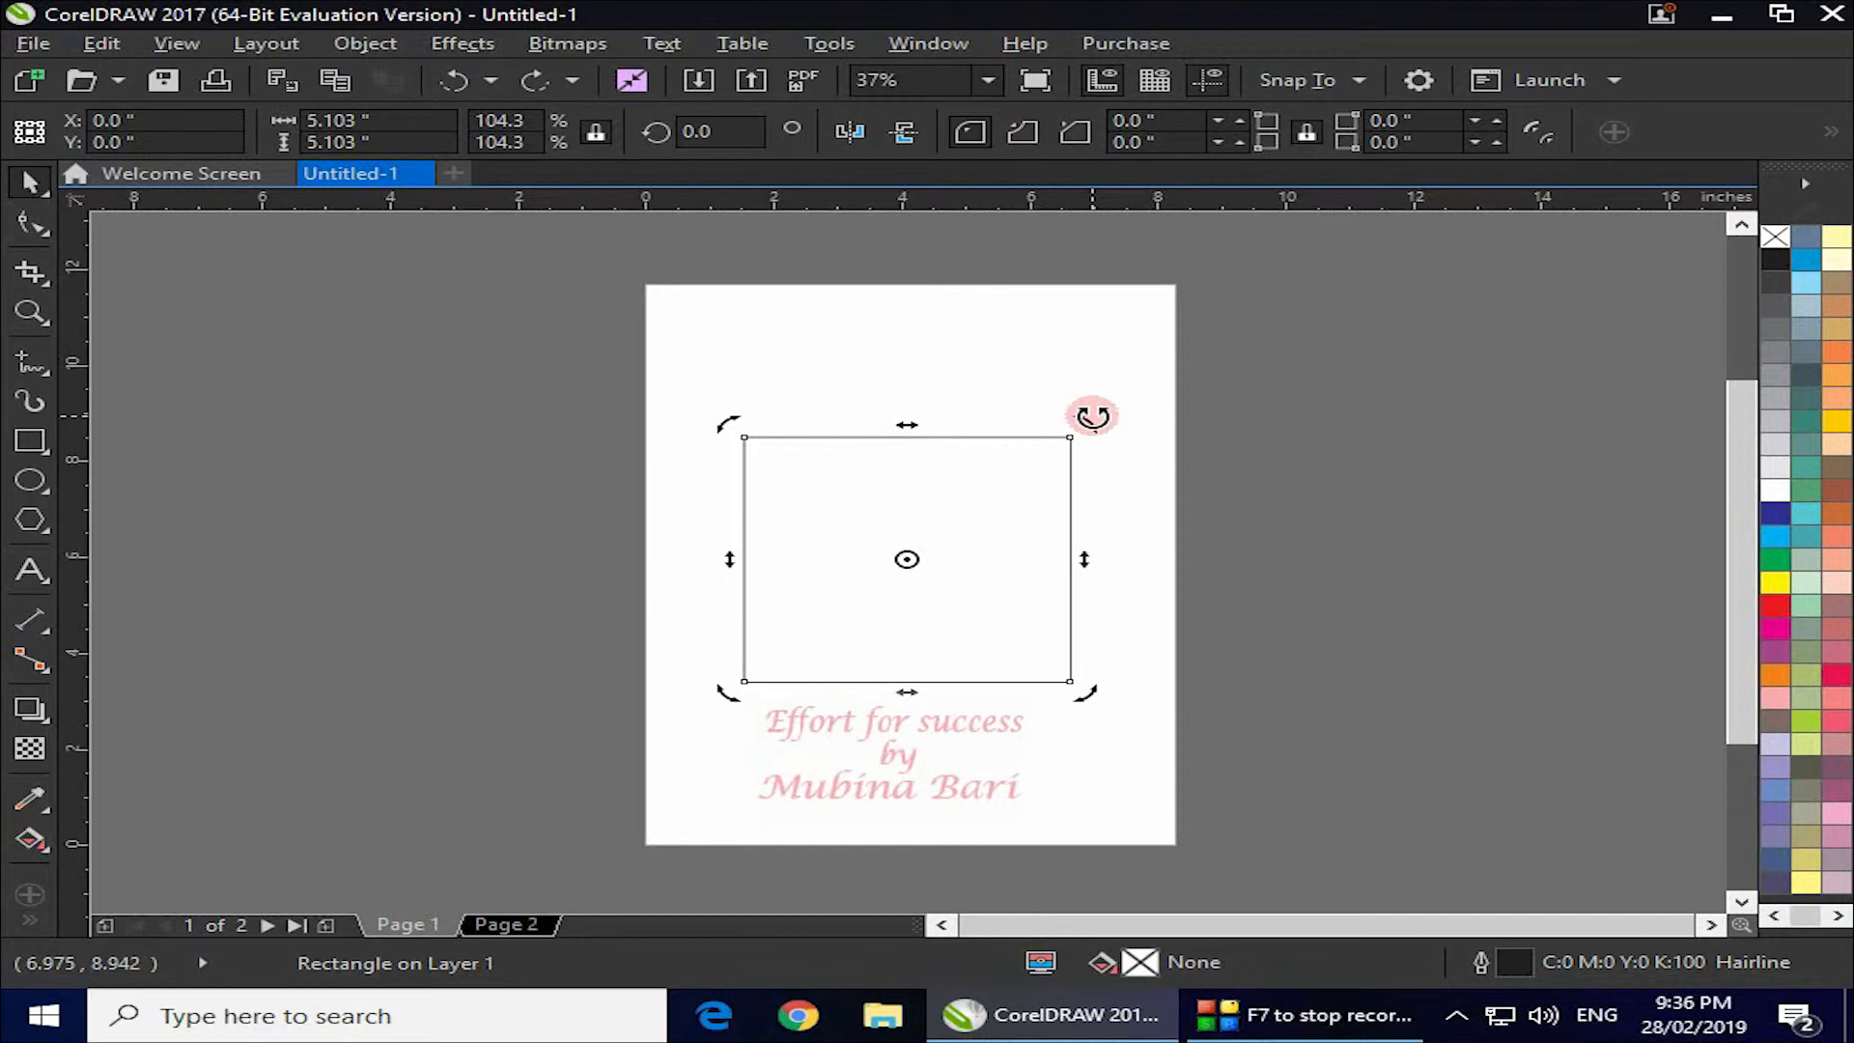
drag(1092, 416, 936, 766)
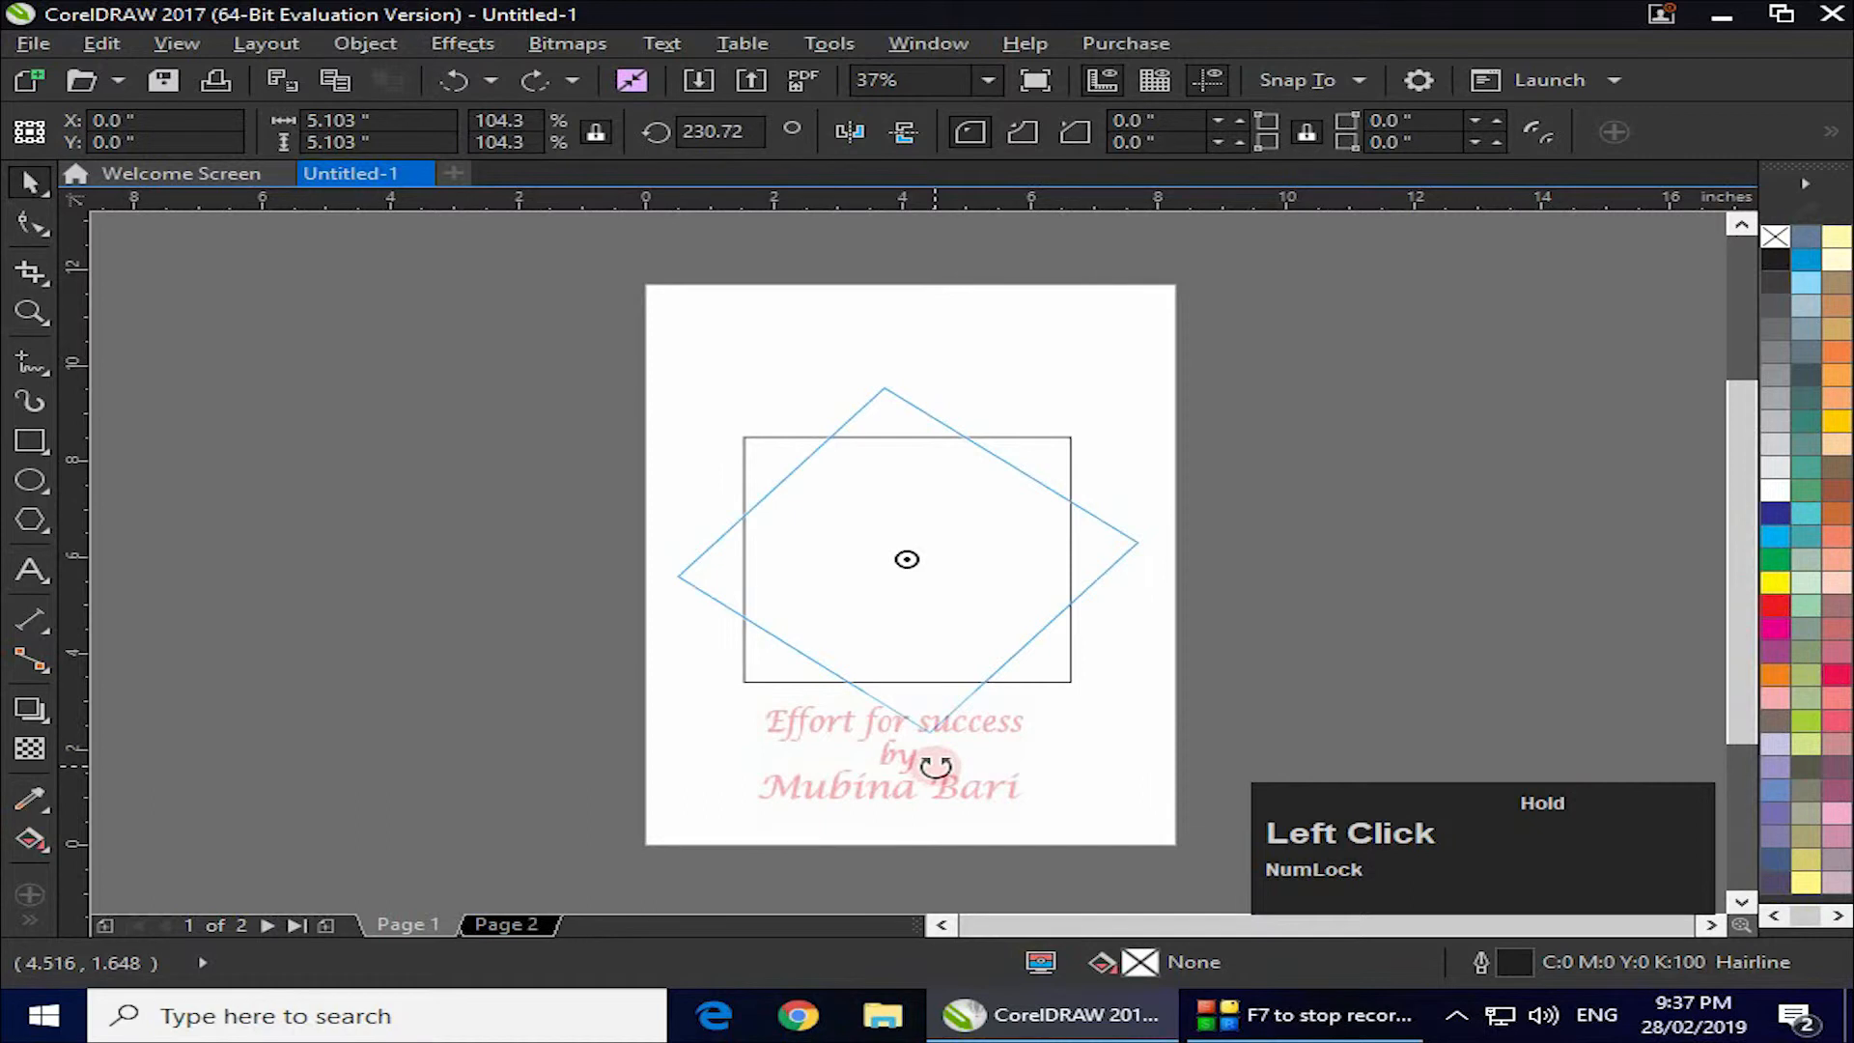
drag(936, 767, 938, 767)
drag(936, 766, 934, 761)
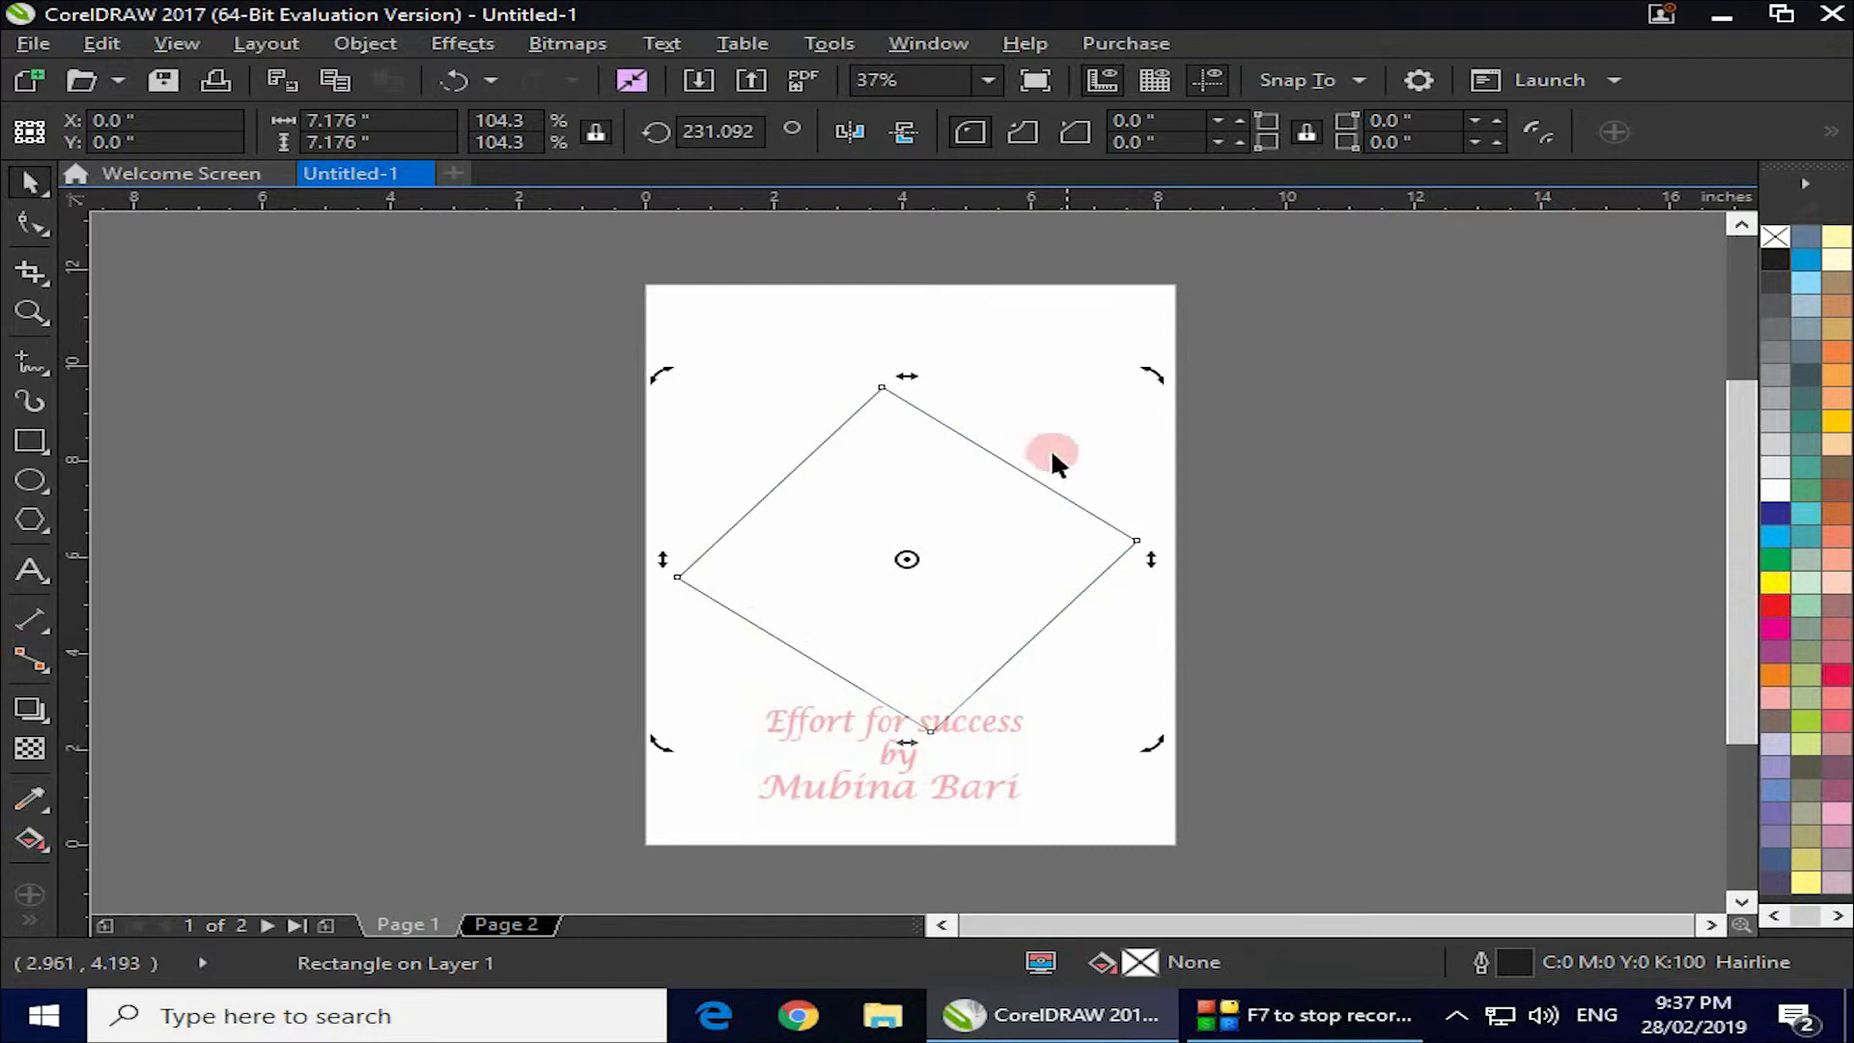
click(745, 338)
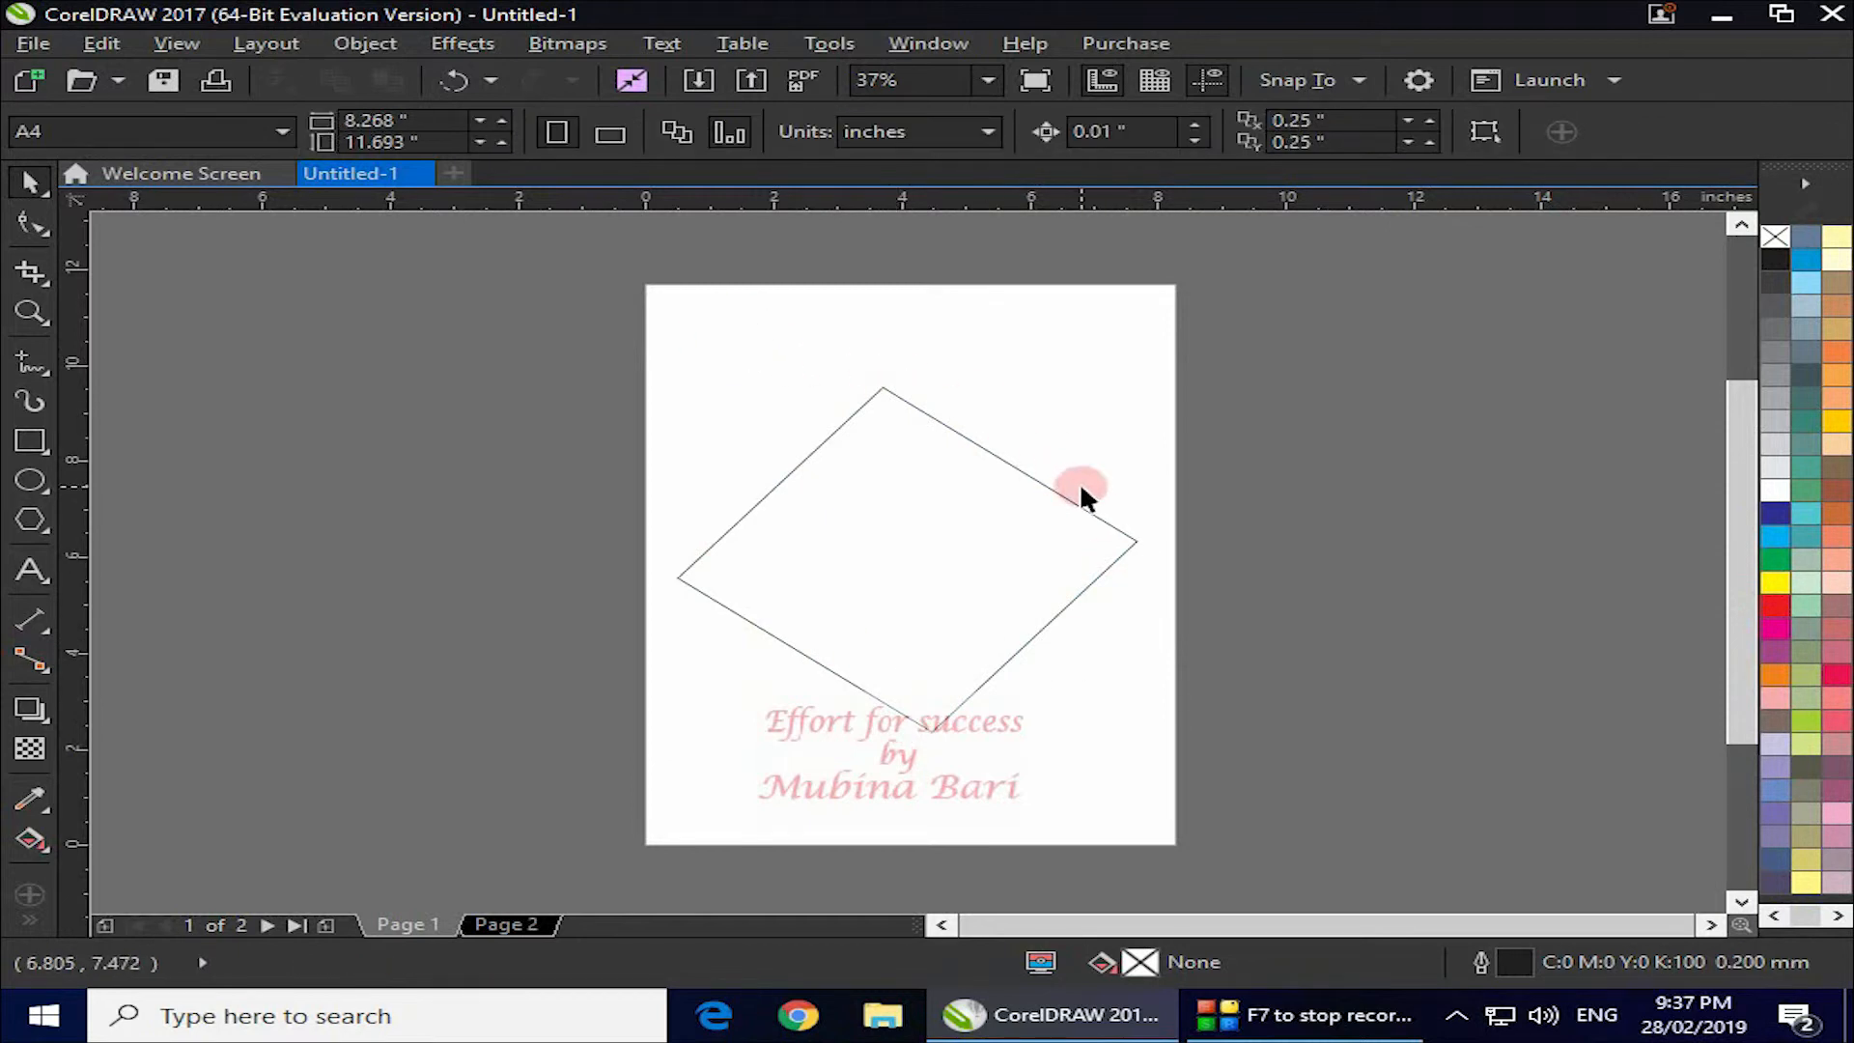
key(ctrl+z)
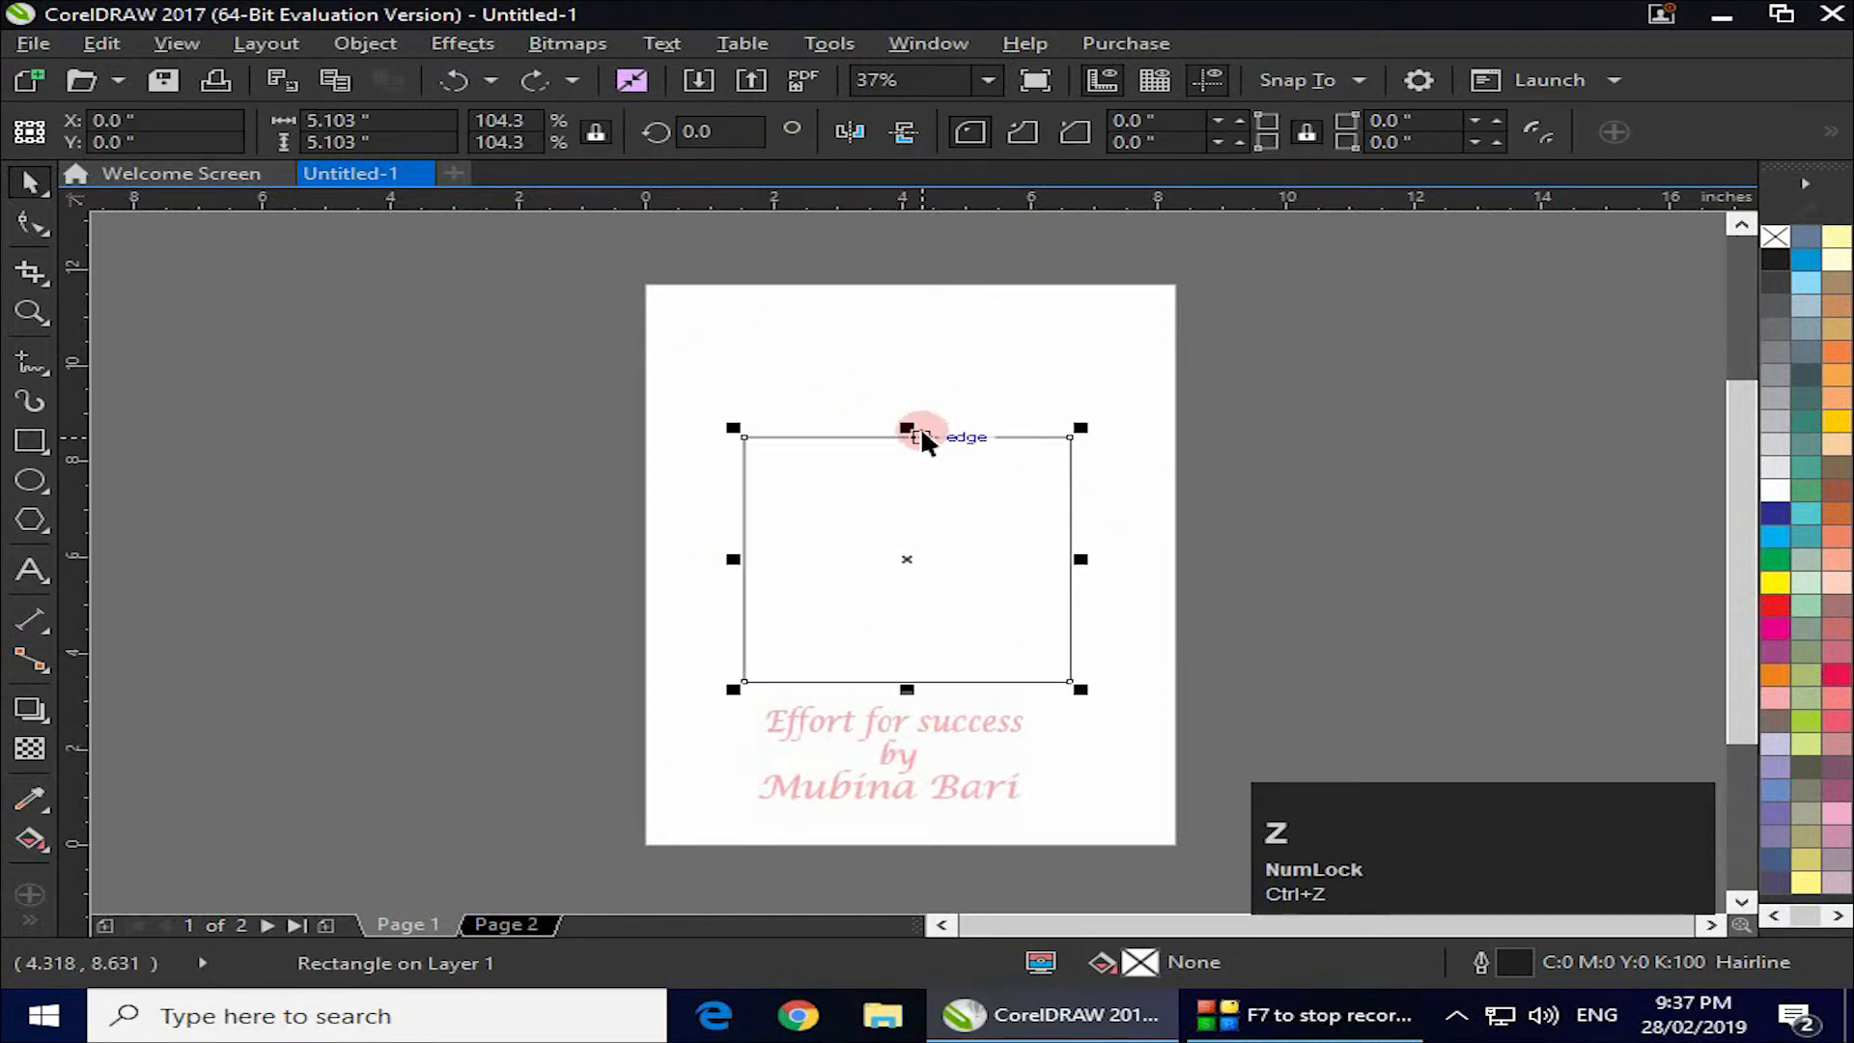
Try mirroring the unfilled square vertically and horizontally.
click(903, 131)
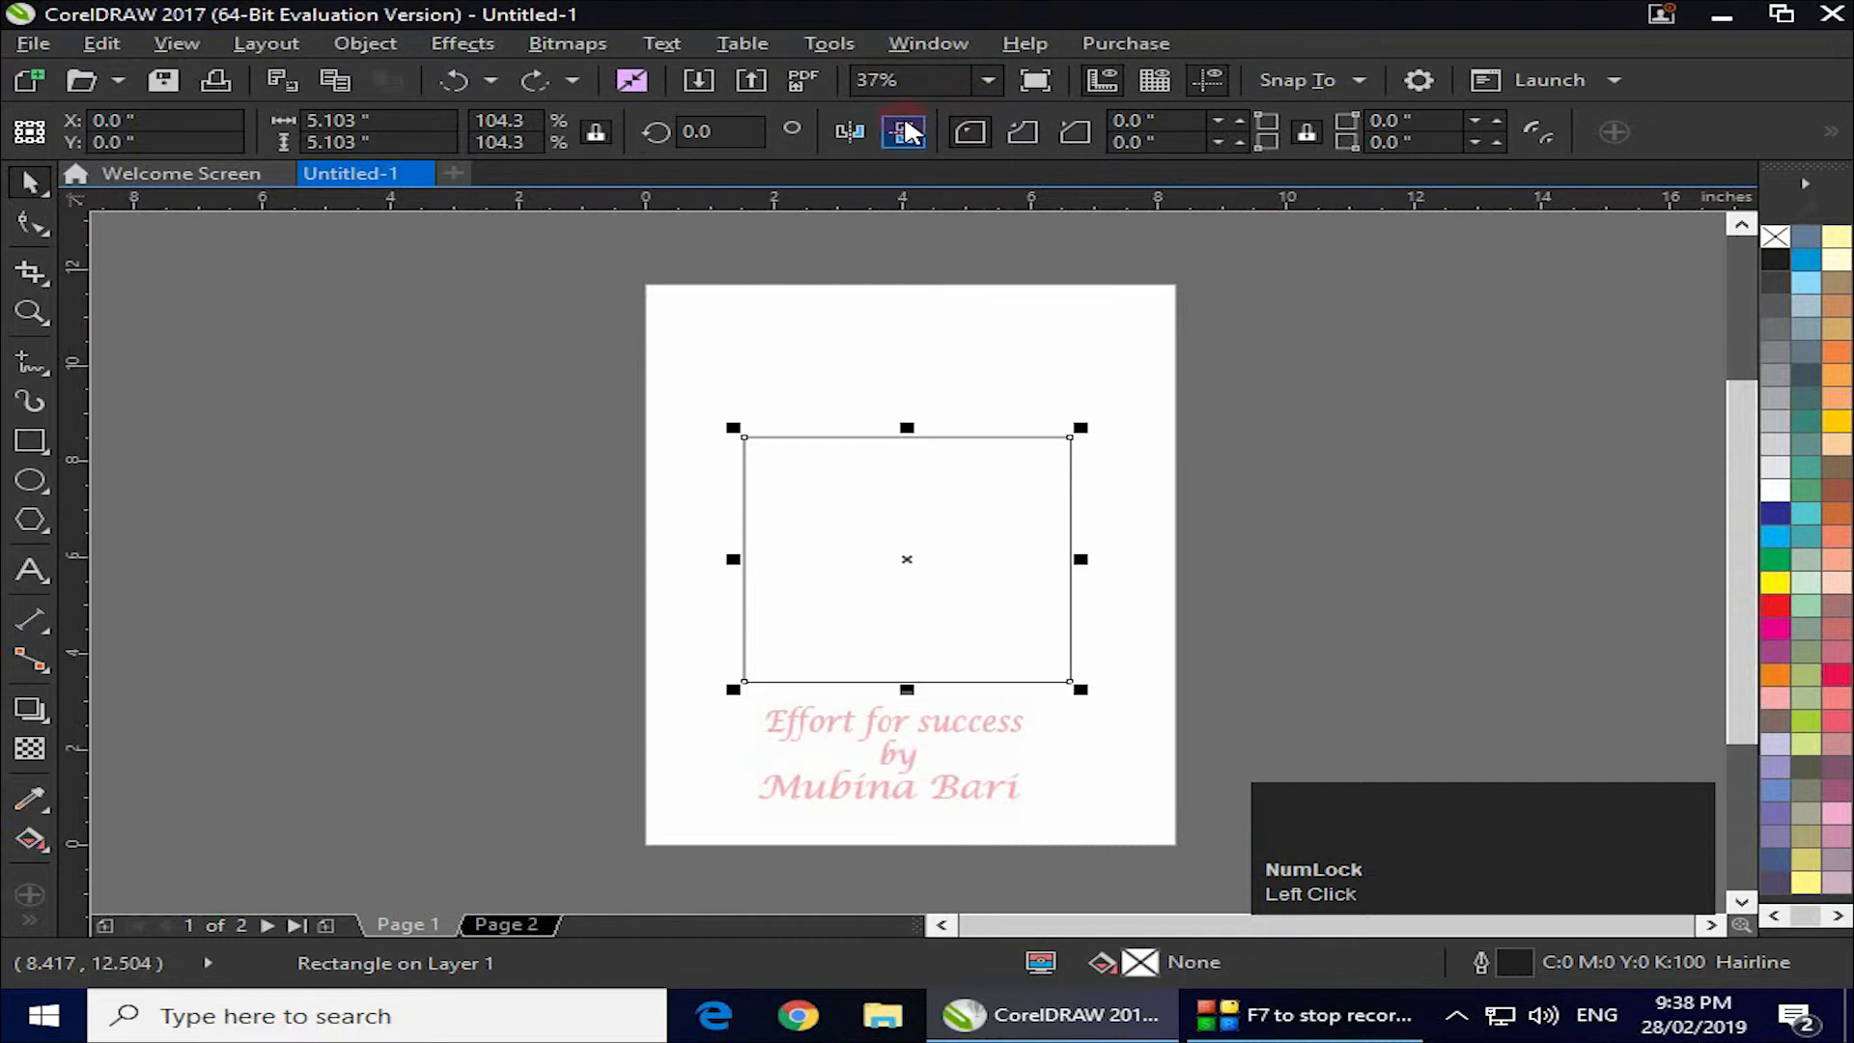
click(846, 132)
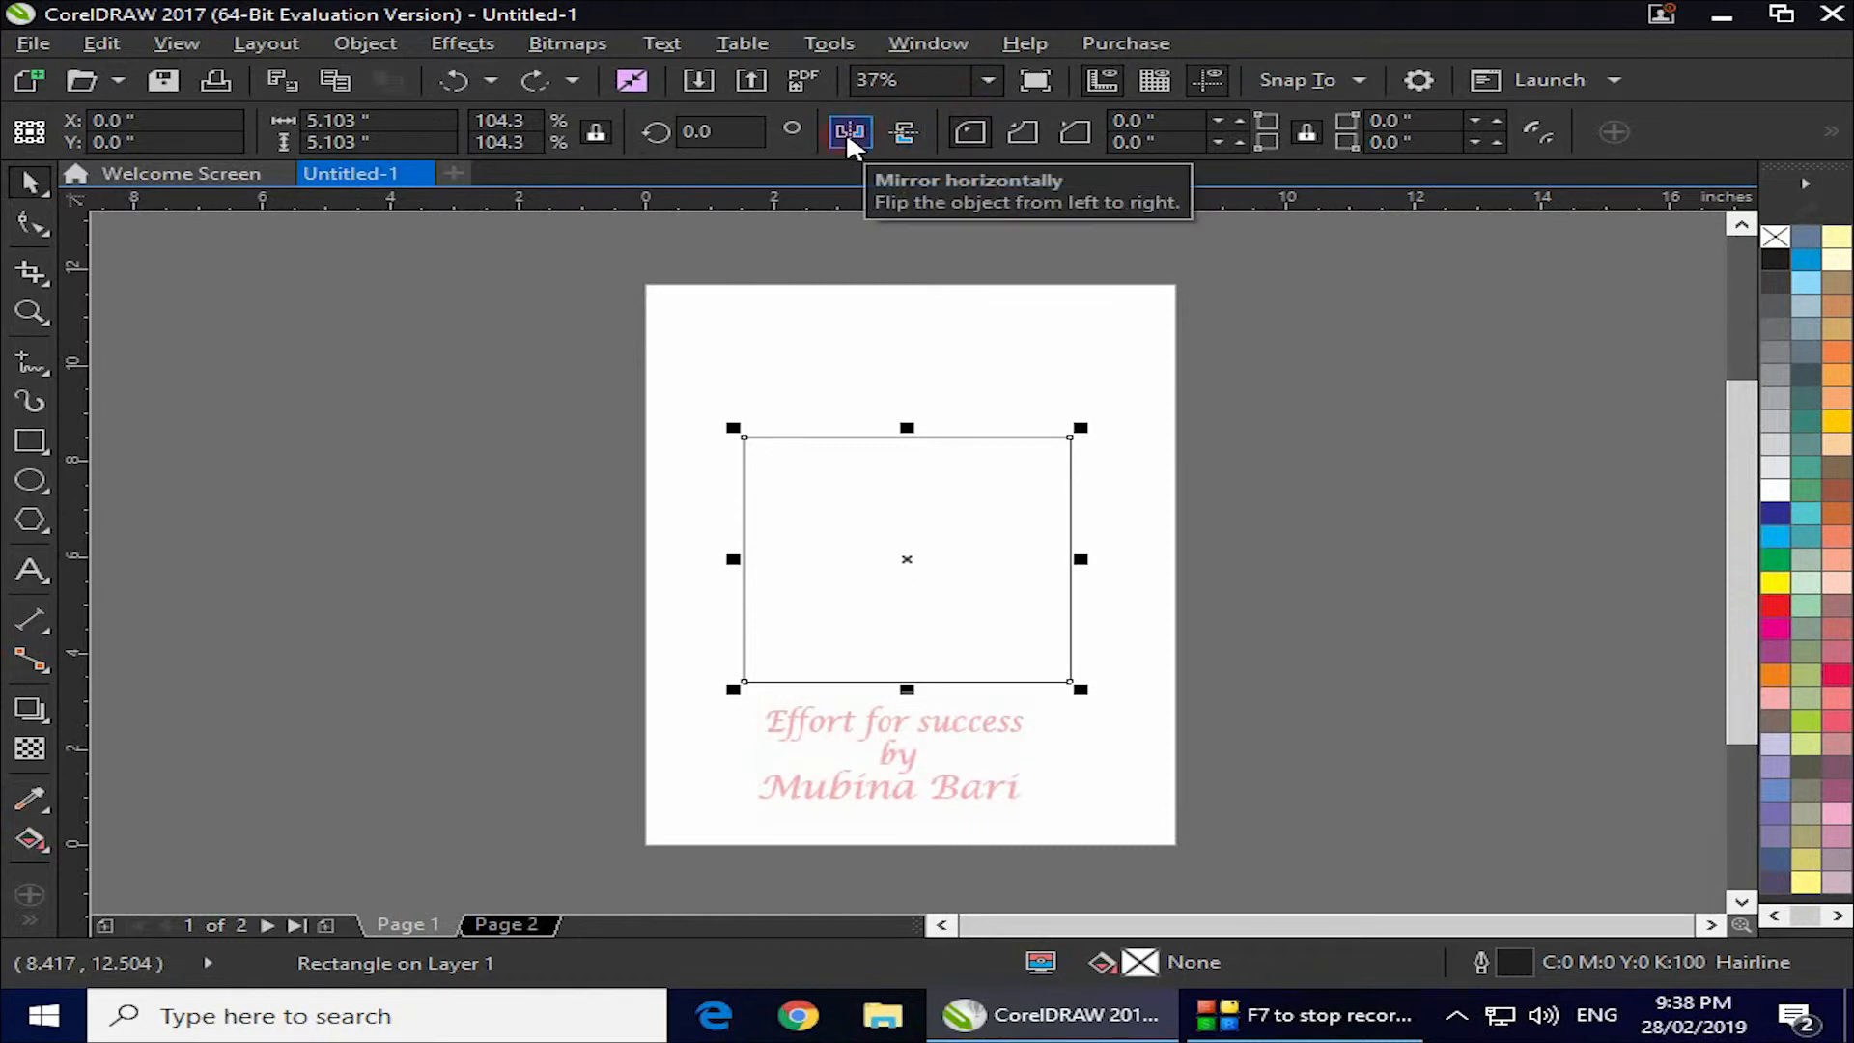
click(917, 130)
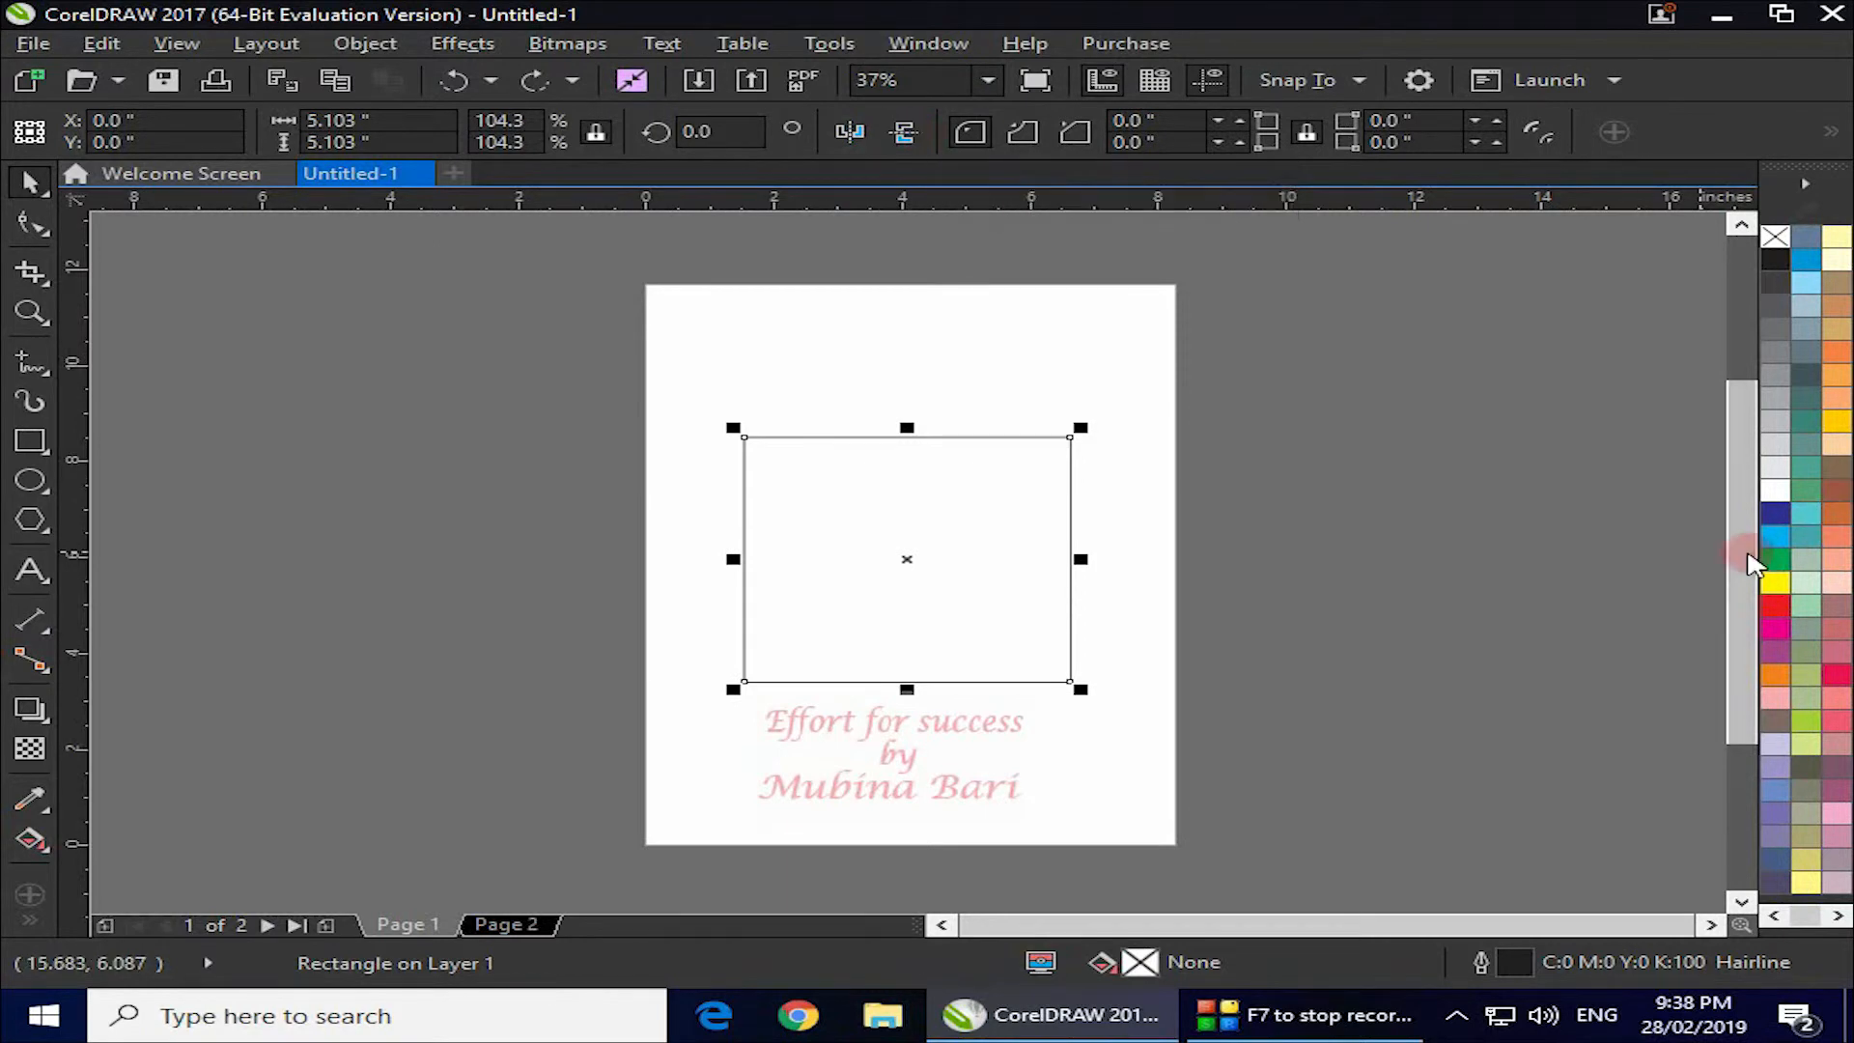
Fill the square pink (C0 M40 Y20 K0) and add a blue rectangle, about 1.67 by 1.36 inches, in its lower-right corner.
click(1774, 697)
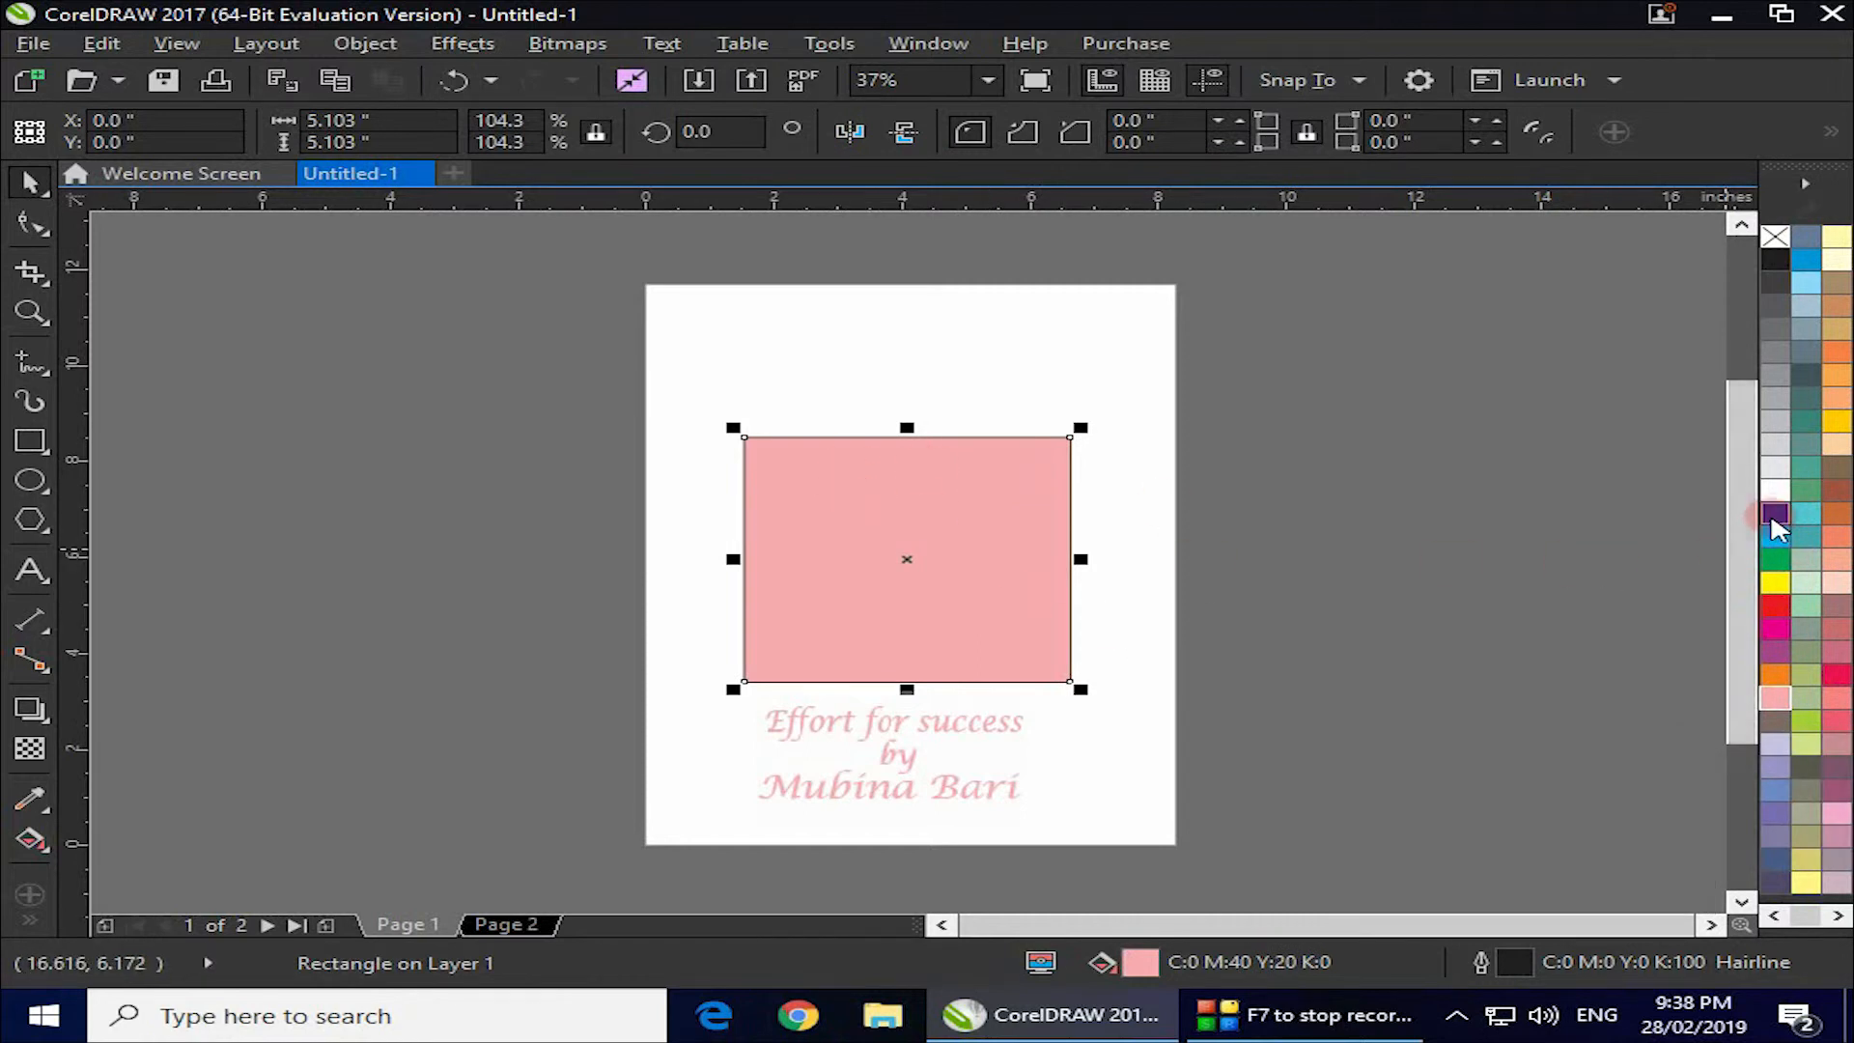
click(30, 440)
drag(963, 615, 1069, 681)
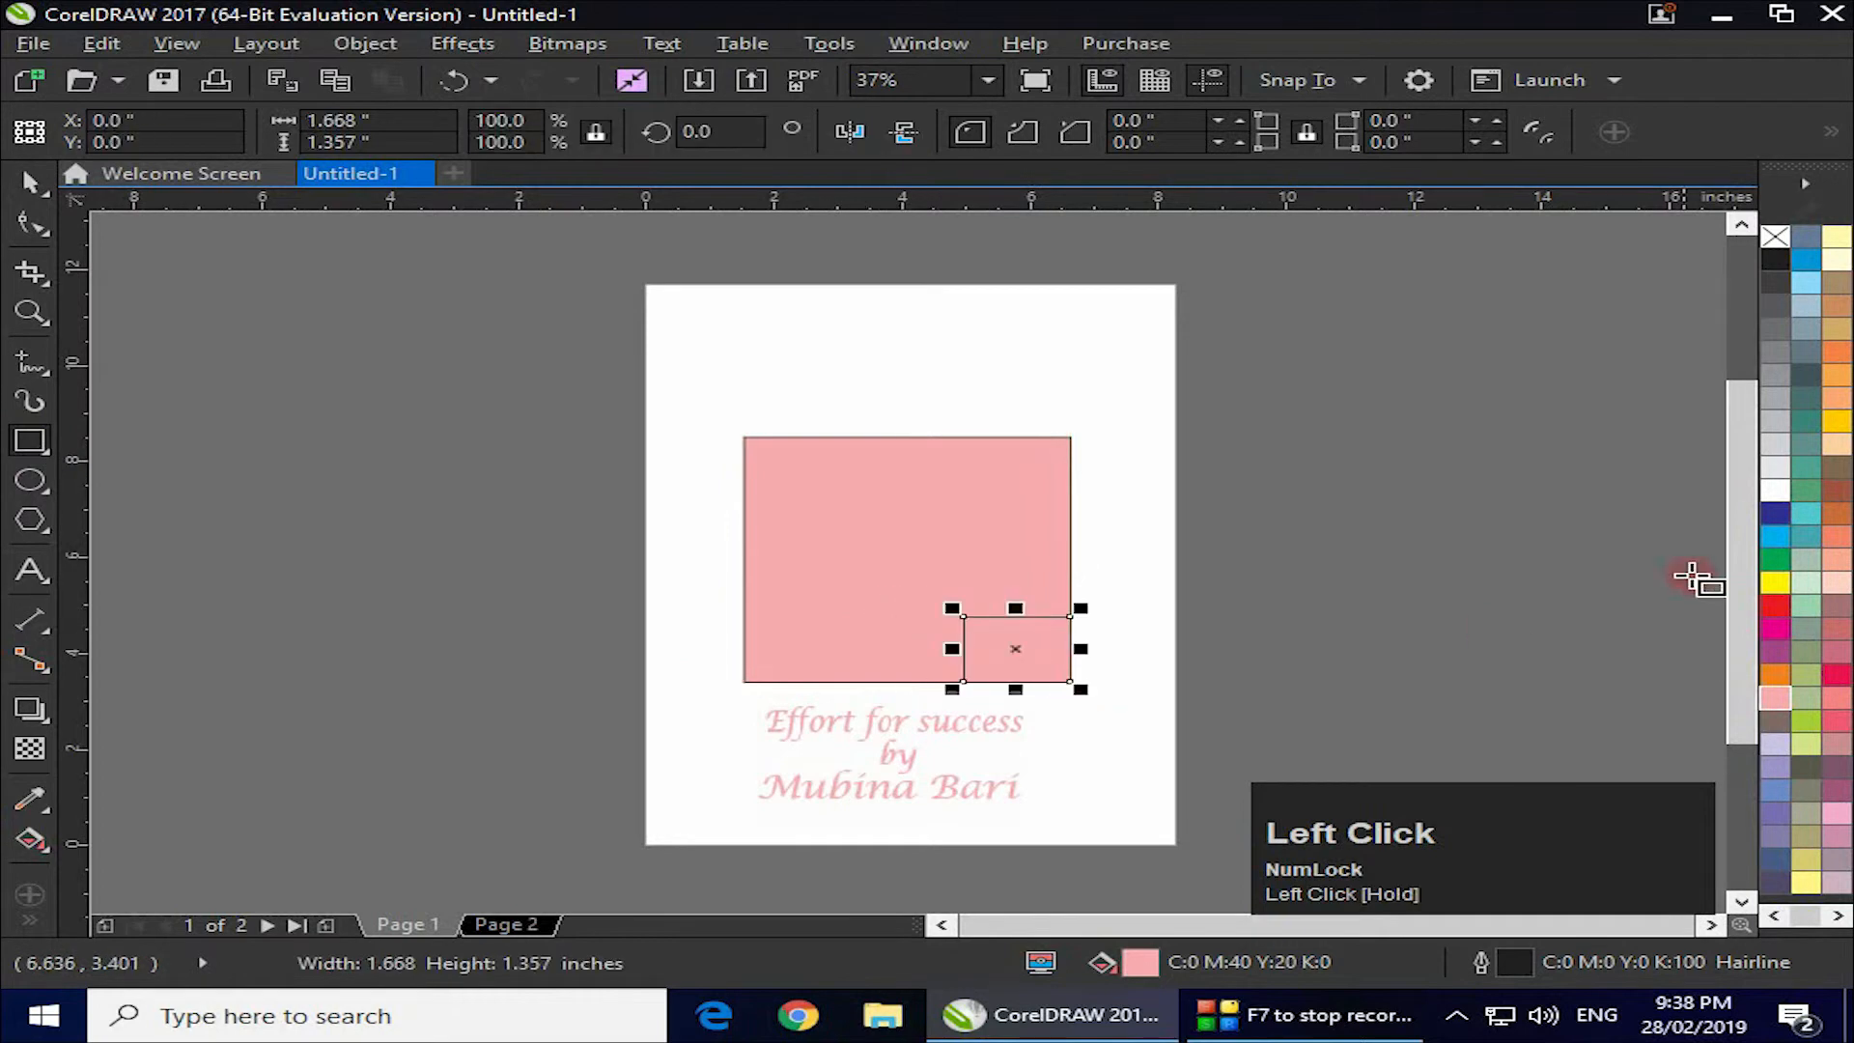
click(1773, 514)
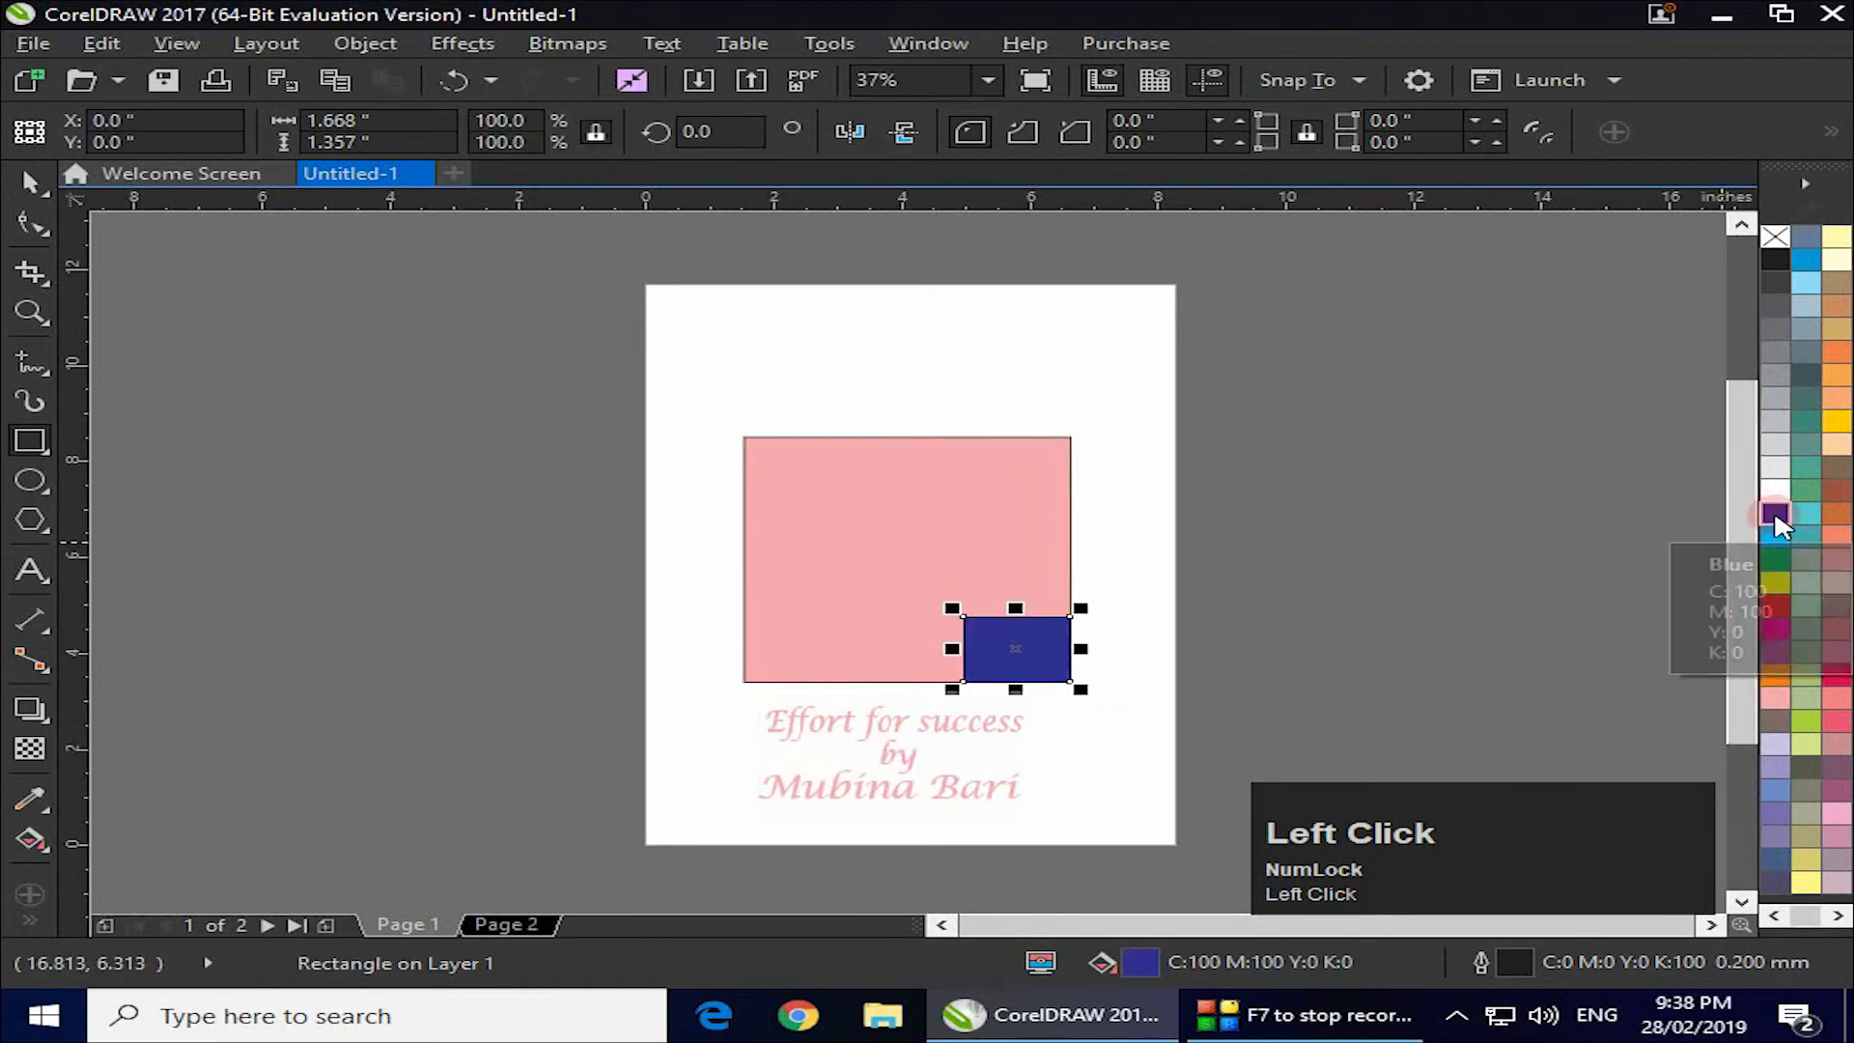
Select the pink square together with the blue rectangle and group them.
click(30, 182)
click(690, 404)
drag(682, 388, 1160, 676)
click(1284, 610)
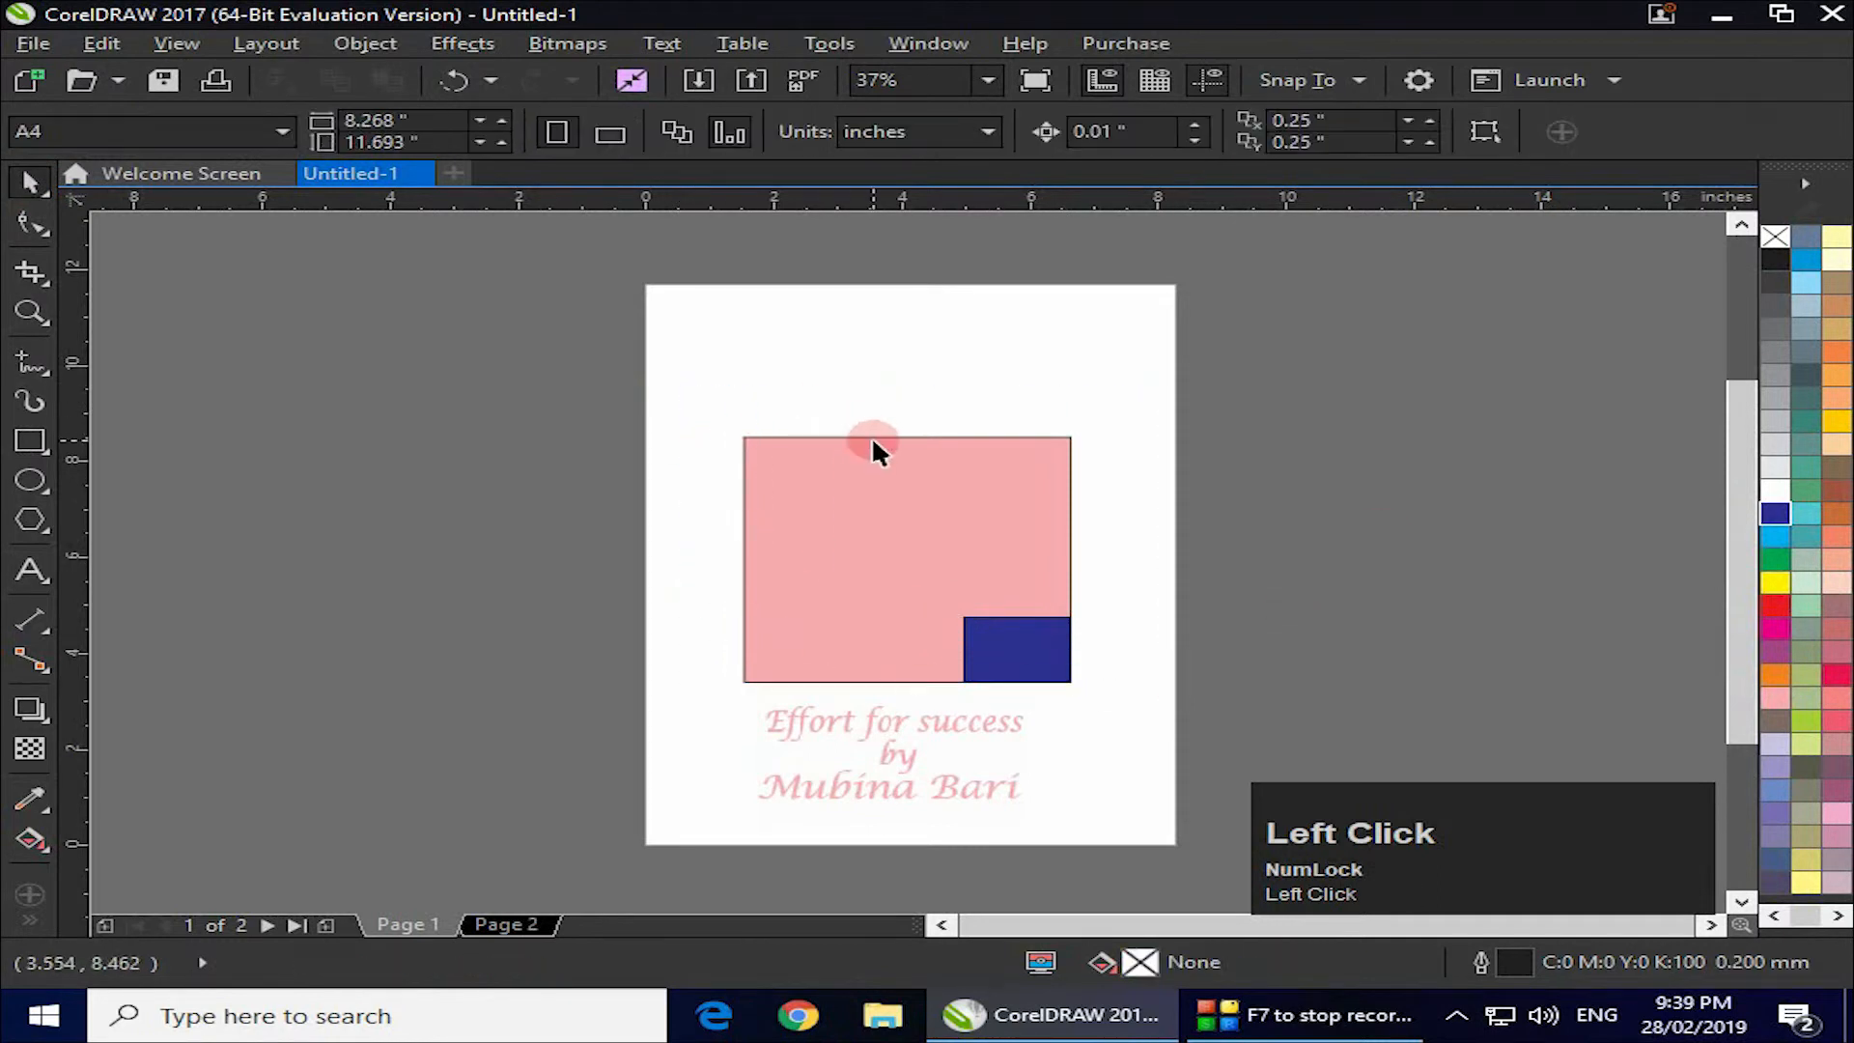
Mirror the group of both rectangles horizontally and vertically, bringing the blue rectangle to the upper-left corner.
click(872, 438)
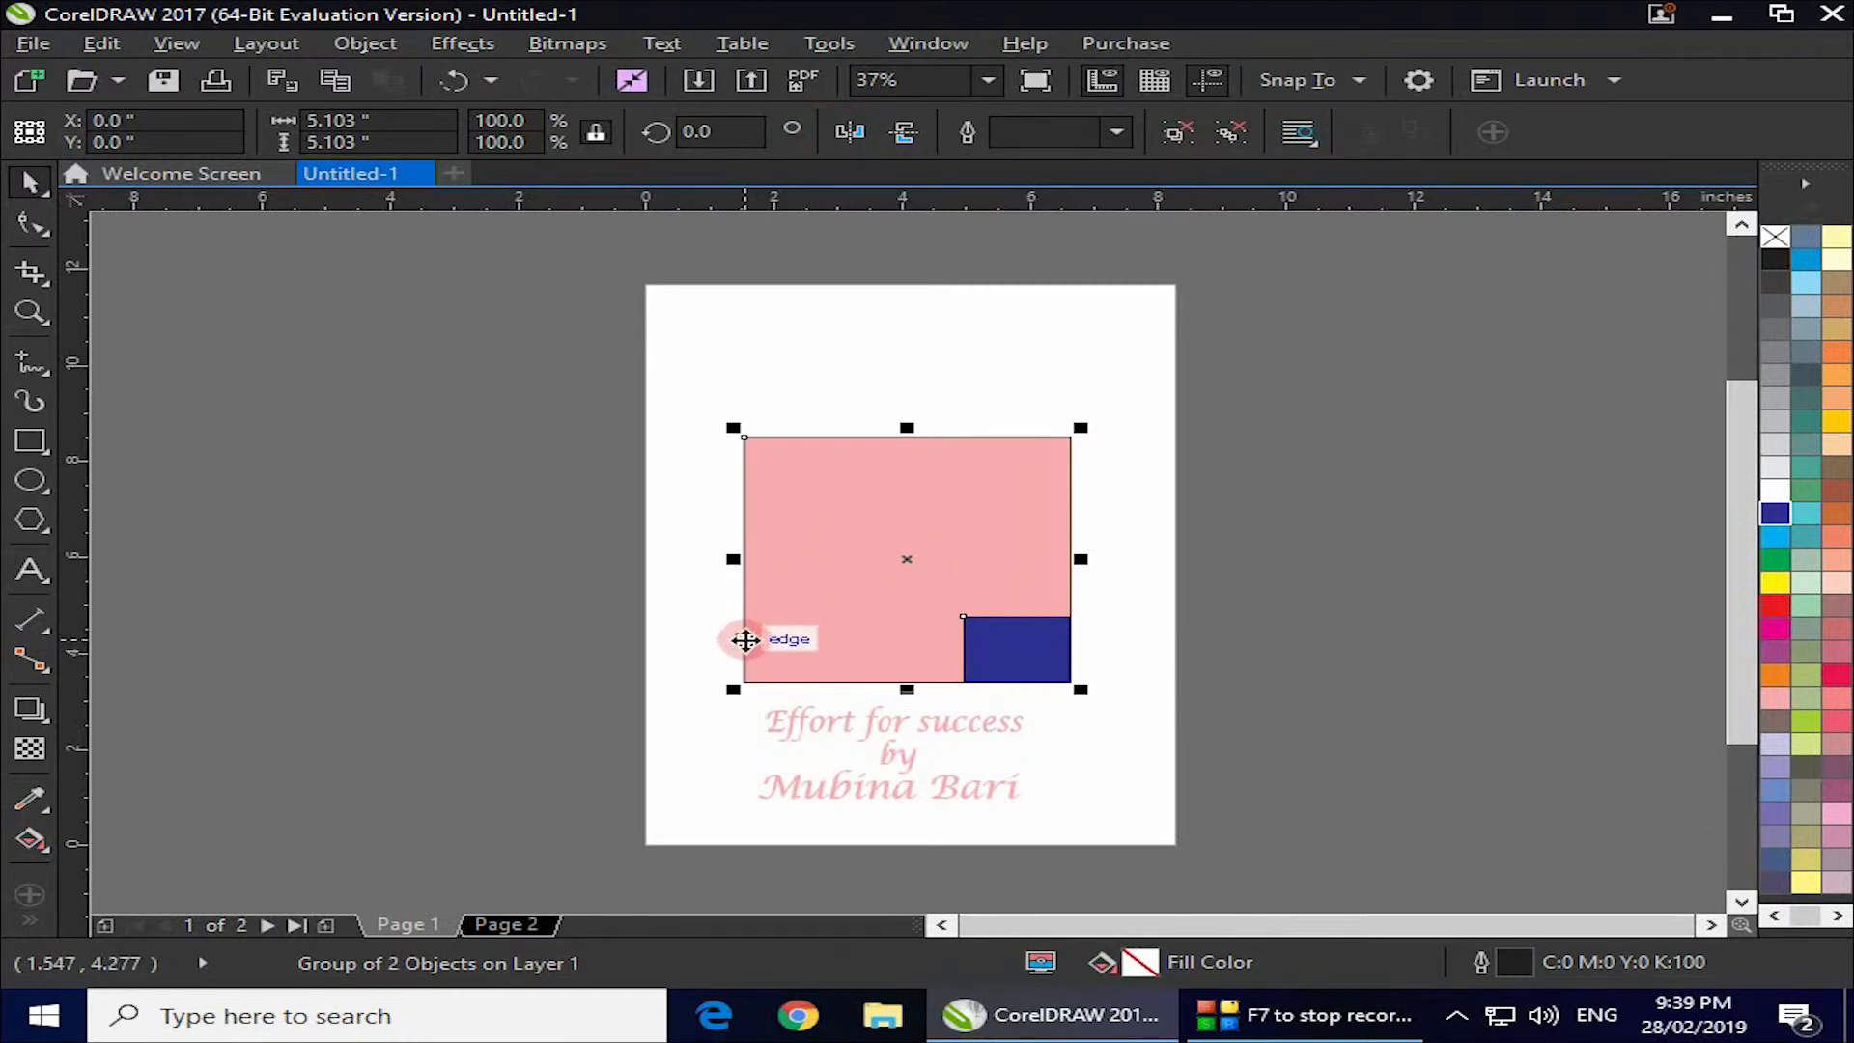
click(845, 132)
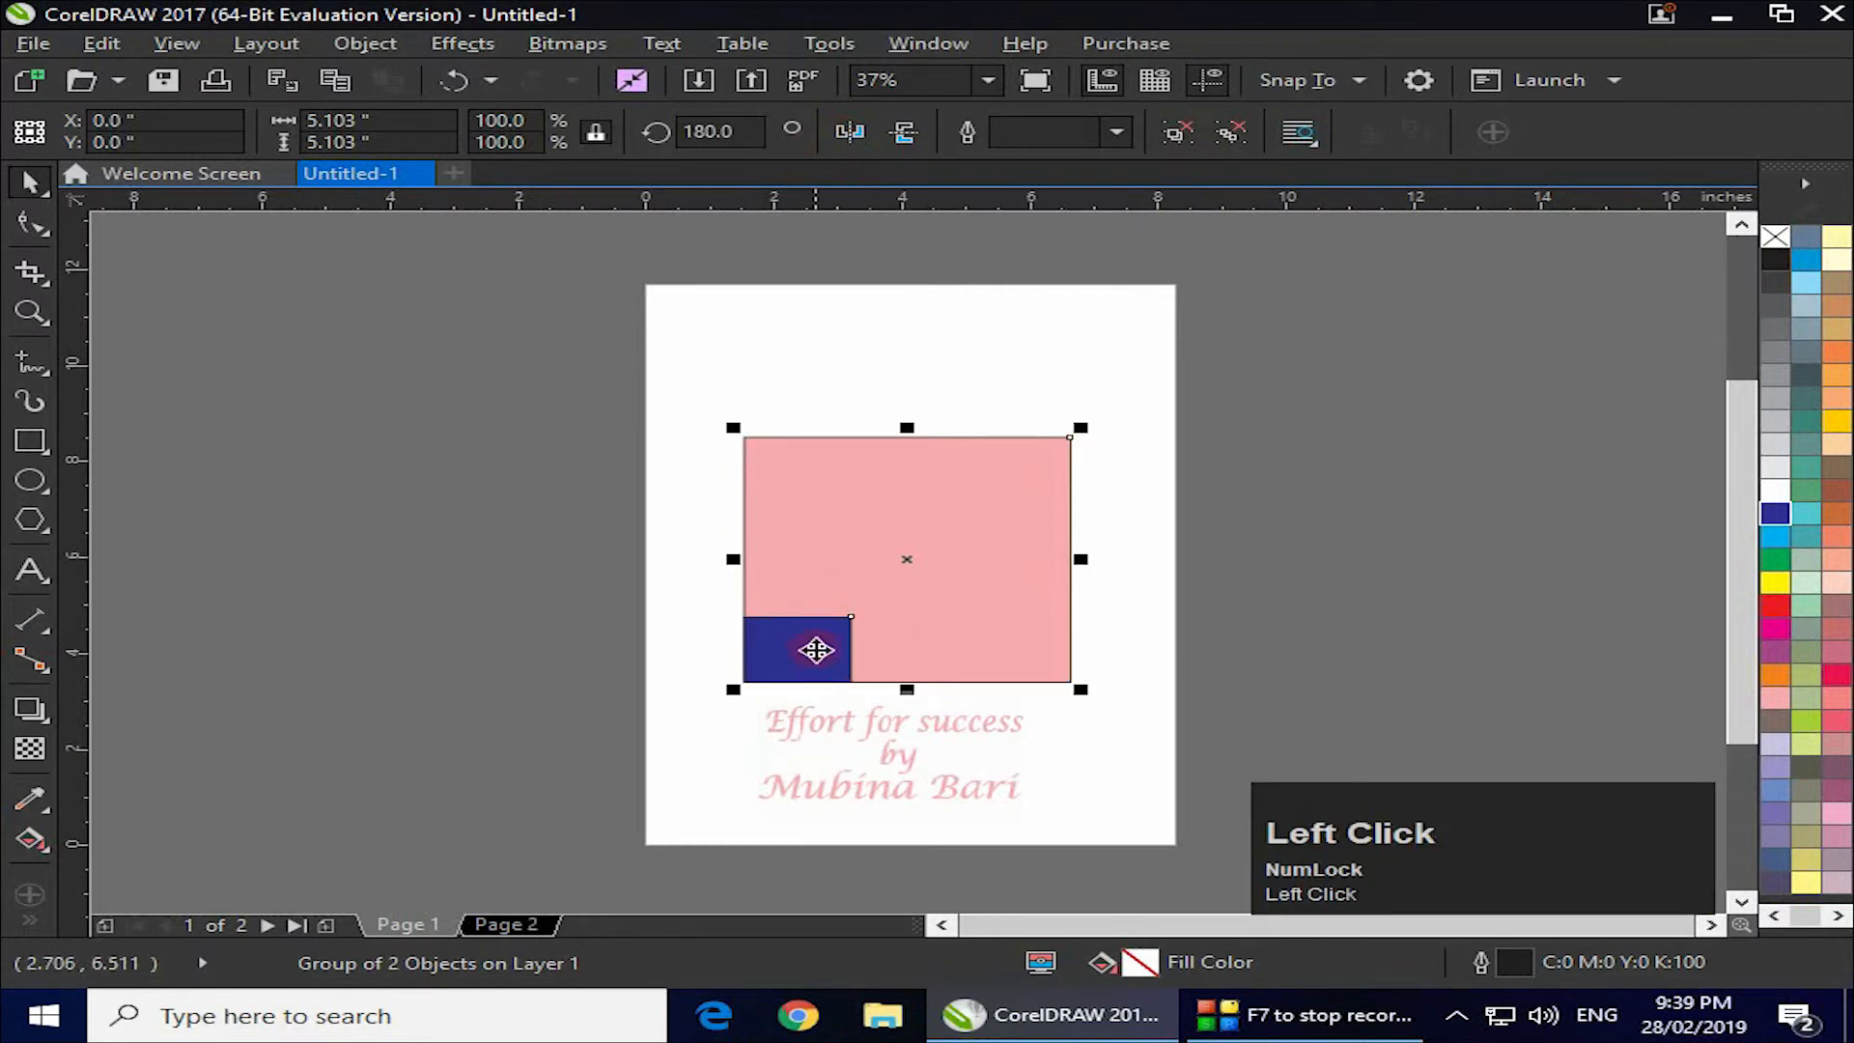
click(873, 649)
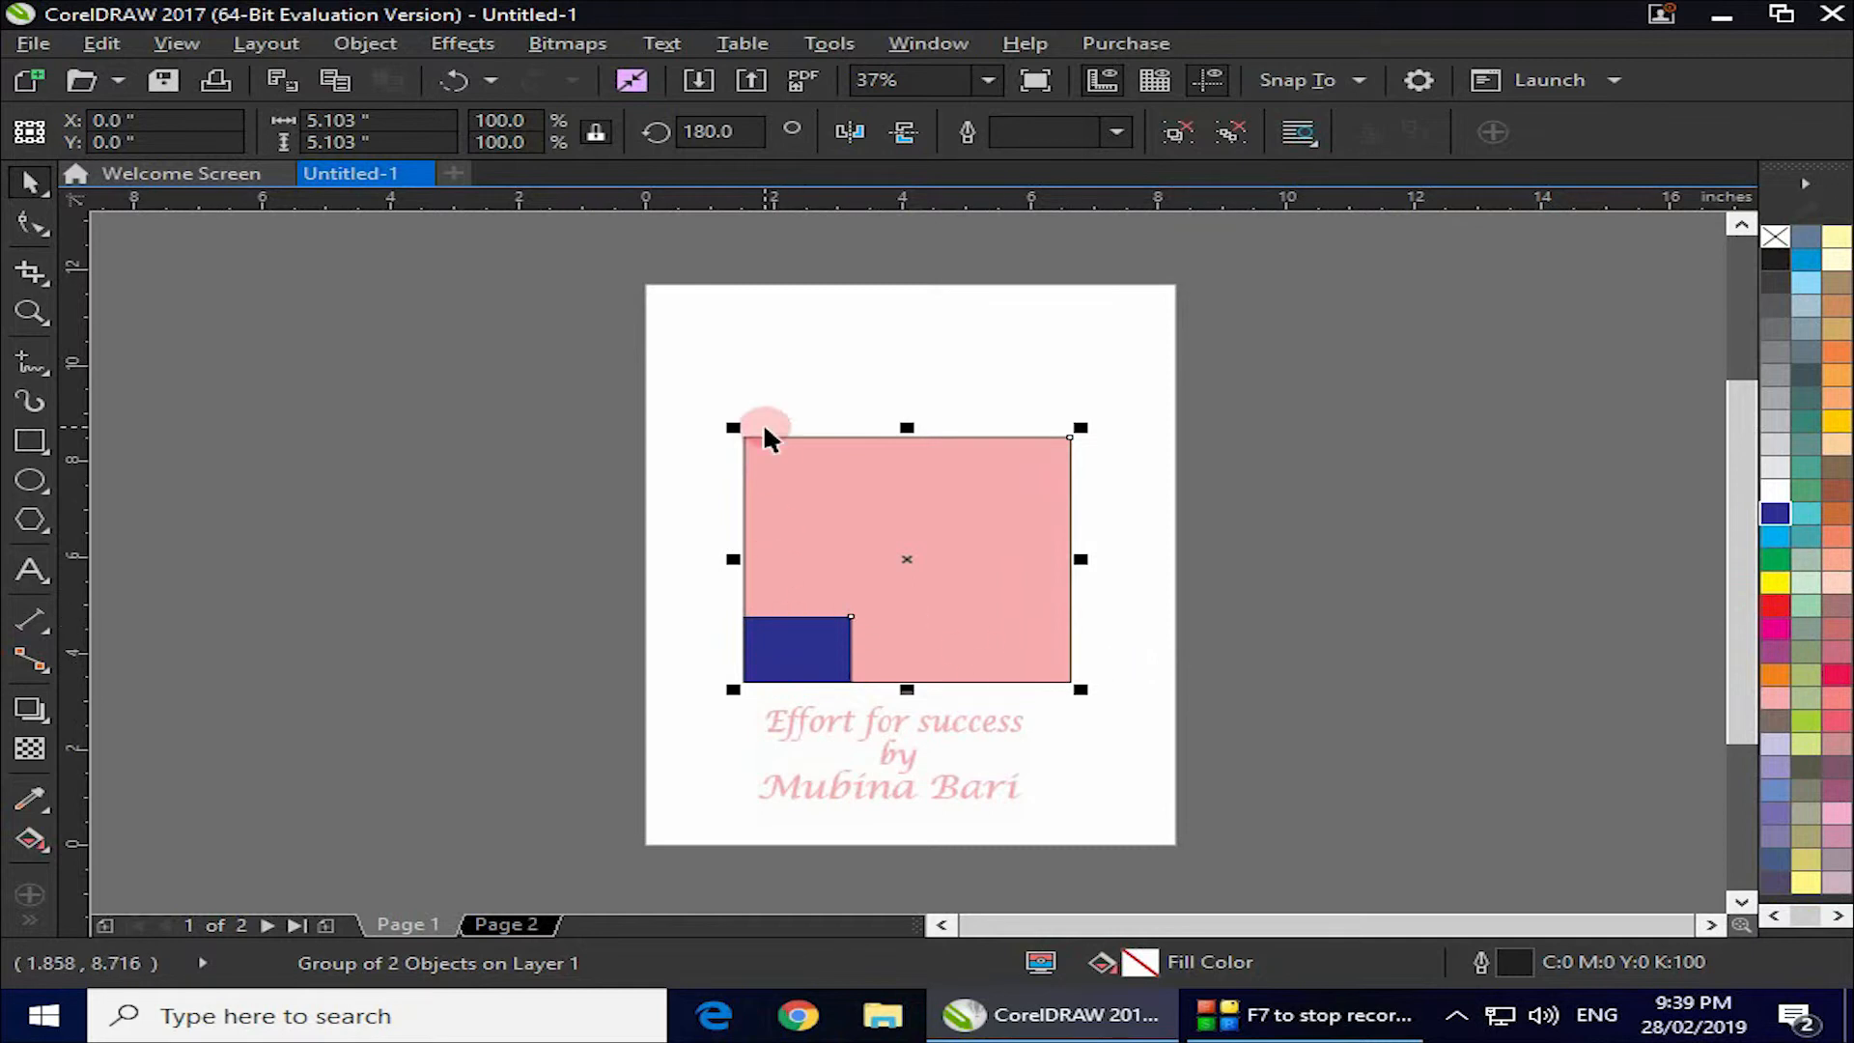
click(907, 133)
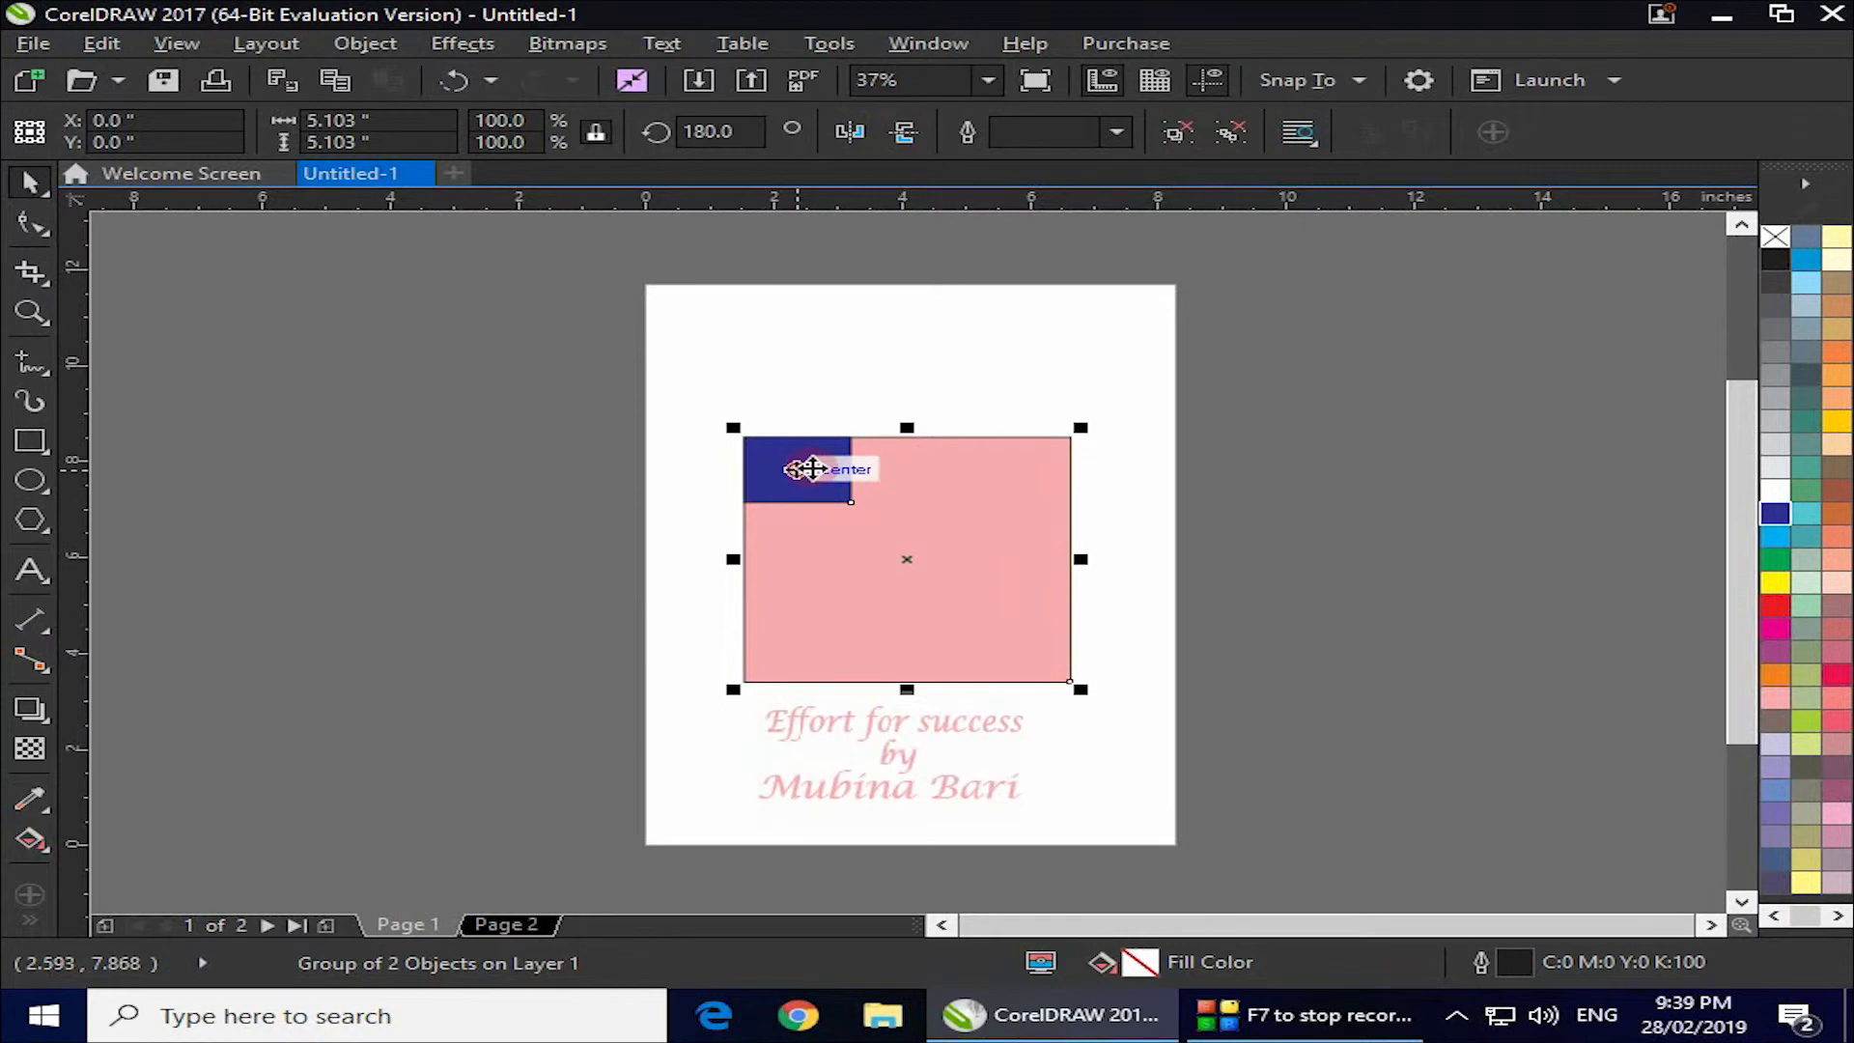
click(1006, 430)
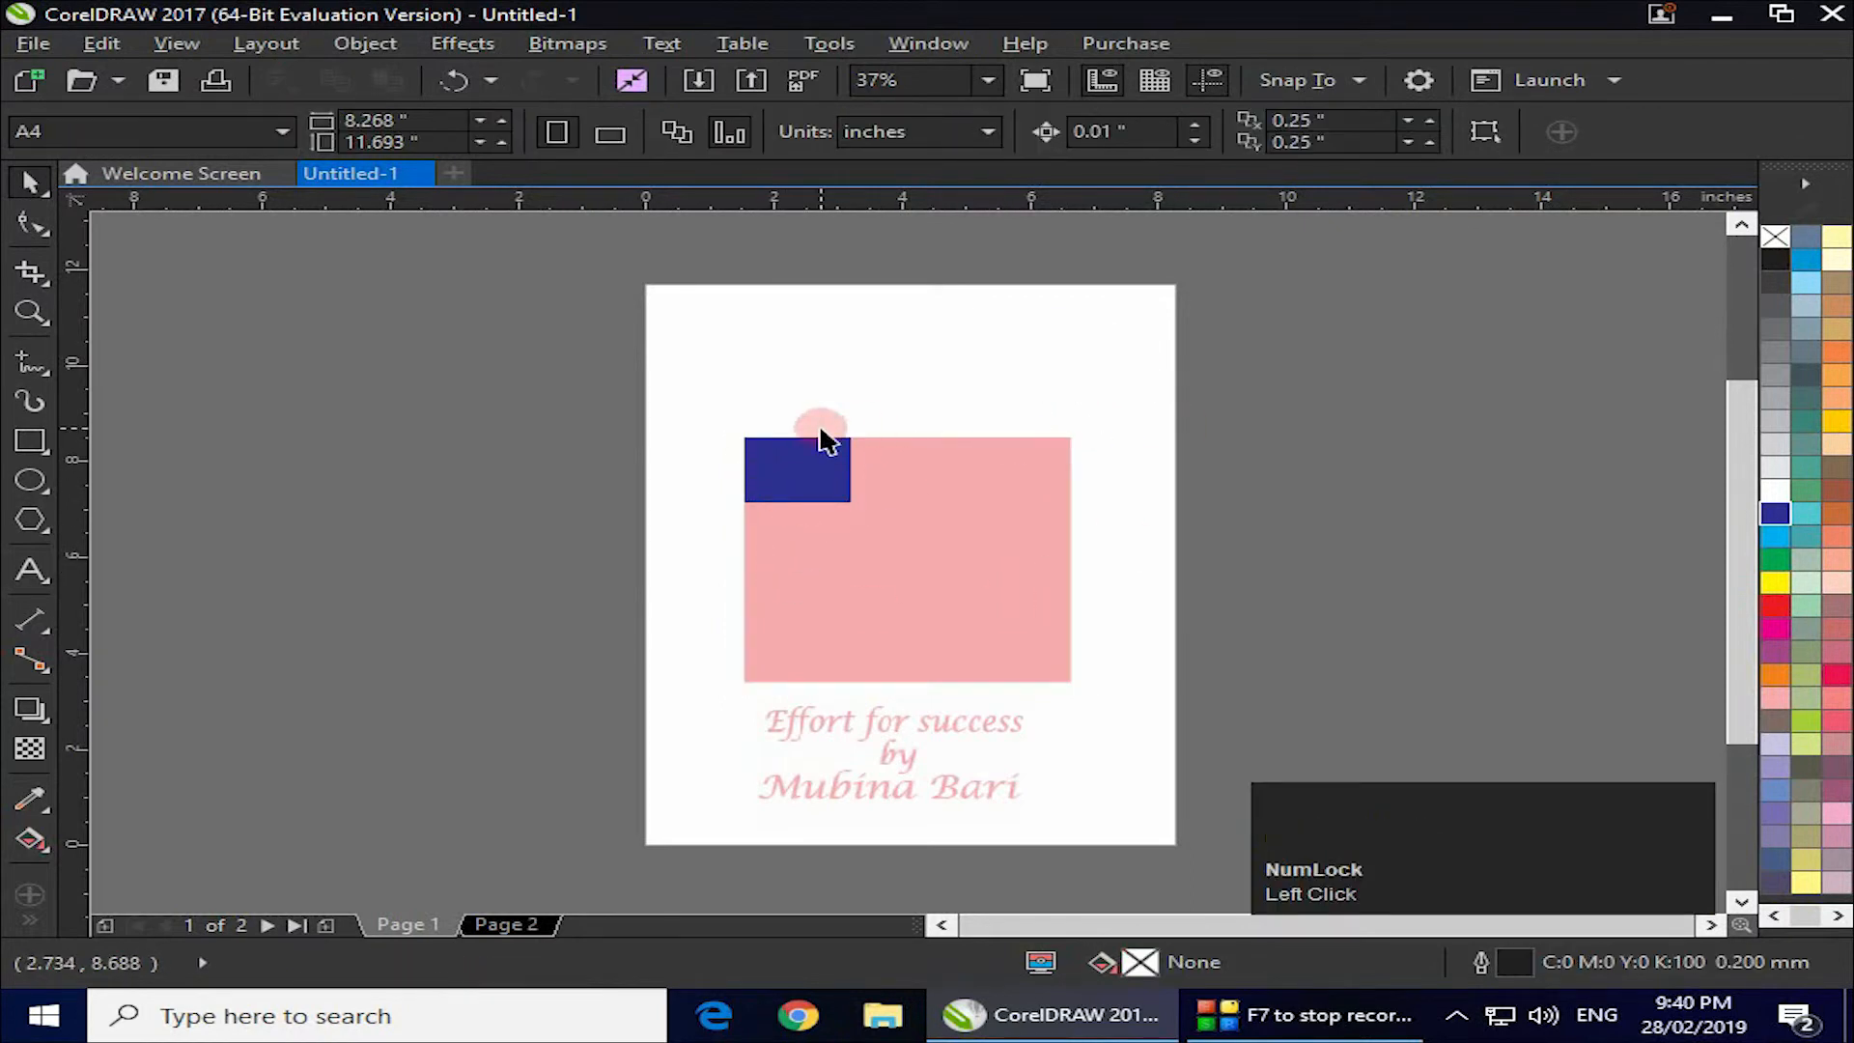
Select the pink square and try the round, scalloped and chamfered corner styles on it.
click(827, 644)
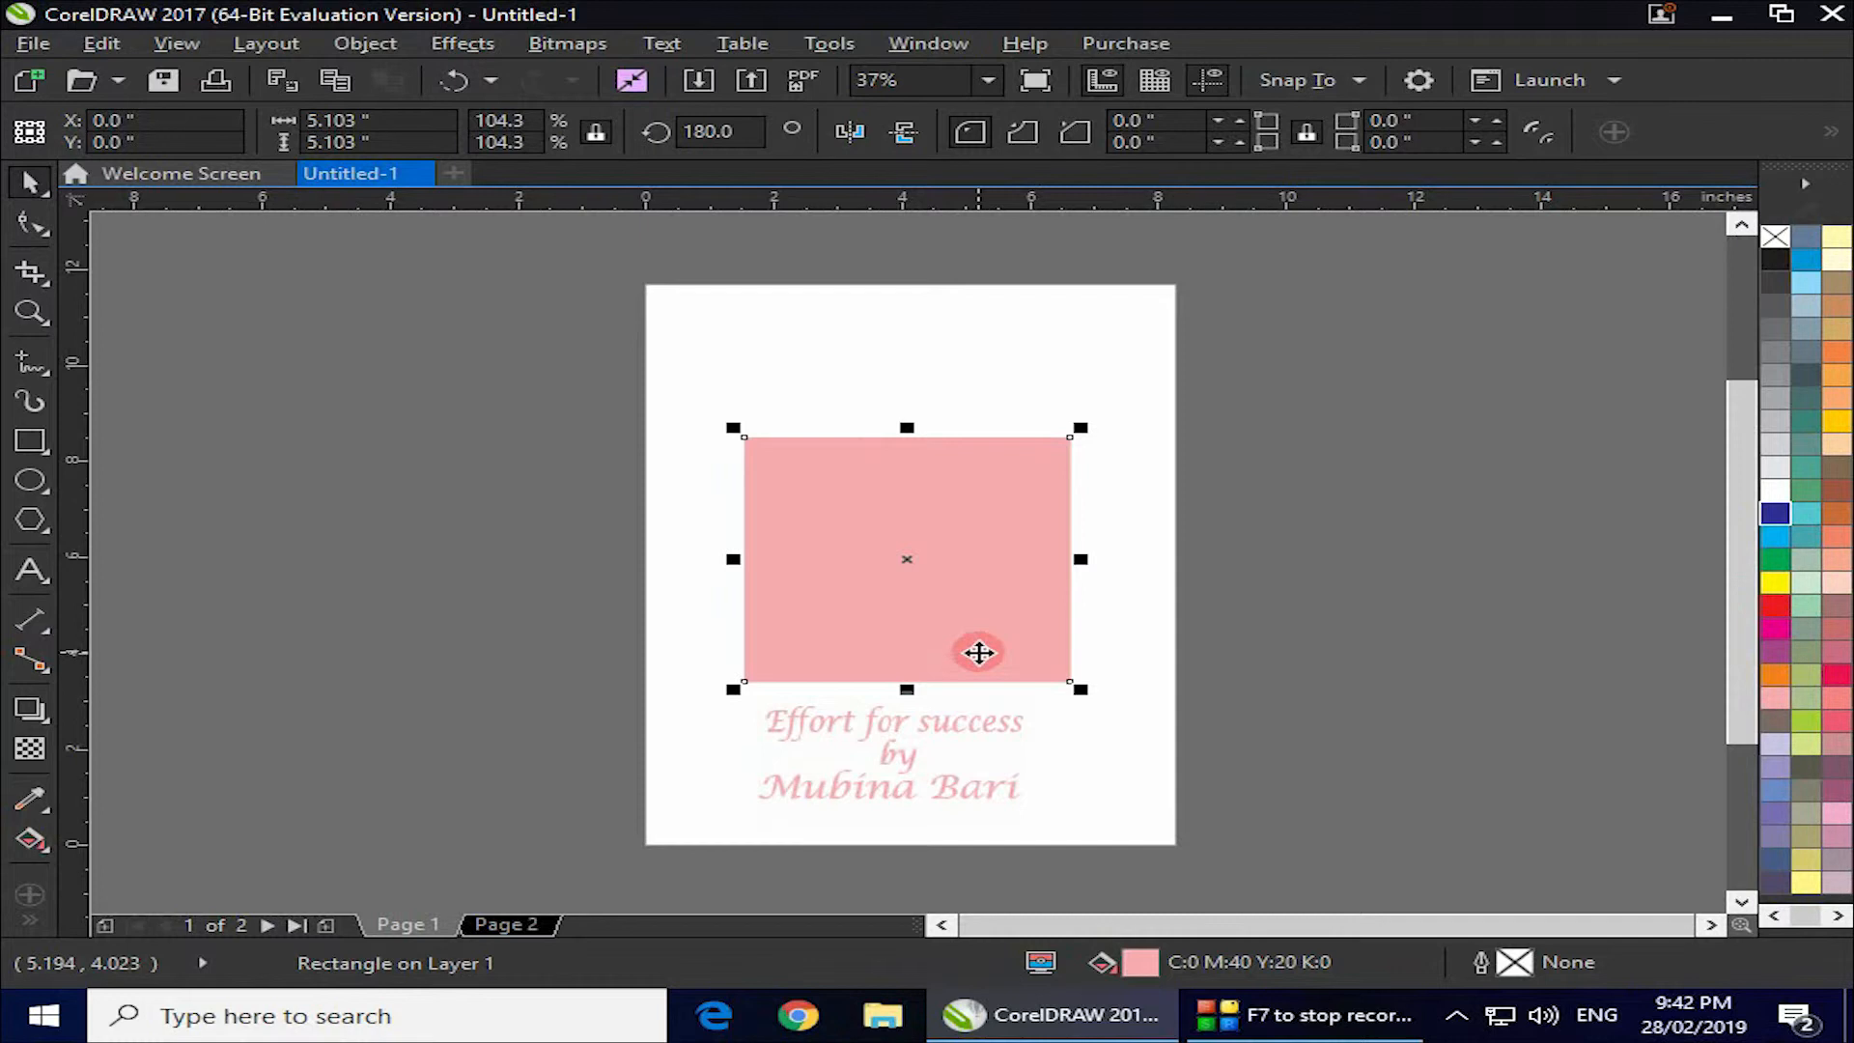
click(966, 132)
click(1018, 136)
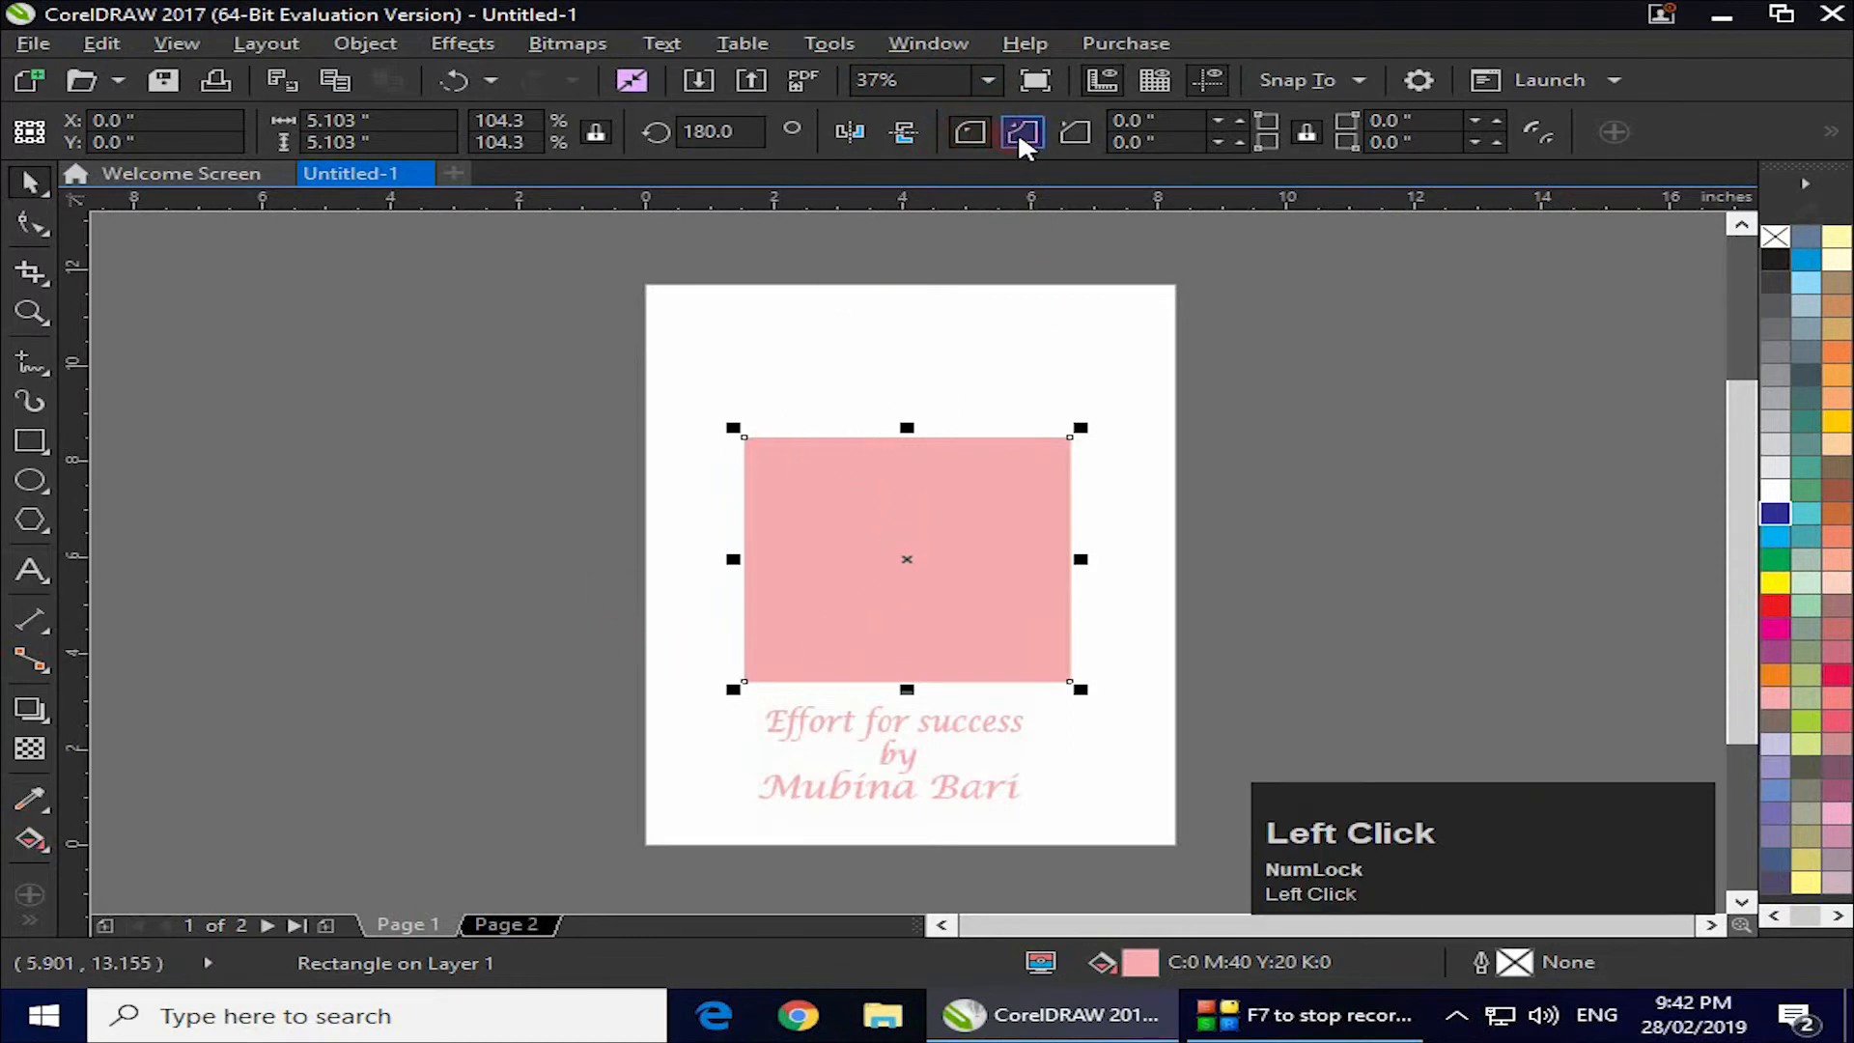
click(1065, 131)
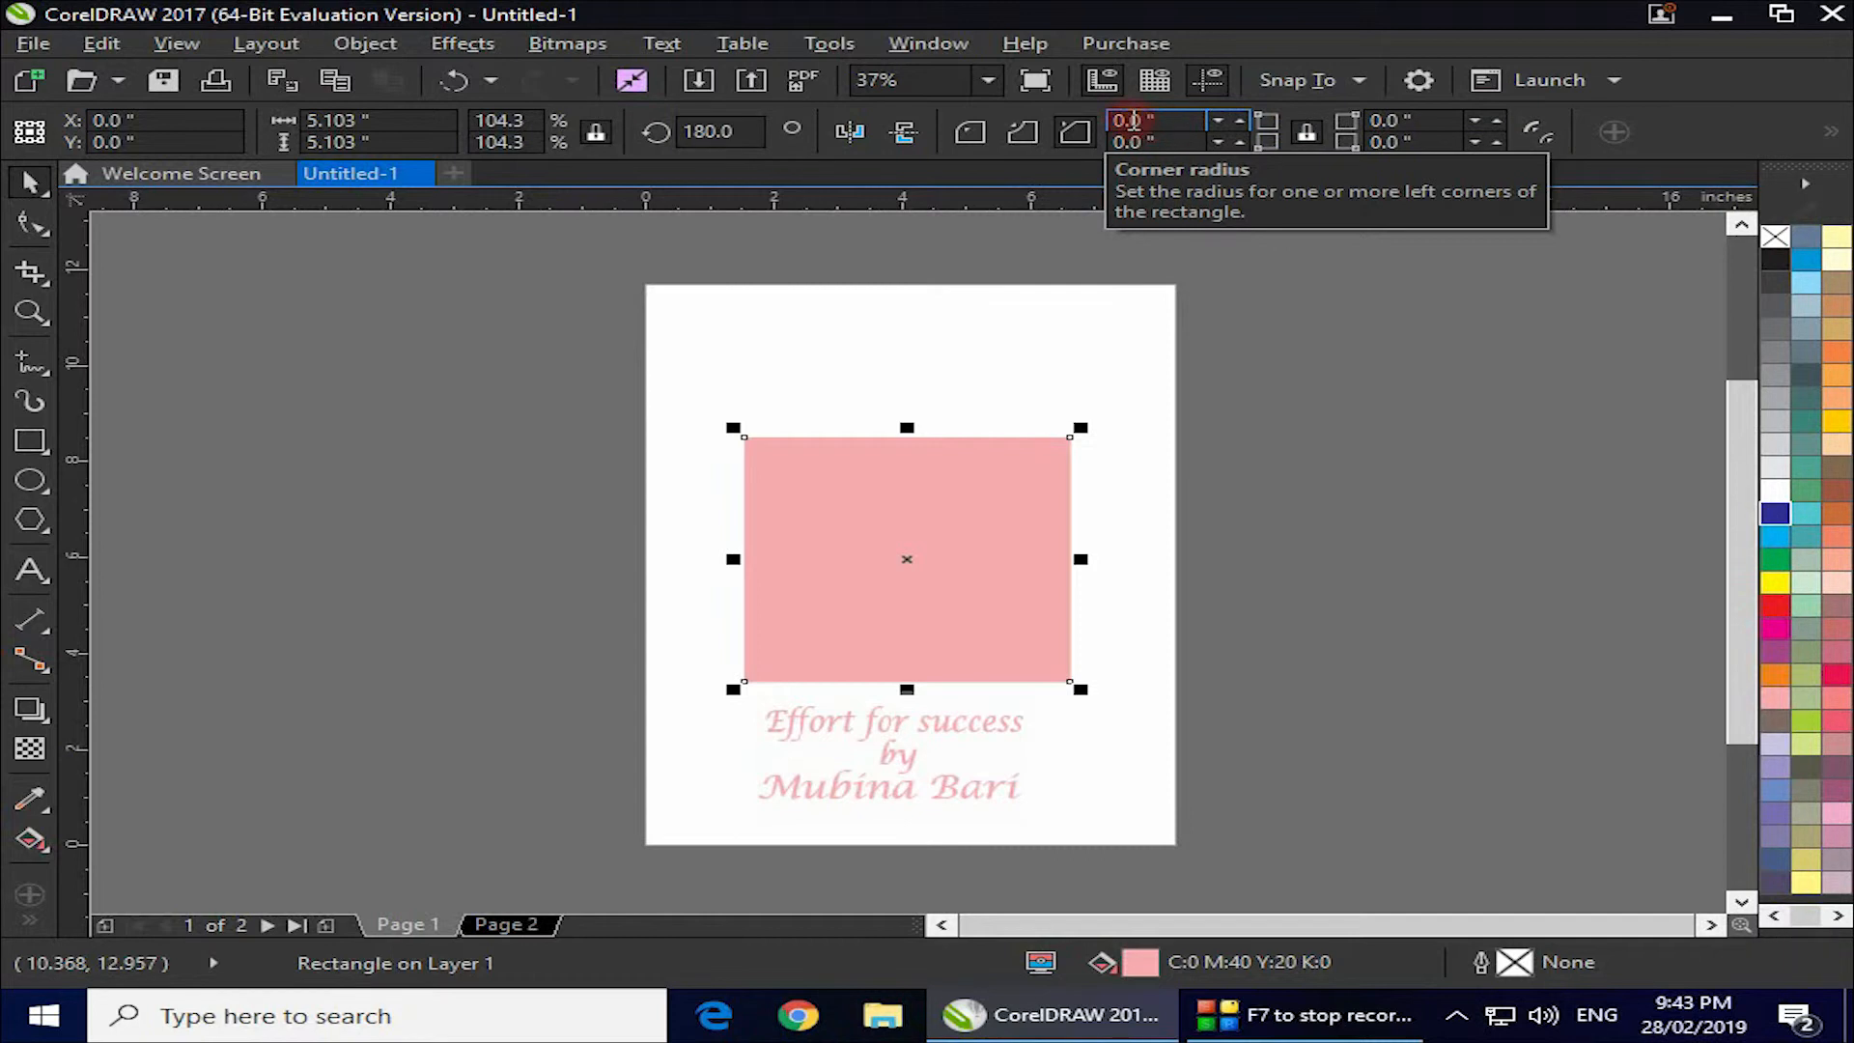
Round all four corners of the pink square with a corner radius of 0.47 inches.
click(1129, 141)
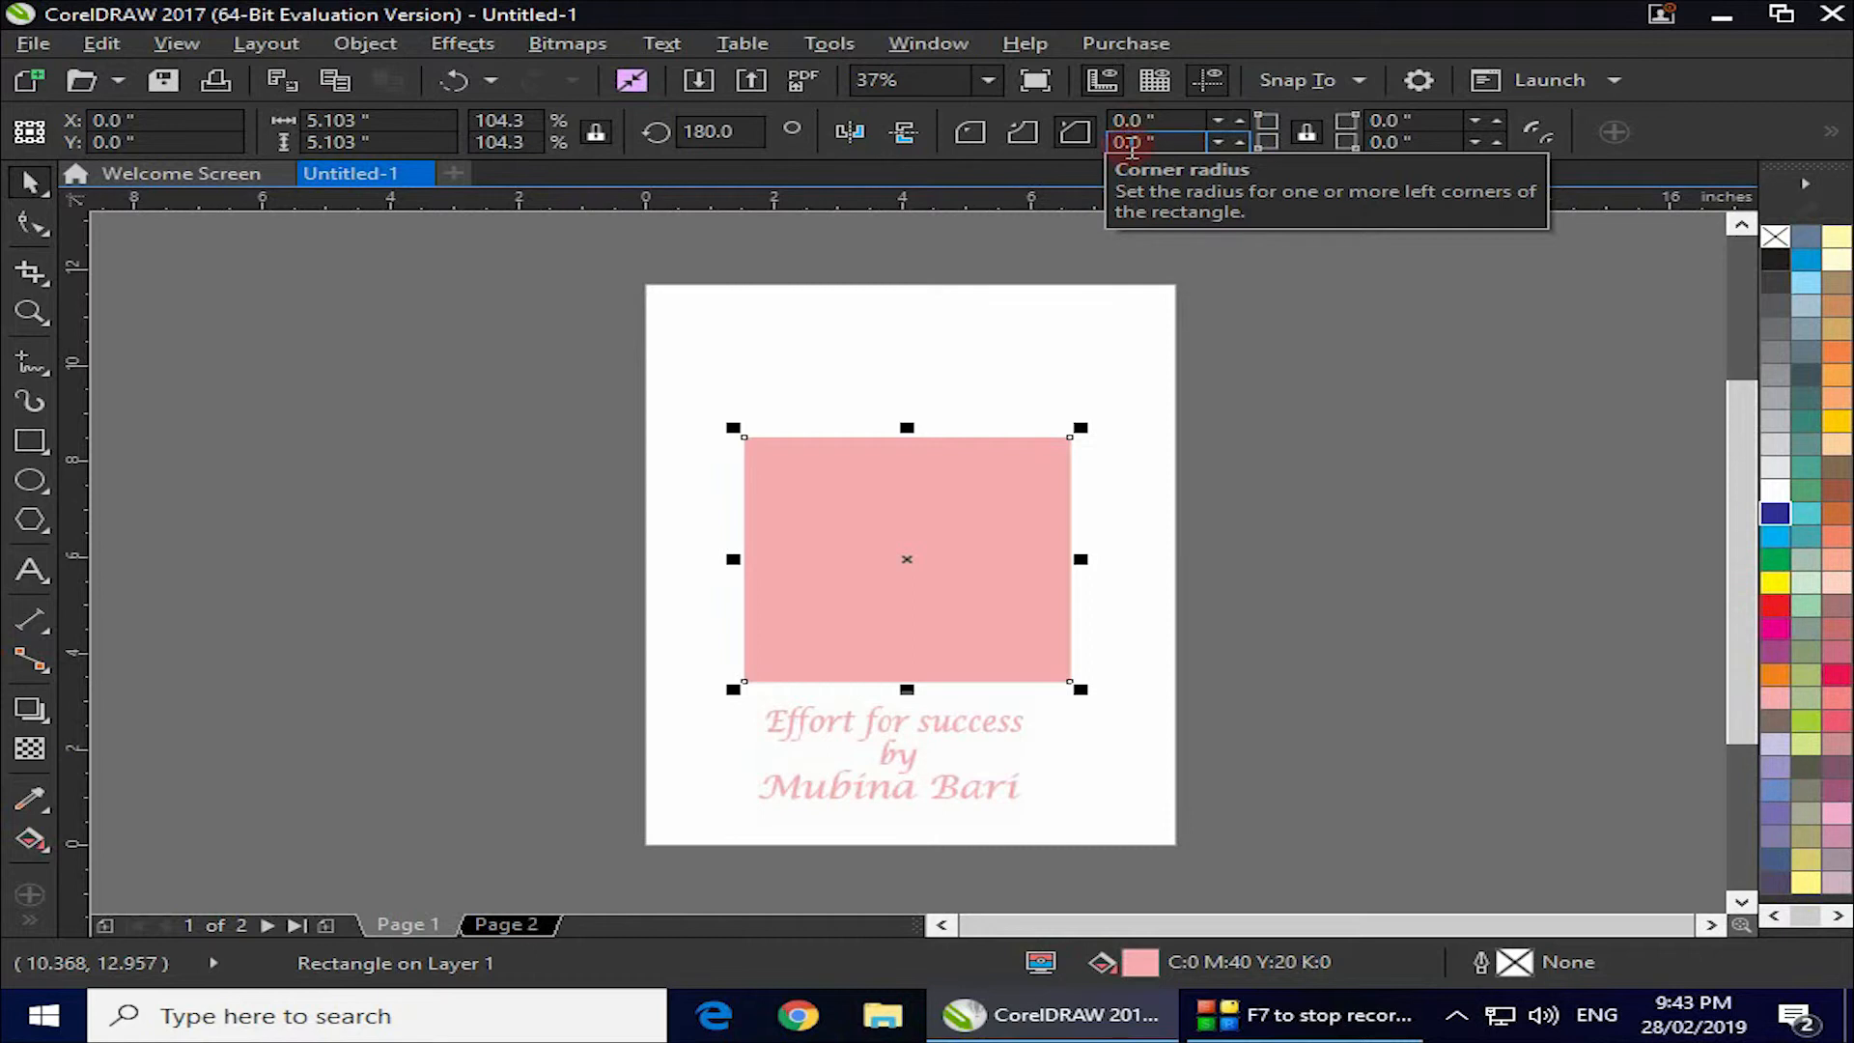
click(1430, 118)
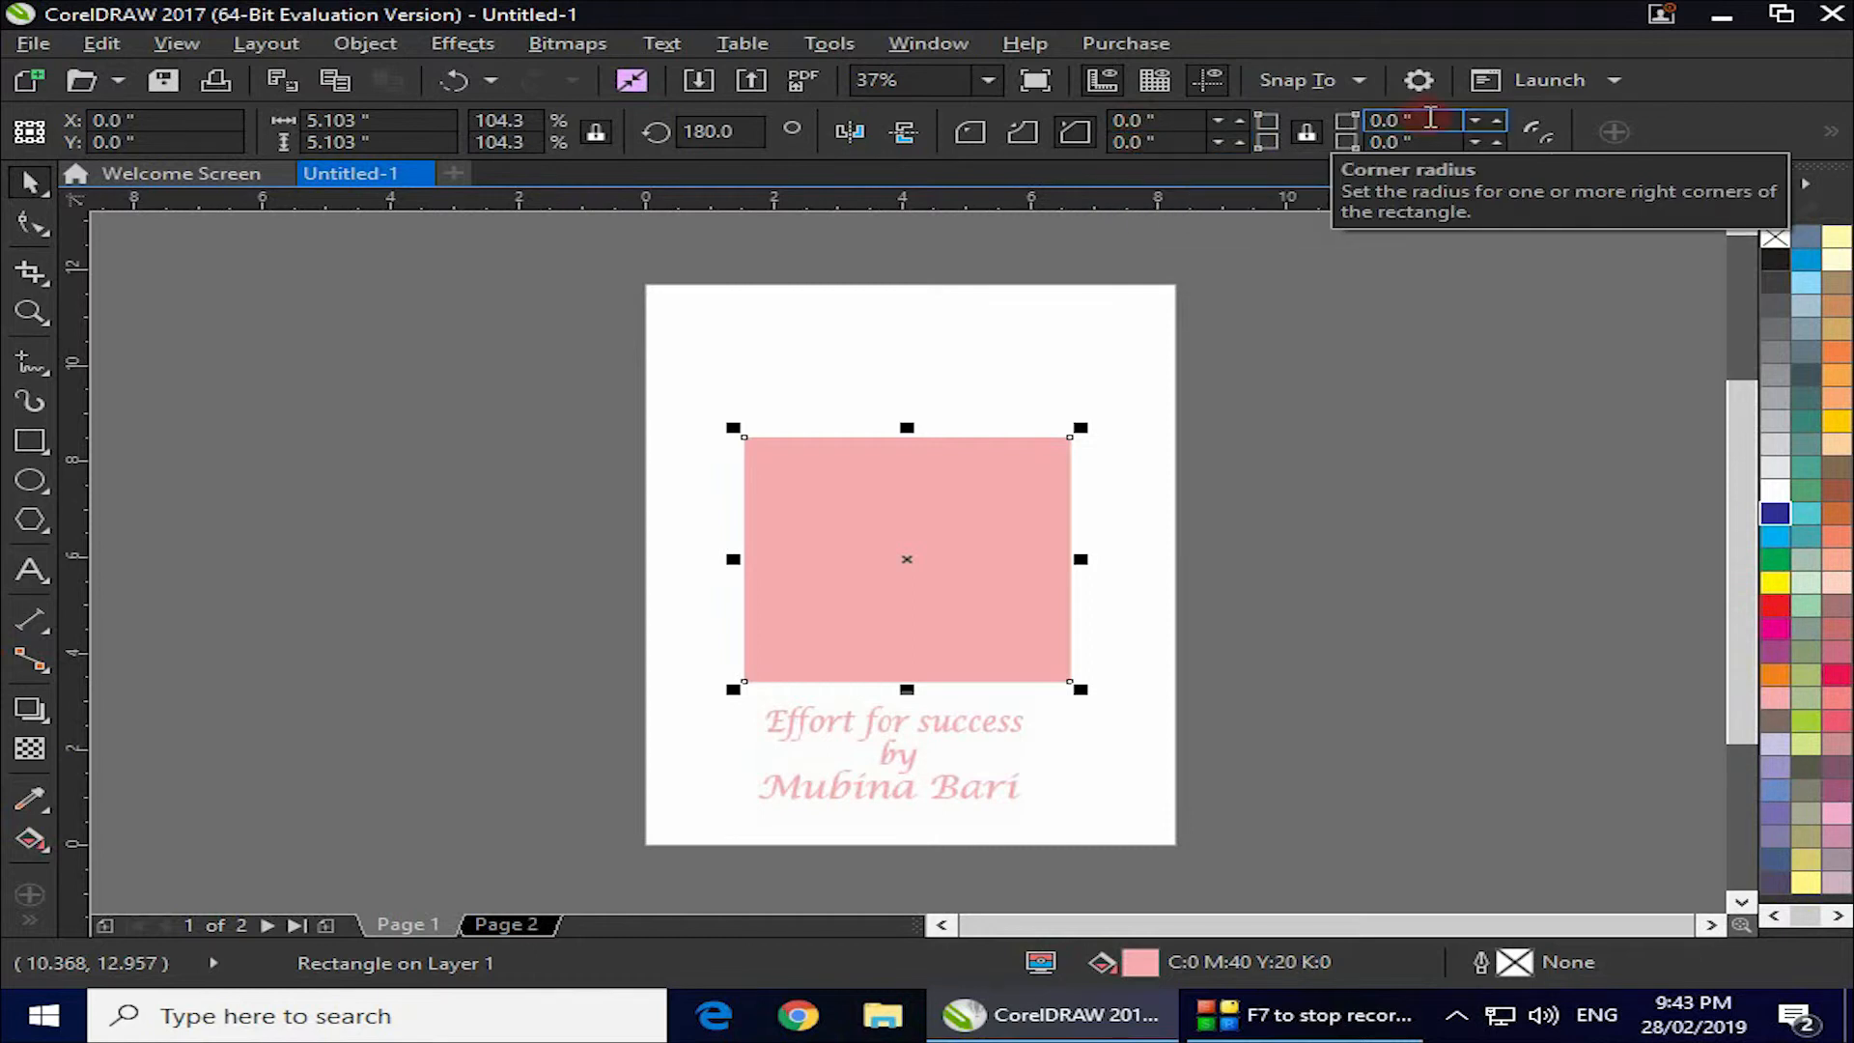
click(1431, 141)
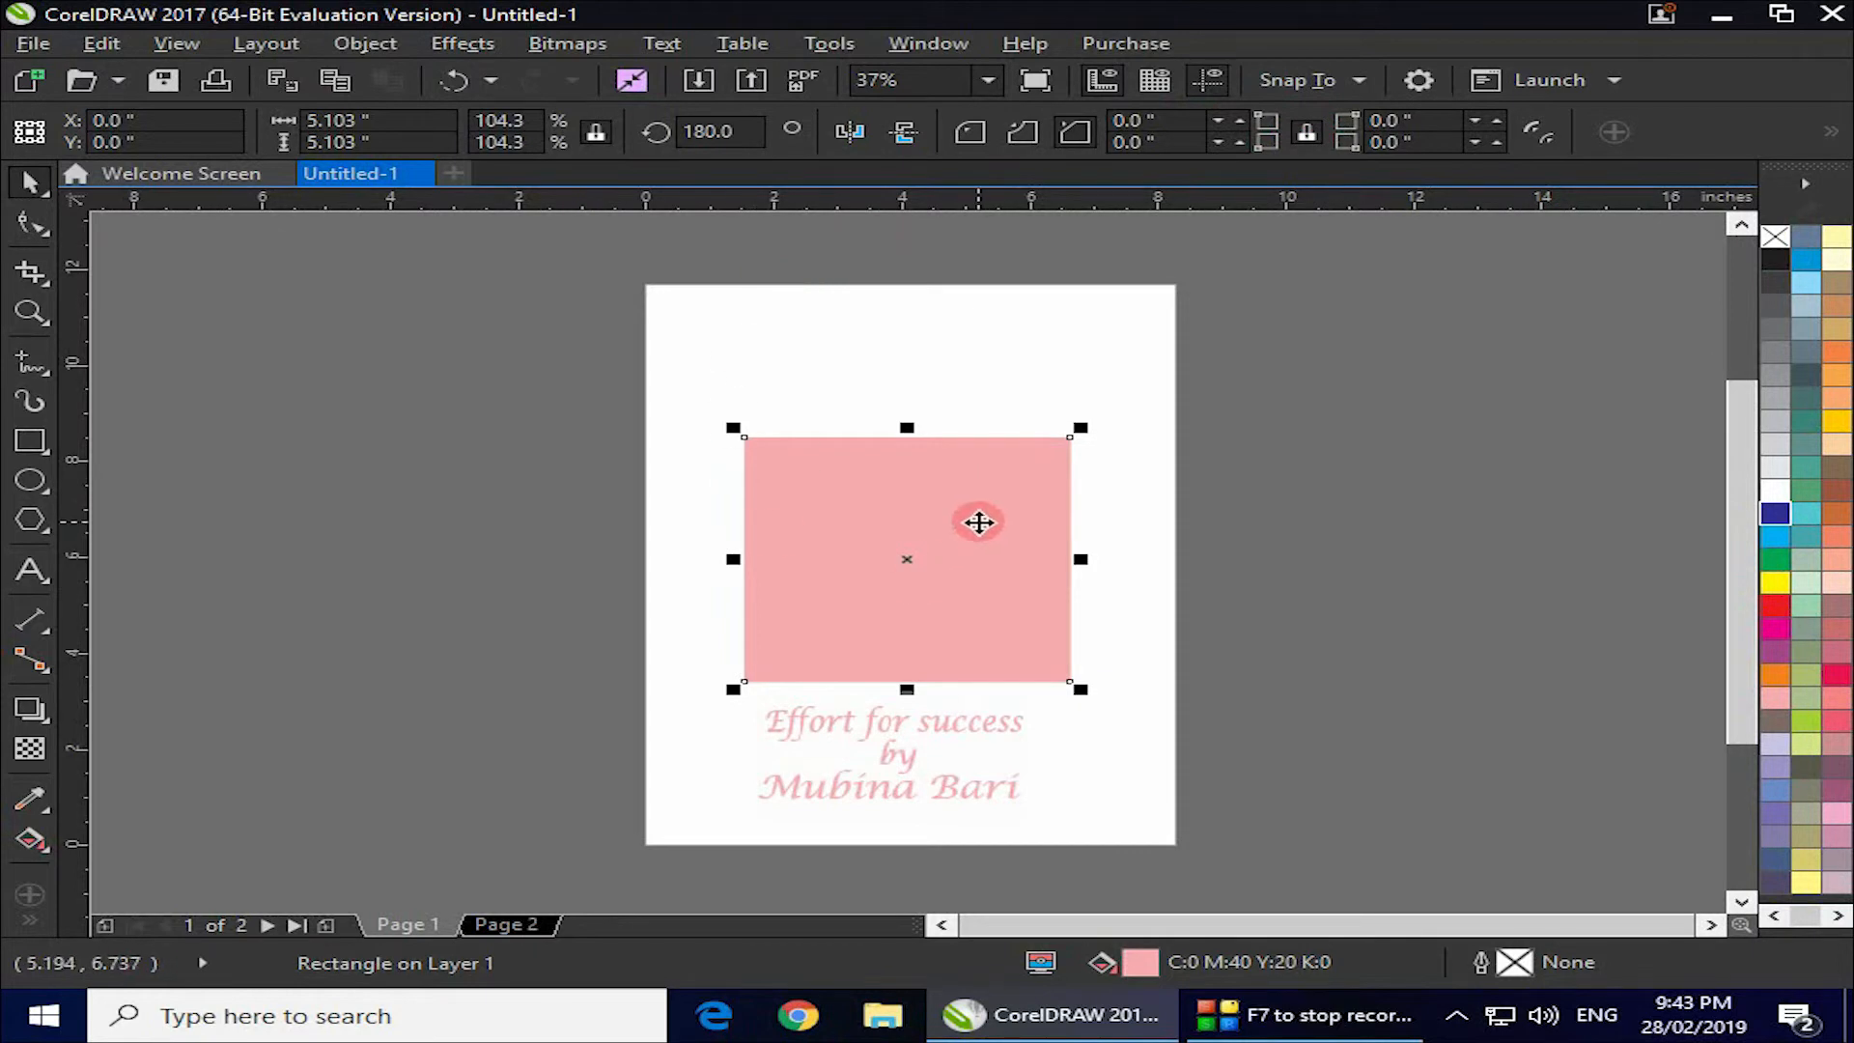
click(1497, 122)
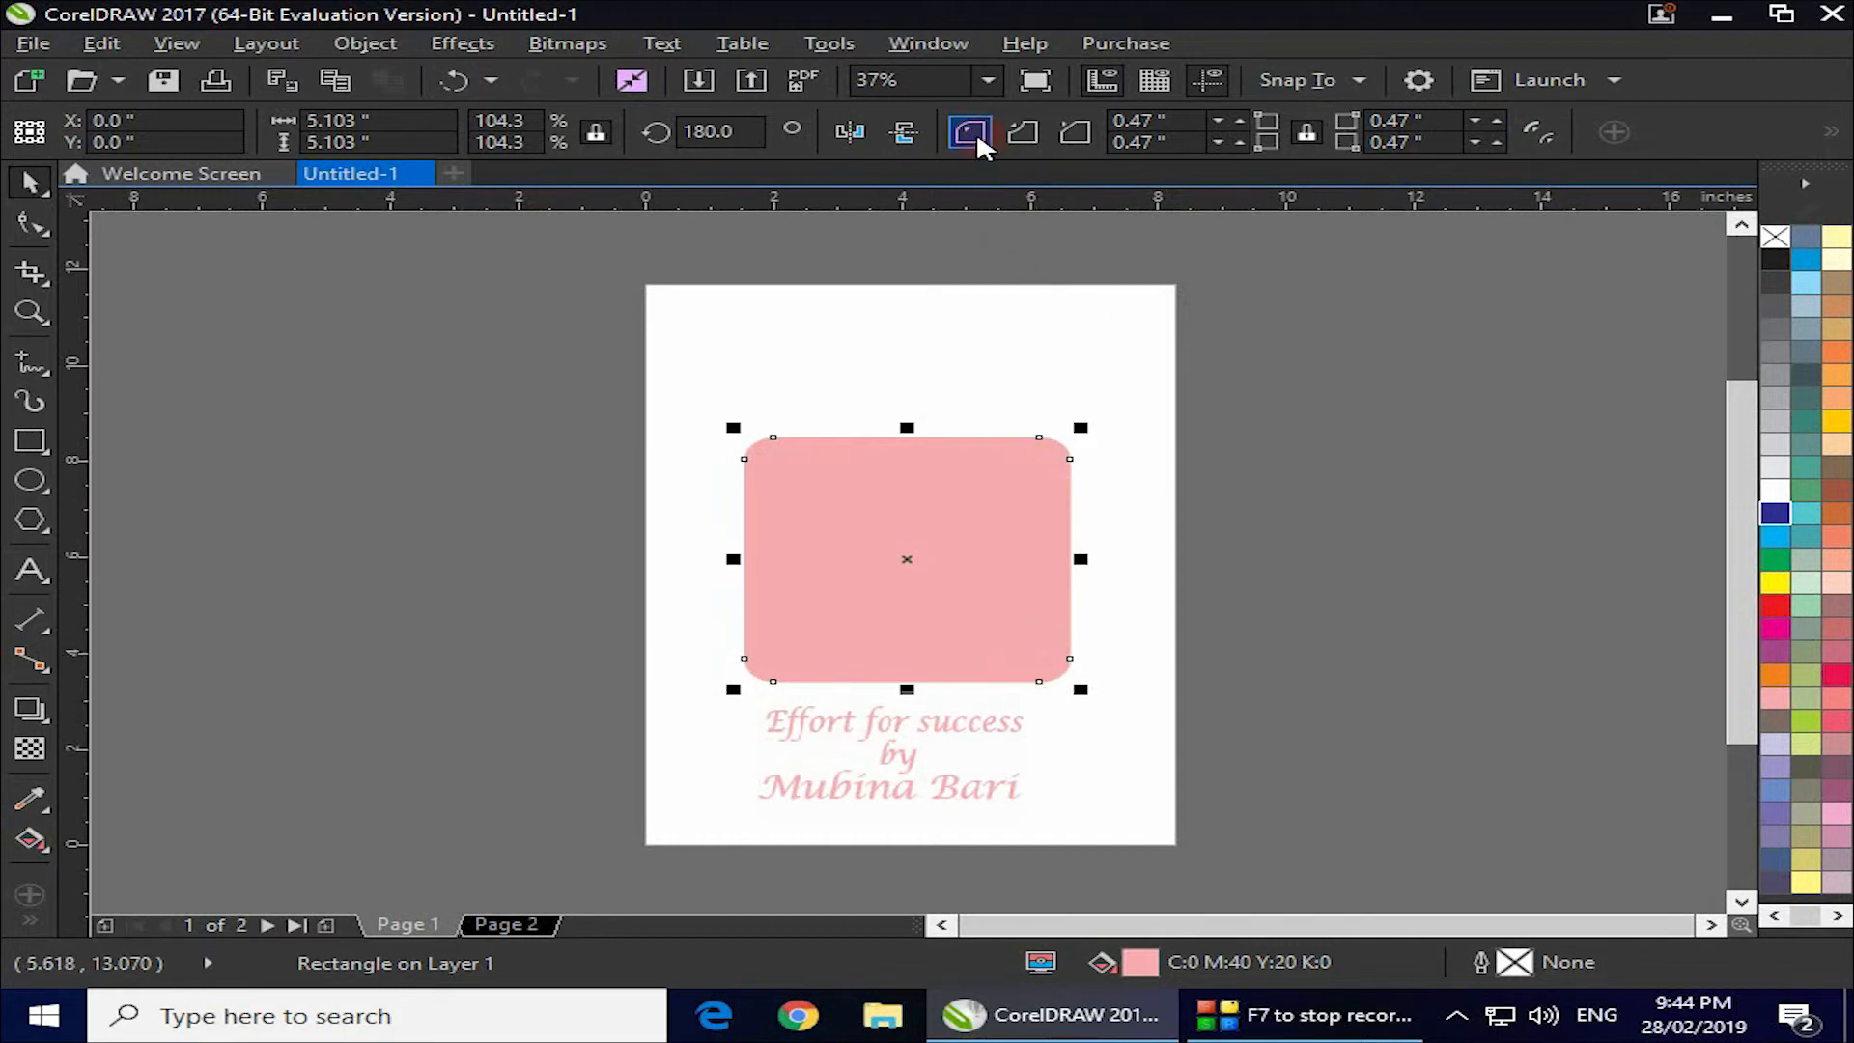
click(1062, 335)
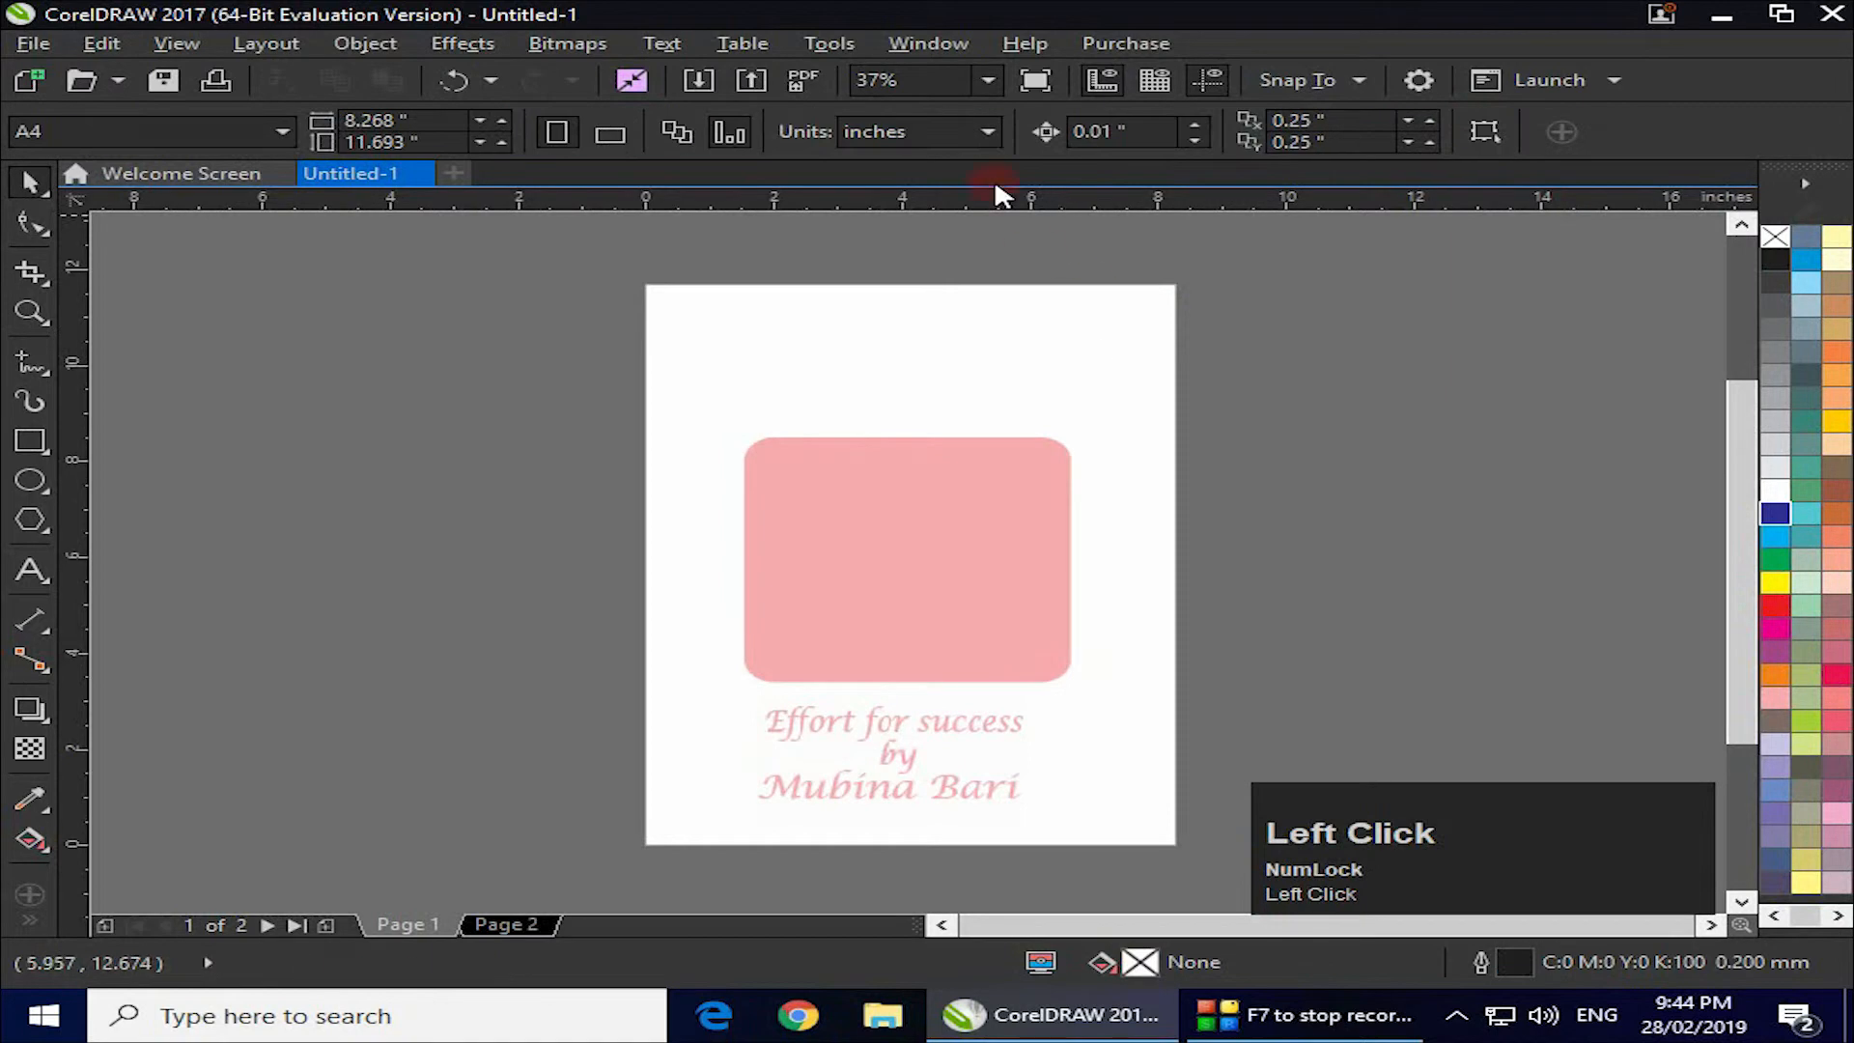
Change the pink square to scalloped corners and set the radius of all four corners to 0.67 inches.
click(941, 472)
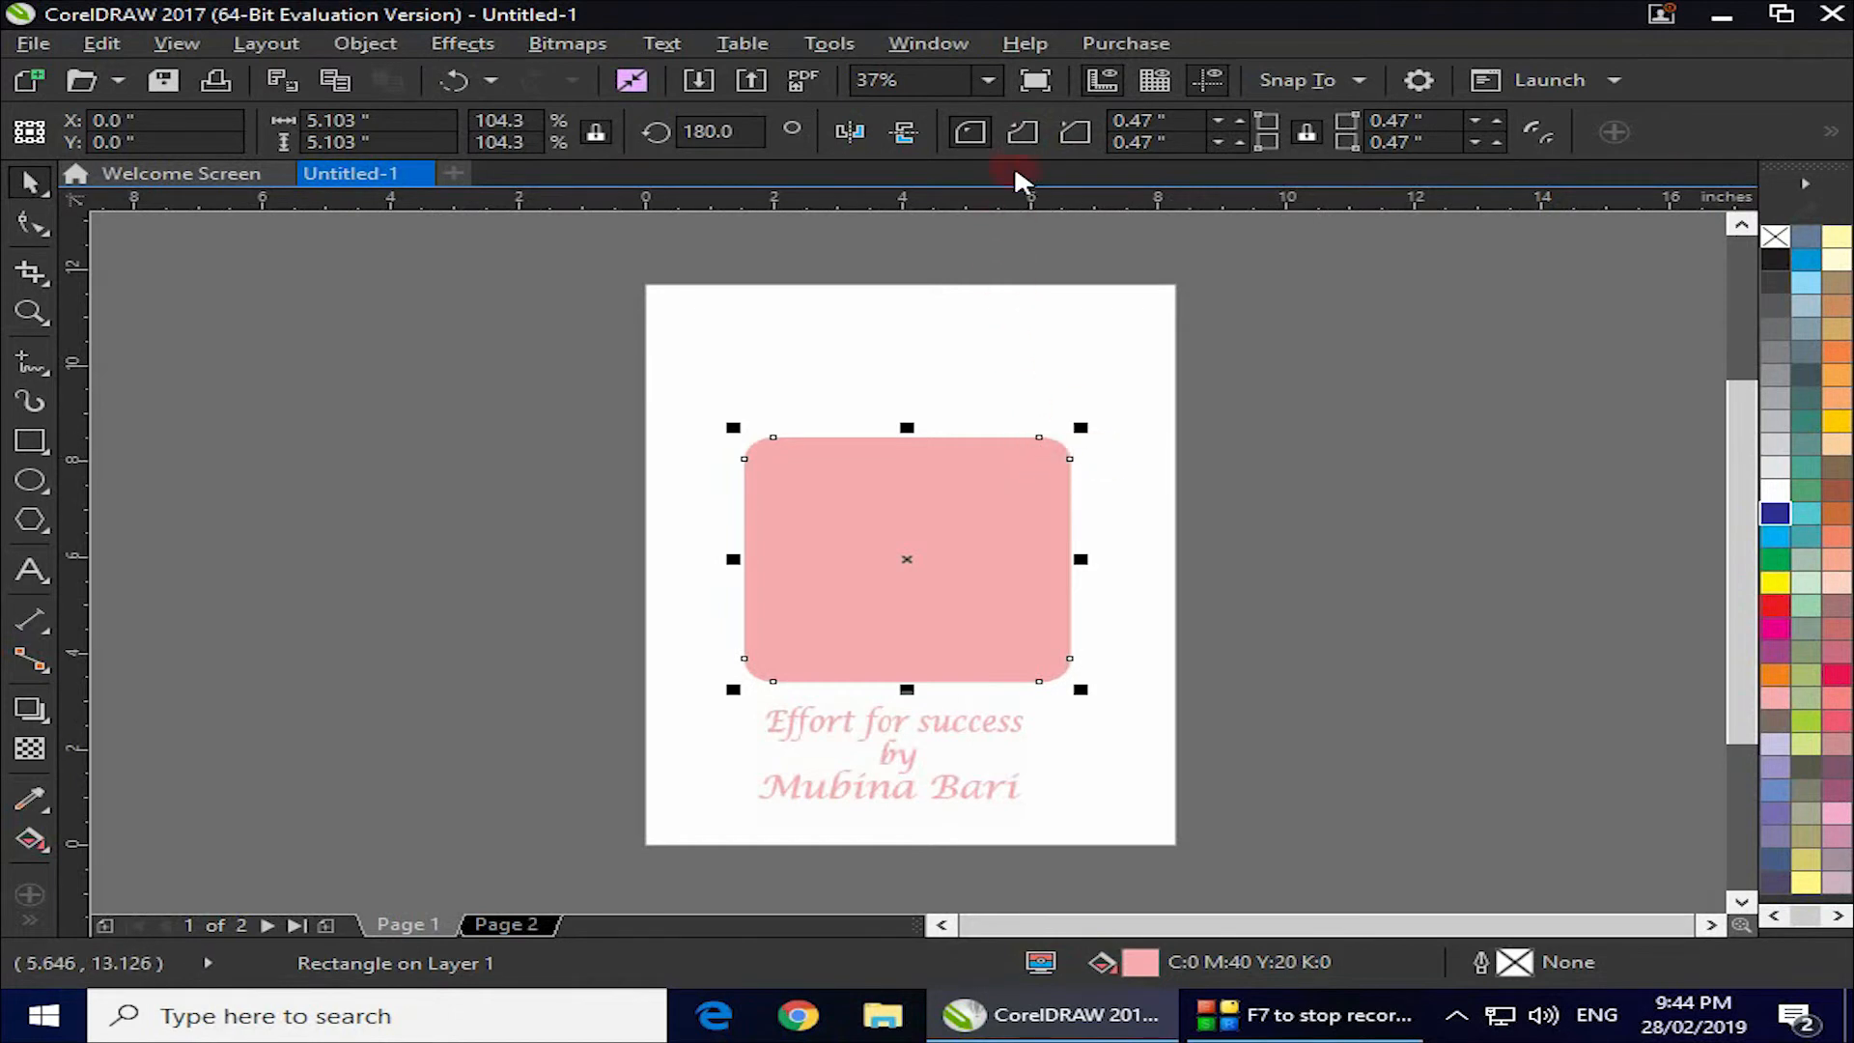
click(1024, 131)
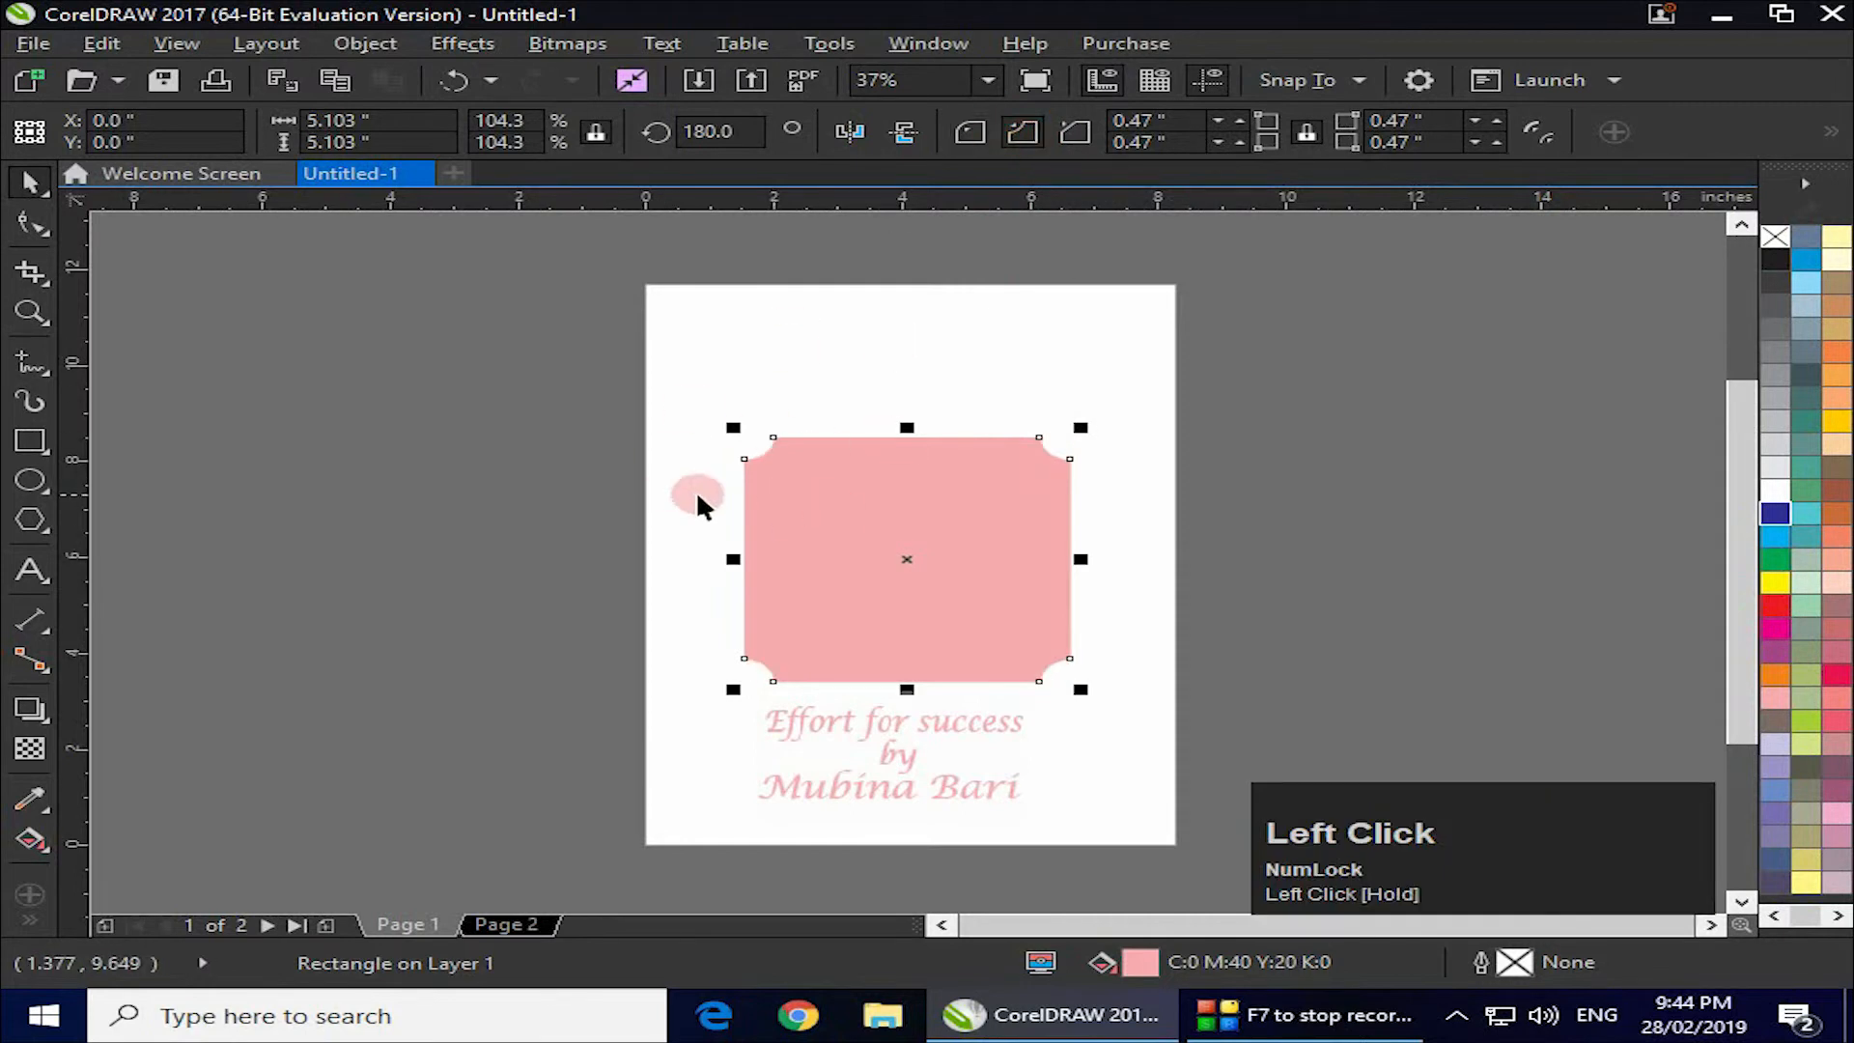
click(1017, 328)
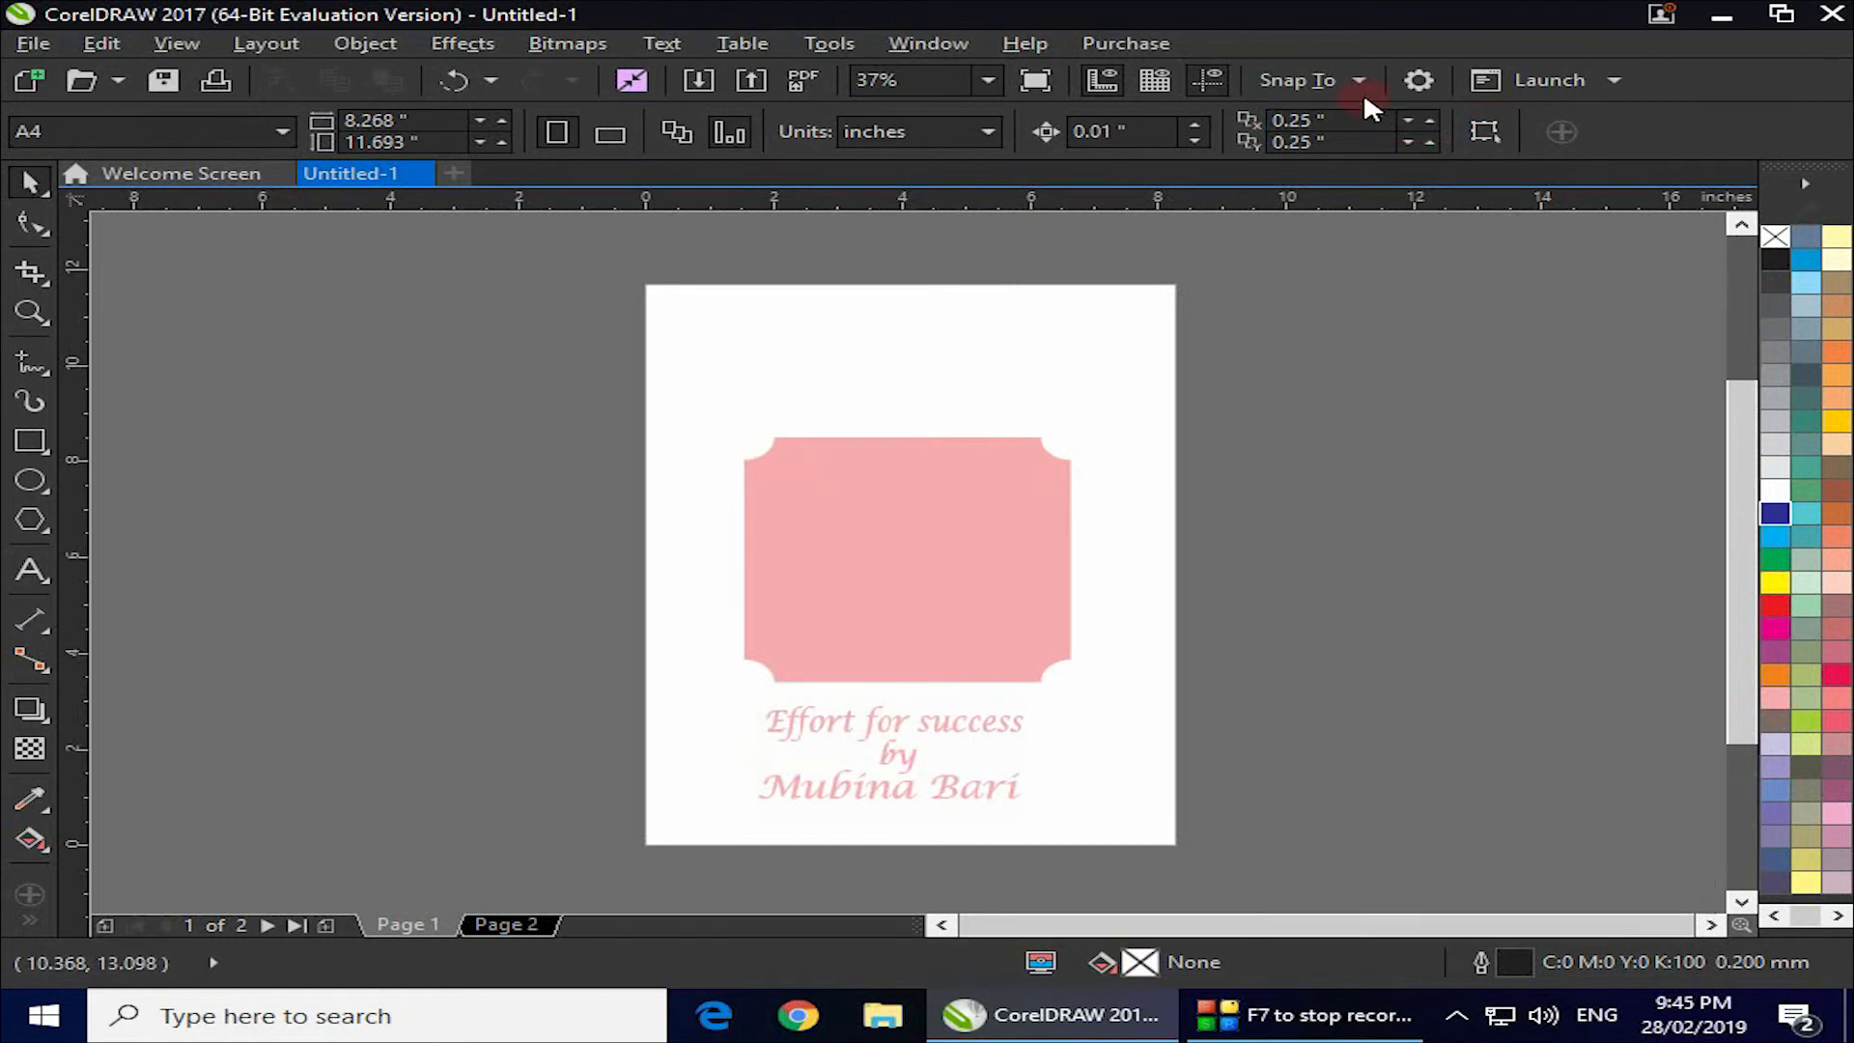
click(1048, 453)
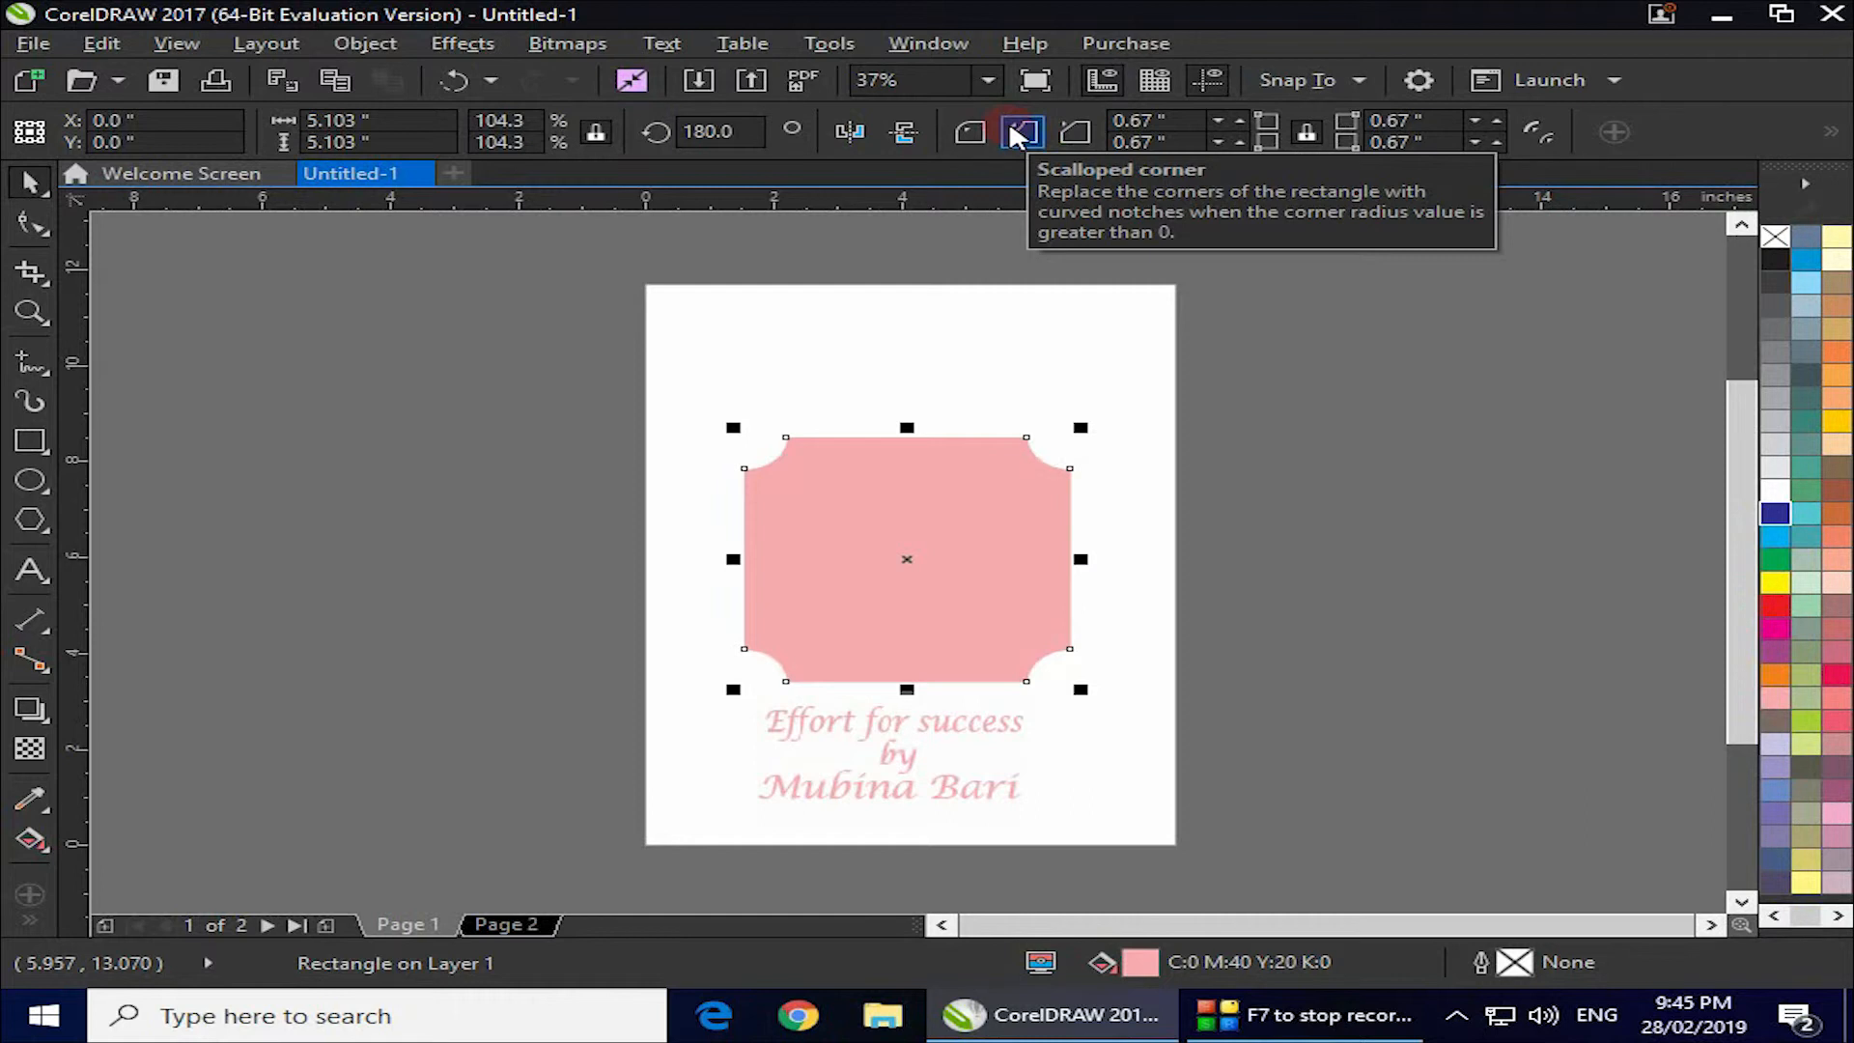
Switch the pink square to chamfered corners and reduce the radius of all four corners to 0 inches.
click(1073, 131)
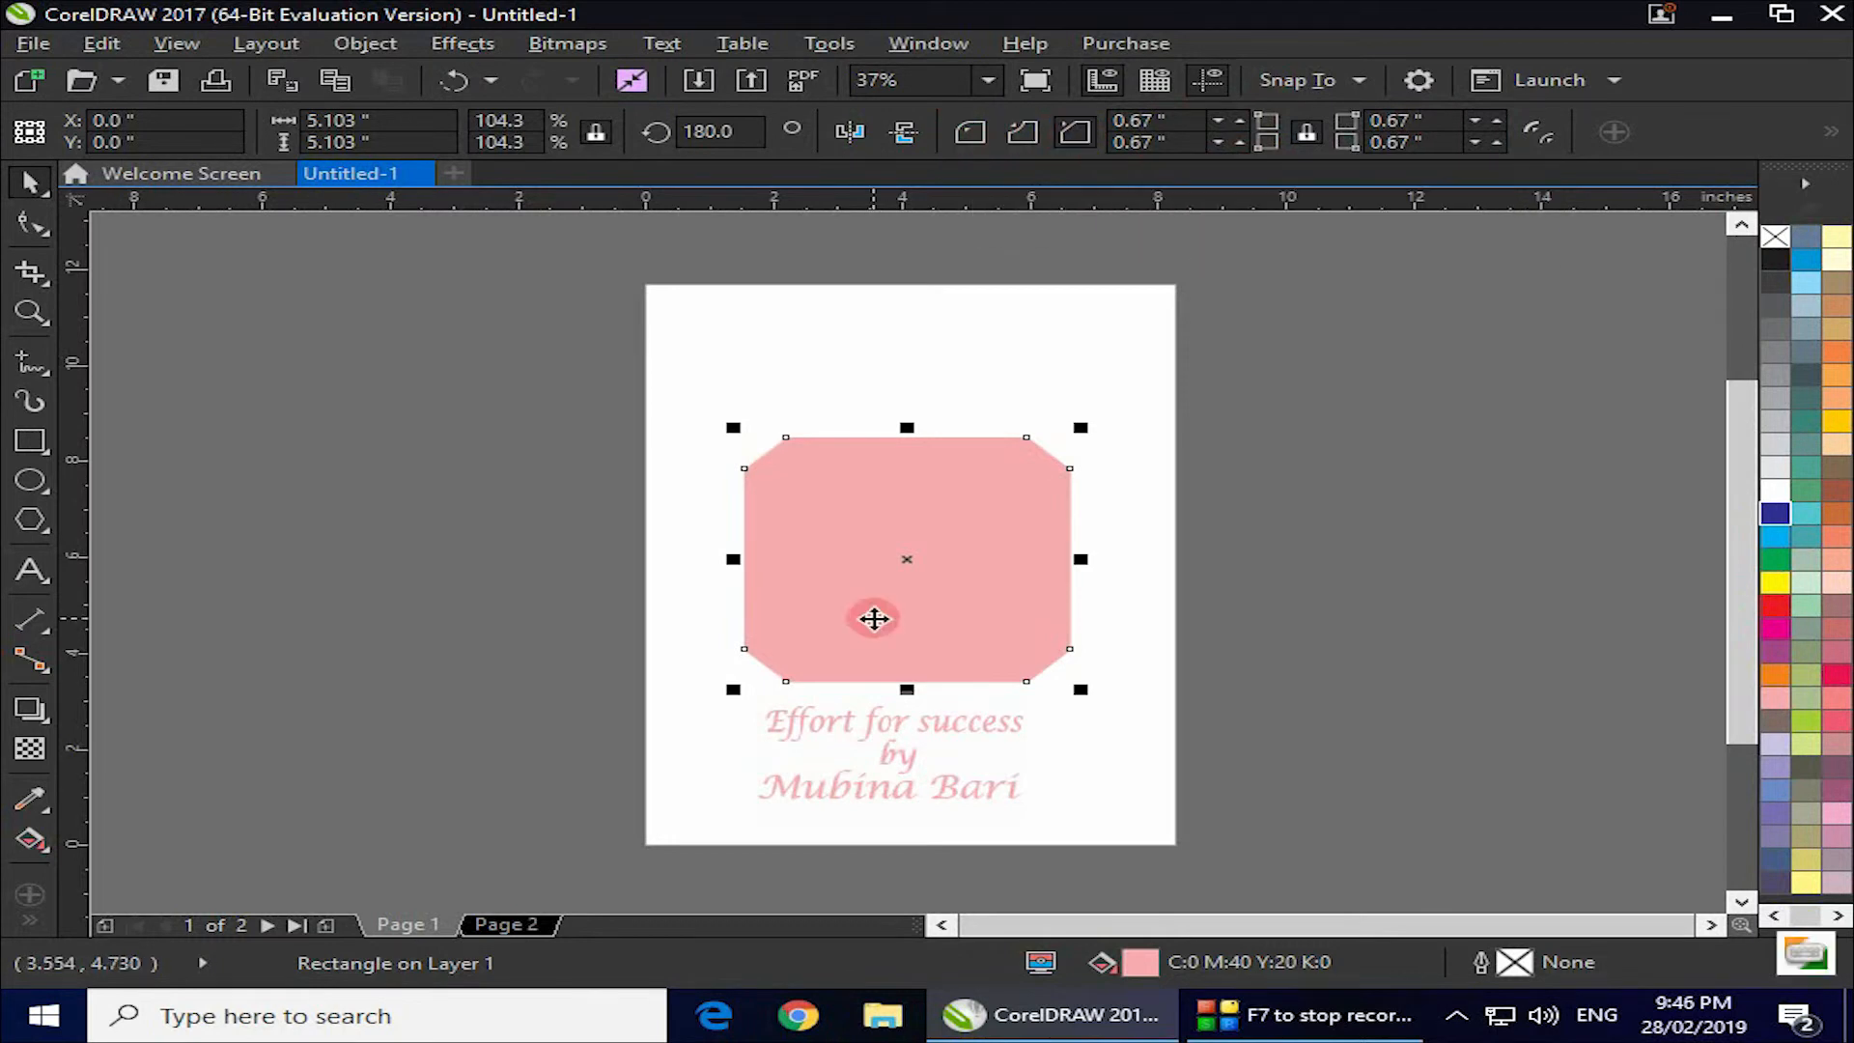
click(1133, 142)
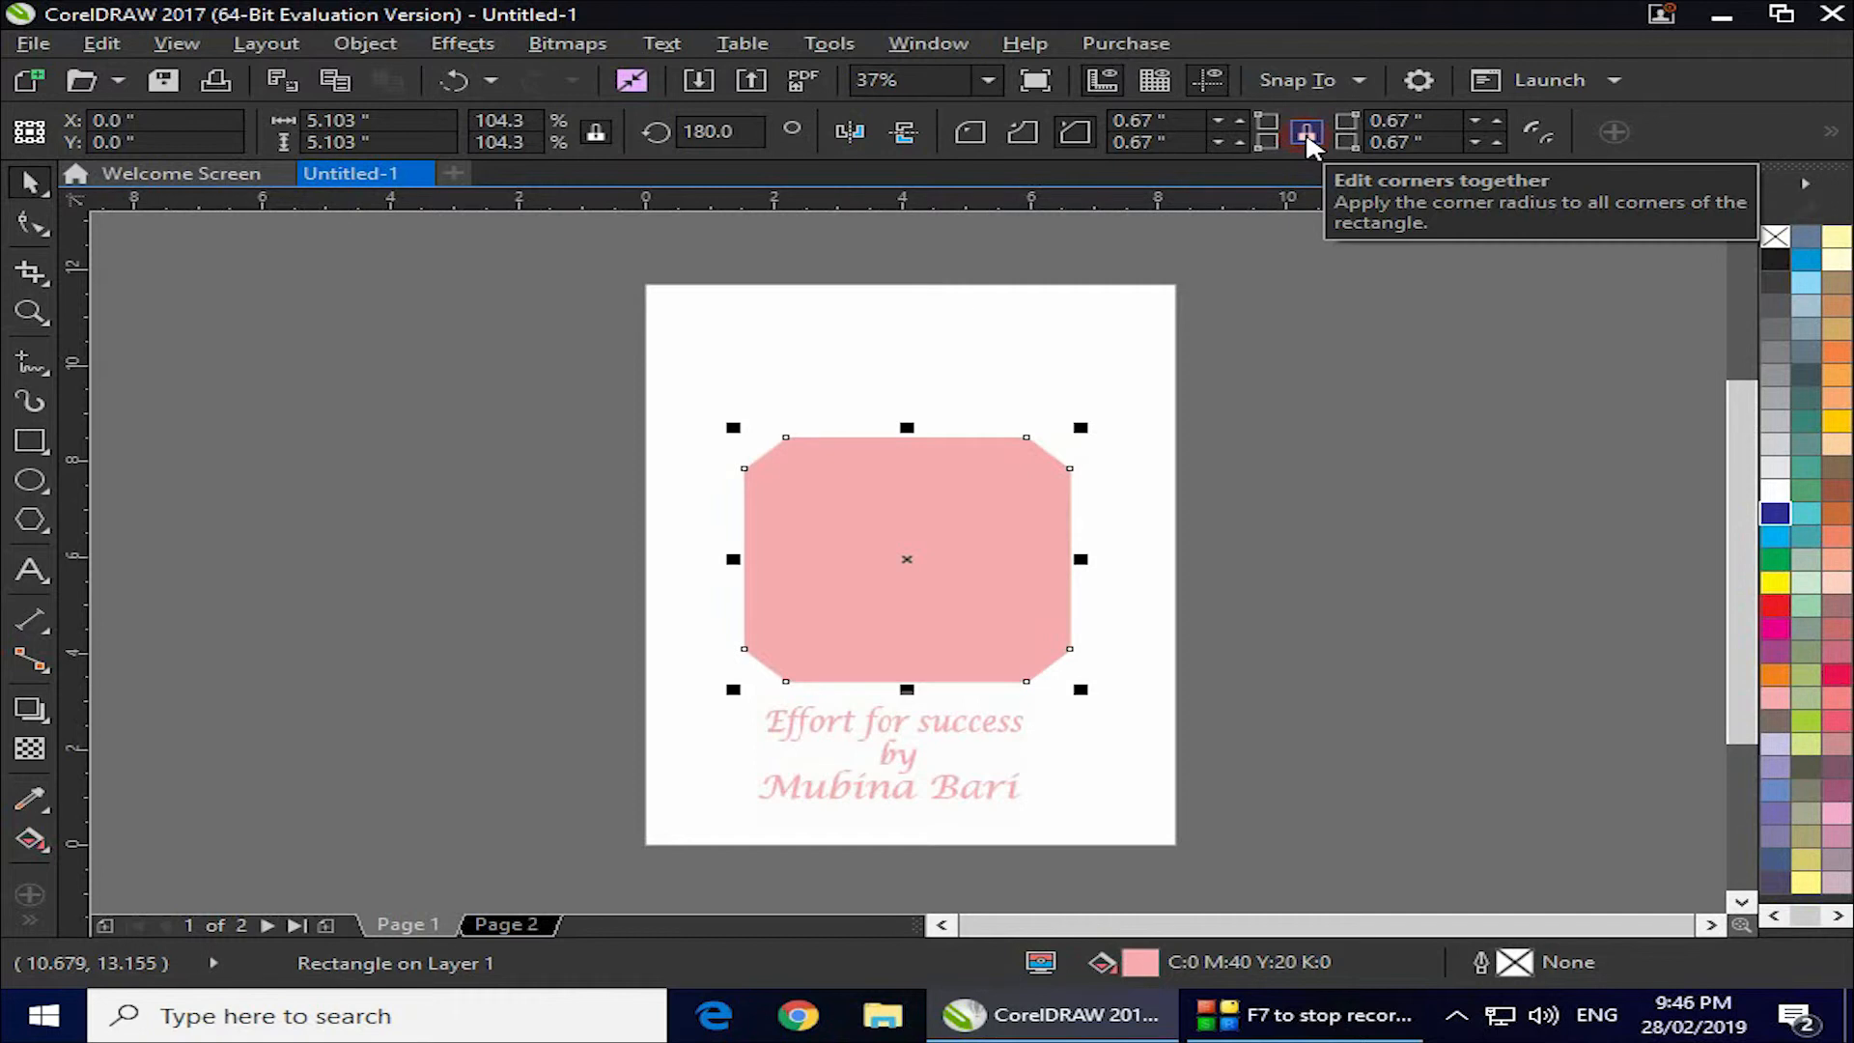
click(1474, 120)
drag(1474, 120, 1474, 119)
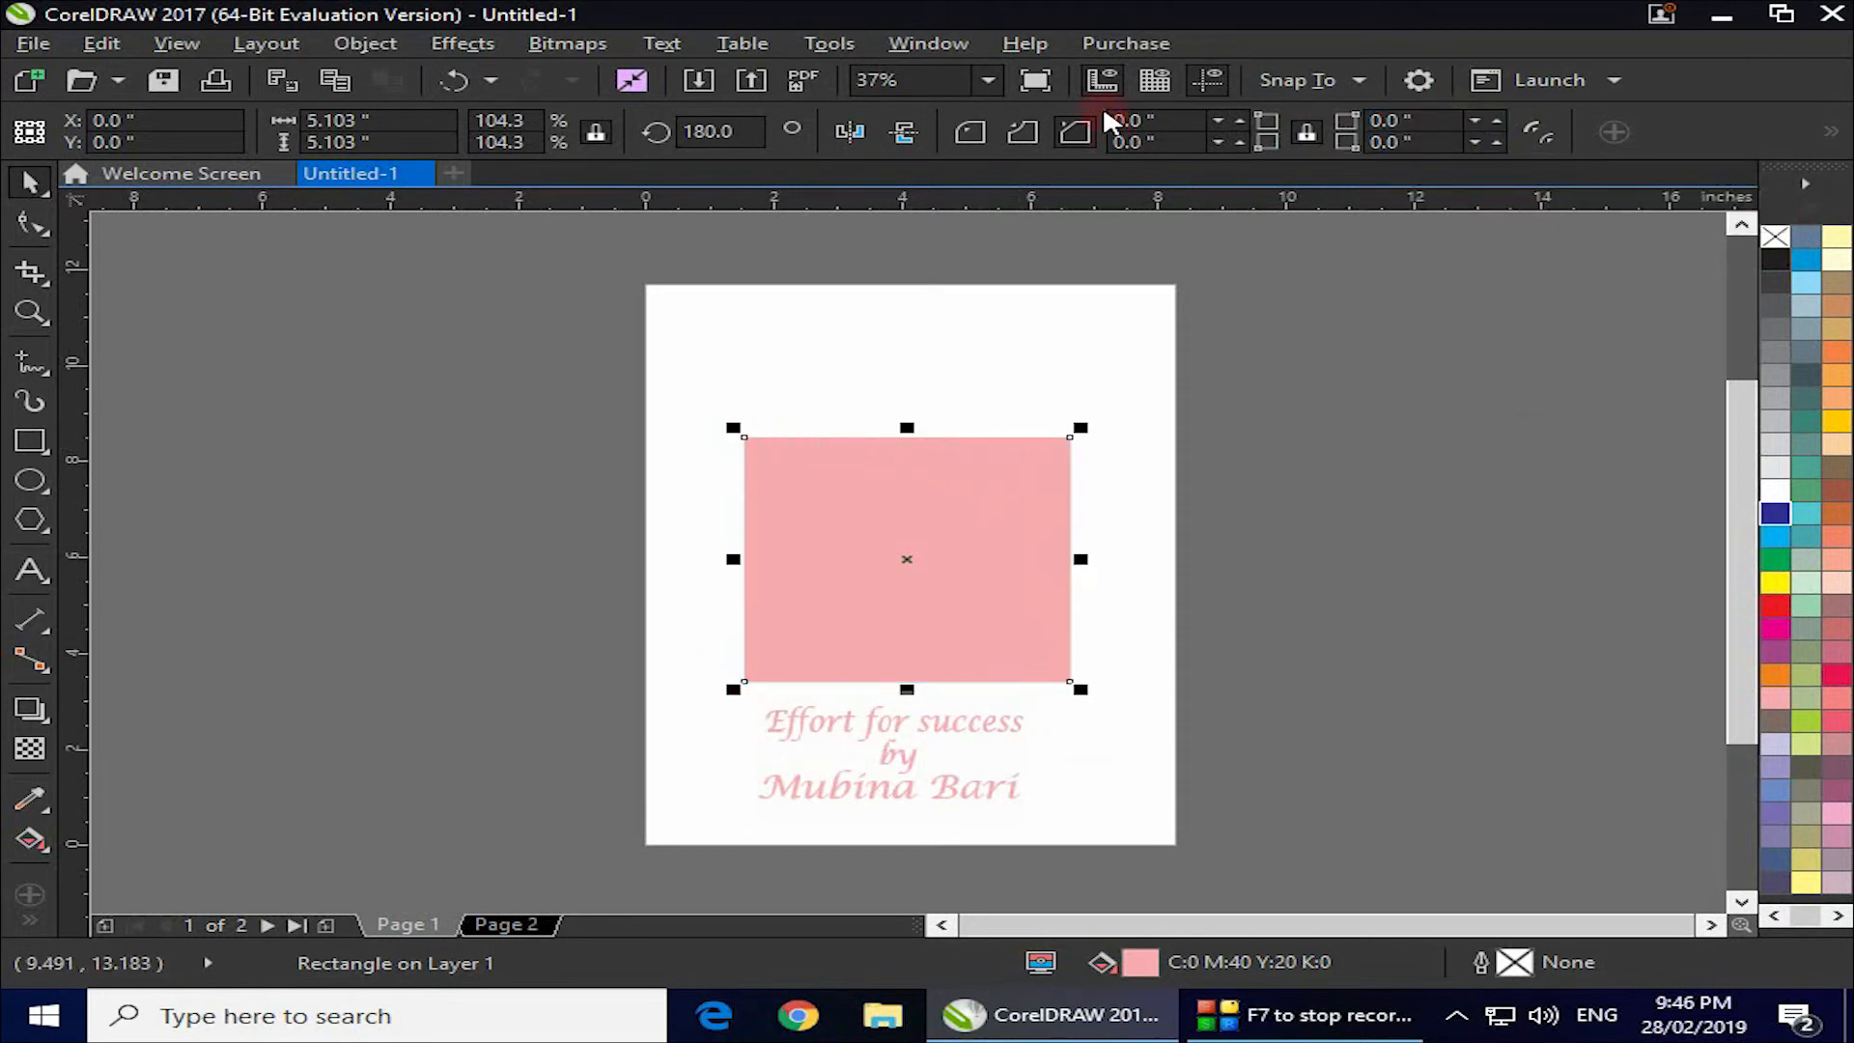
Unlink the pink square's corners for individual editing and switch them to the round corner style.
click(1307, 135)
click(1067, 488)
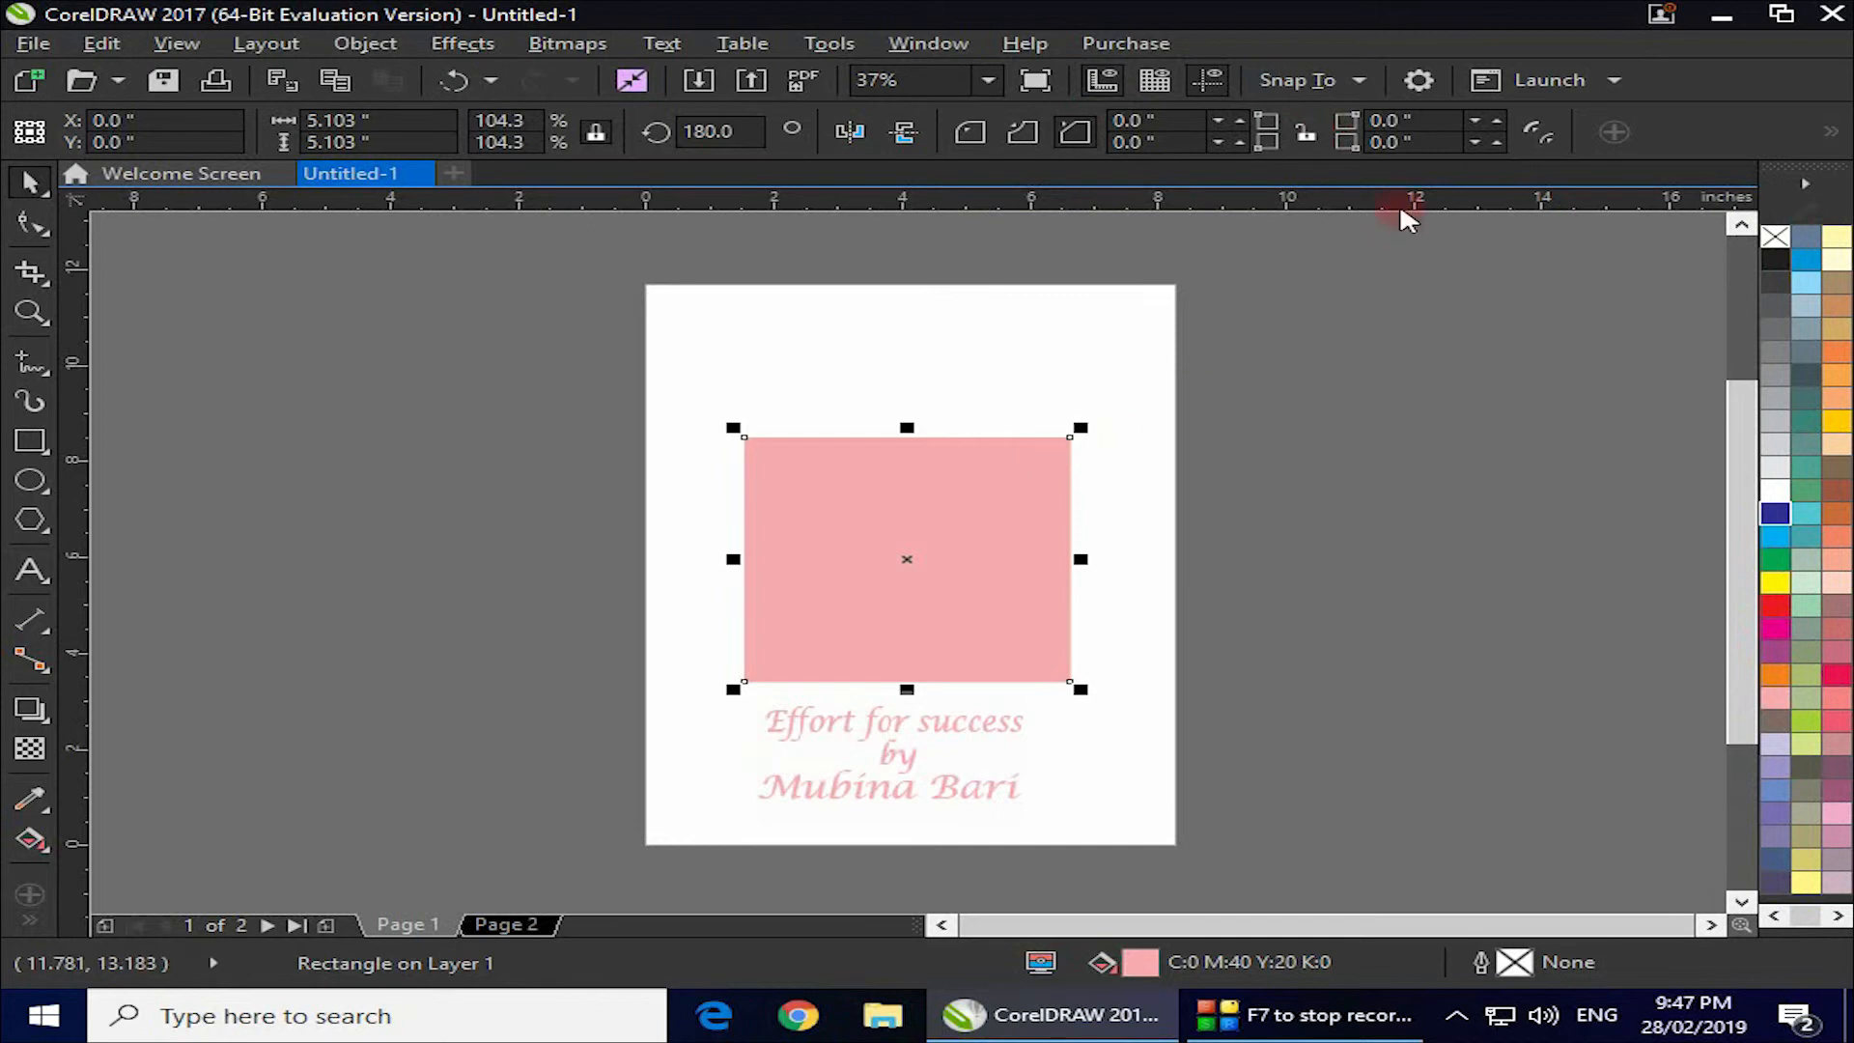
click(966, 134)
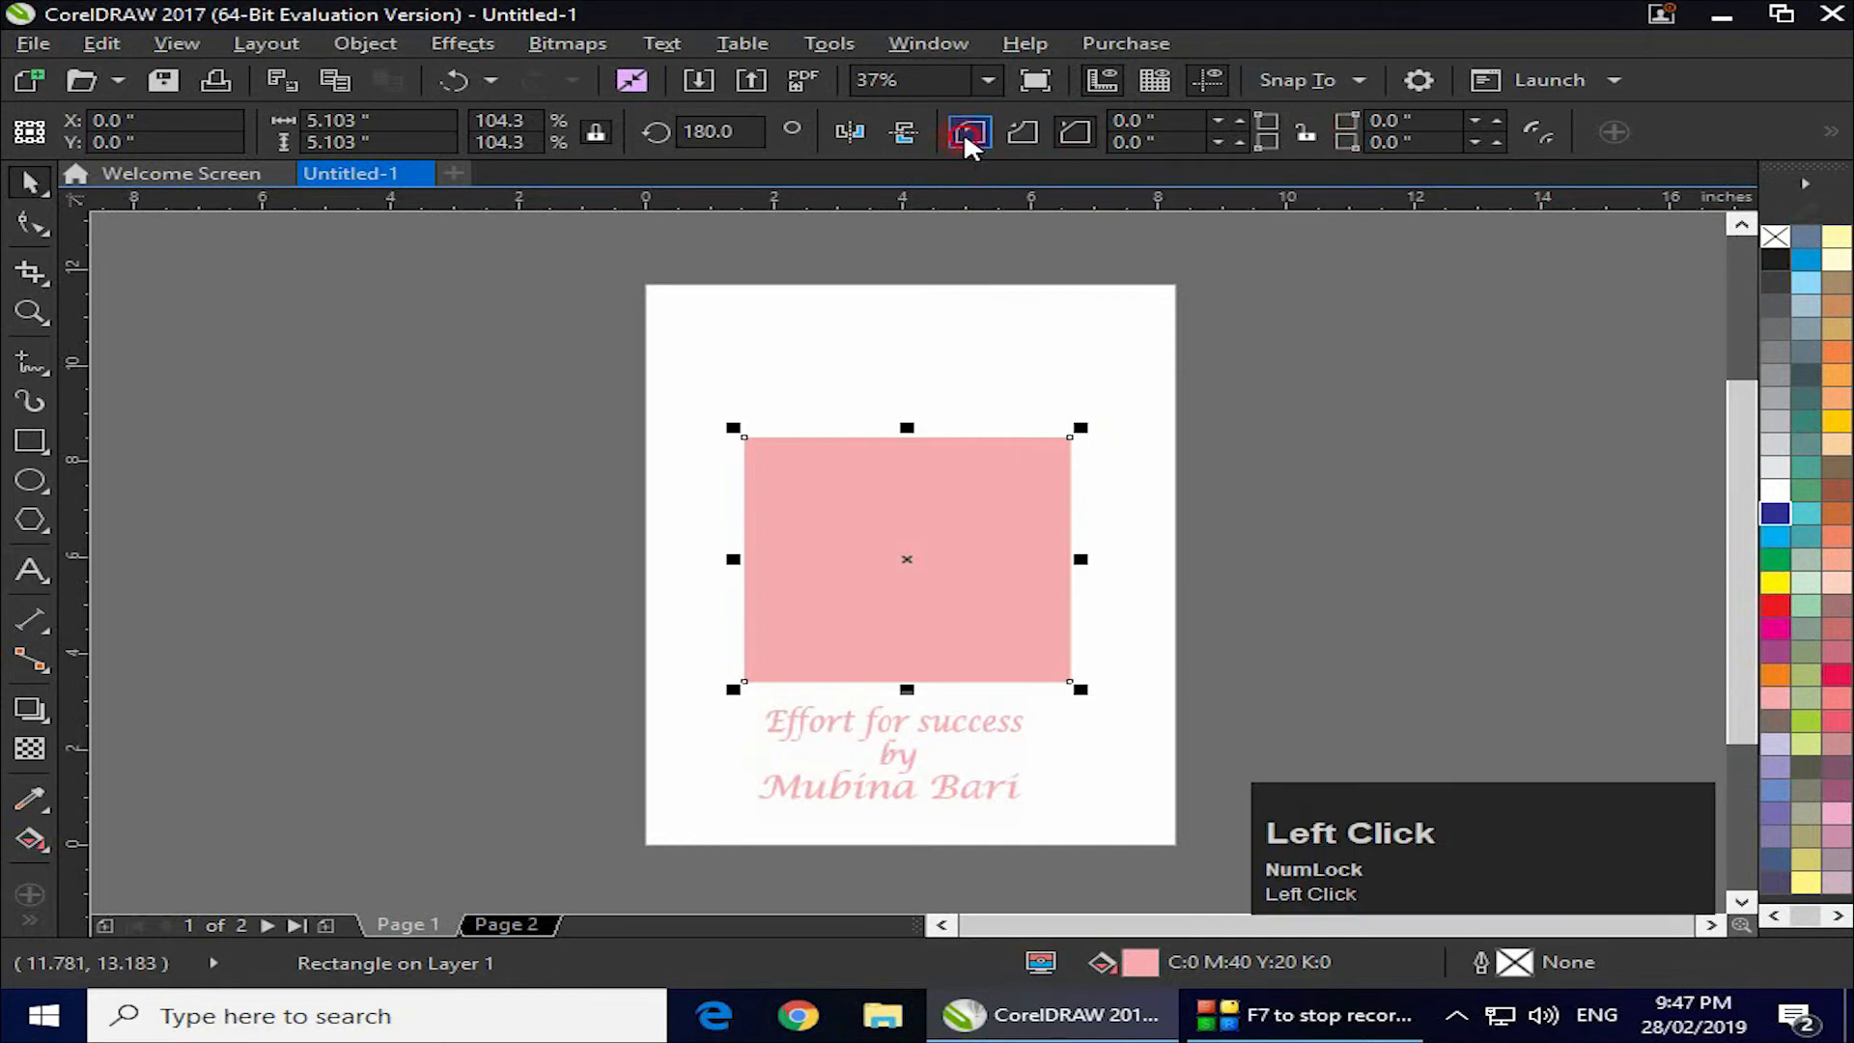
Round the pink square's upper-right corner to 2.12 inches and its lower-left corner to 2.28 inches, making a leaf shape.
click(1410, 122)
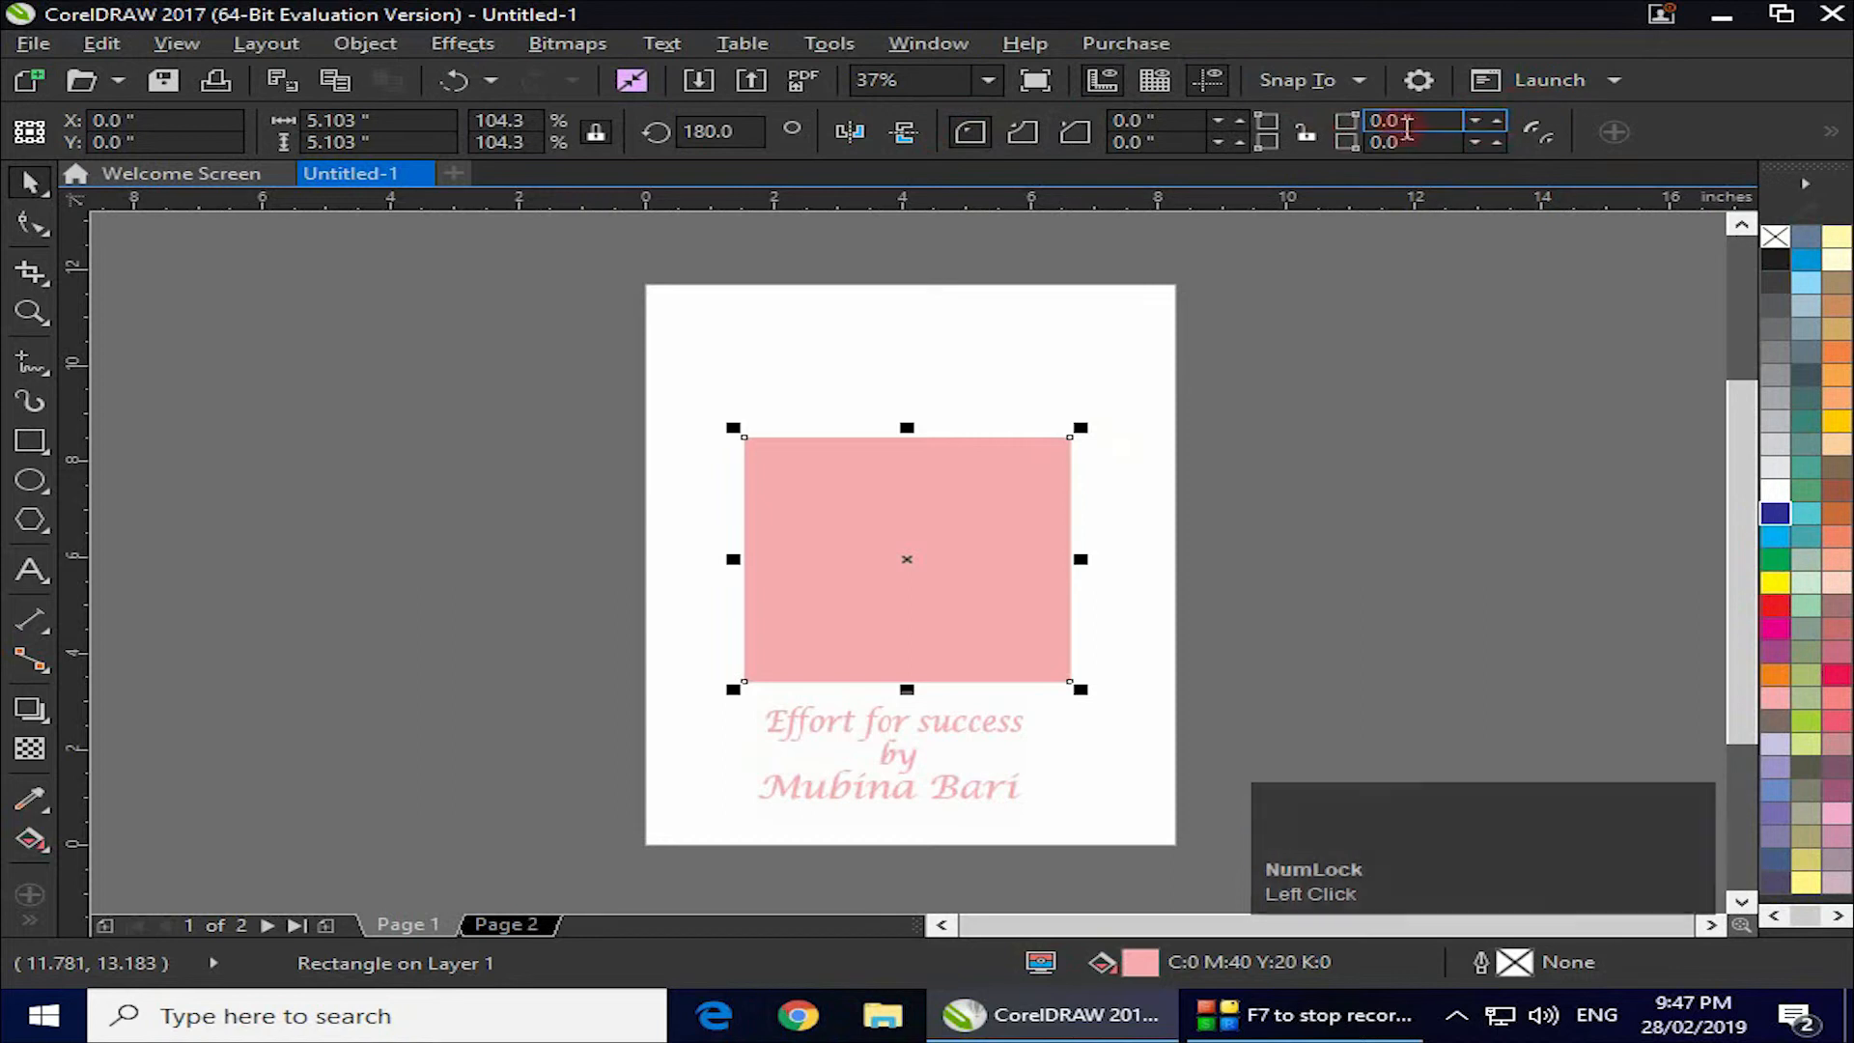
click(1495, 120)
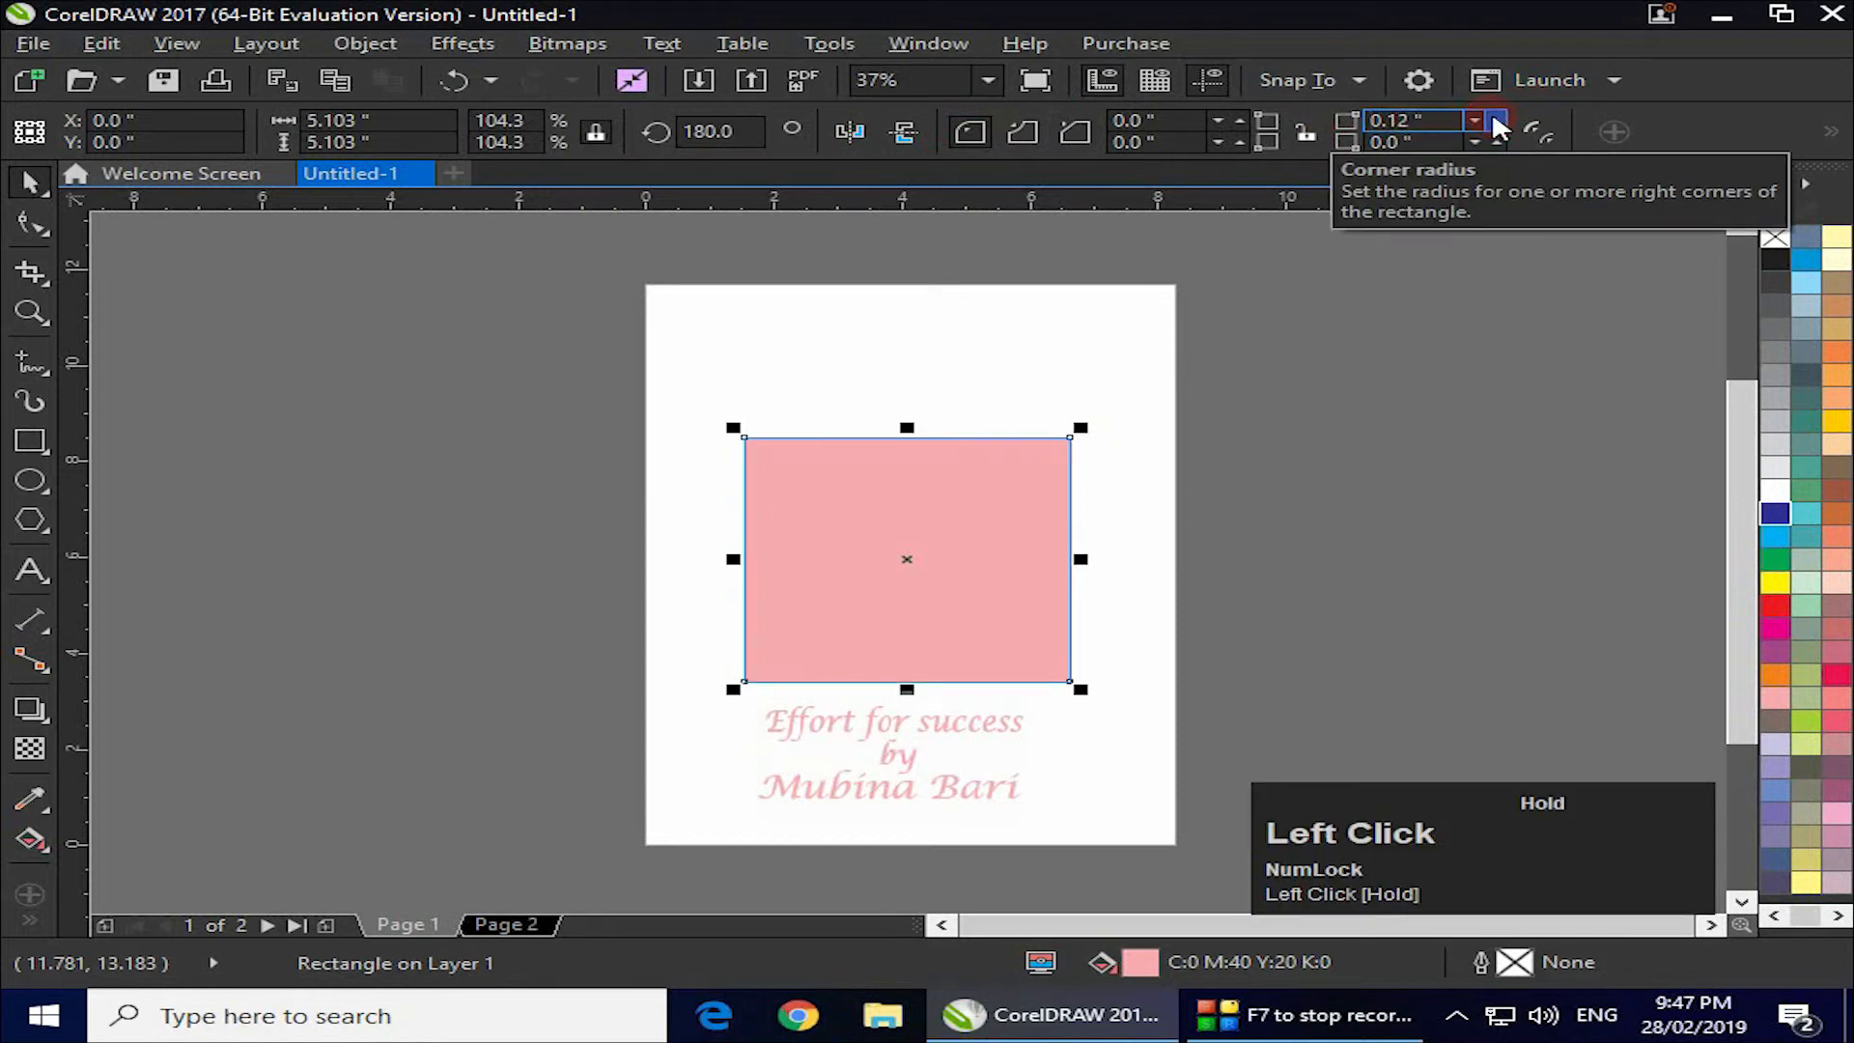
drag(1494, 126, 1494, 126)
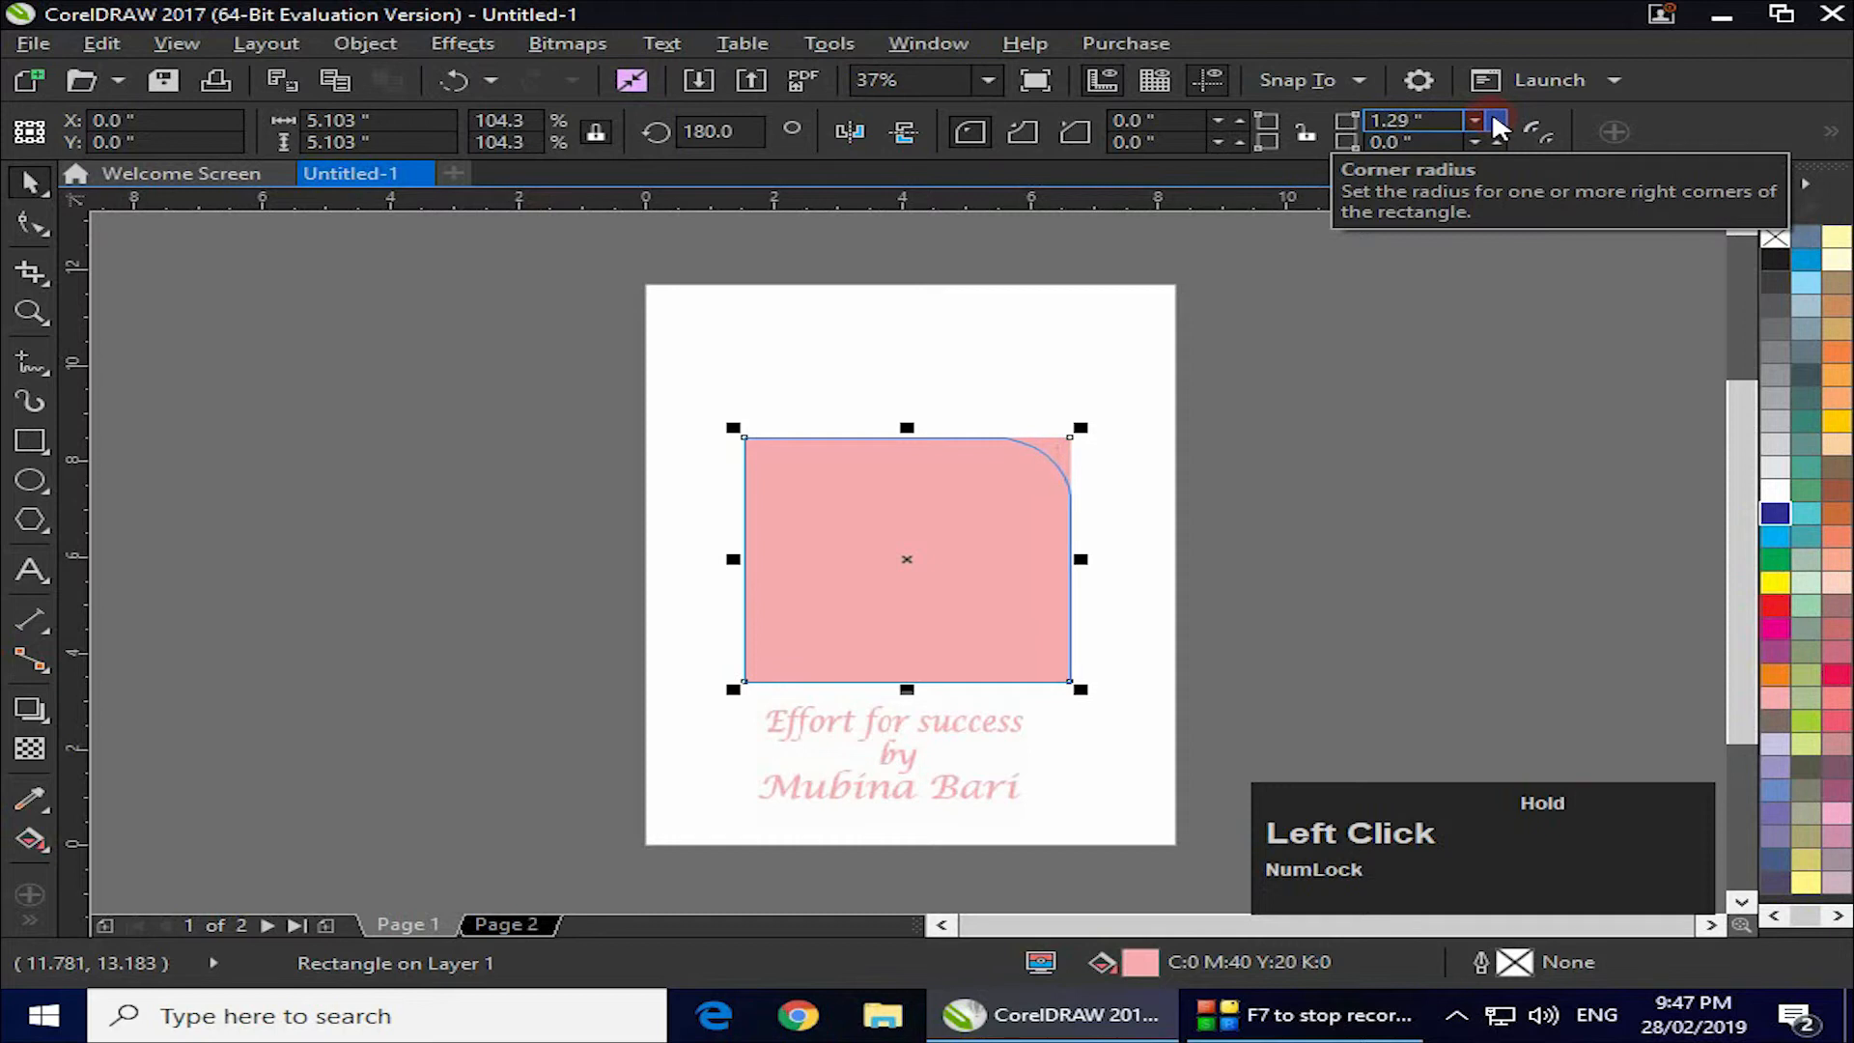
drag(1495, 125, 1494, 126)
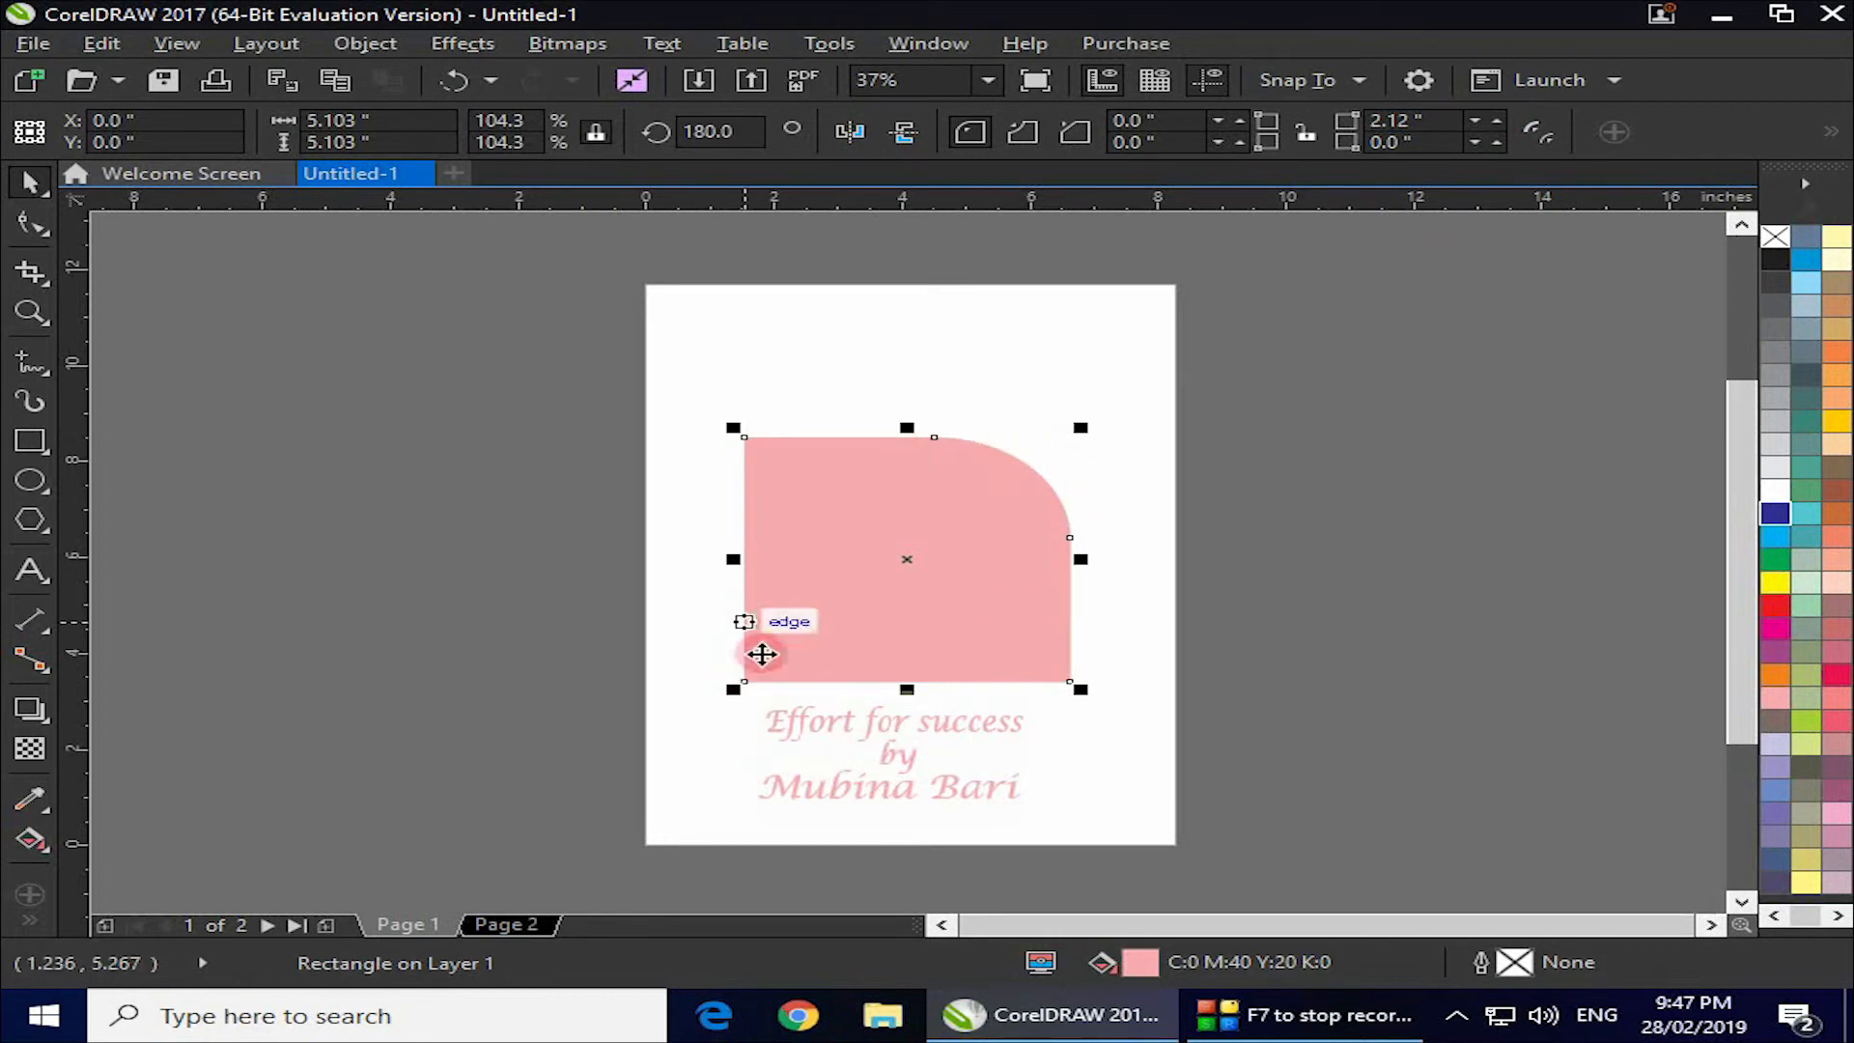
click(1222, 147)
click(1238, 142)
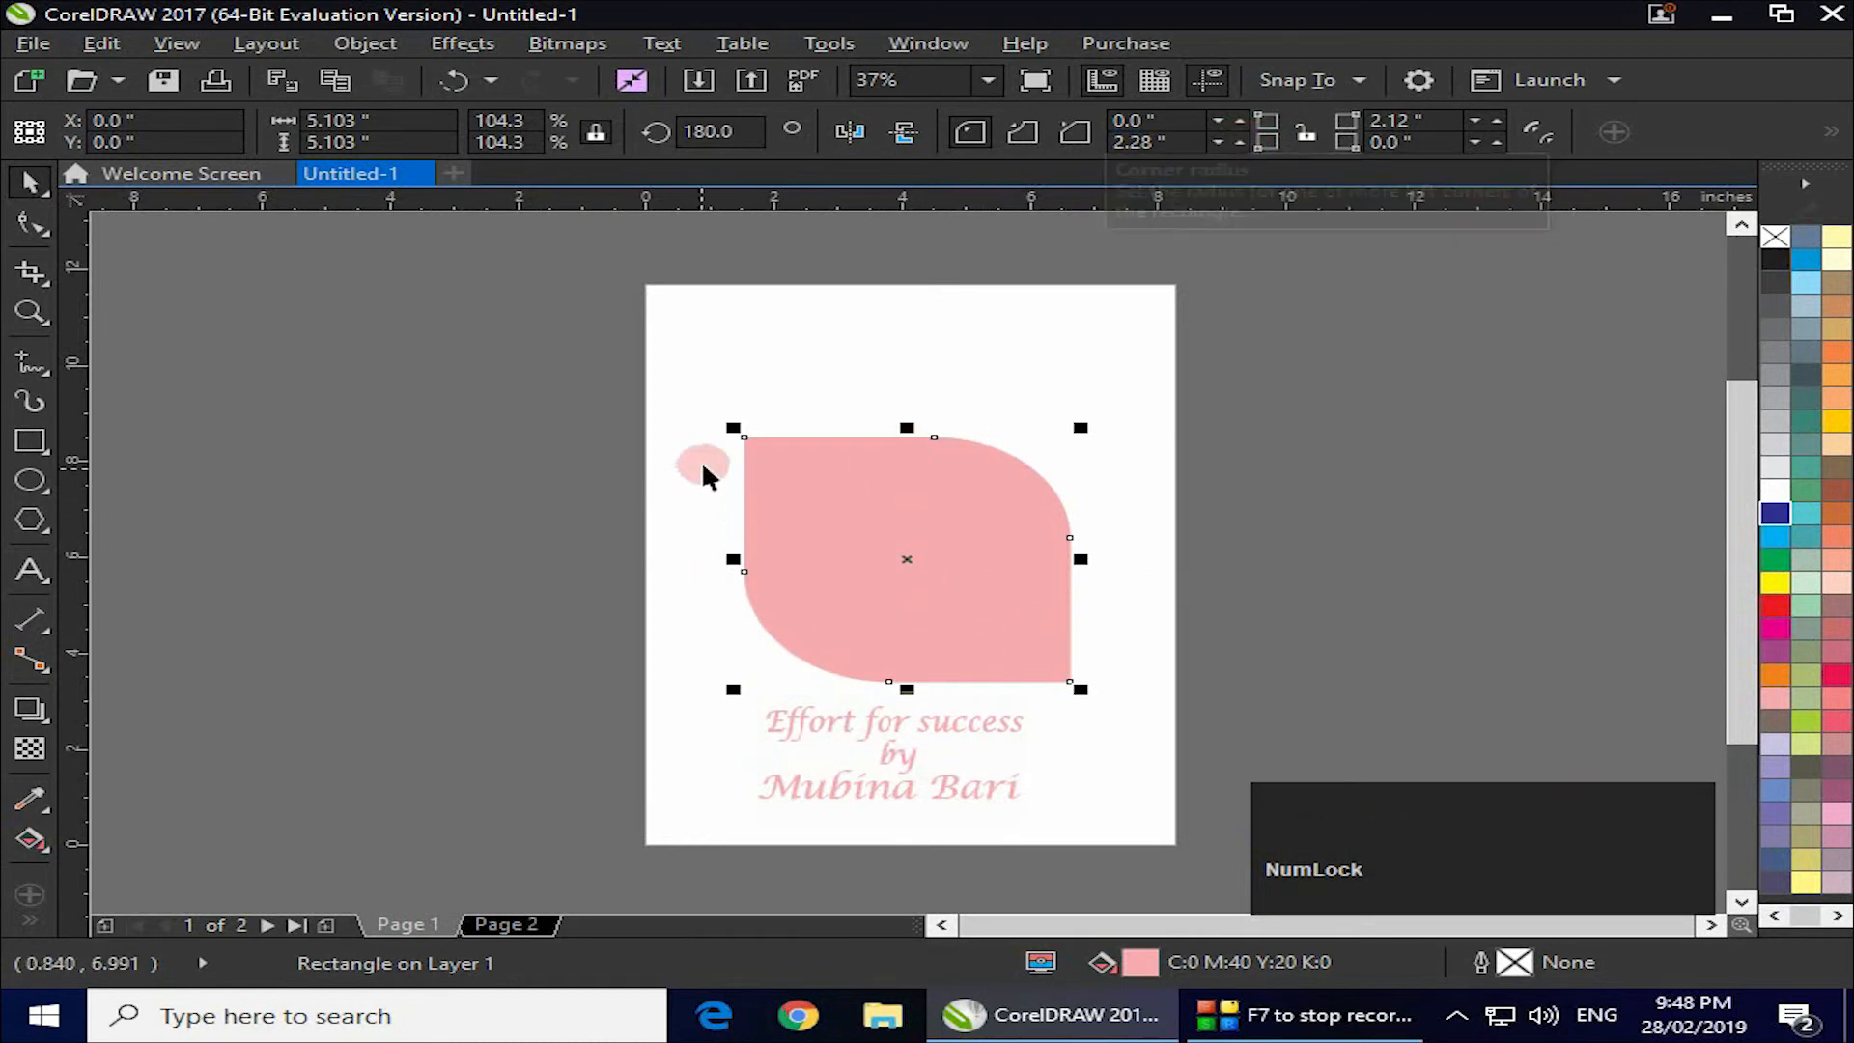
Rotate the leaf shape until it stands upright and scale it down to about 56.8% as a petal.
click(902, 559)
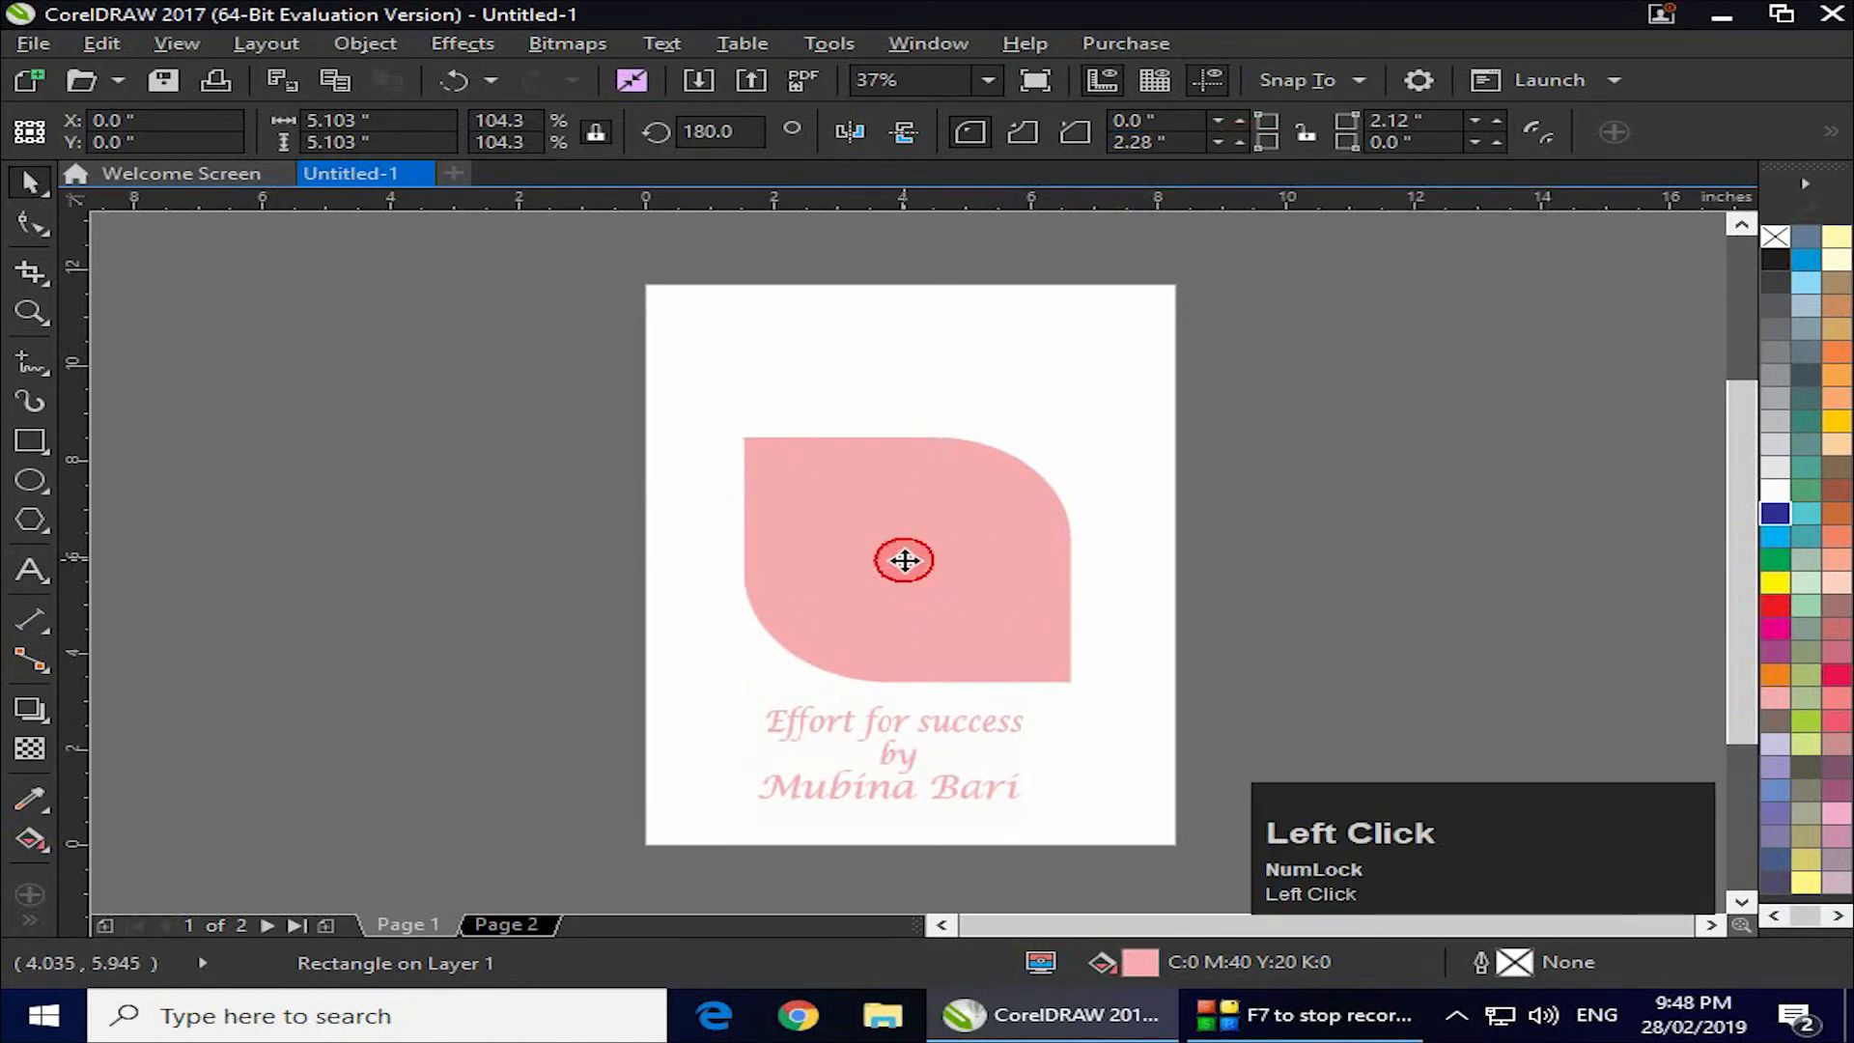
drag(1088, 422, 1134, 563)
click(918, 540)
drag(1093, 738, 972, 583)
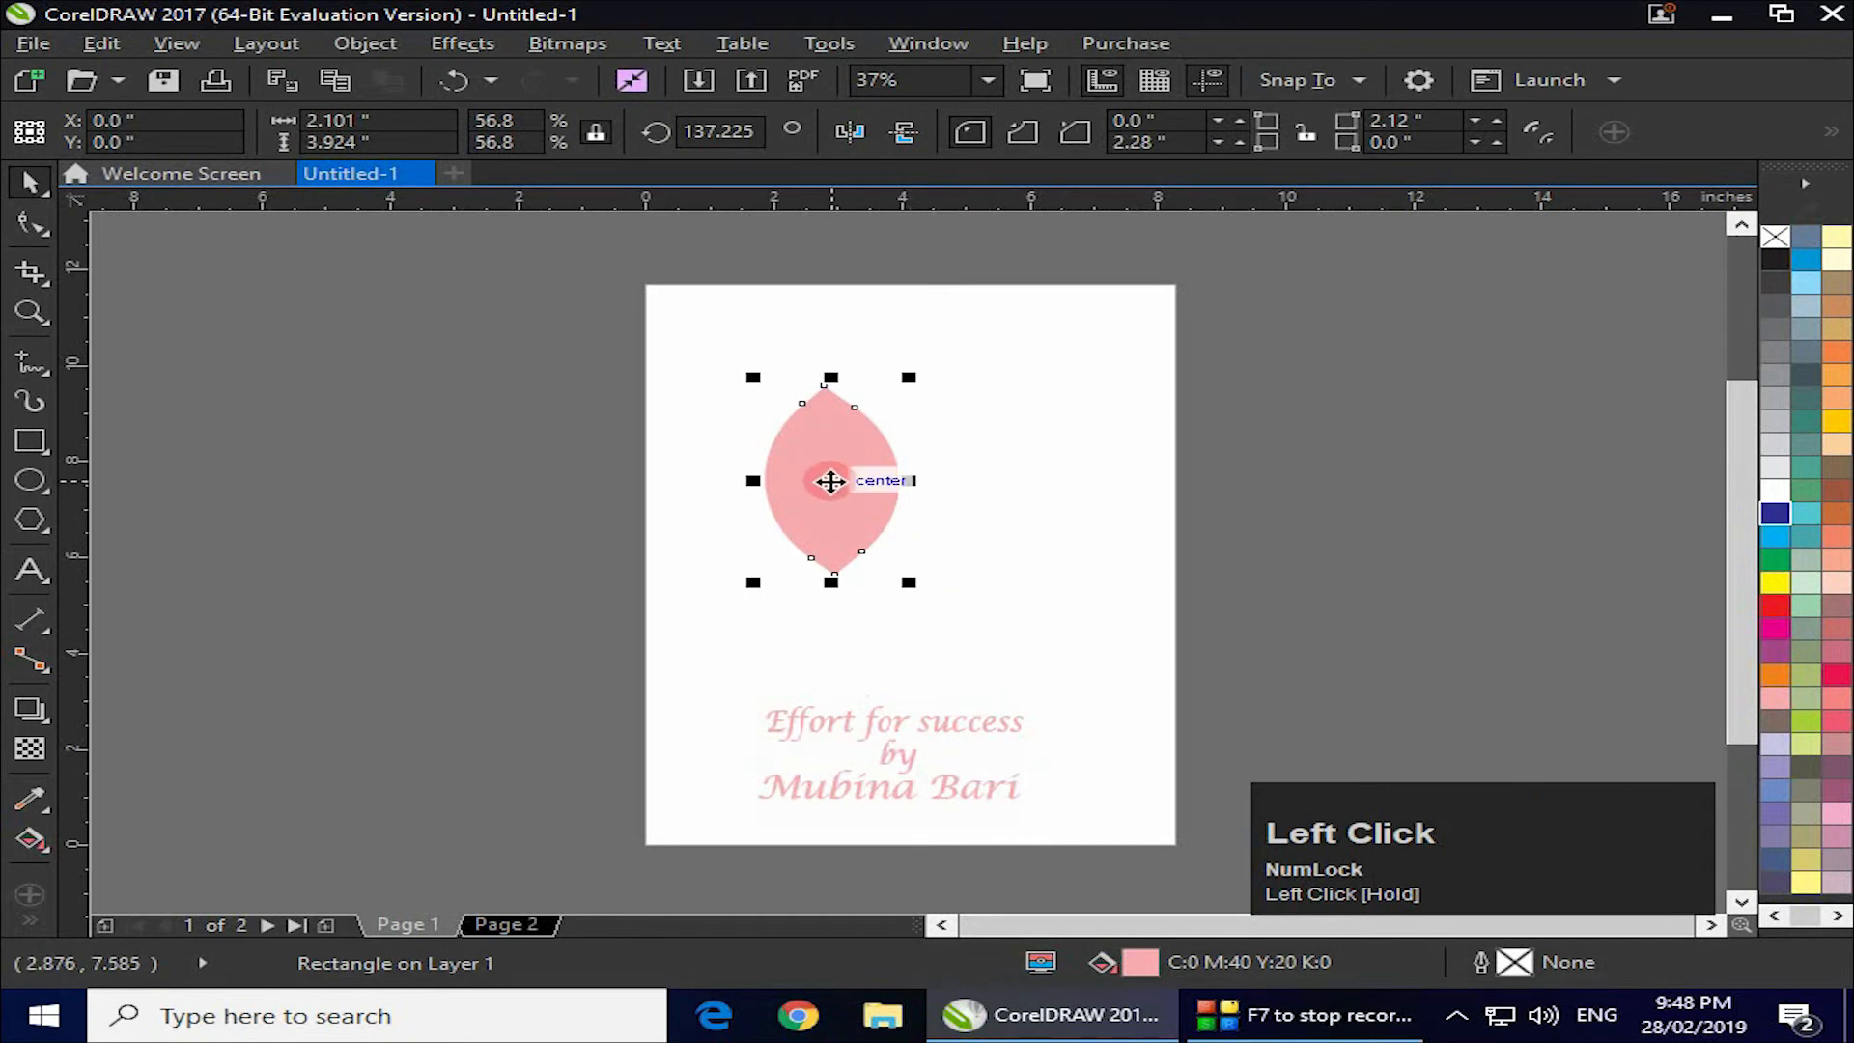
Move the petal's rotation centre just below its lower tip and rotate copies around it to form a six-petal flower.
click(832, 480)
drag(831, 480, 832, 612)
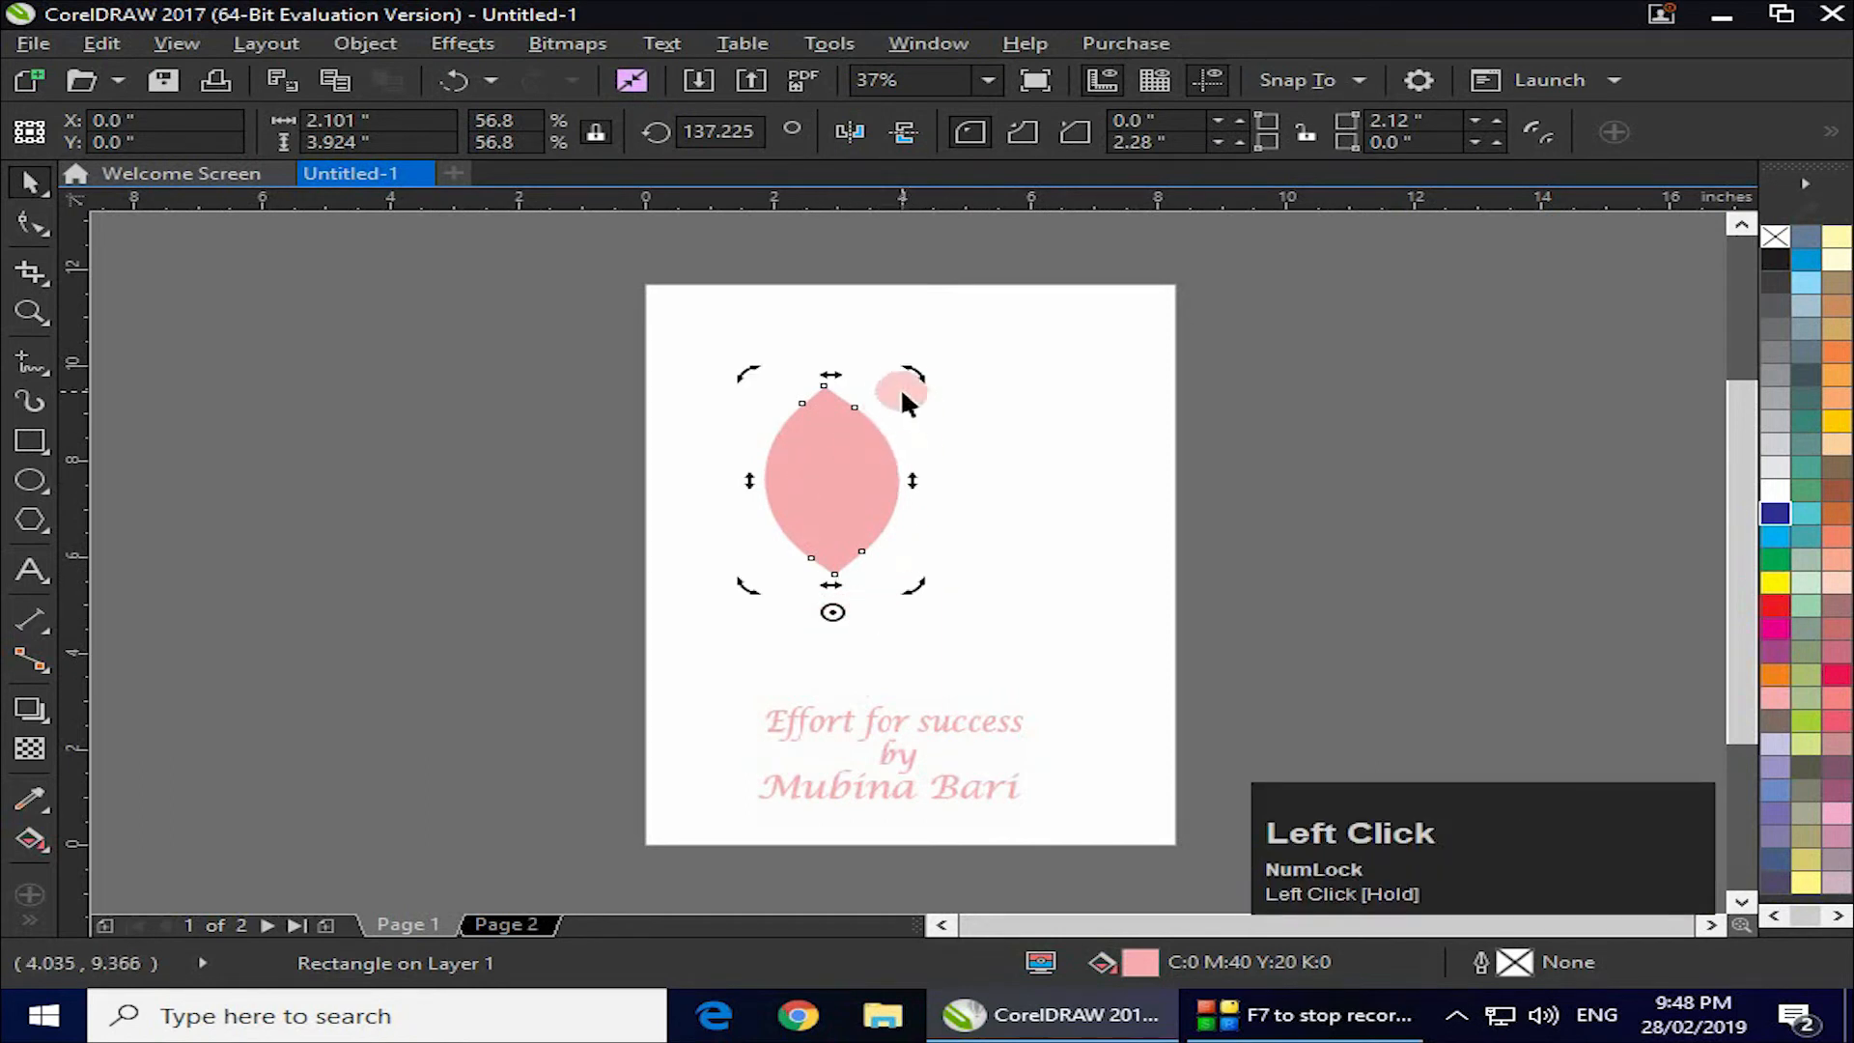
drag(912, 373, 980, 570)
right_click(980, 570)
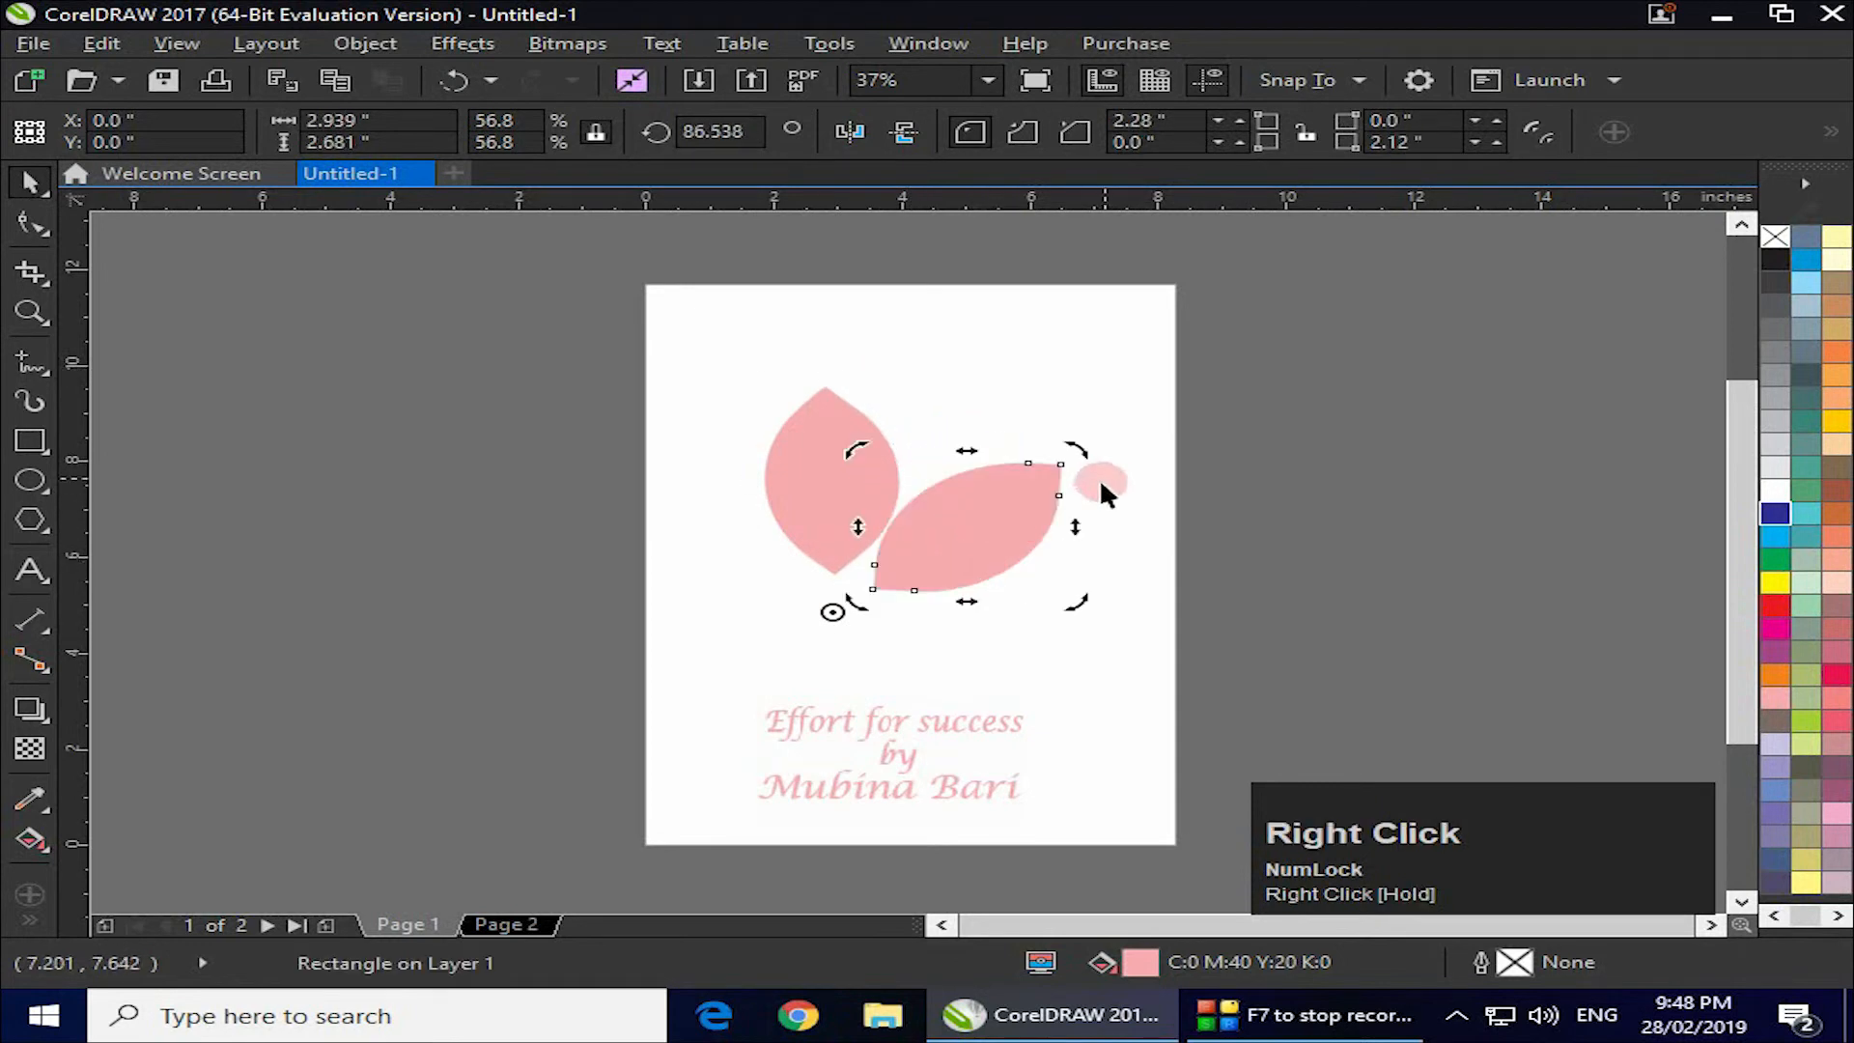
drag(1078, 449, 1091, 666)
right_click(1091, 666)
drag(1090, 666, 1091, 666)
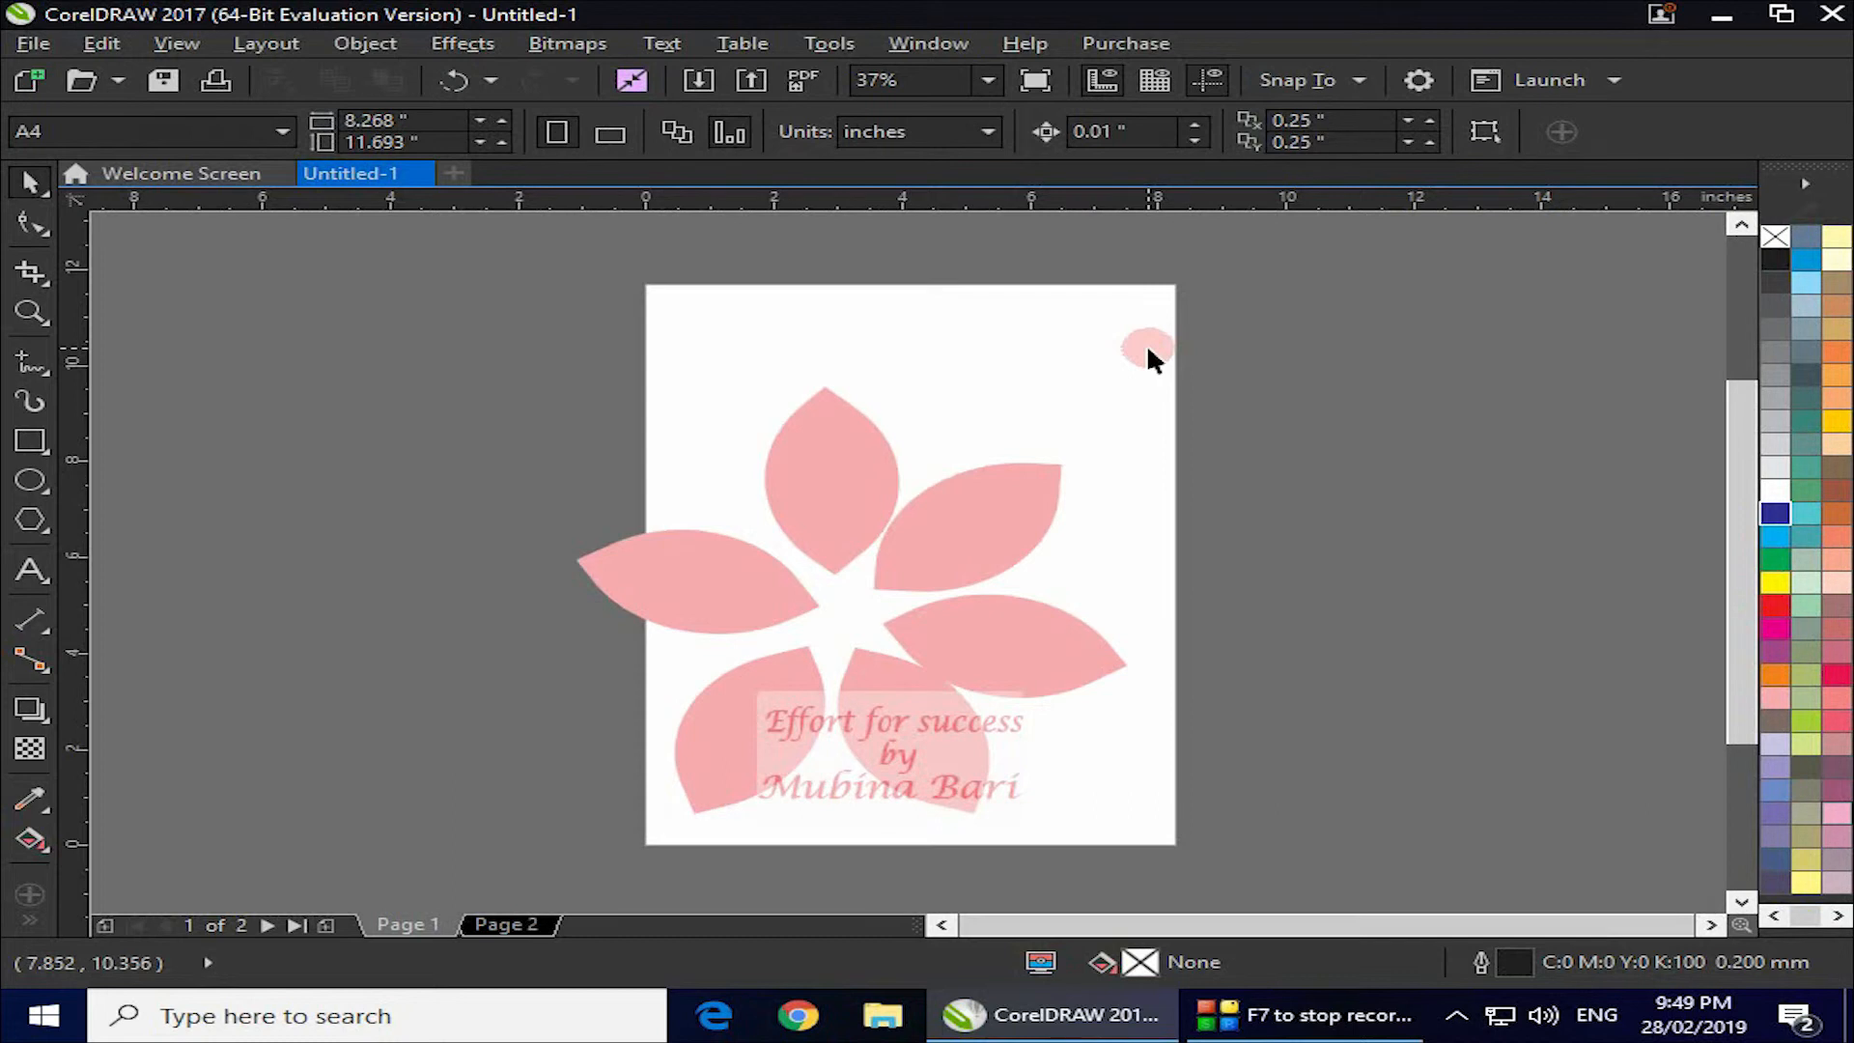
Undo the petal copies, rotation, scaling and large corner radii back to the plain pink square.
key(ctrl+z)
key(ctrl+z)
click(1006, 379)
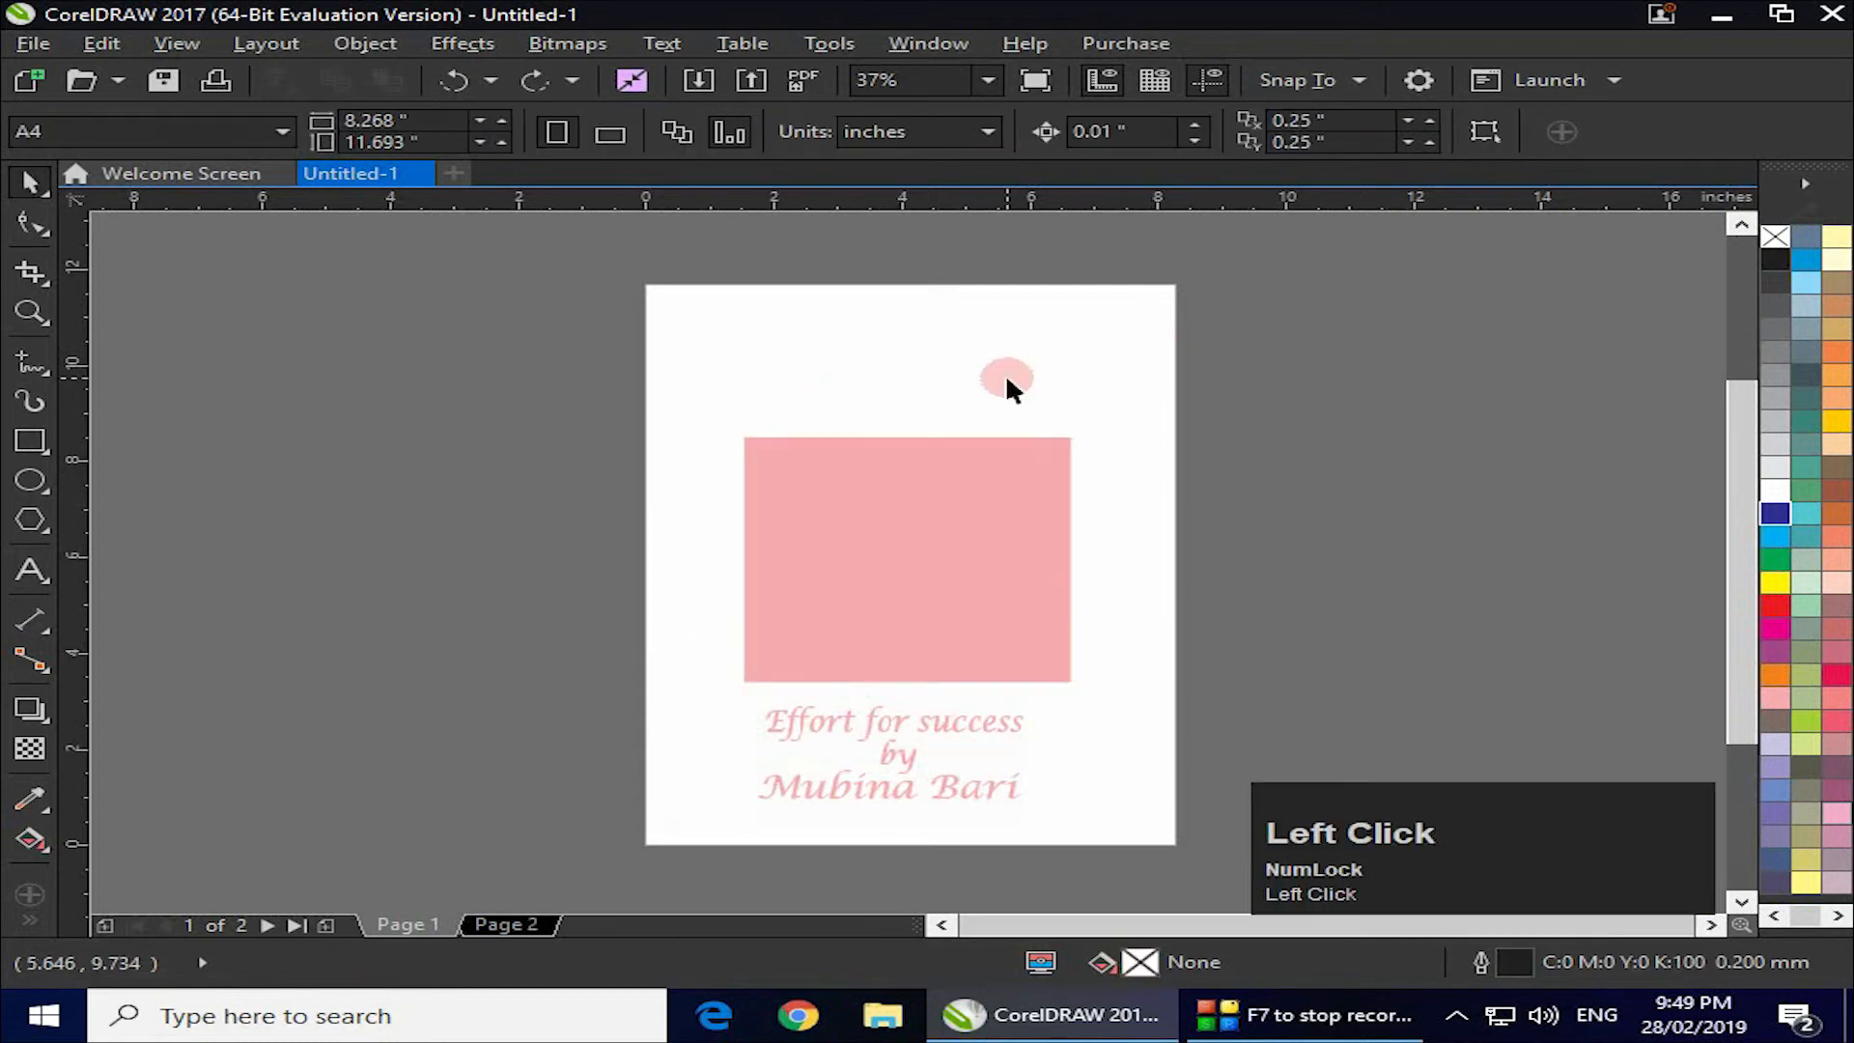
Try a 4.0 mm outline on the pink square and set its outline width back to None.
click(983, 480)
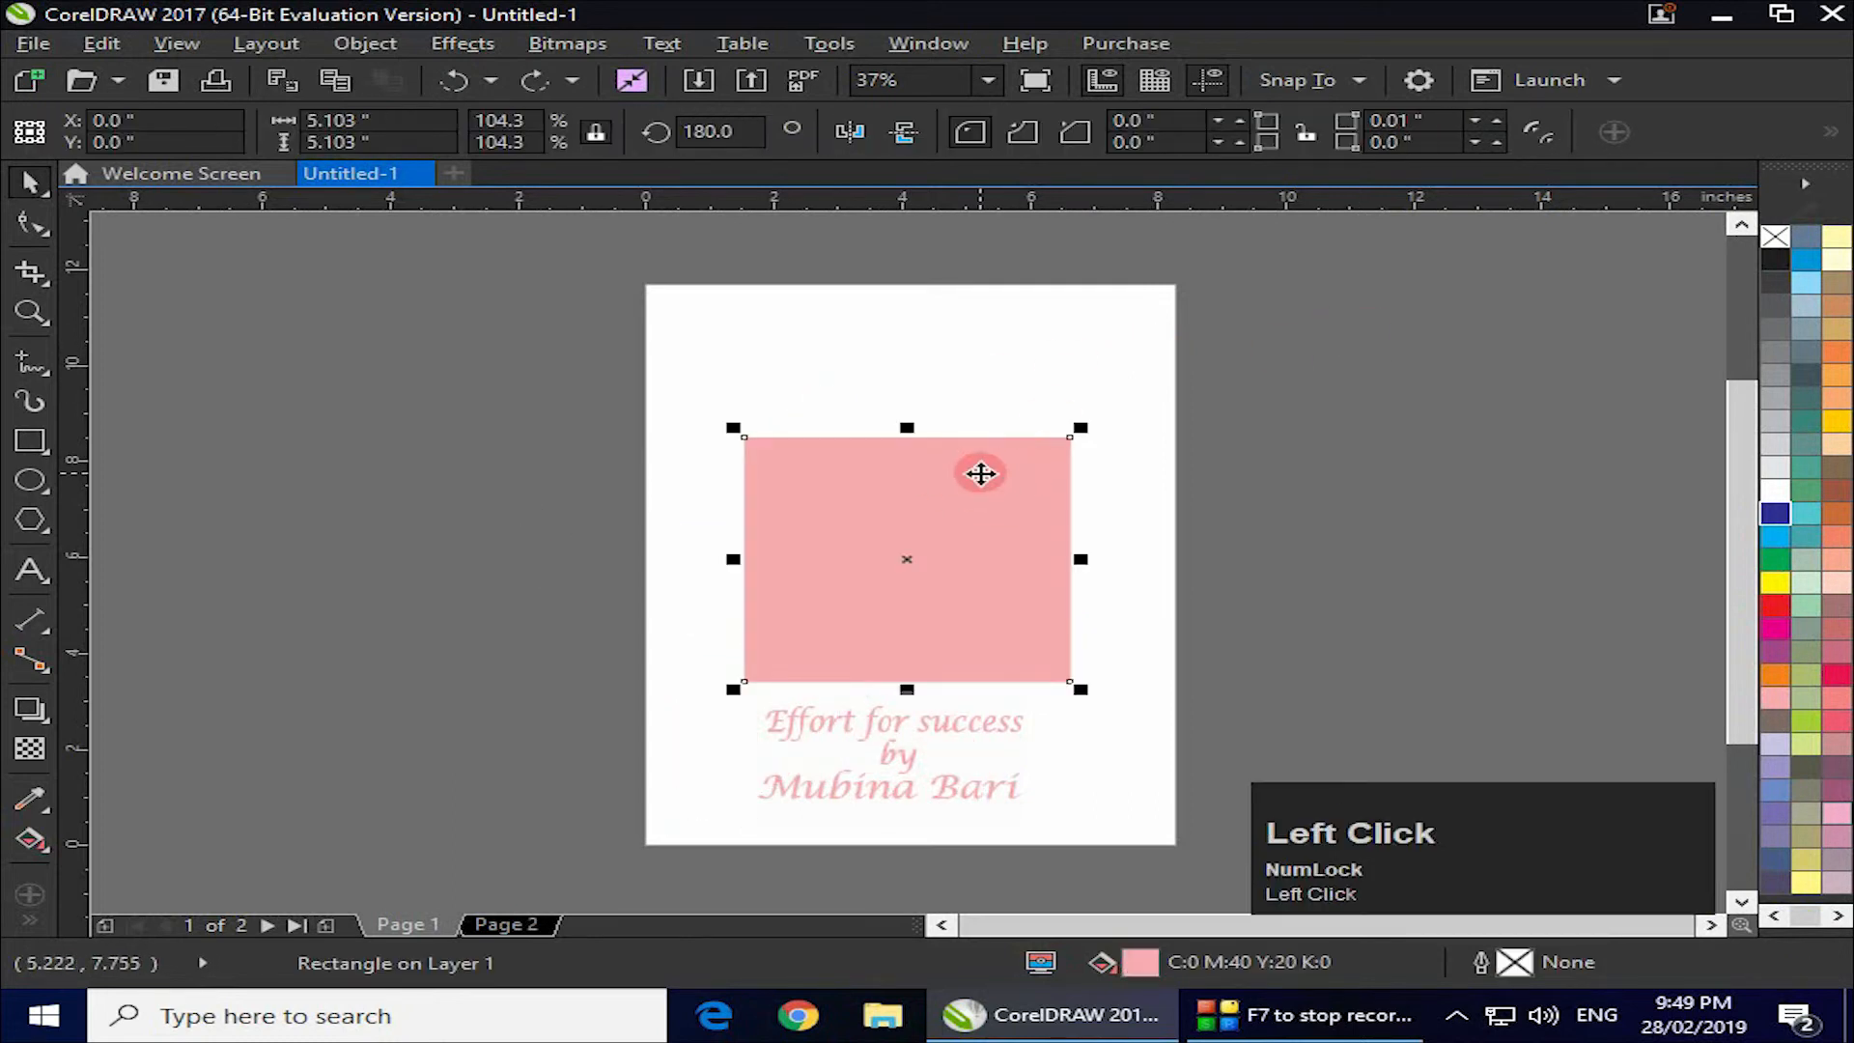
click(166, 128)
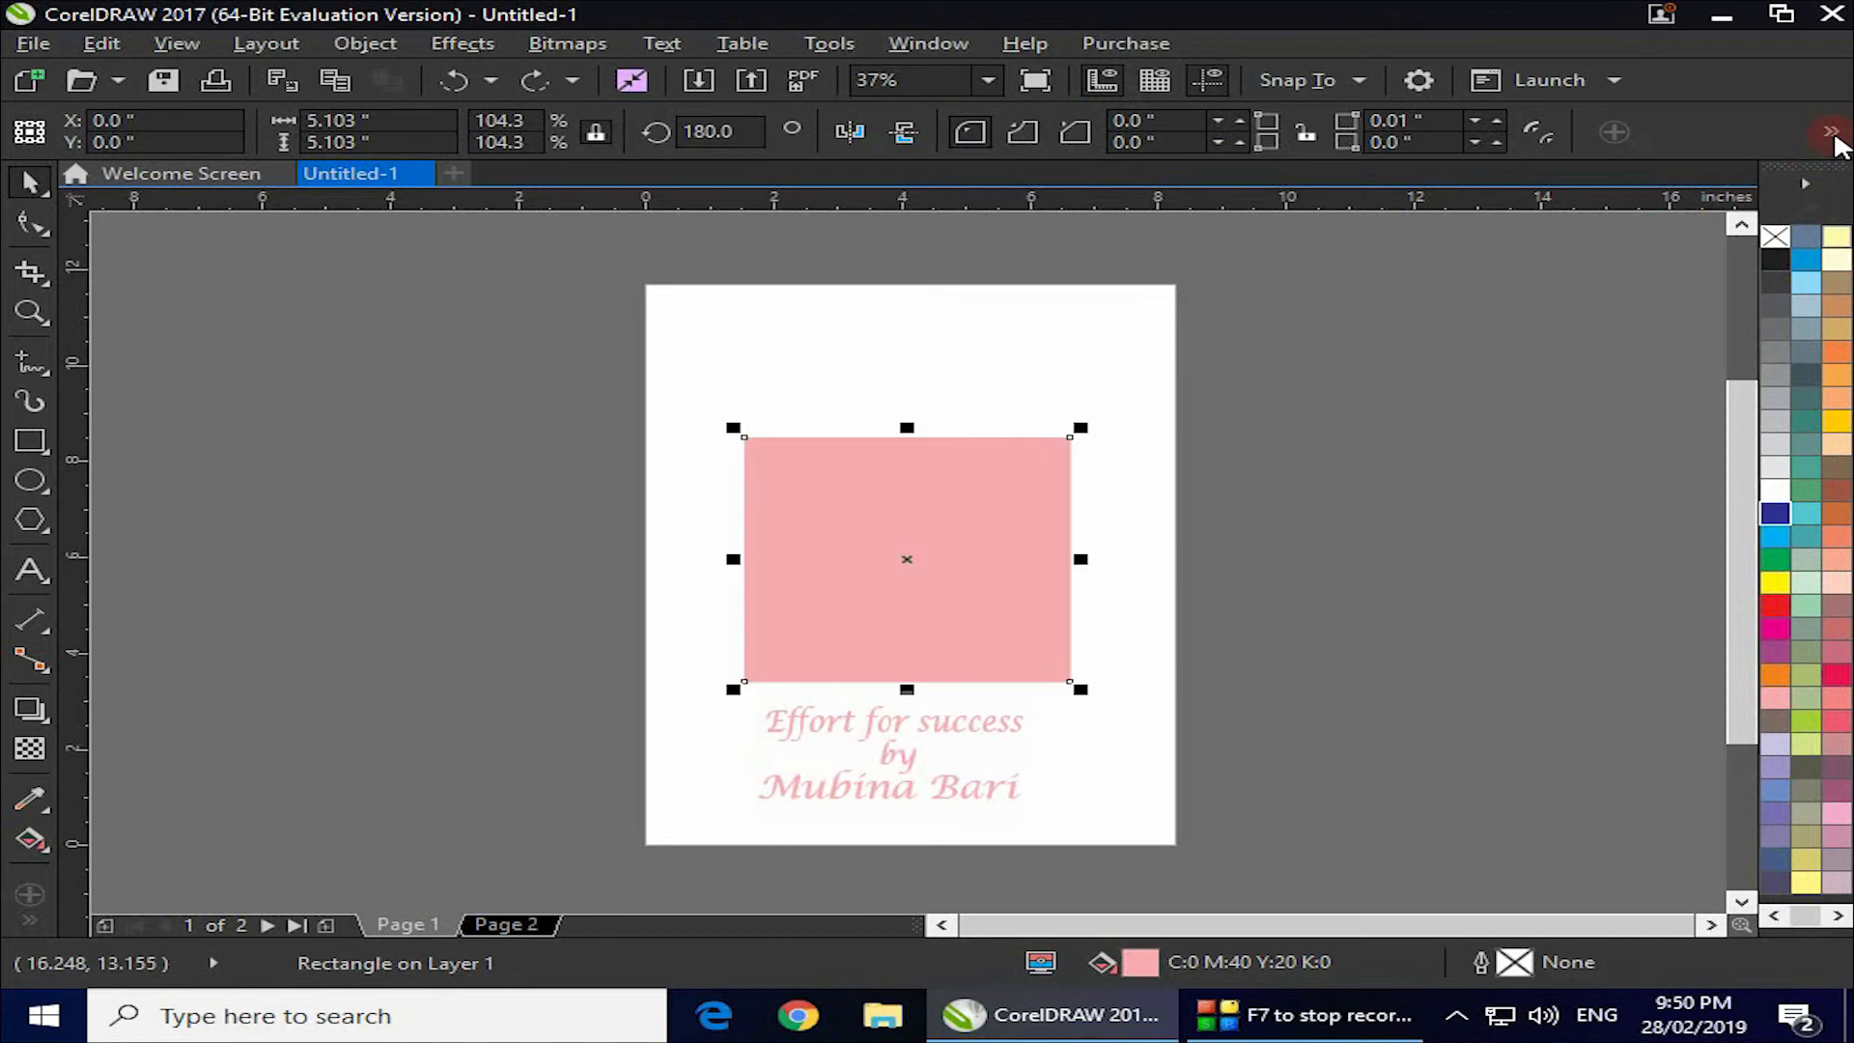
click(1831, 133)
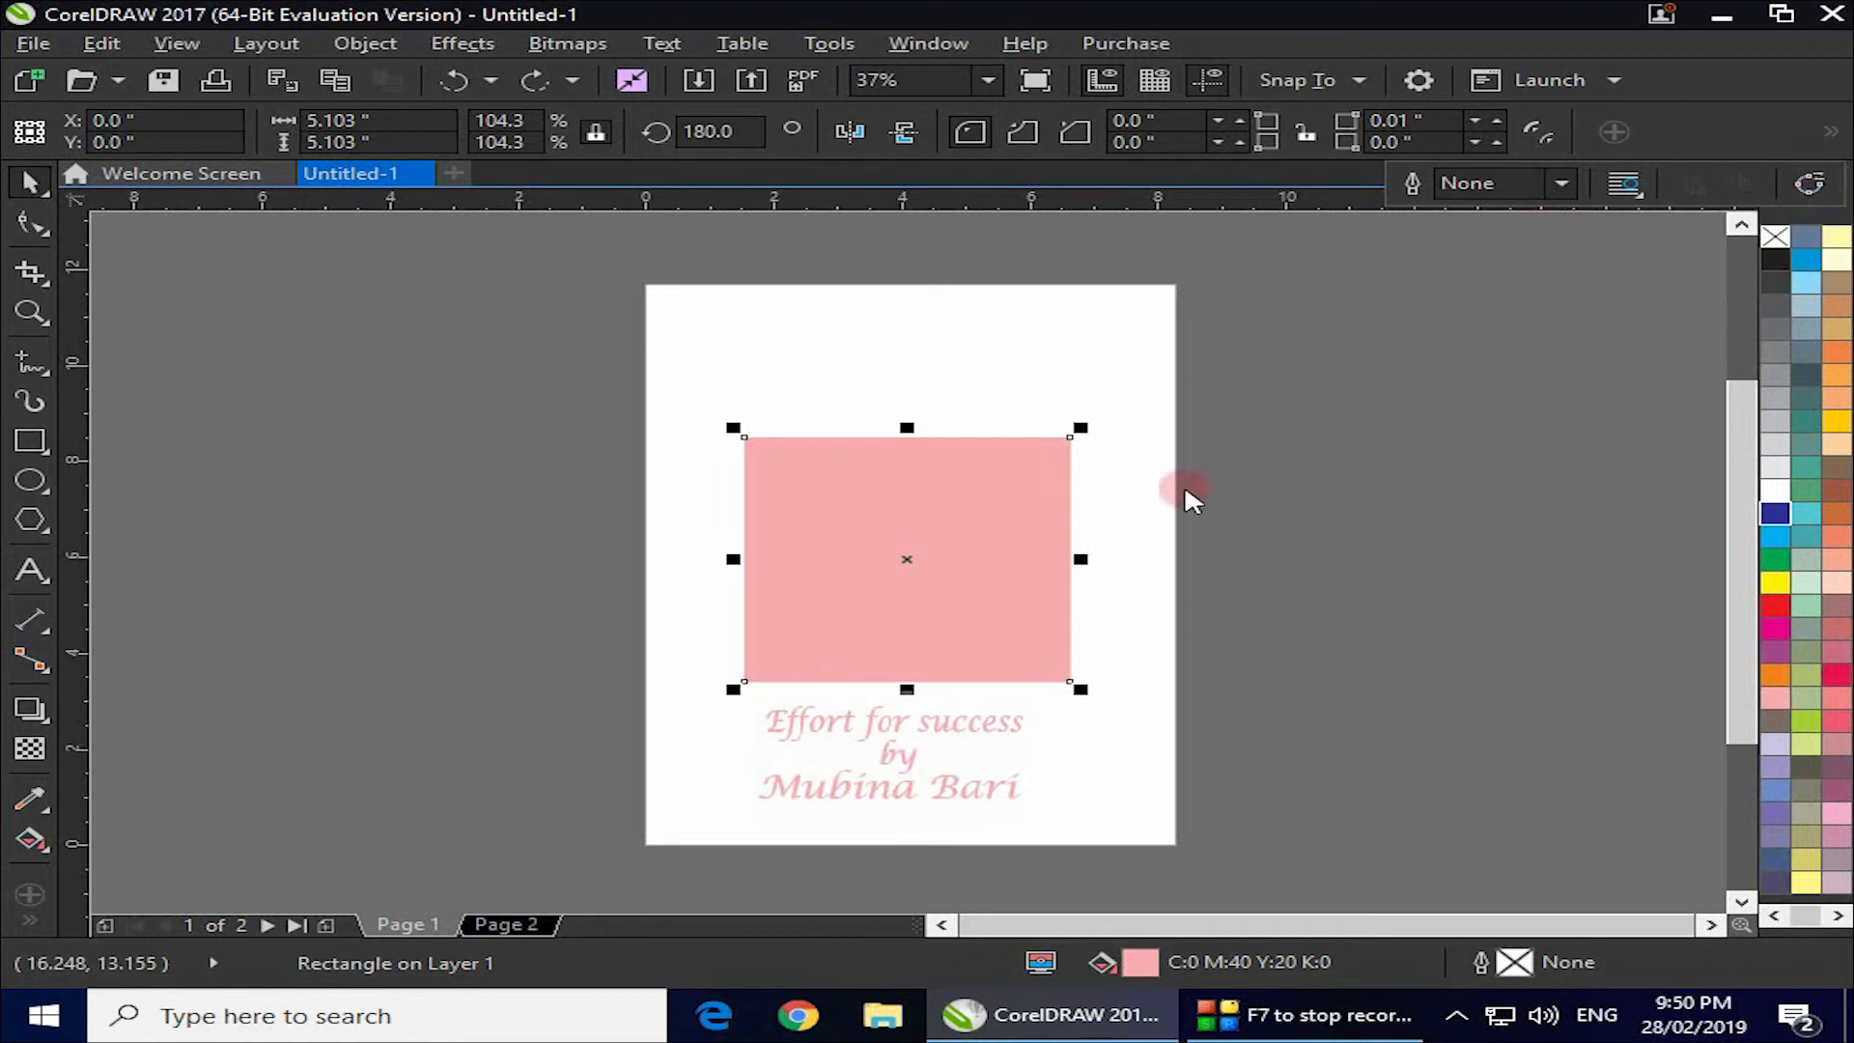
click(1477, 184)
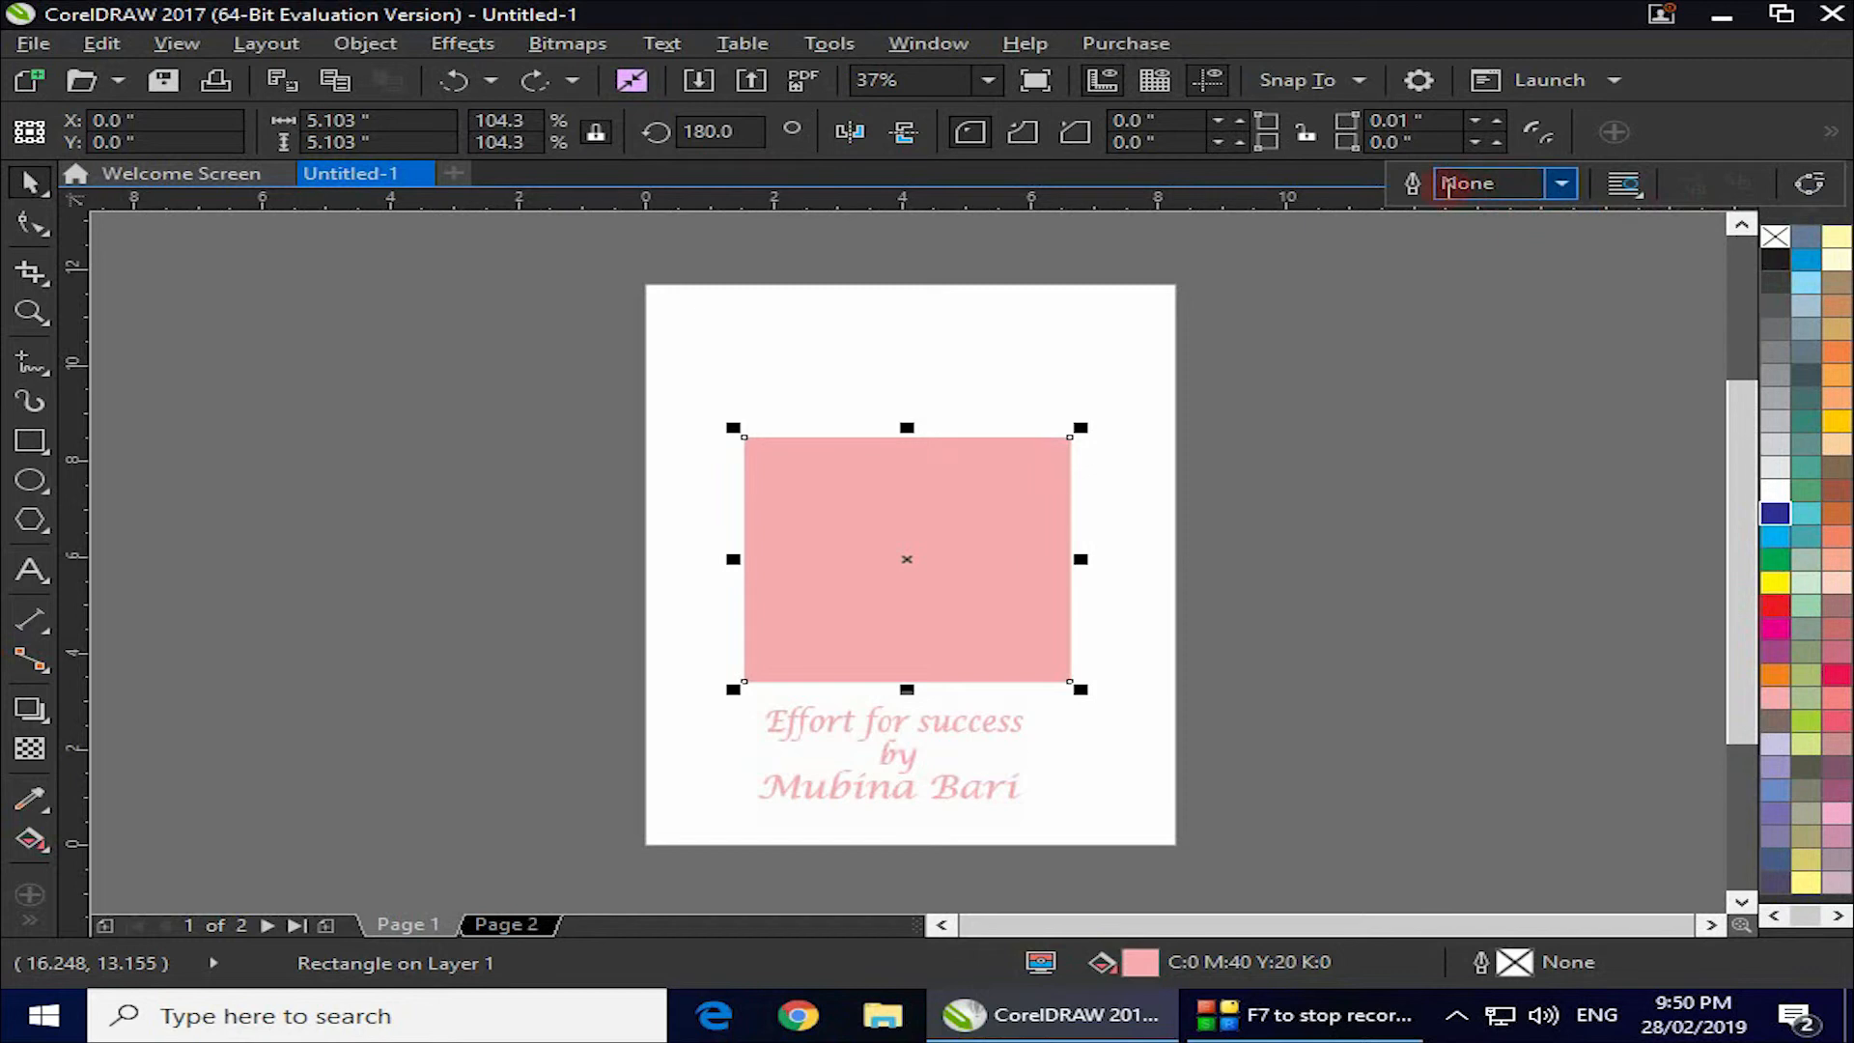
click(1562, 185)
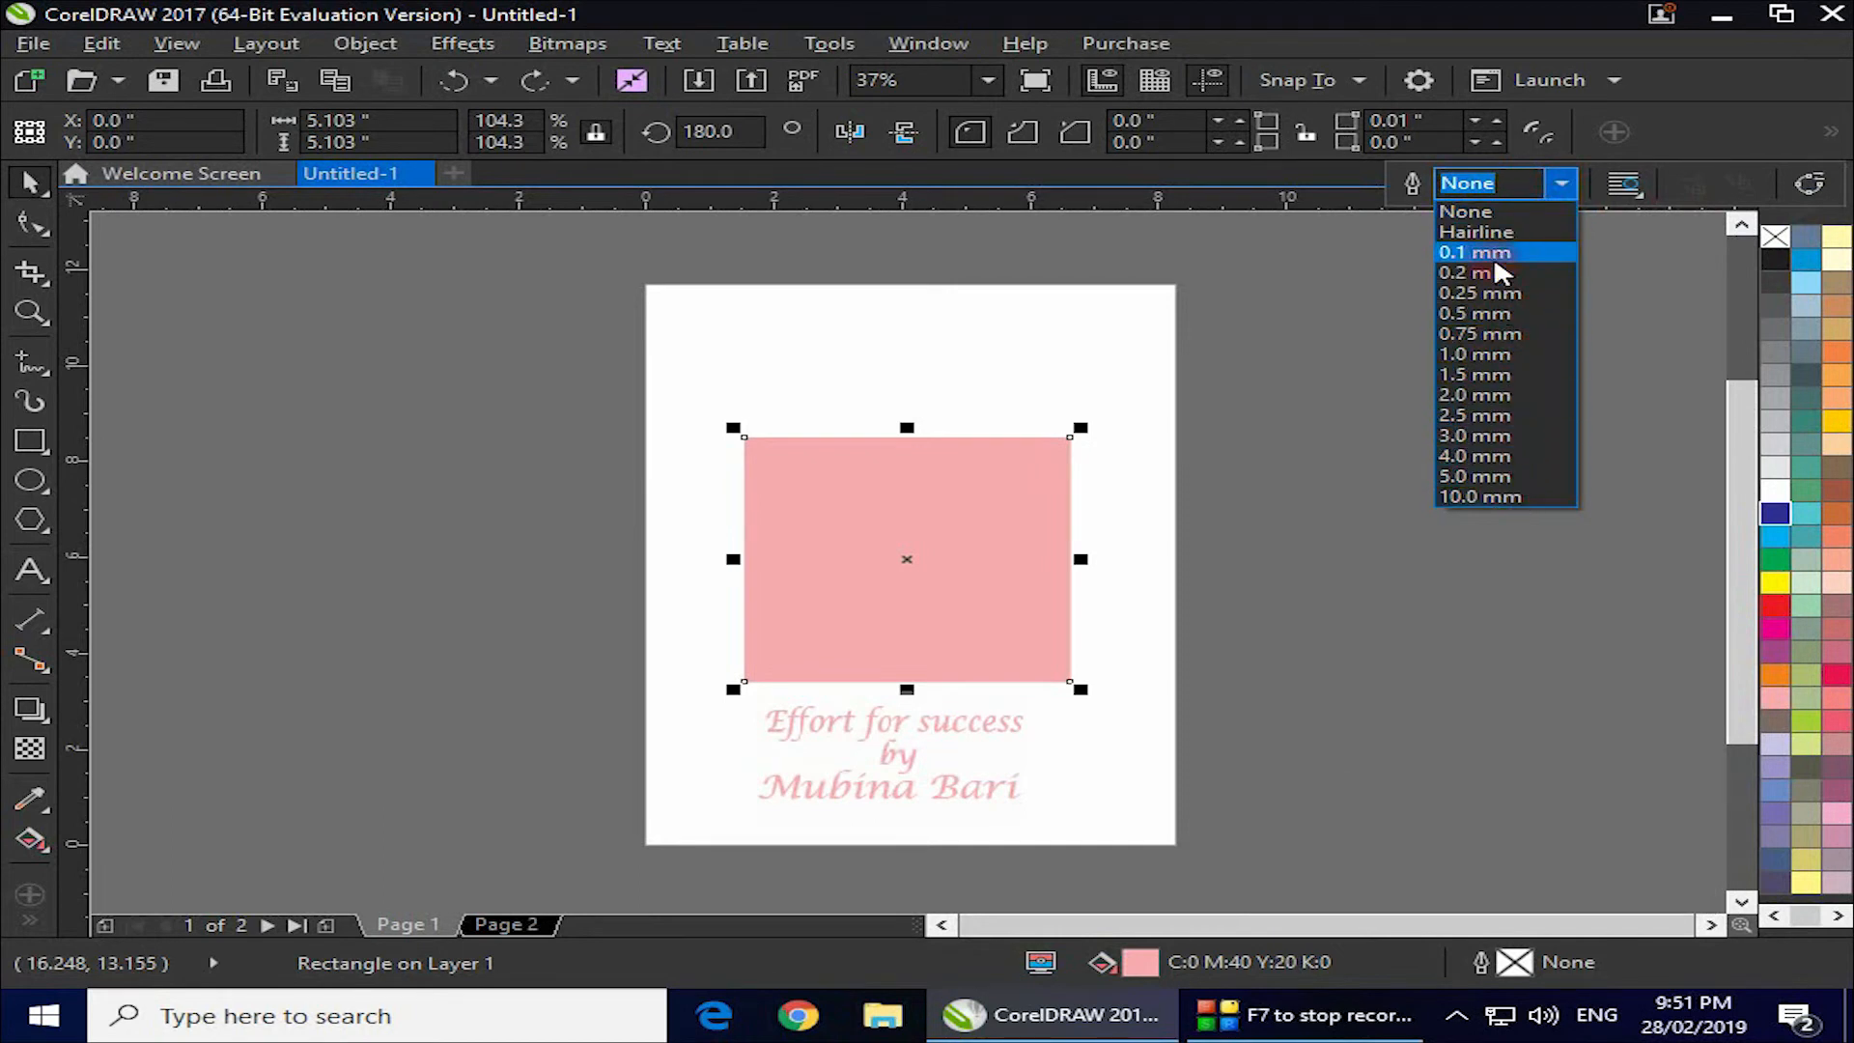
click(1503, 455)
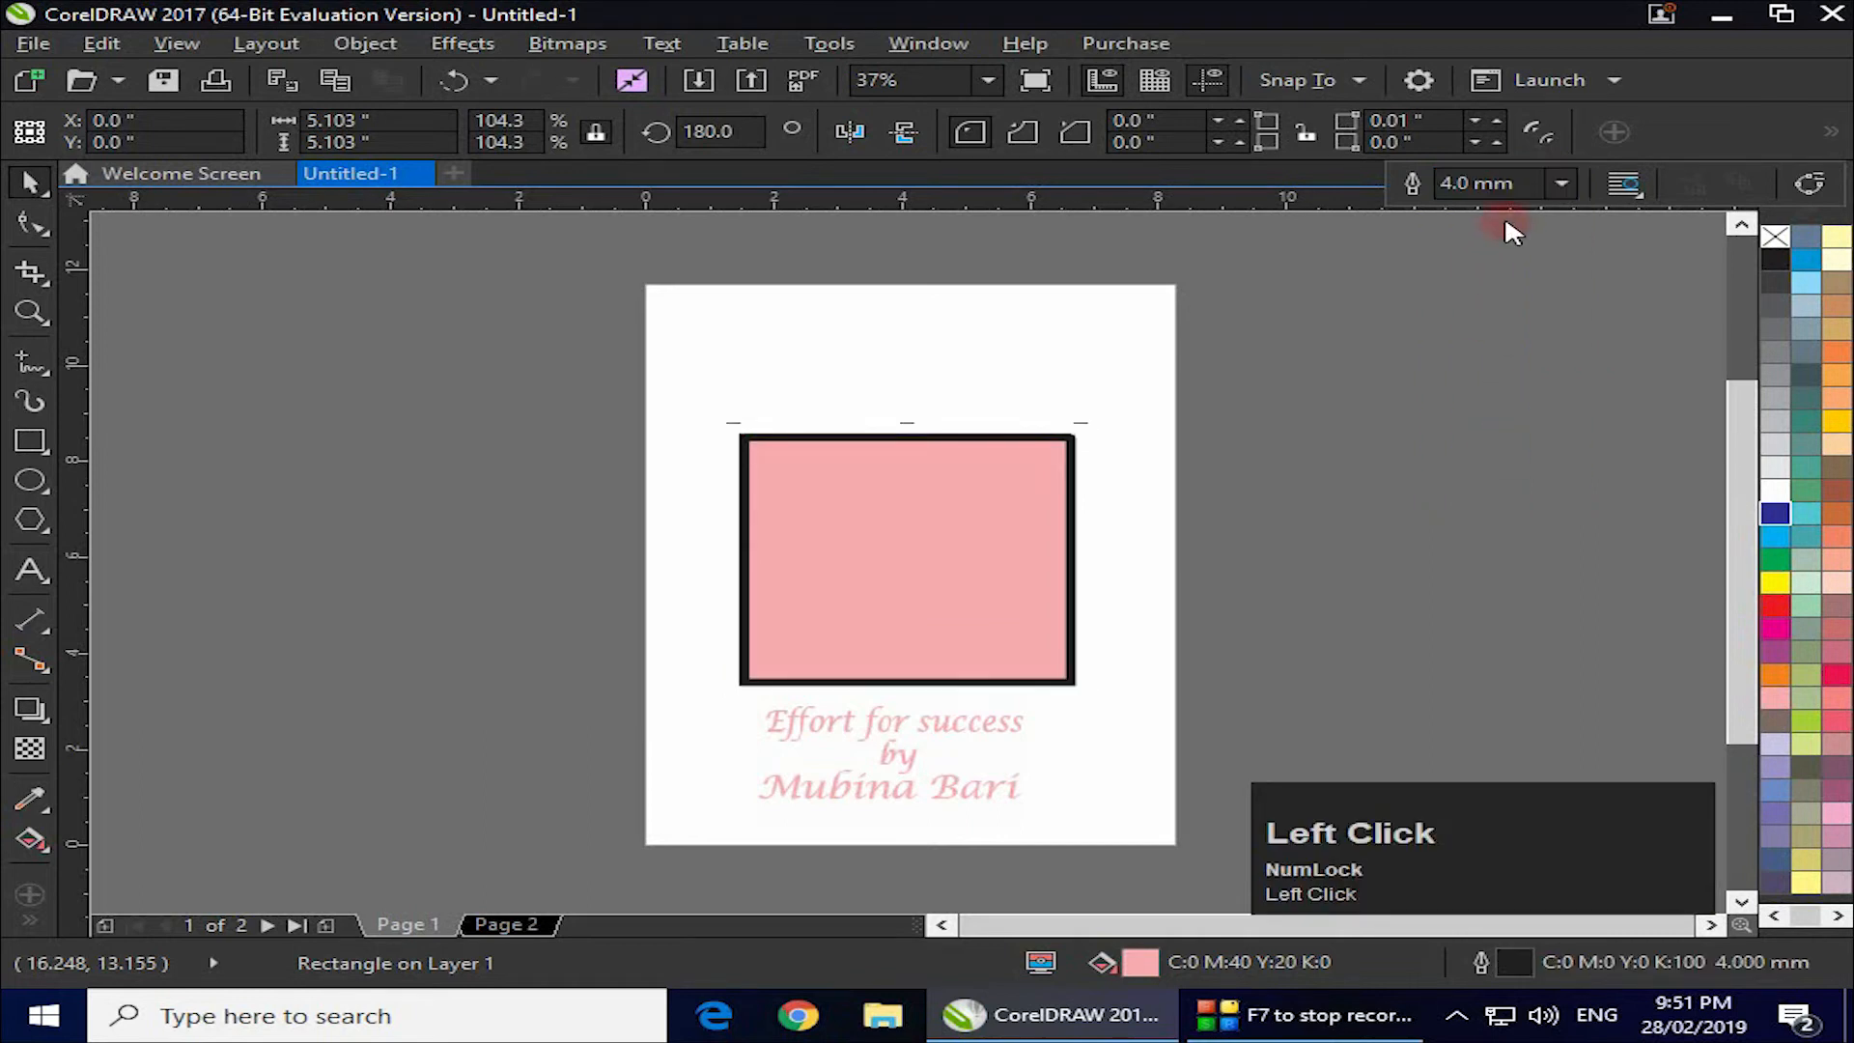
click(1559, 184)
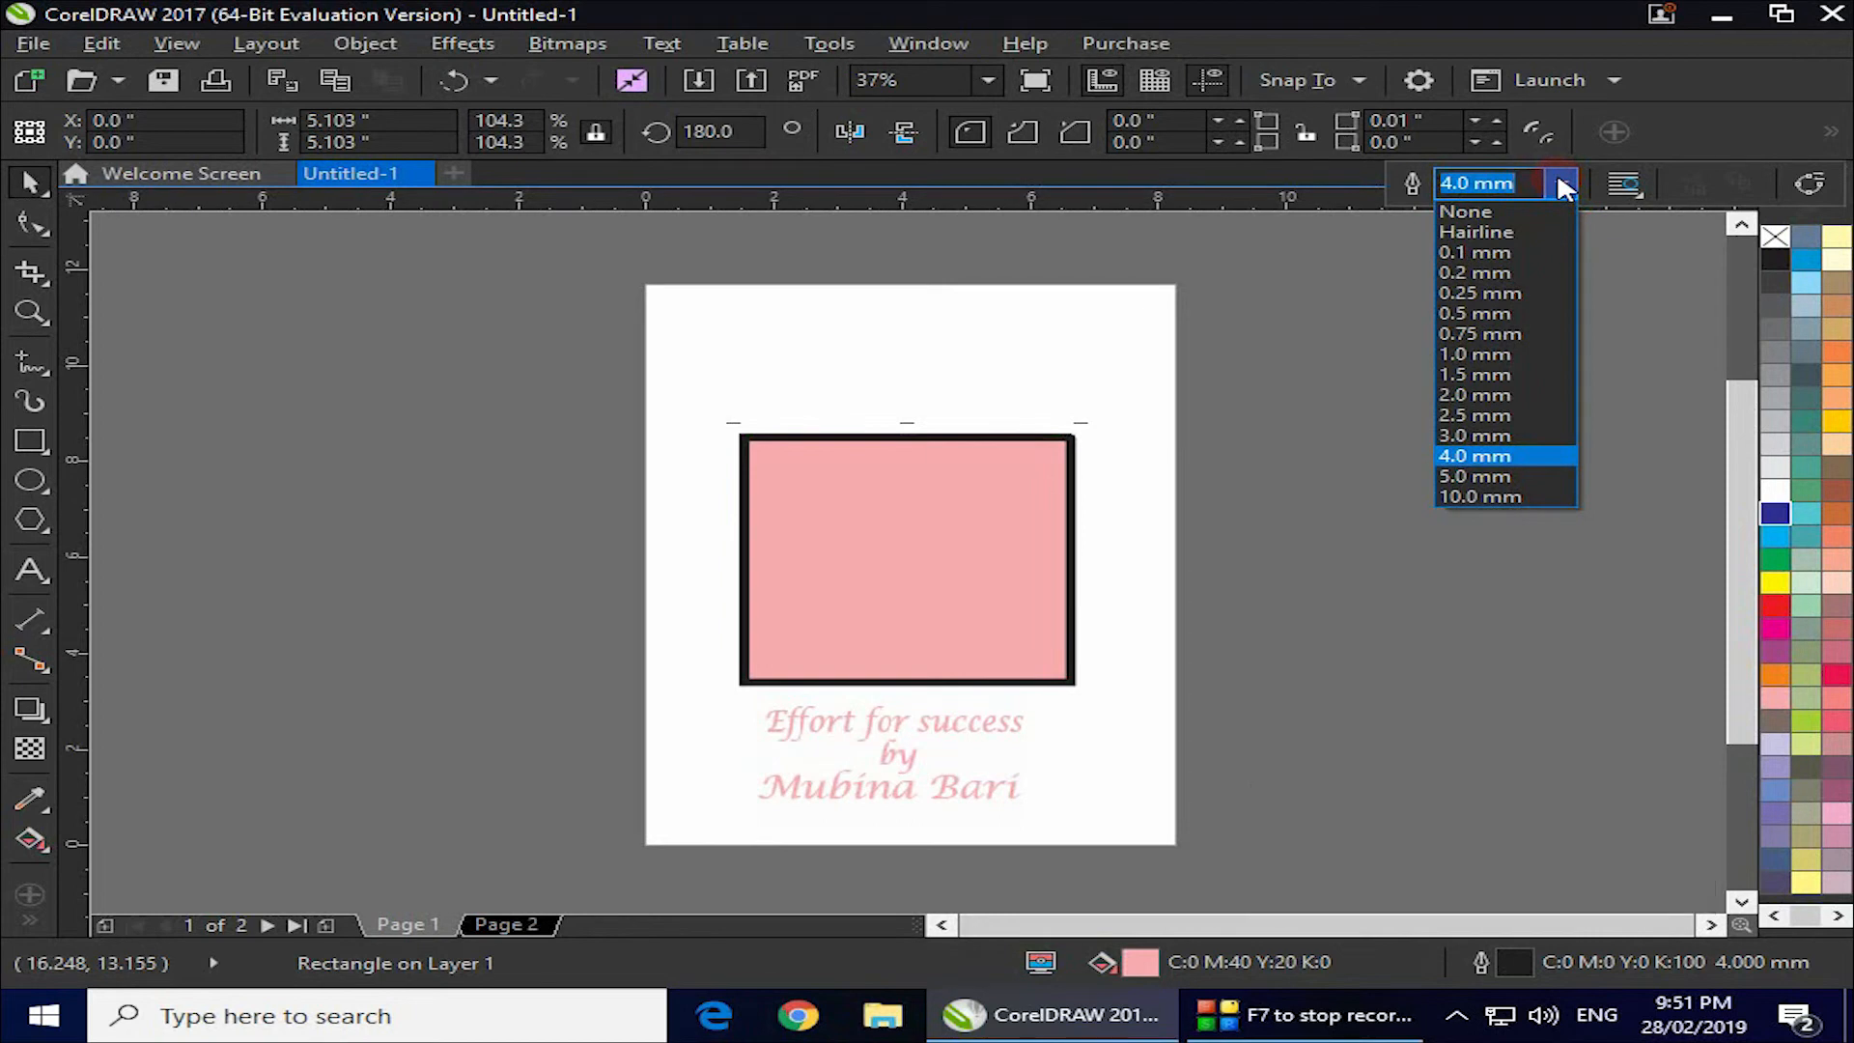
click(1486, 211)
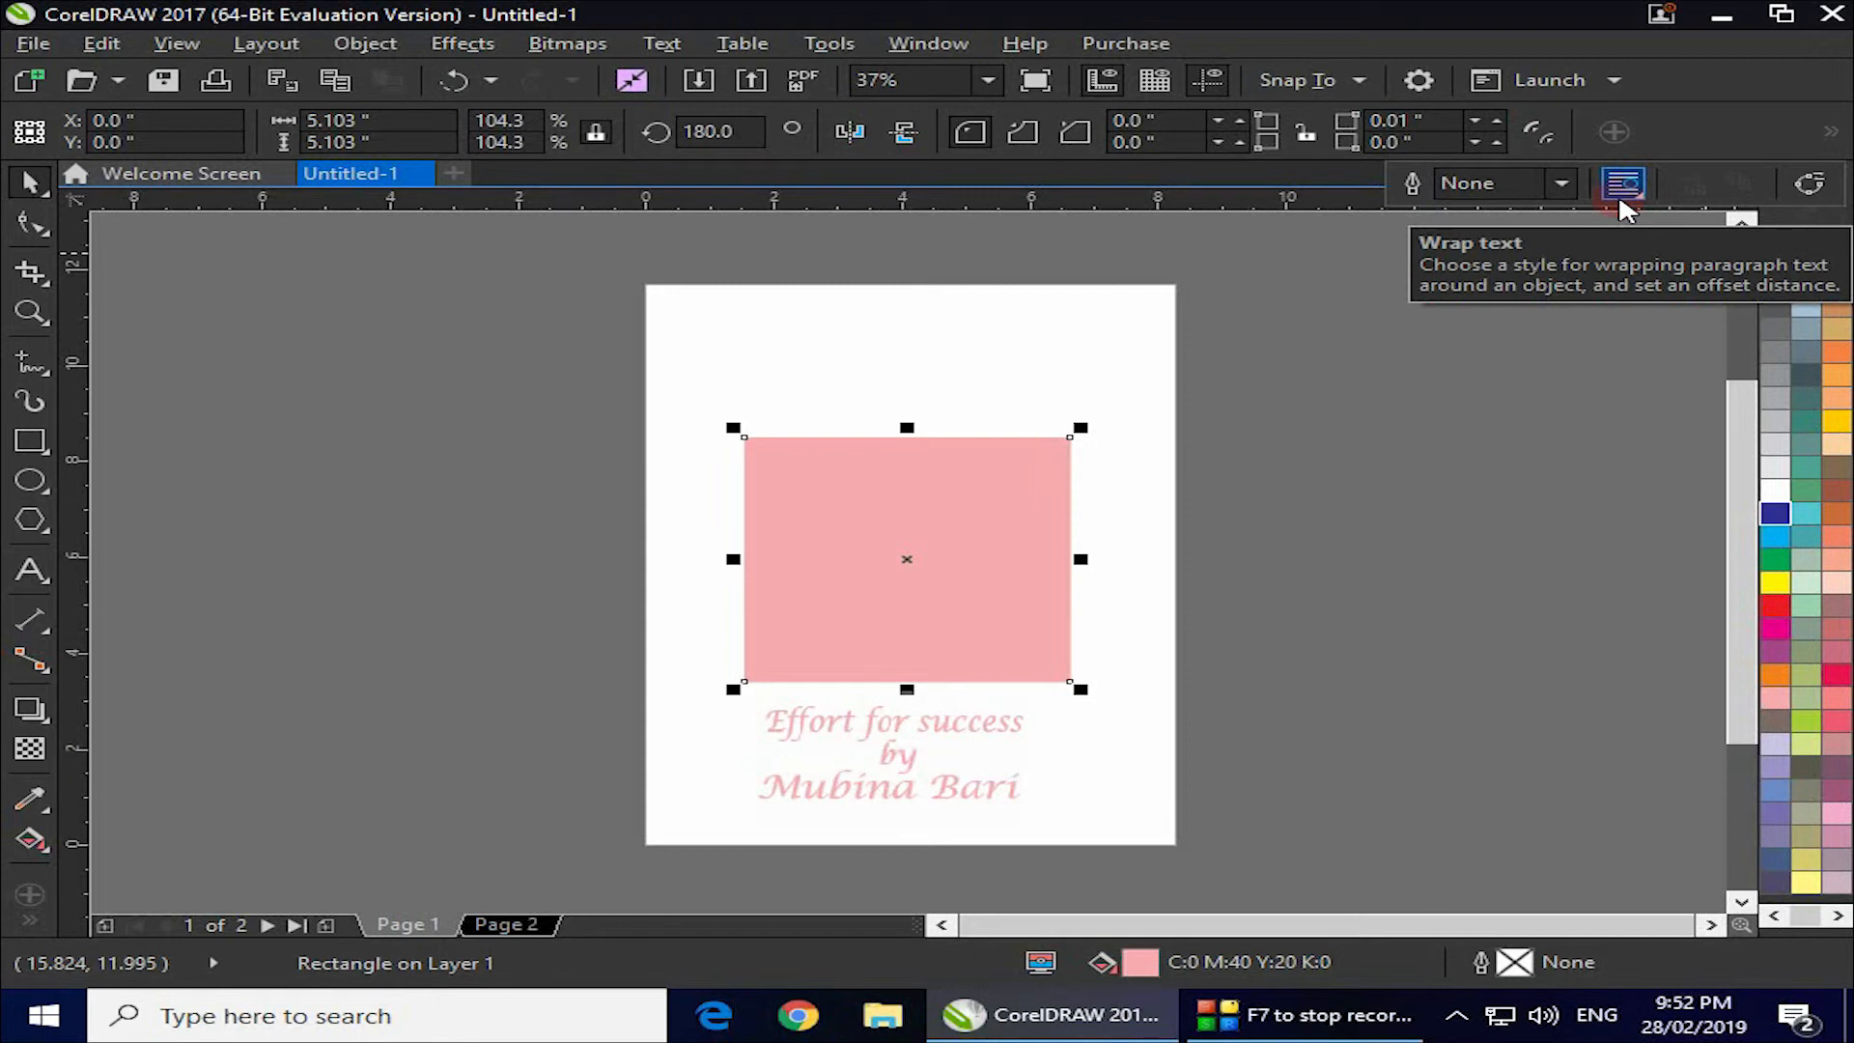
On Page 2, draw a rectangle about 3.59 by 2.99 inches over the paragraph text and fill it with cyan.
click(512, 925)
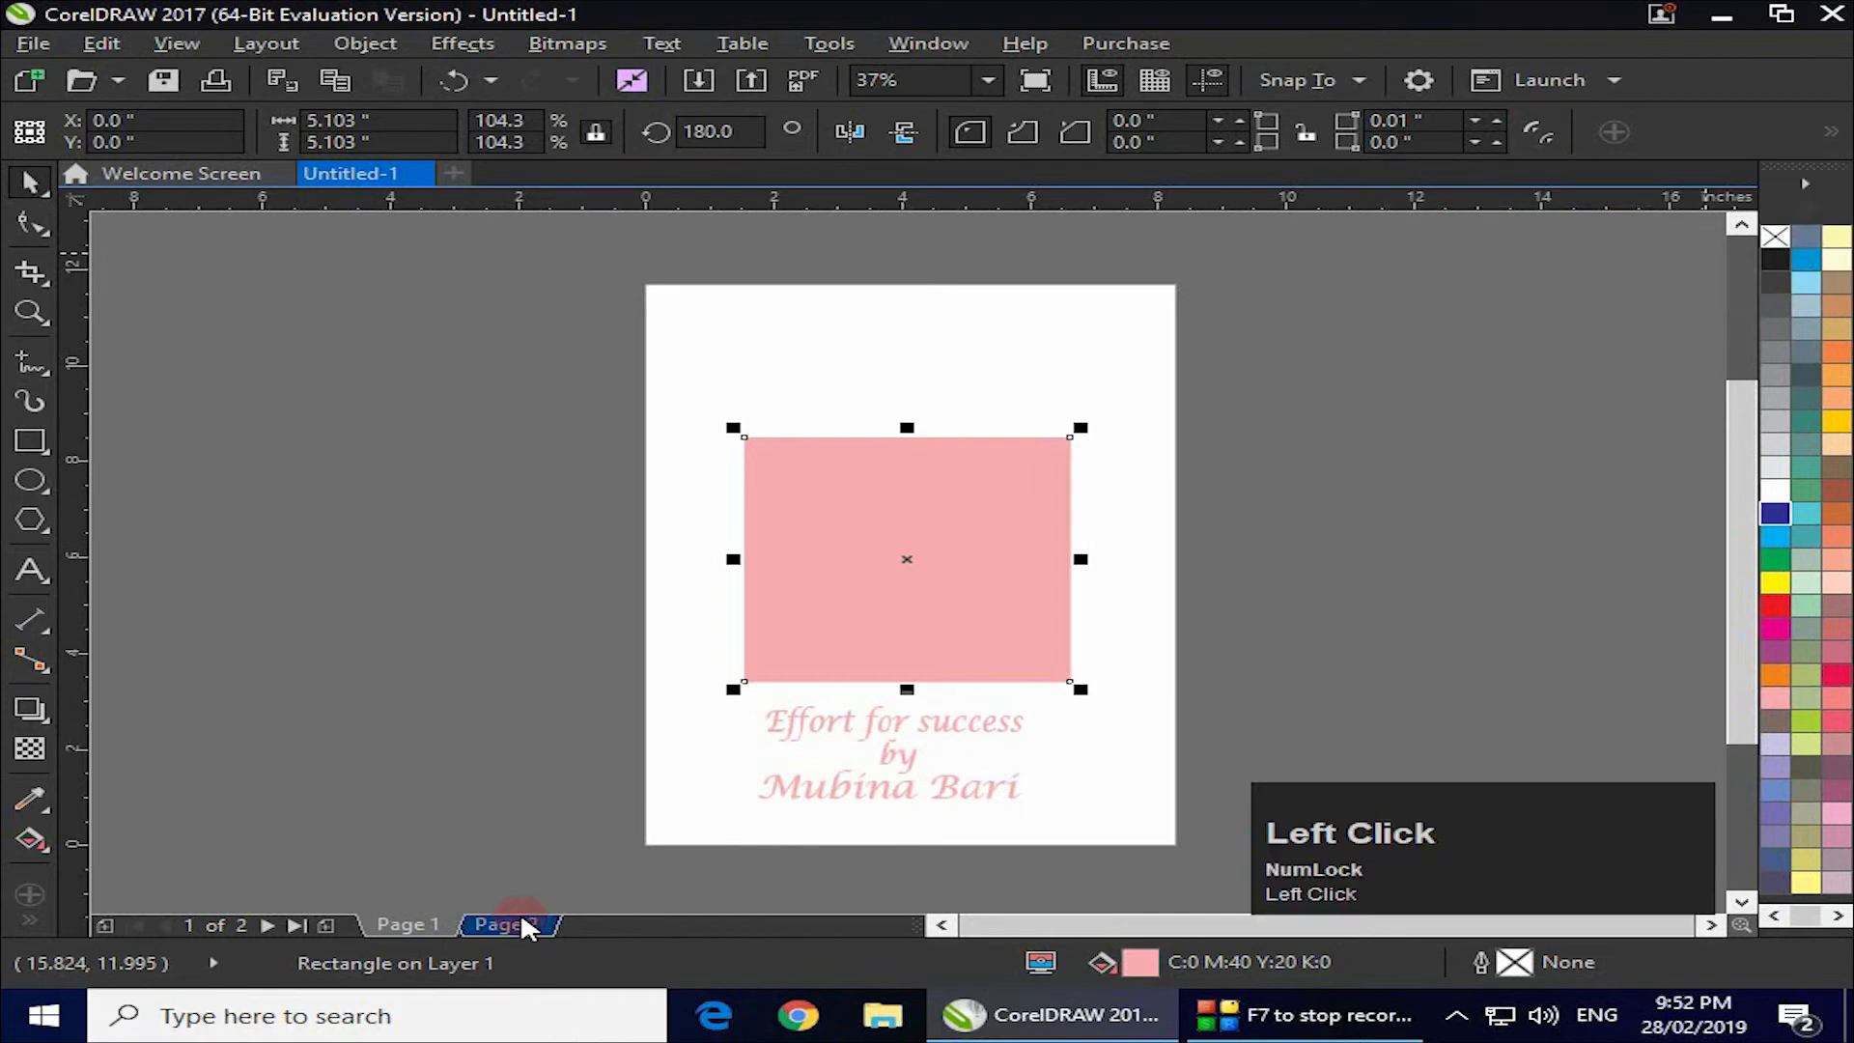
click(782, 480)
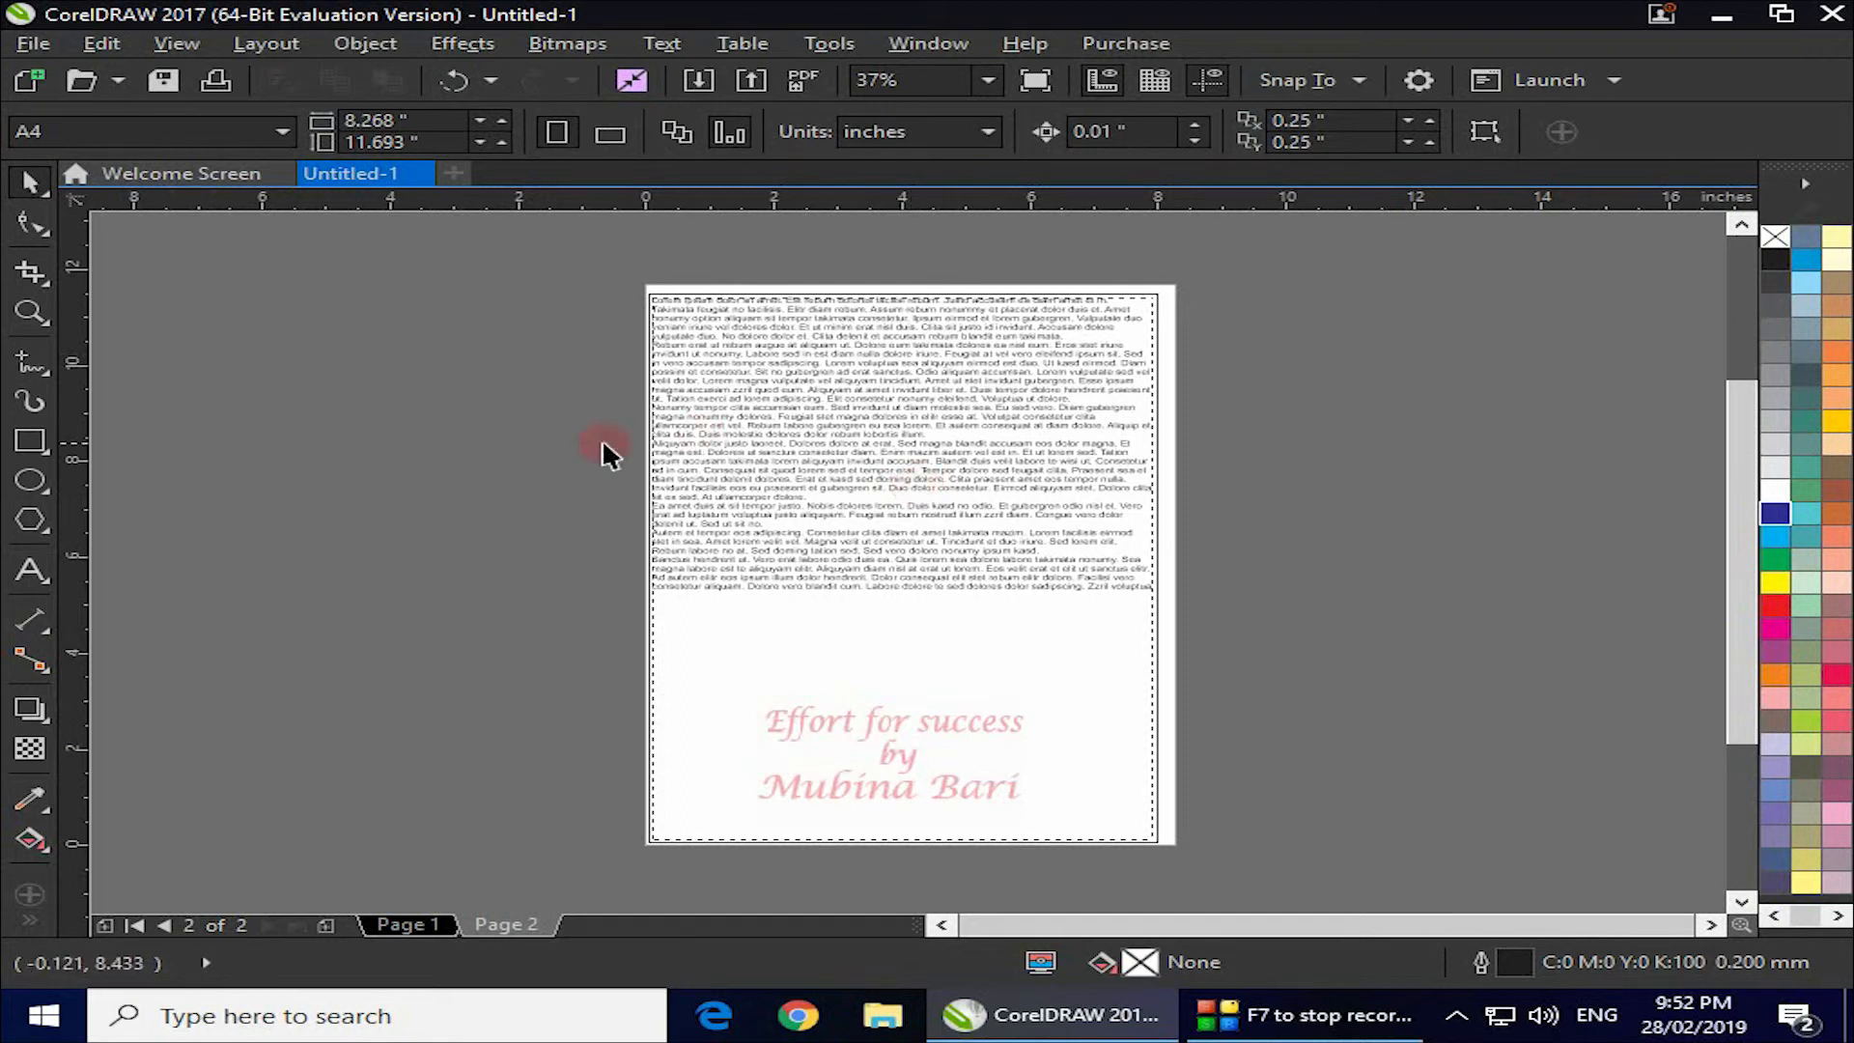
click(32, 441)
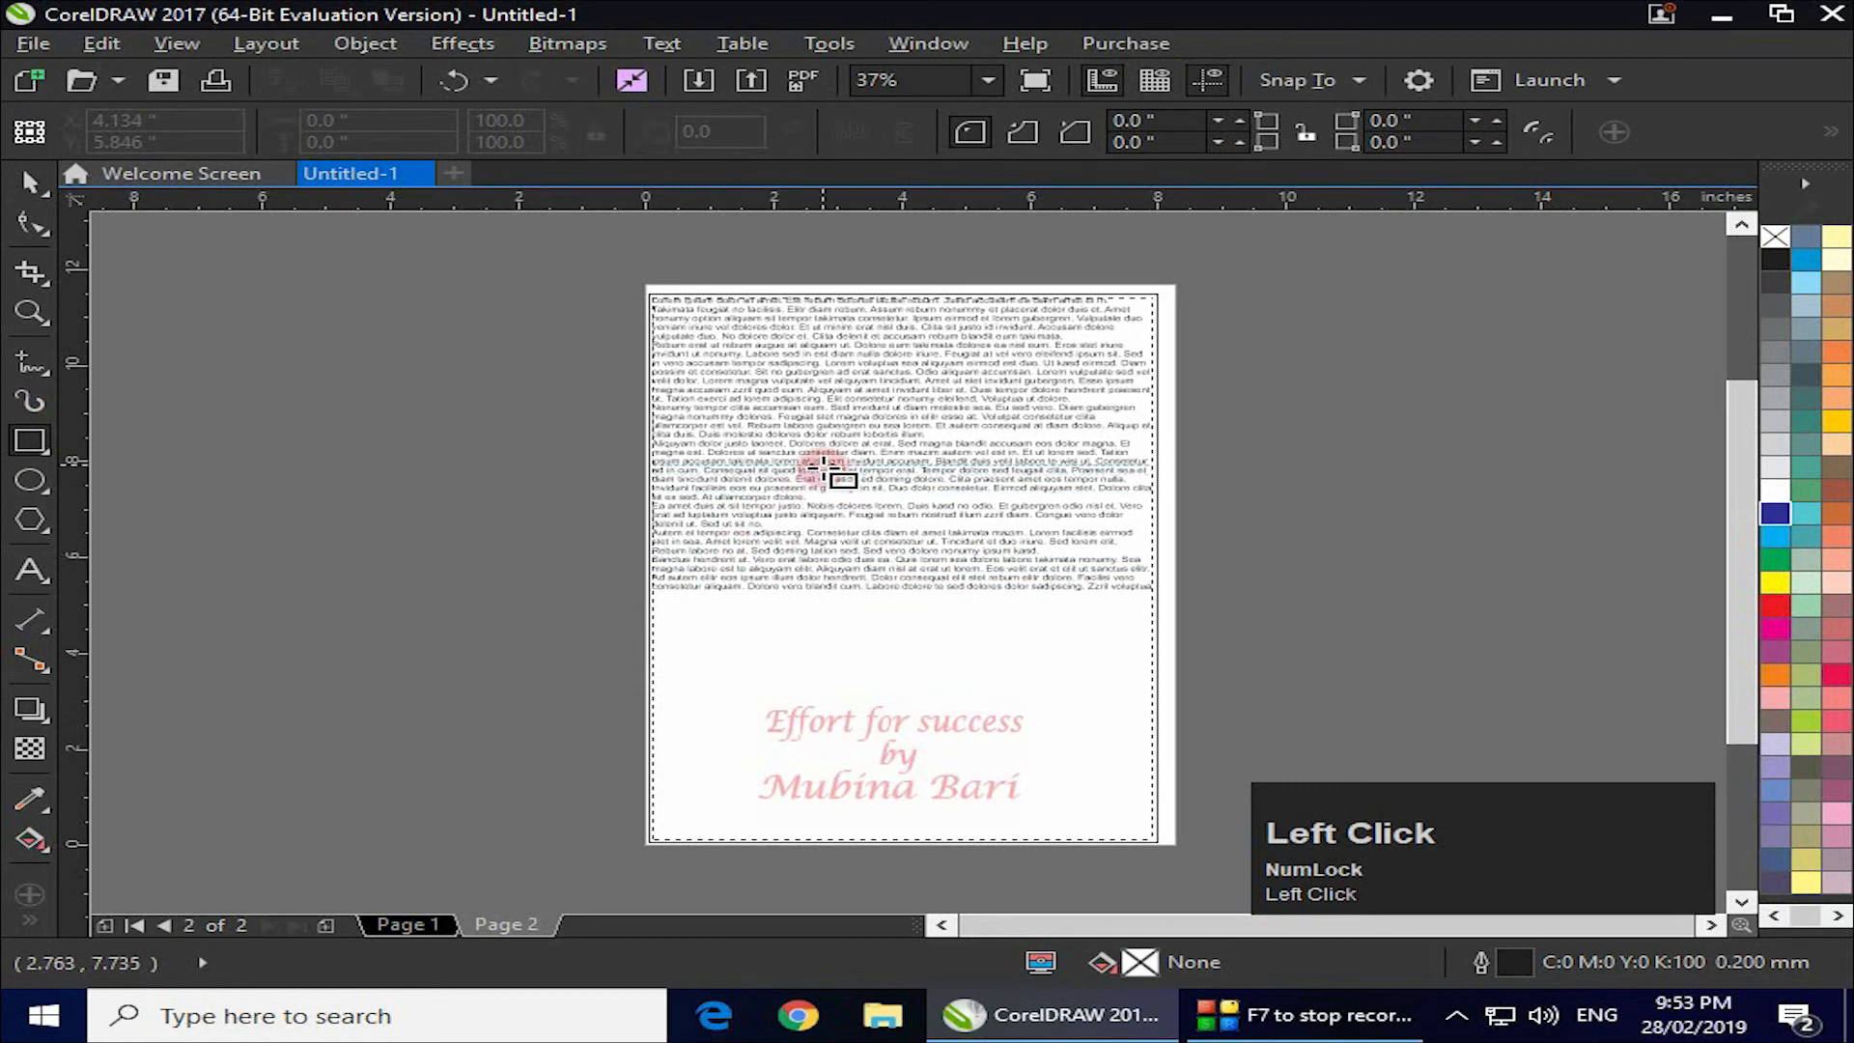
mouse_move(853, 465)
mouse_down()
mouse_move(907, 583)
mouse_move(1076, 628)
mouse_move(1100, 599)
mouse_move(1082, 608)
mouse_up()
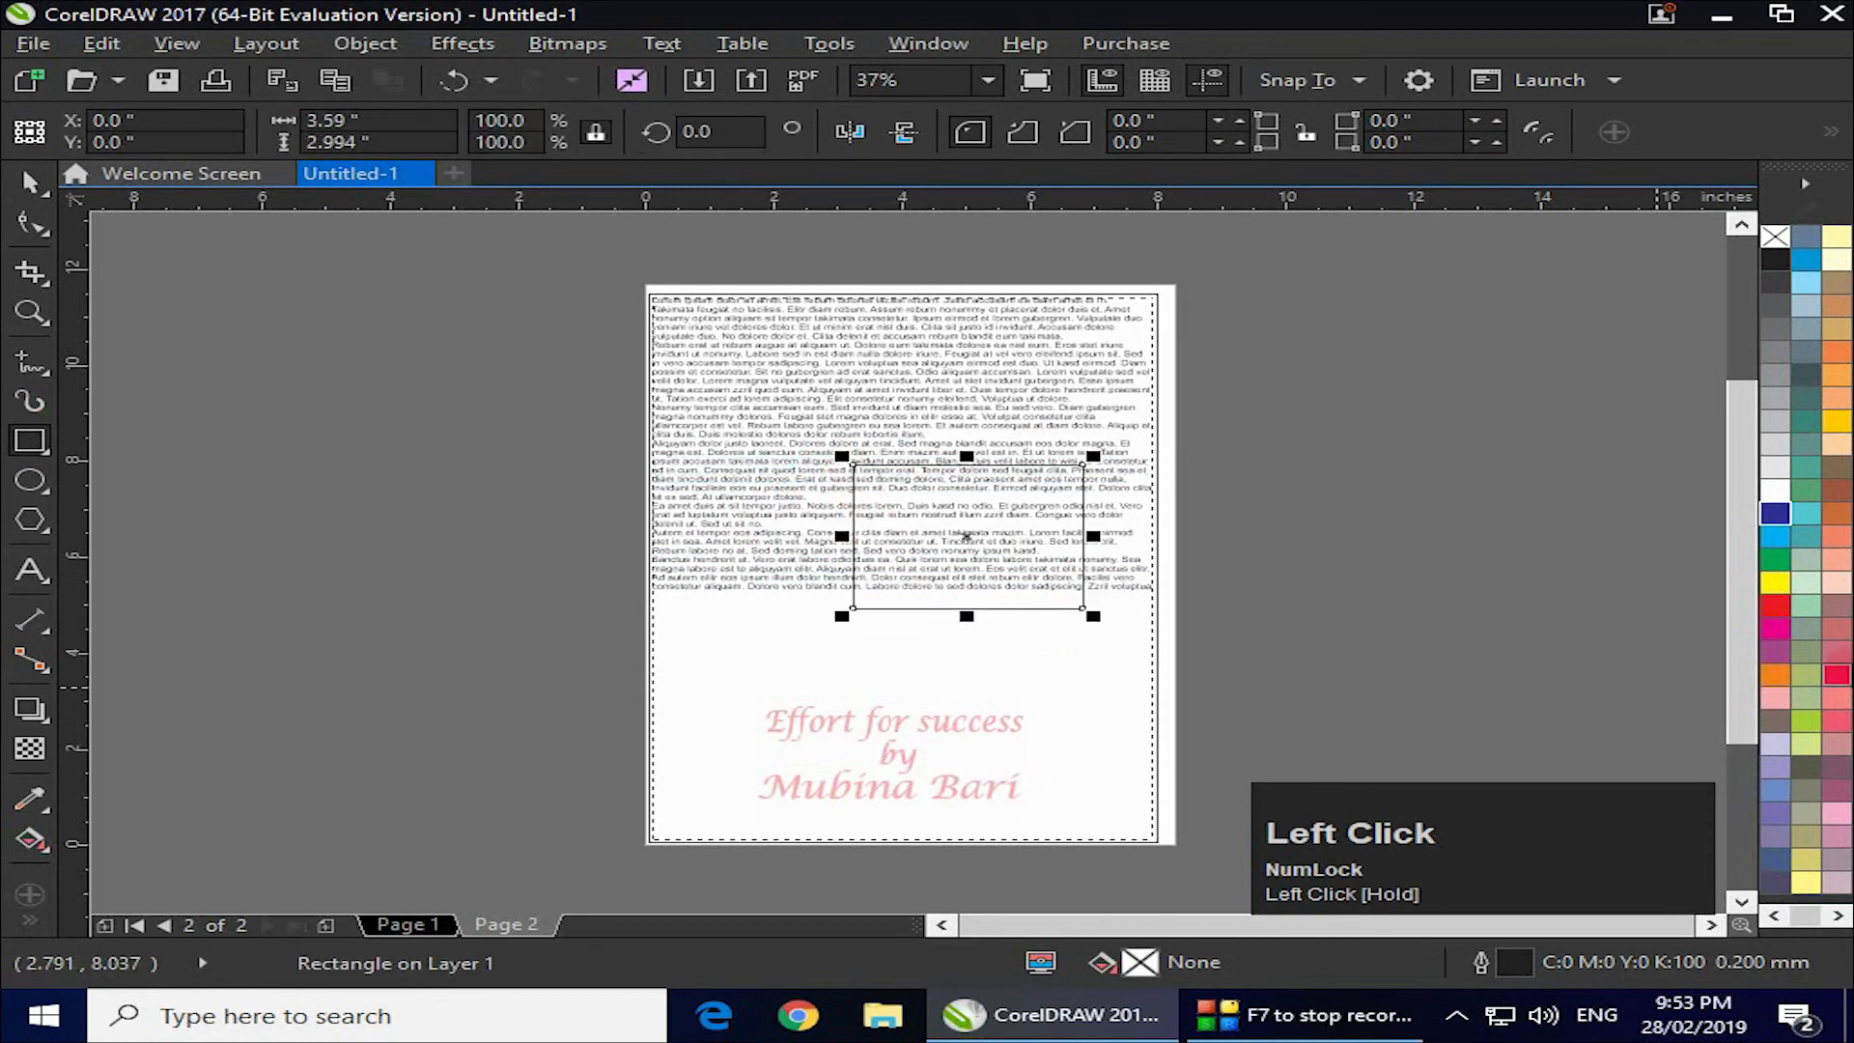
click(1775, 536)
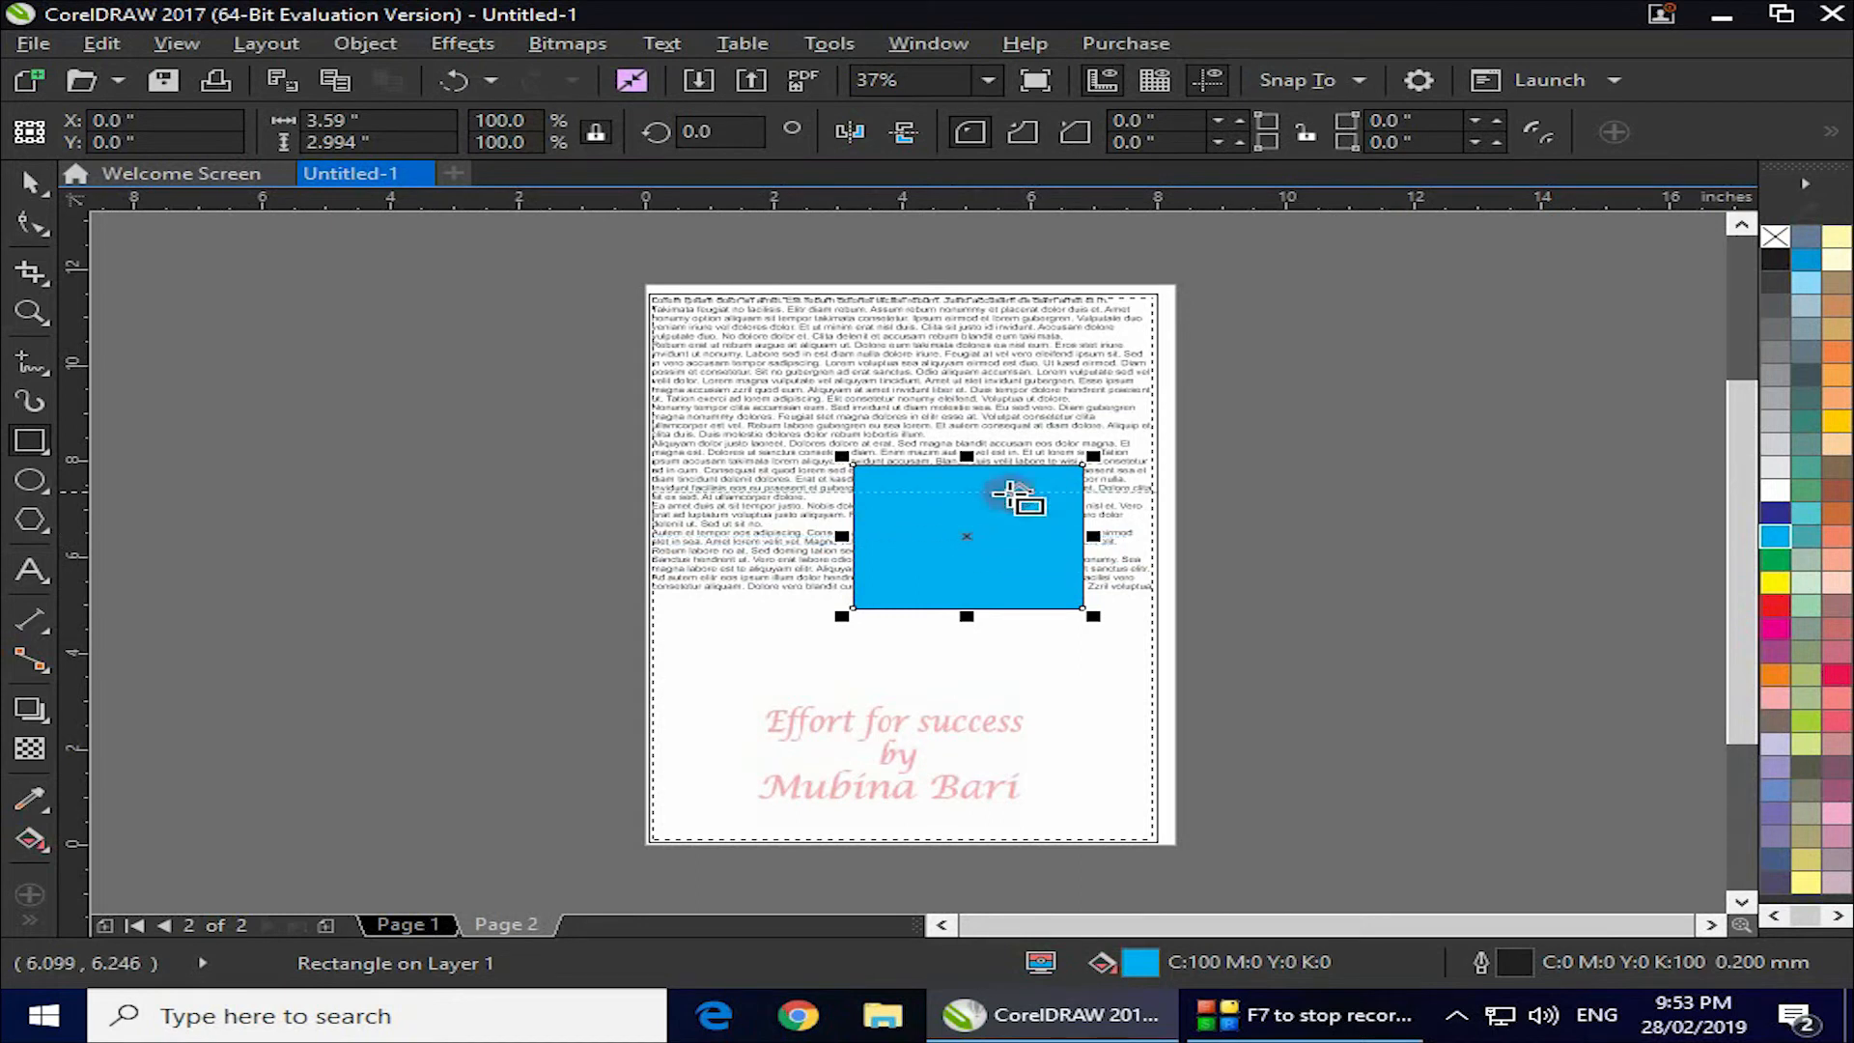
click(31, 184)
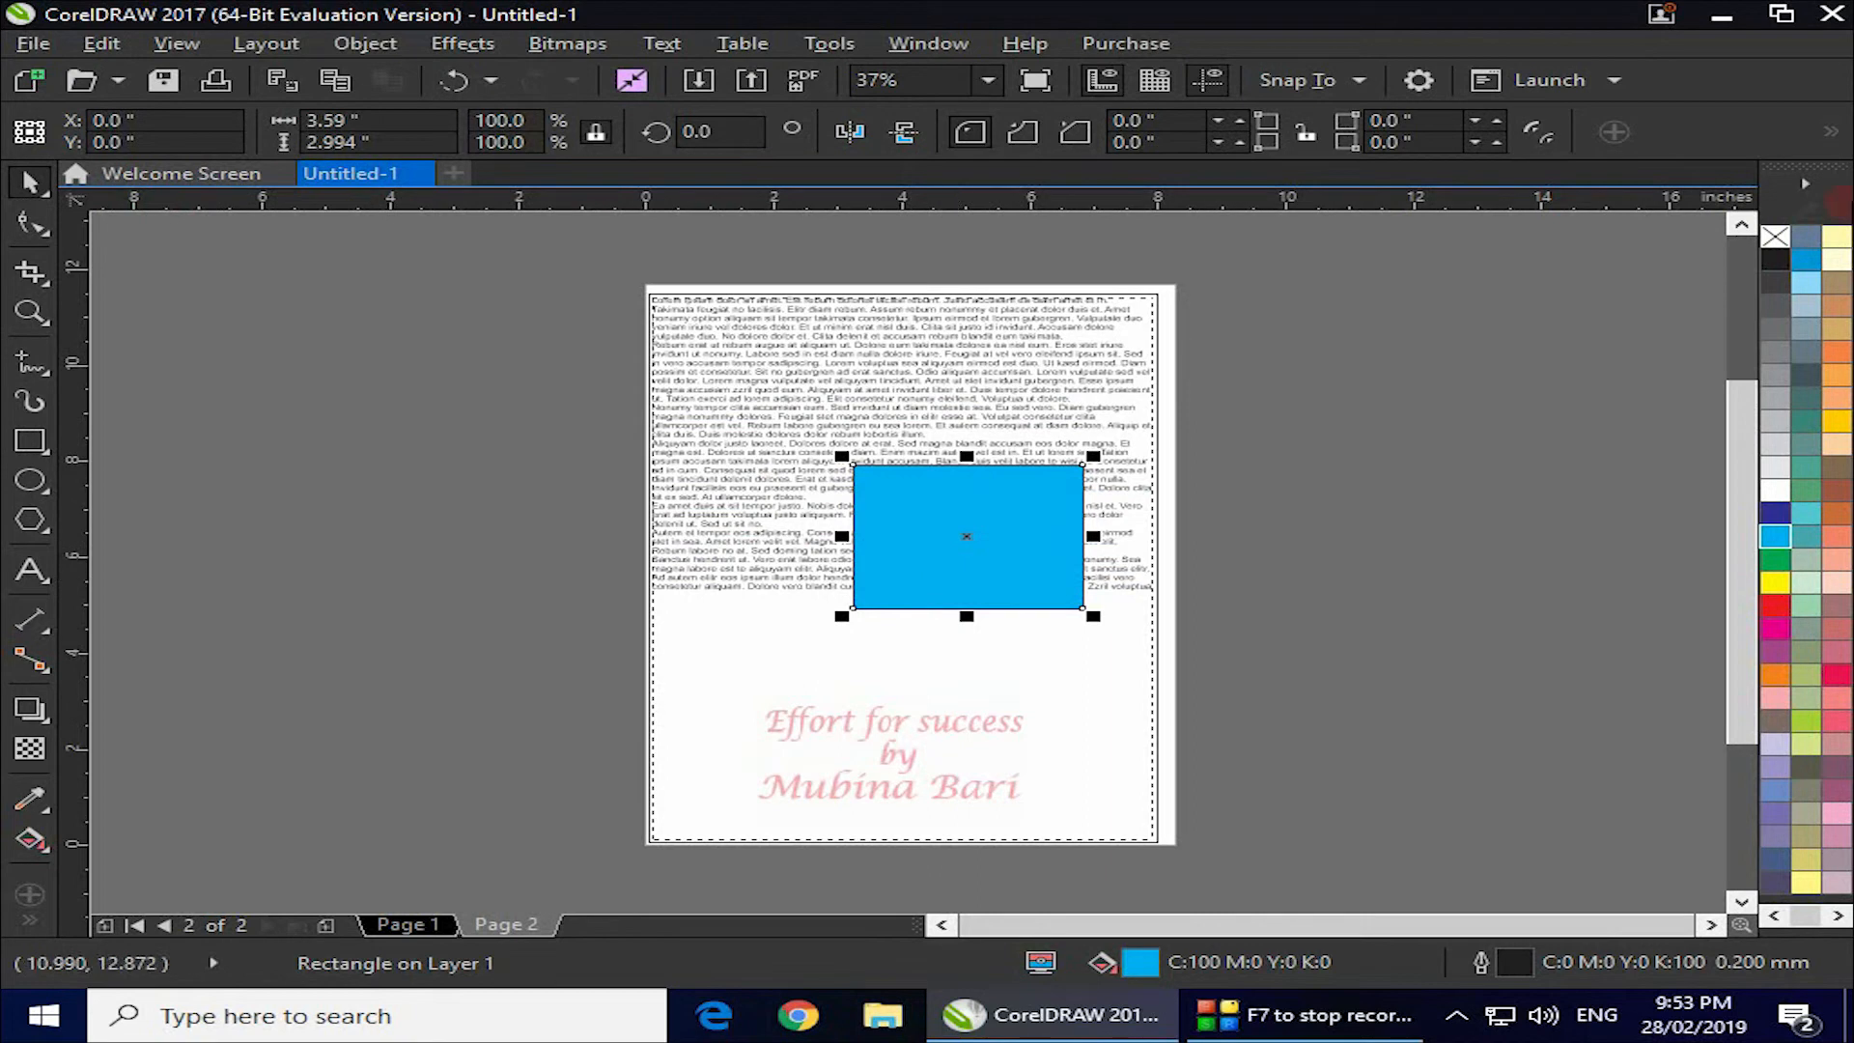
Try the contour text wraps Text Flows Left and Text Flows Right on the cyan rectangle, ending with Straddle Text.
click(1834, 133)
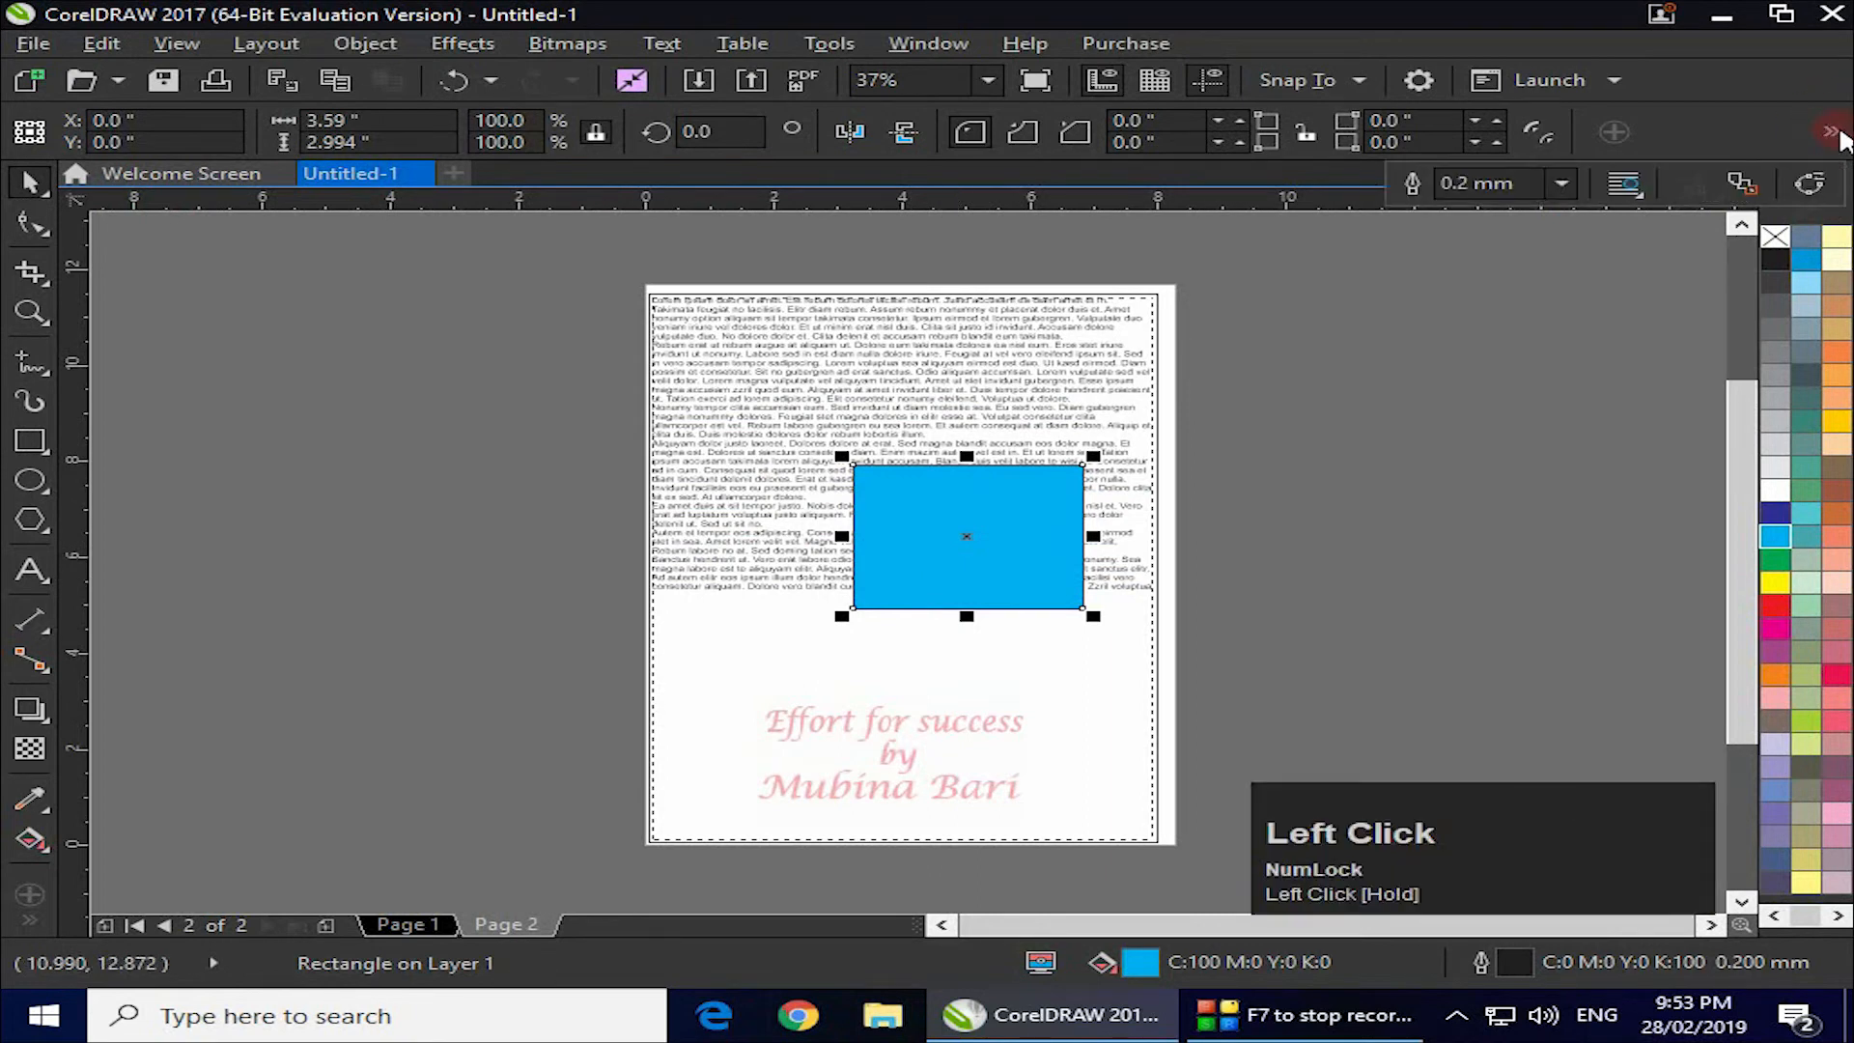
click(1632, 186)
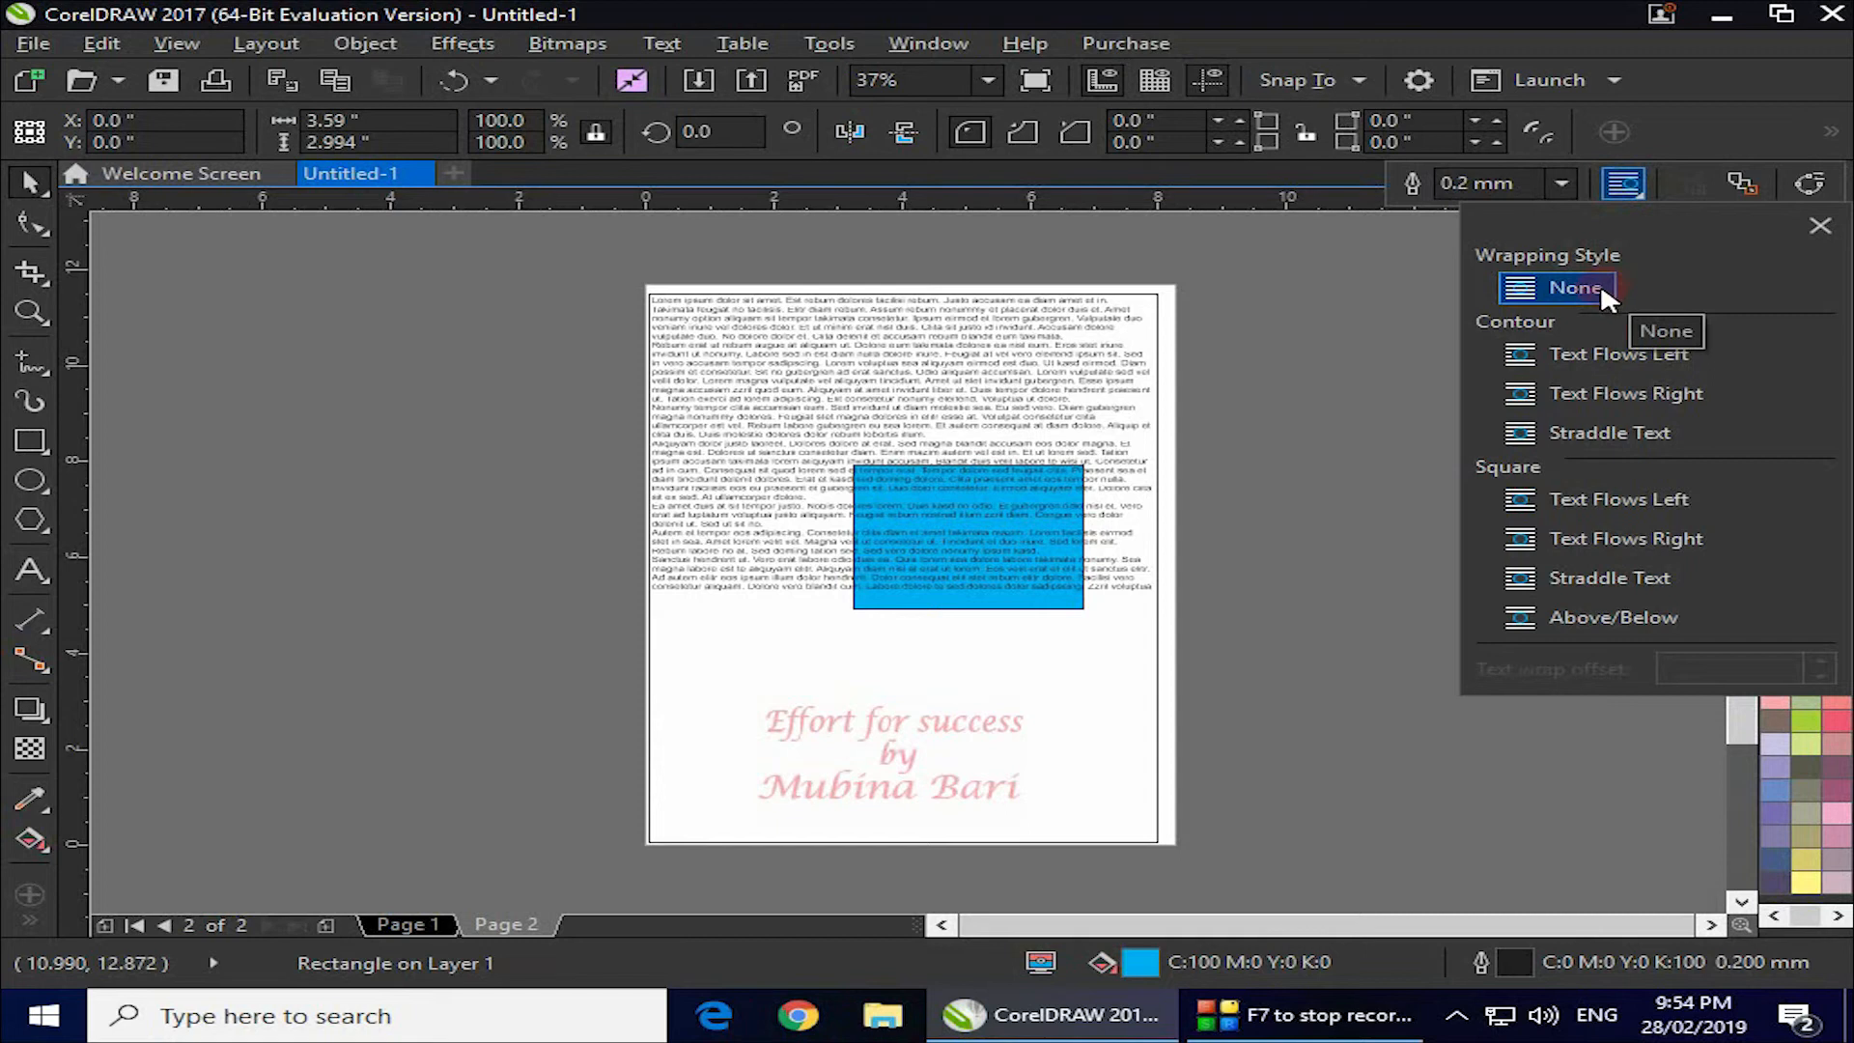
click(1601, 343)
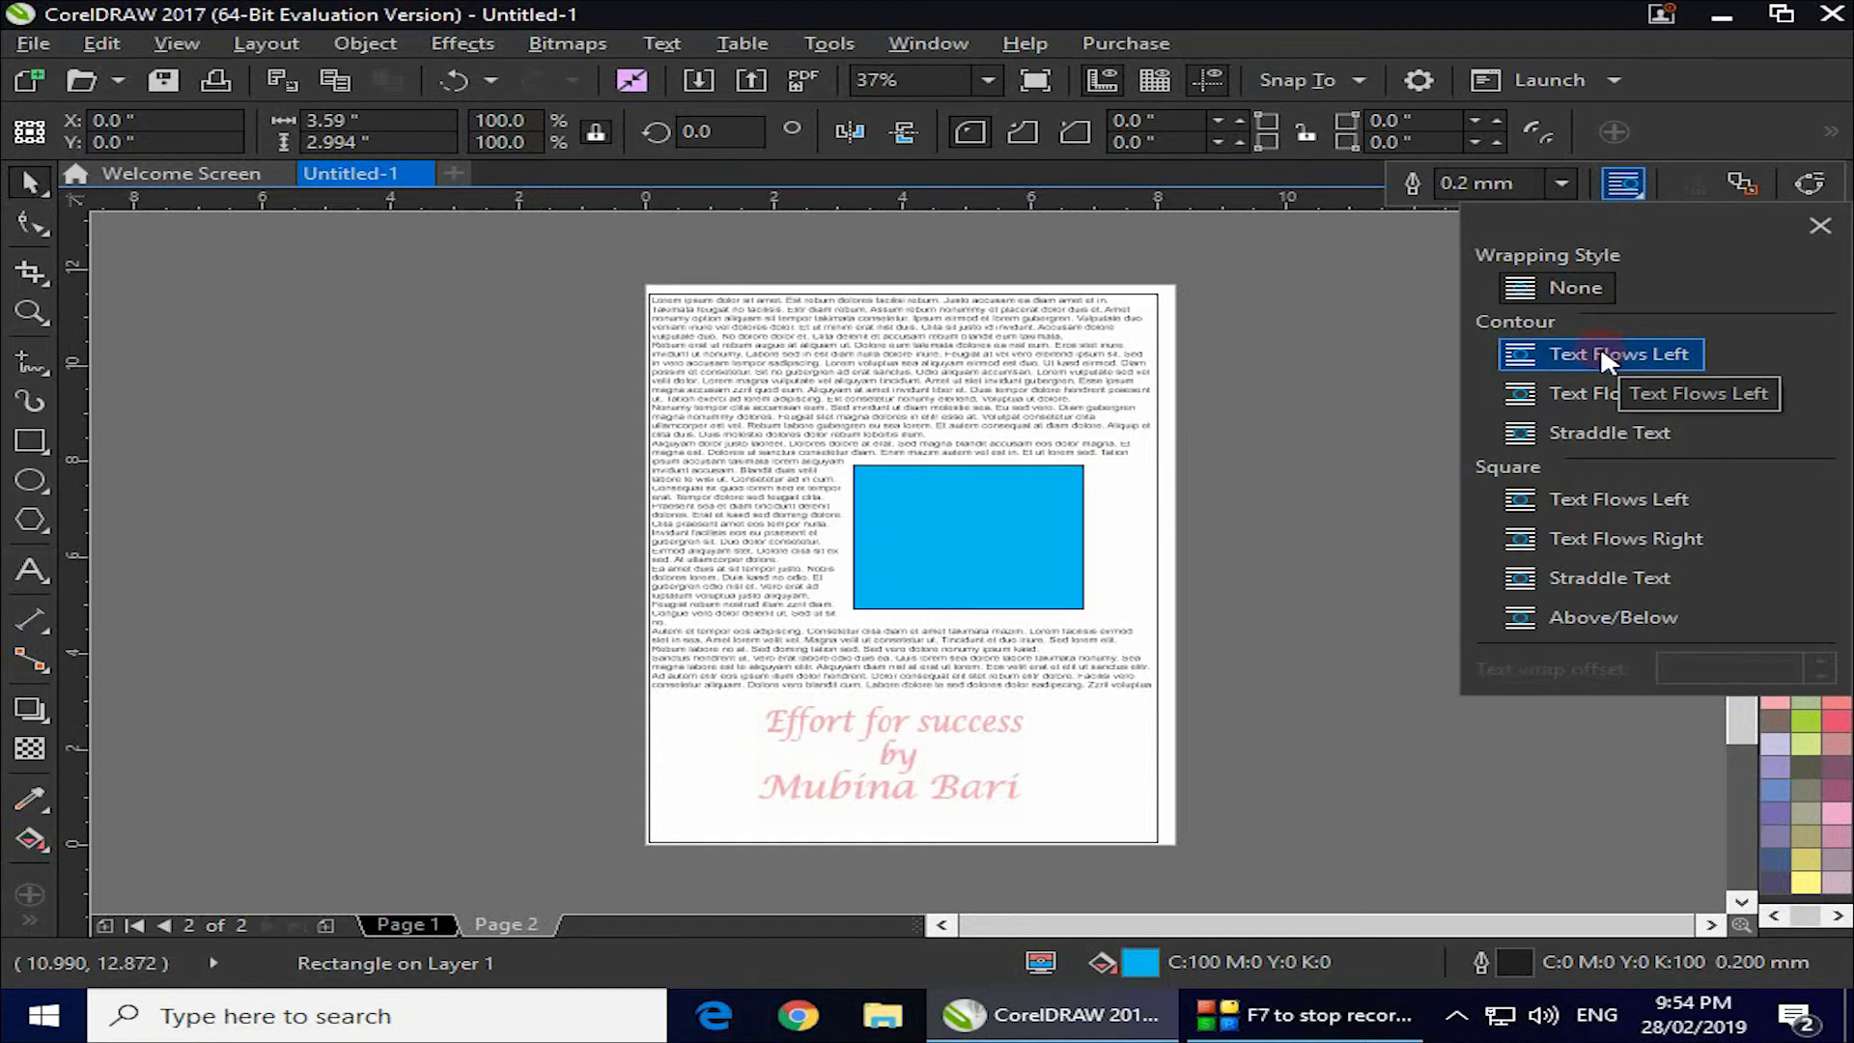
click(1607, 392)
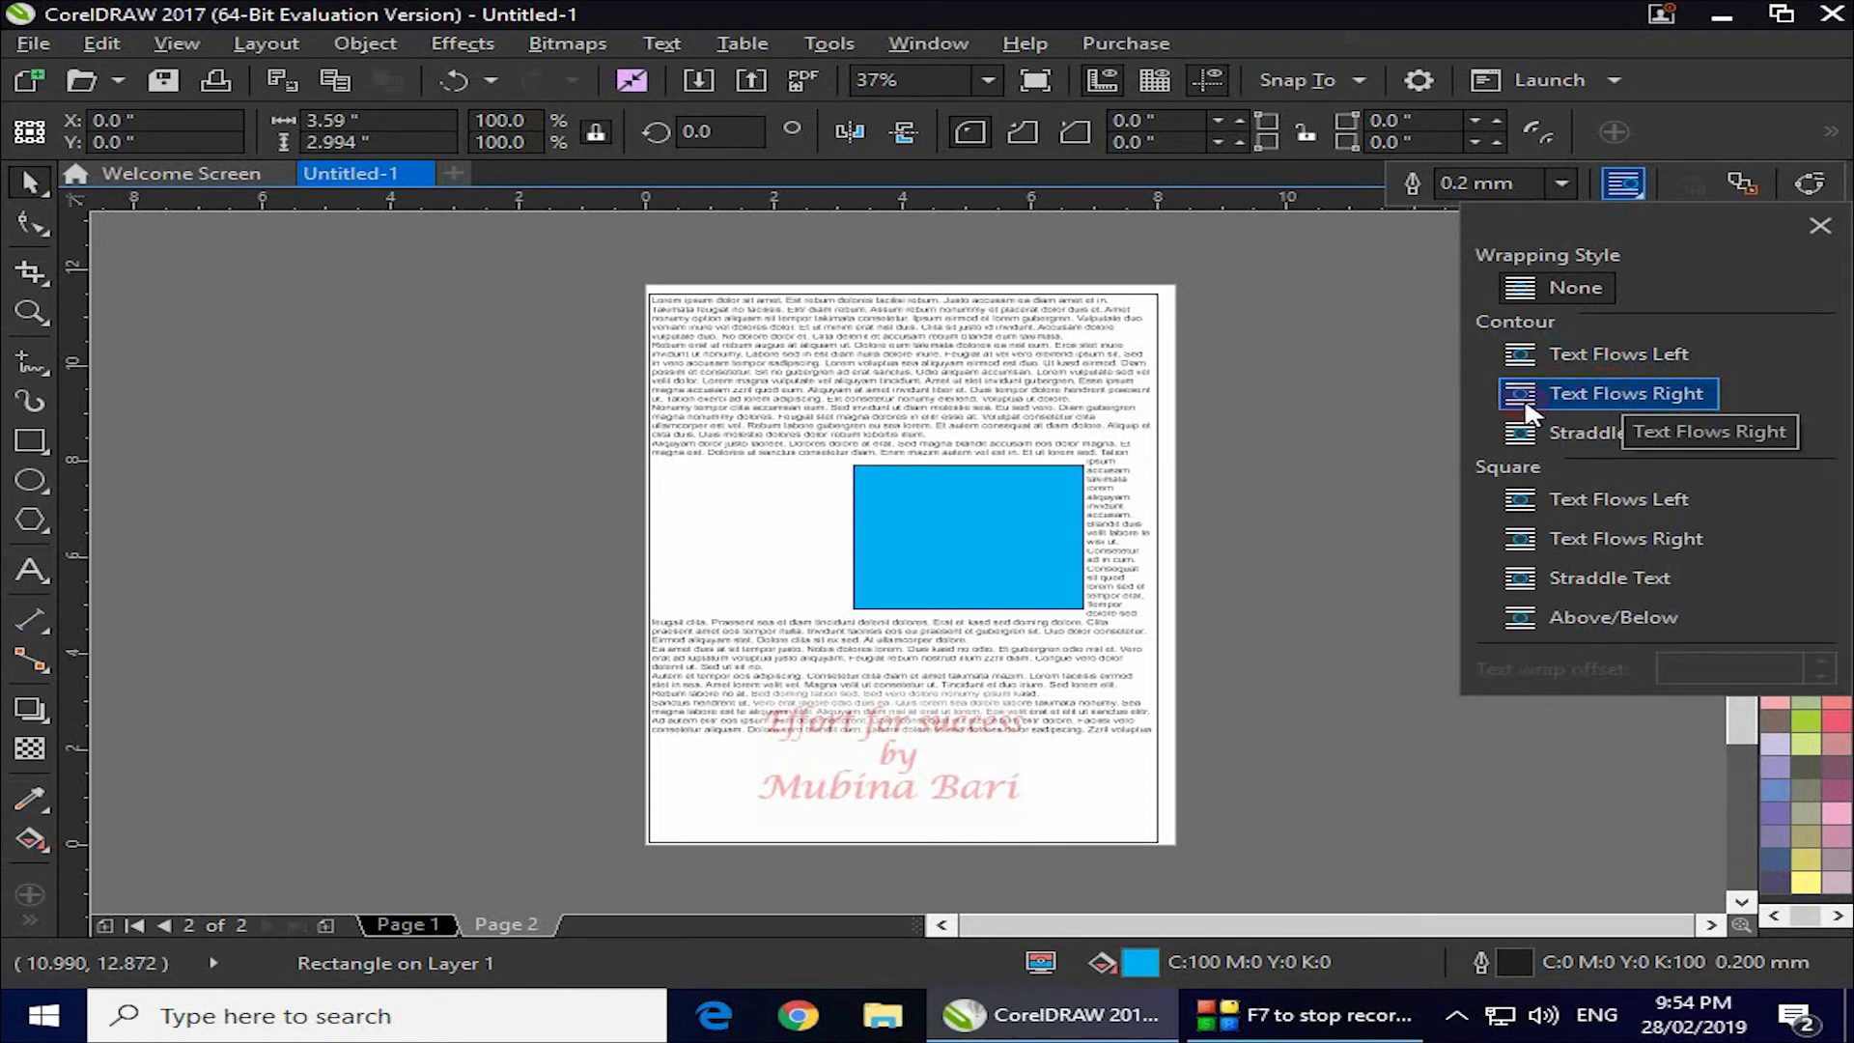
click(1519, 436)
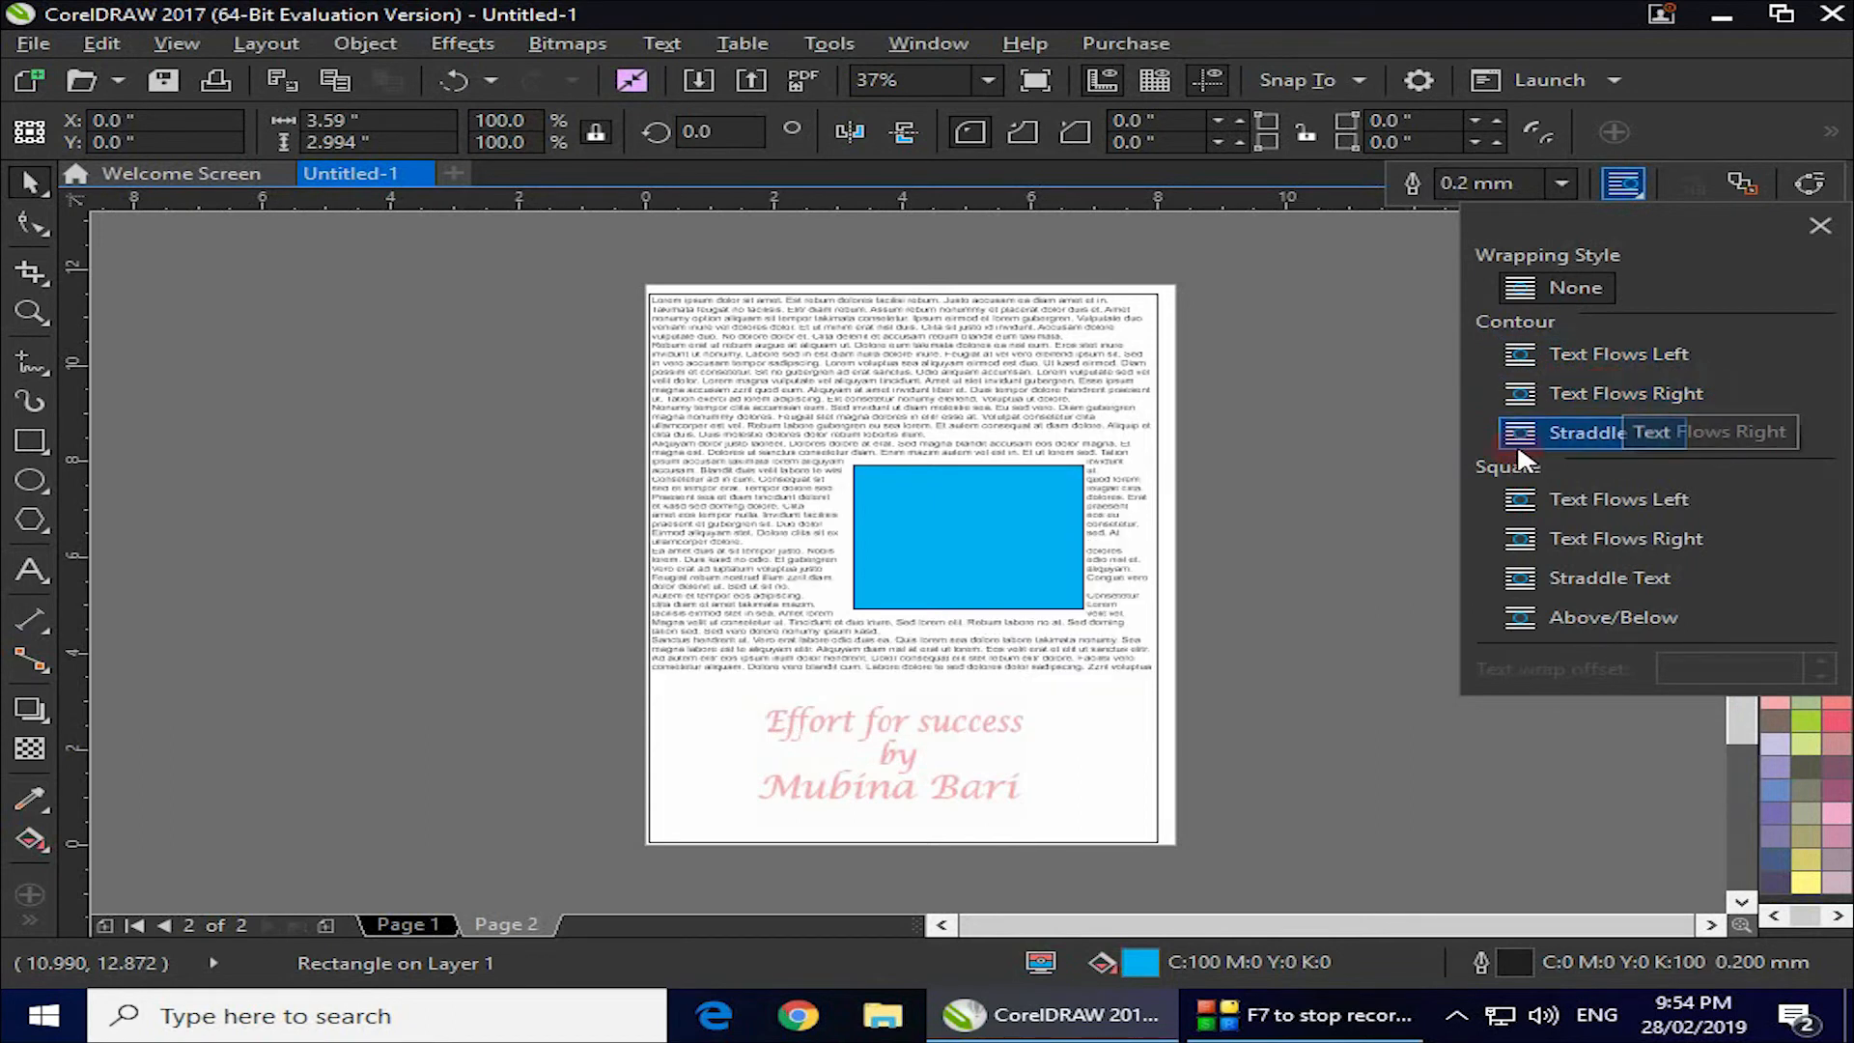
Try the square text wraps, including Straddle Text and Above/Below, on the cyan rectangle, ending with the contour wrap Text Flows Left.
click(1596, 492)
click(1605, 533)
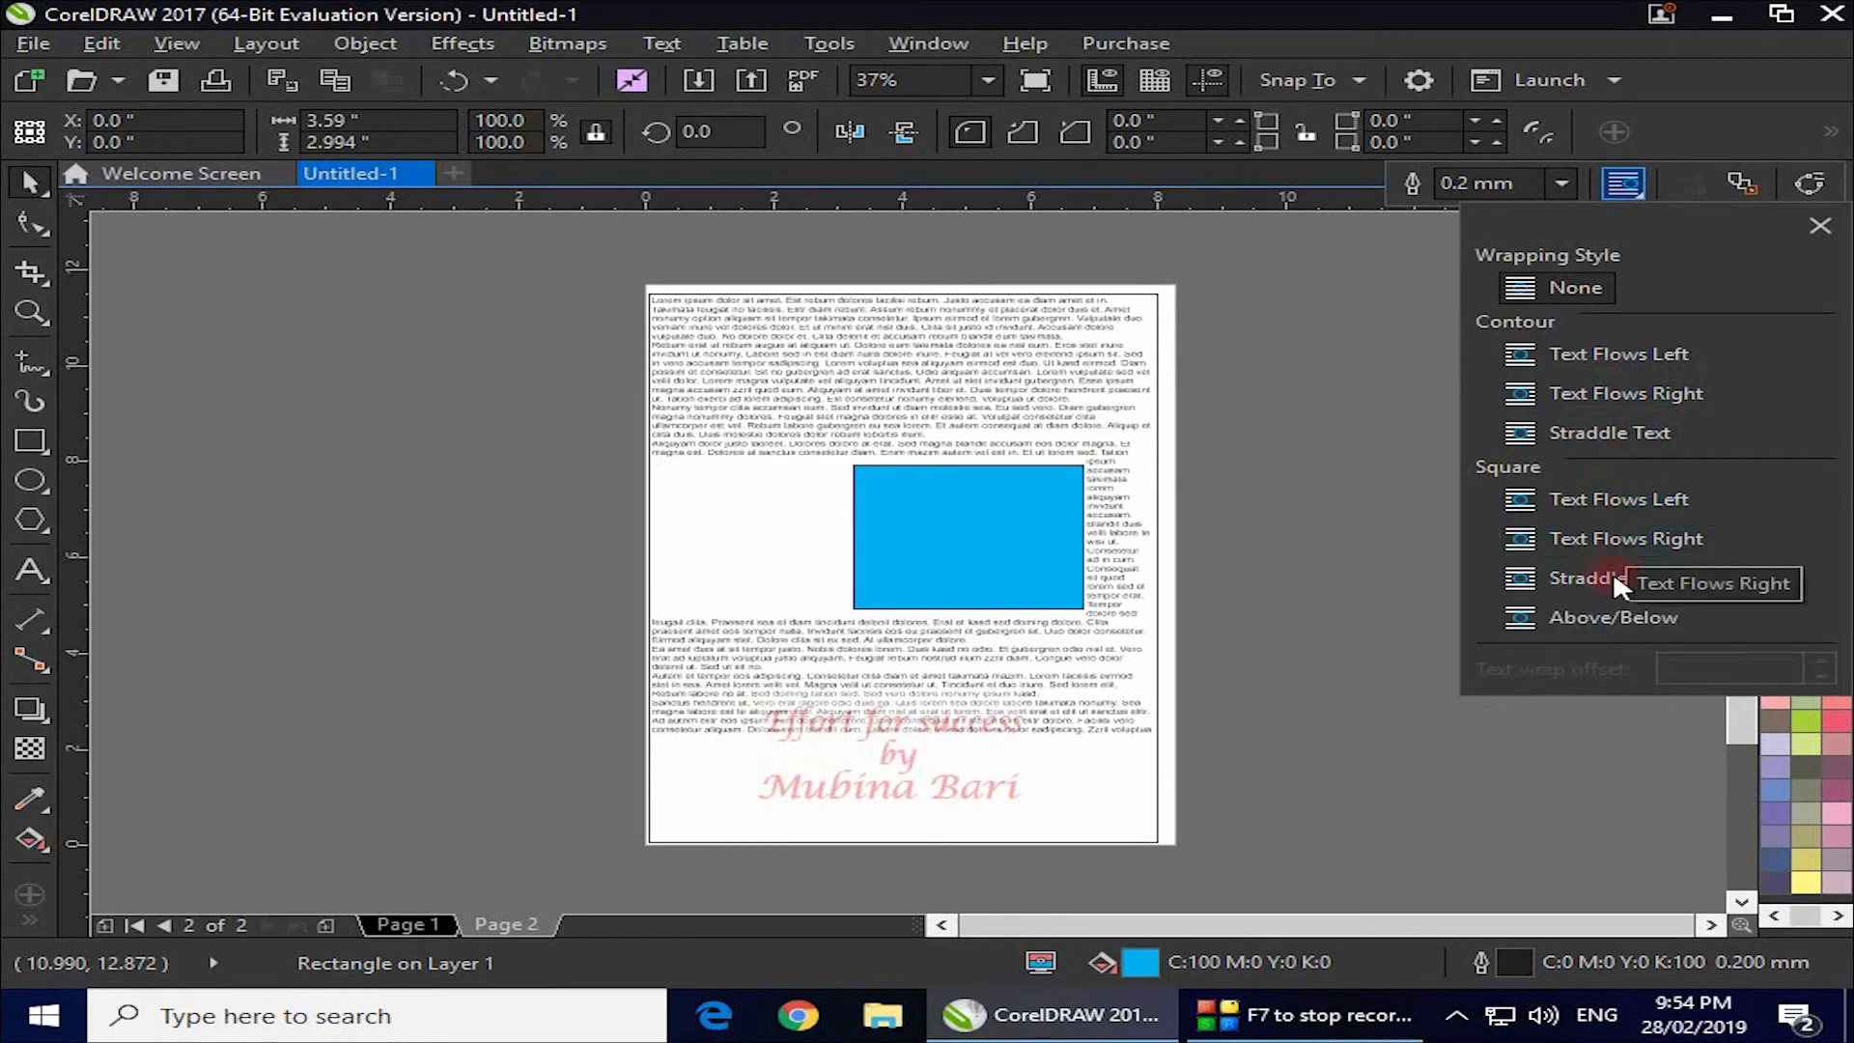
click(1612, 572)
click(1612, 616)
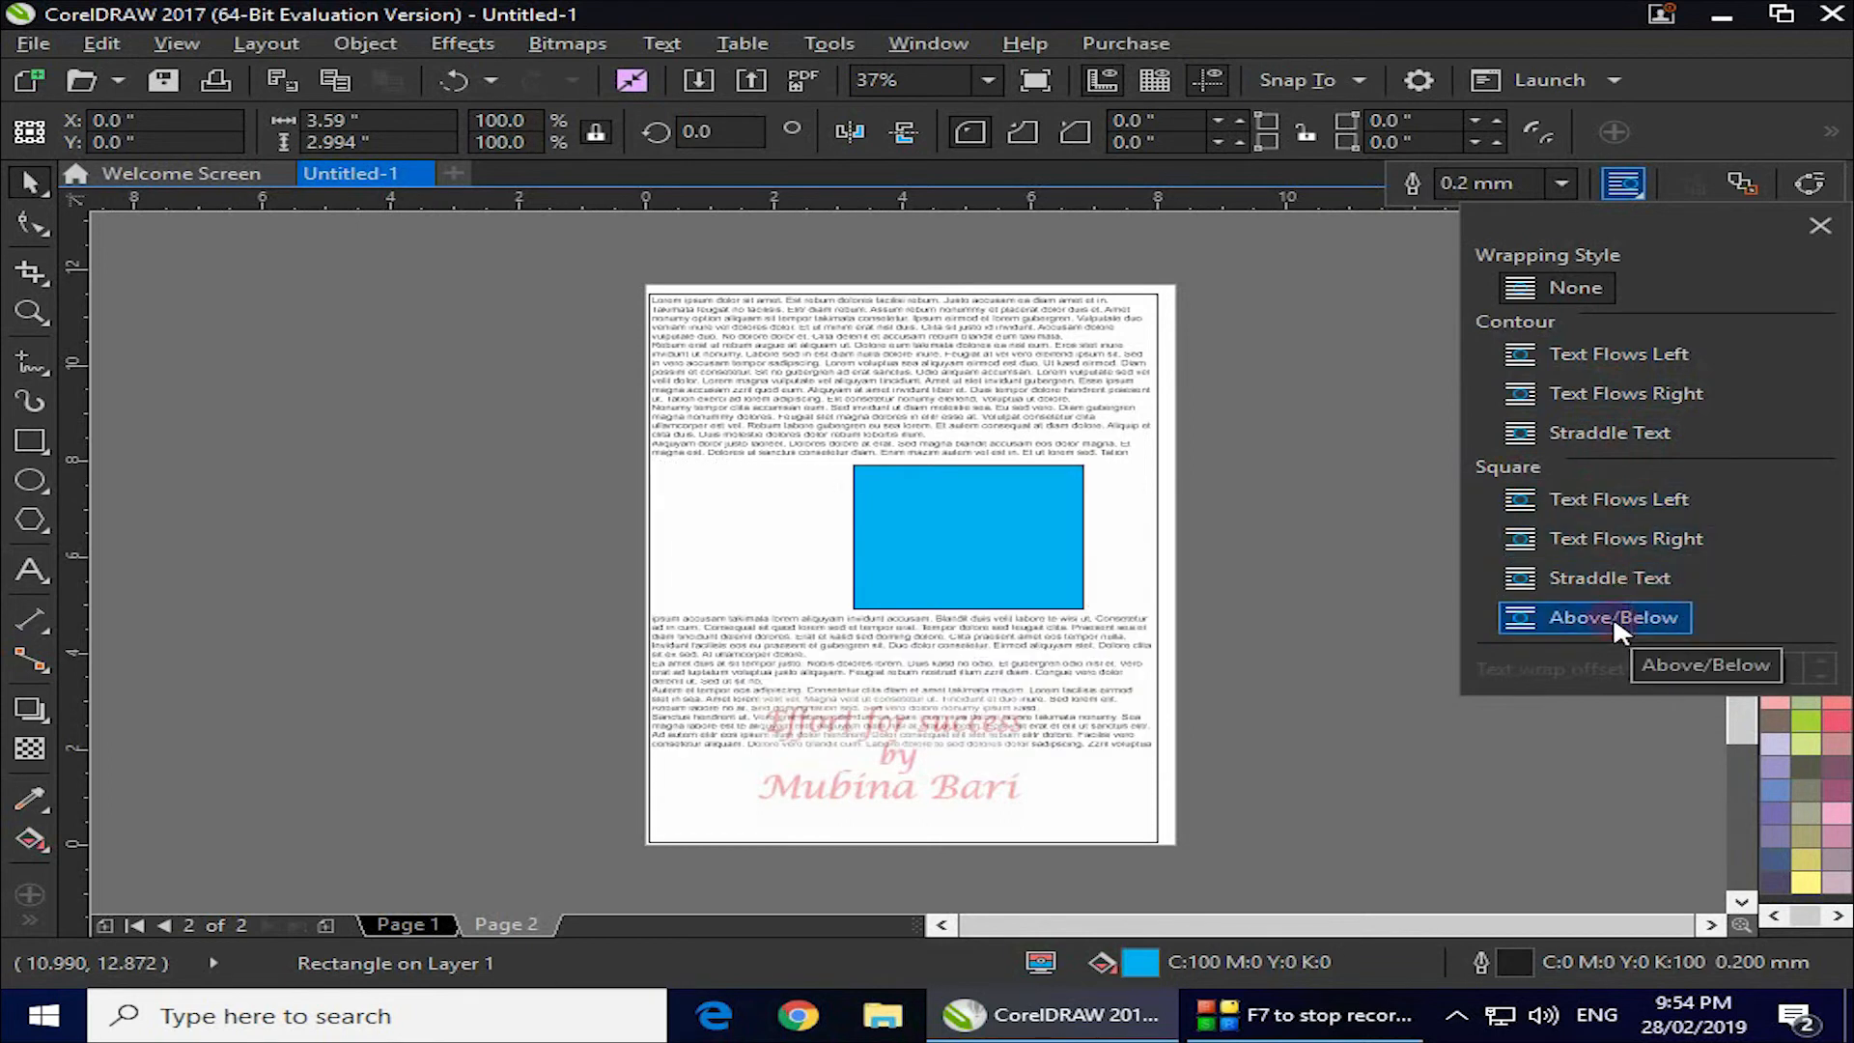
click(1602, 575)
click(1603, 536)
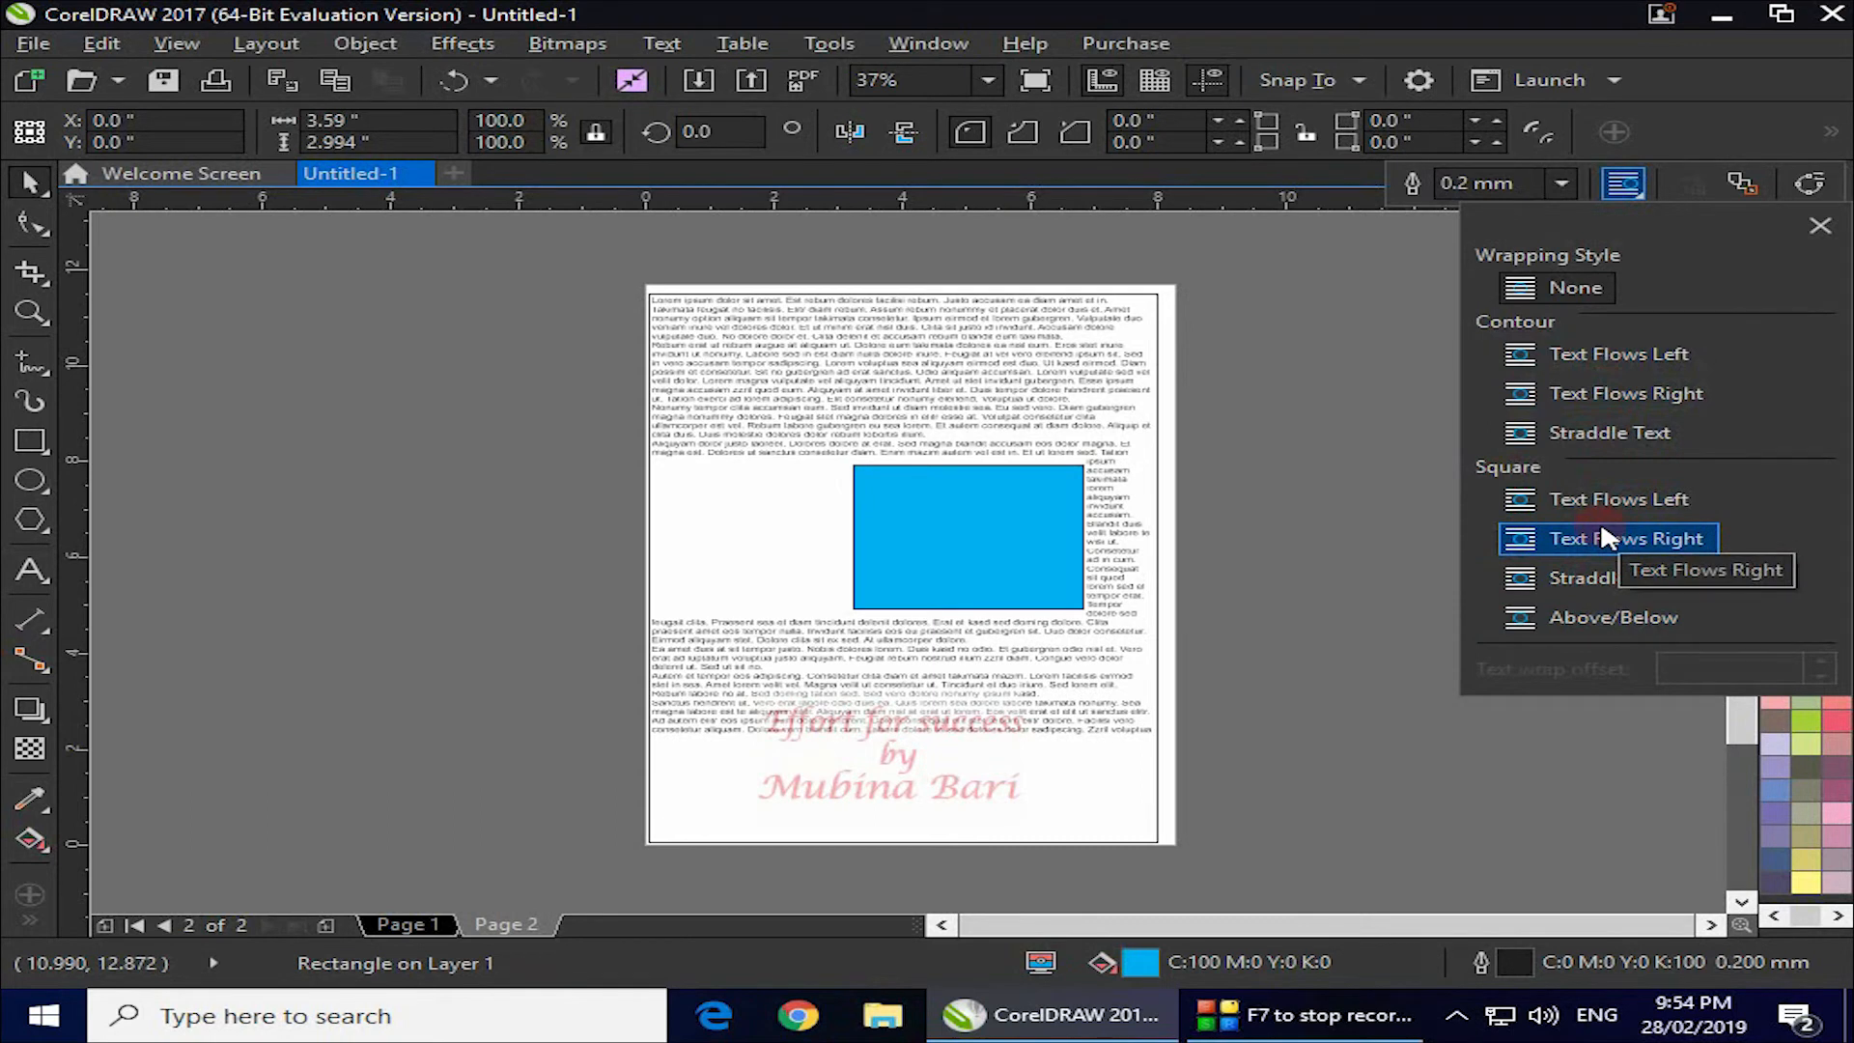
click(1601, 498)
click(1583, 358)
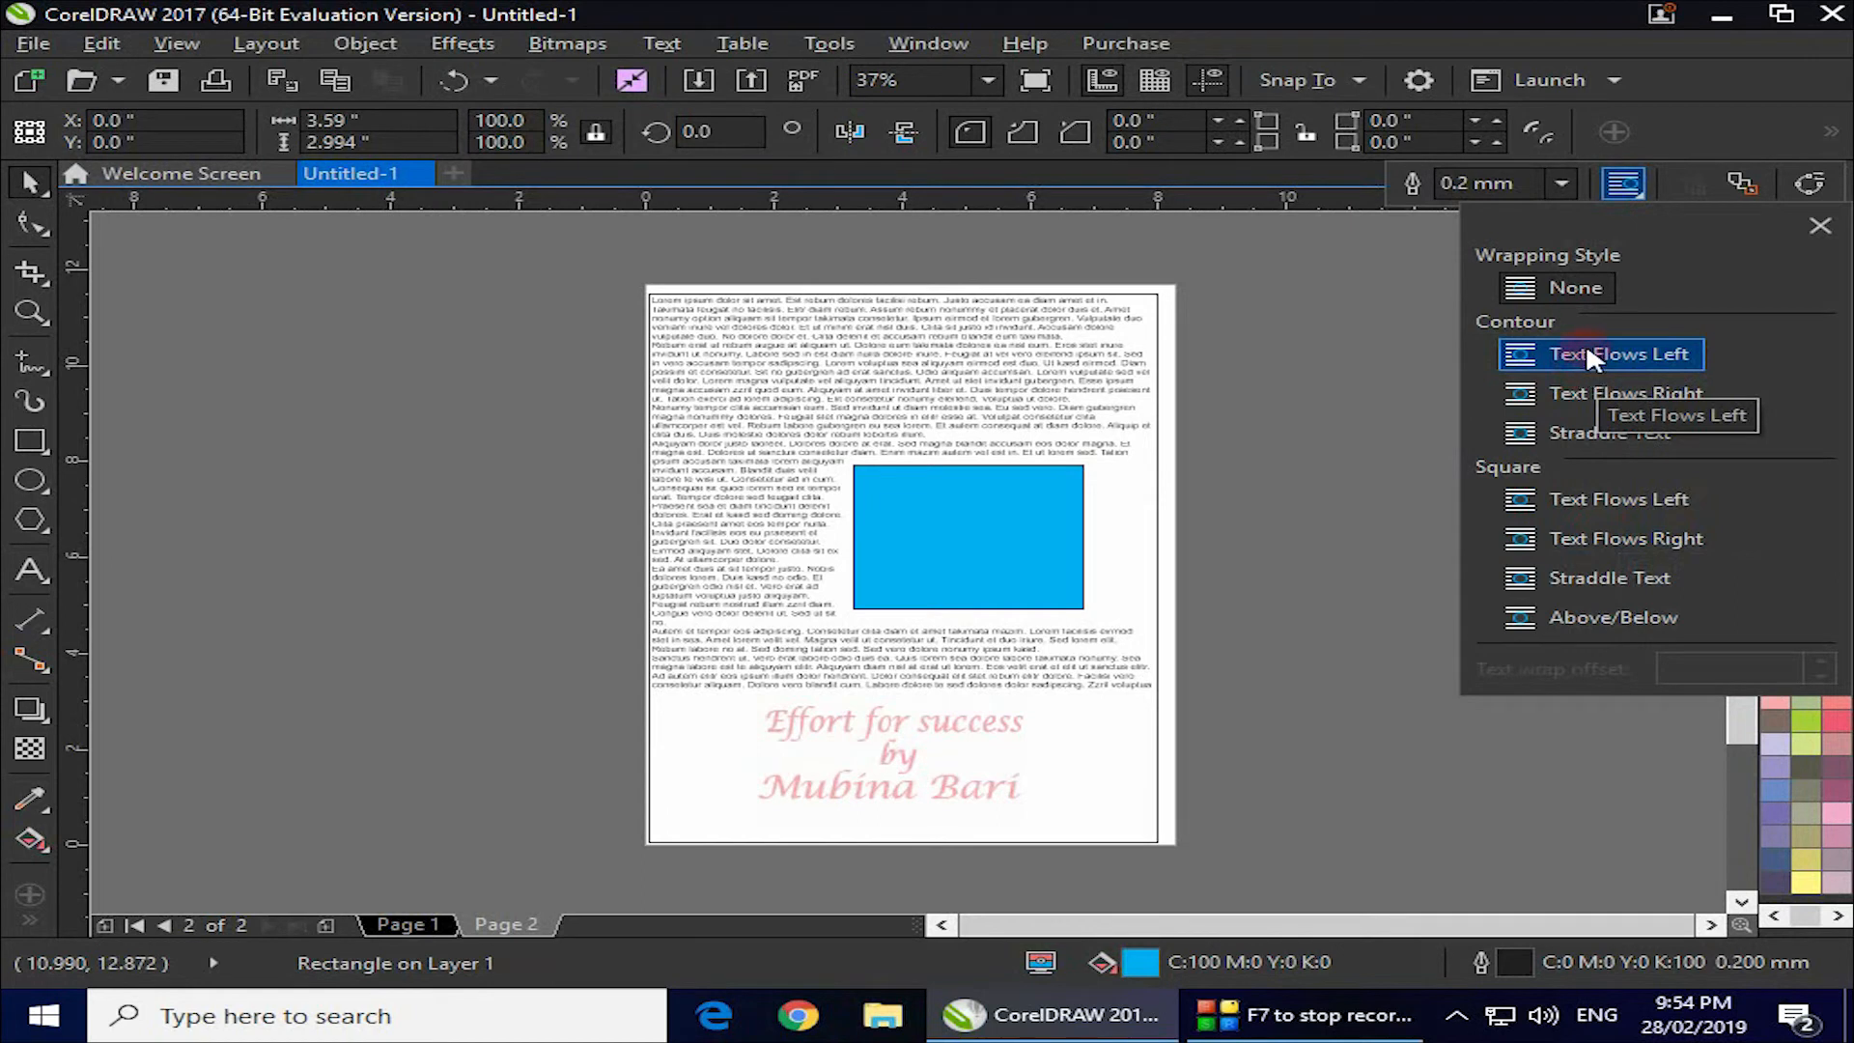
click(1586, 354)
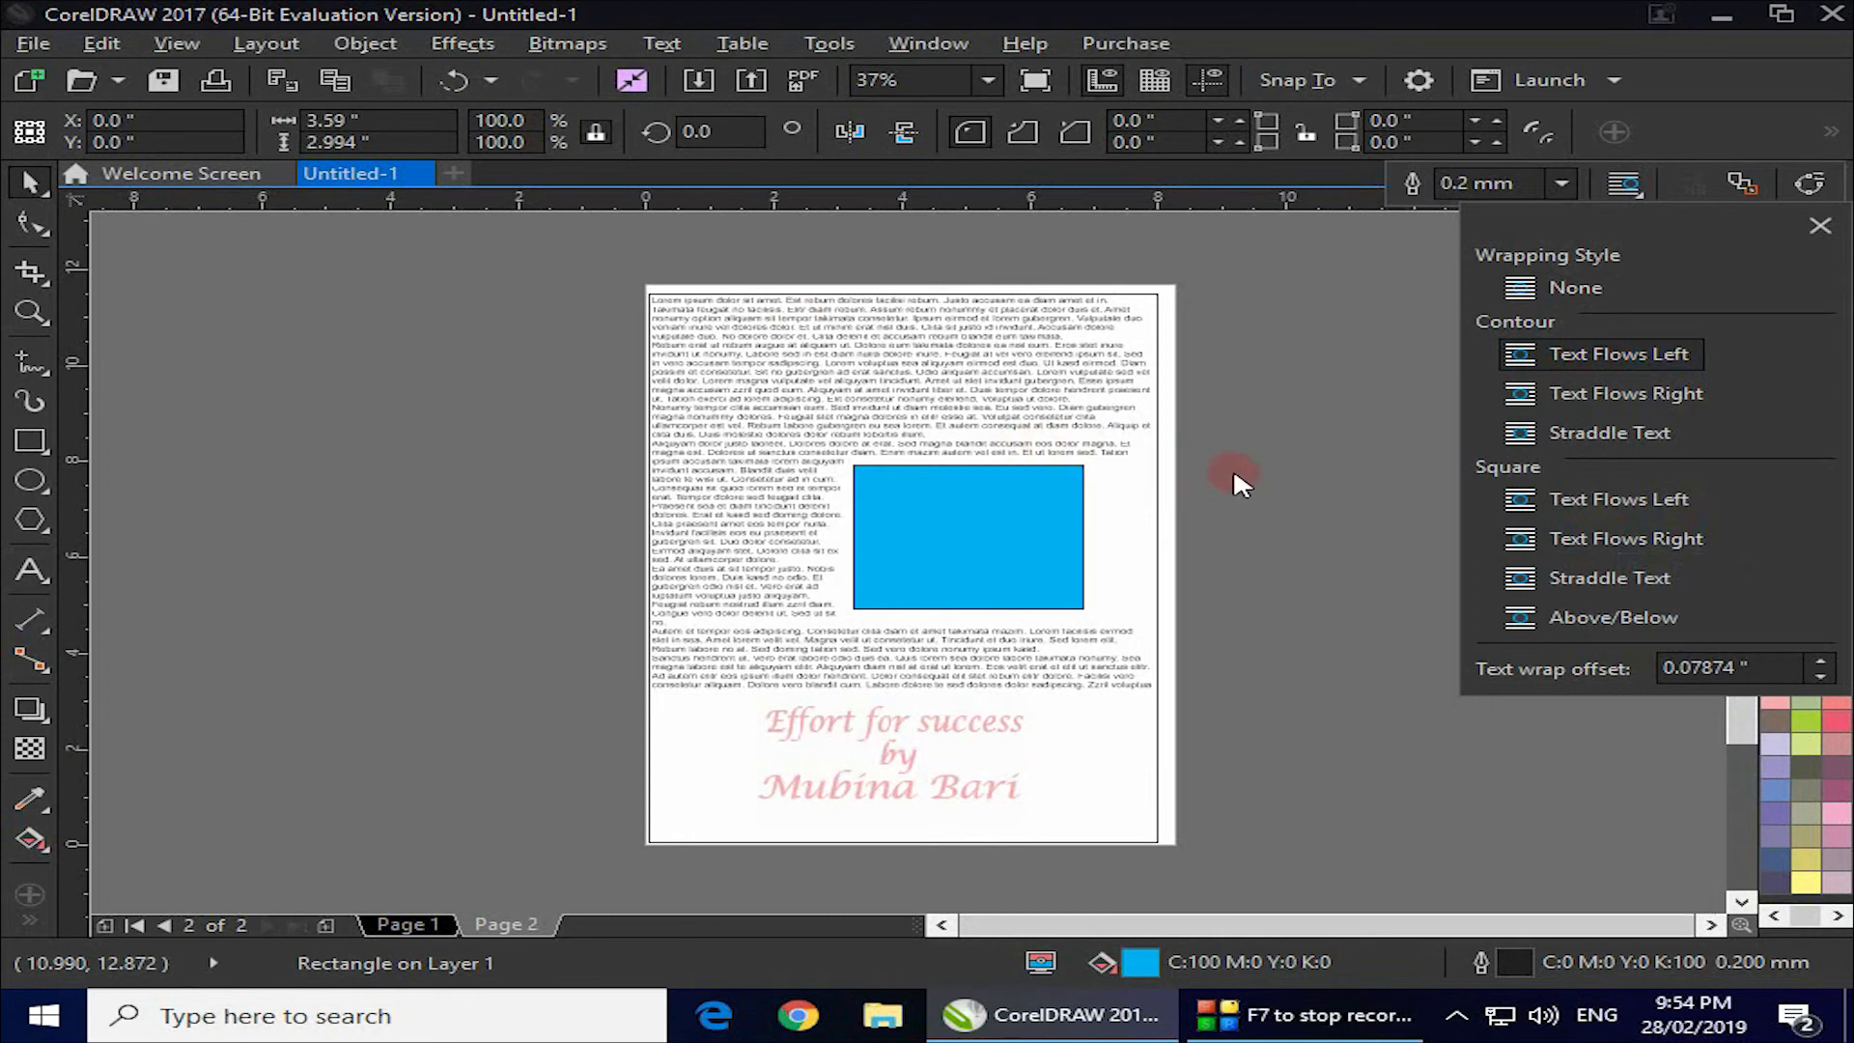
On Page 1, draw a rectangle about 3.70 by 2.91 inches overlapping the pink square's lower-right corner and fill it with green.
click(426, 924)
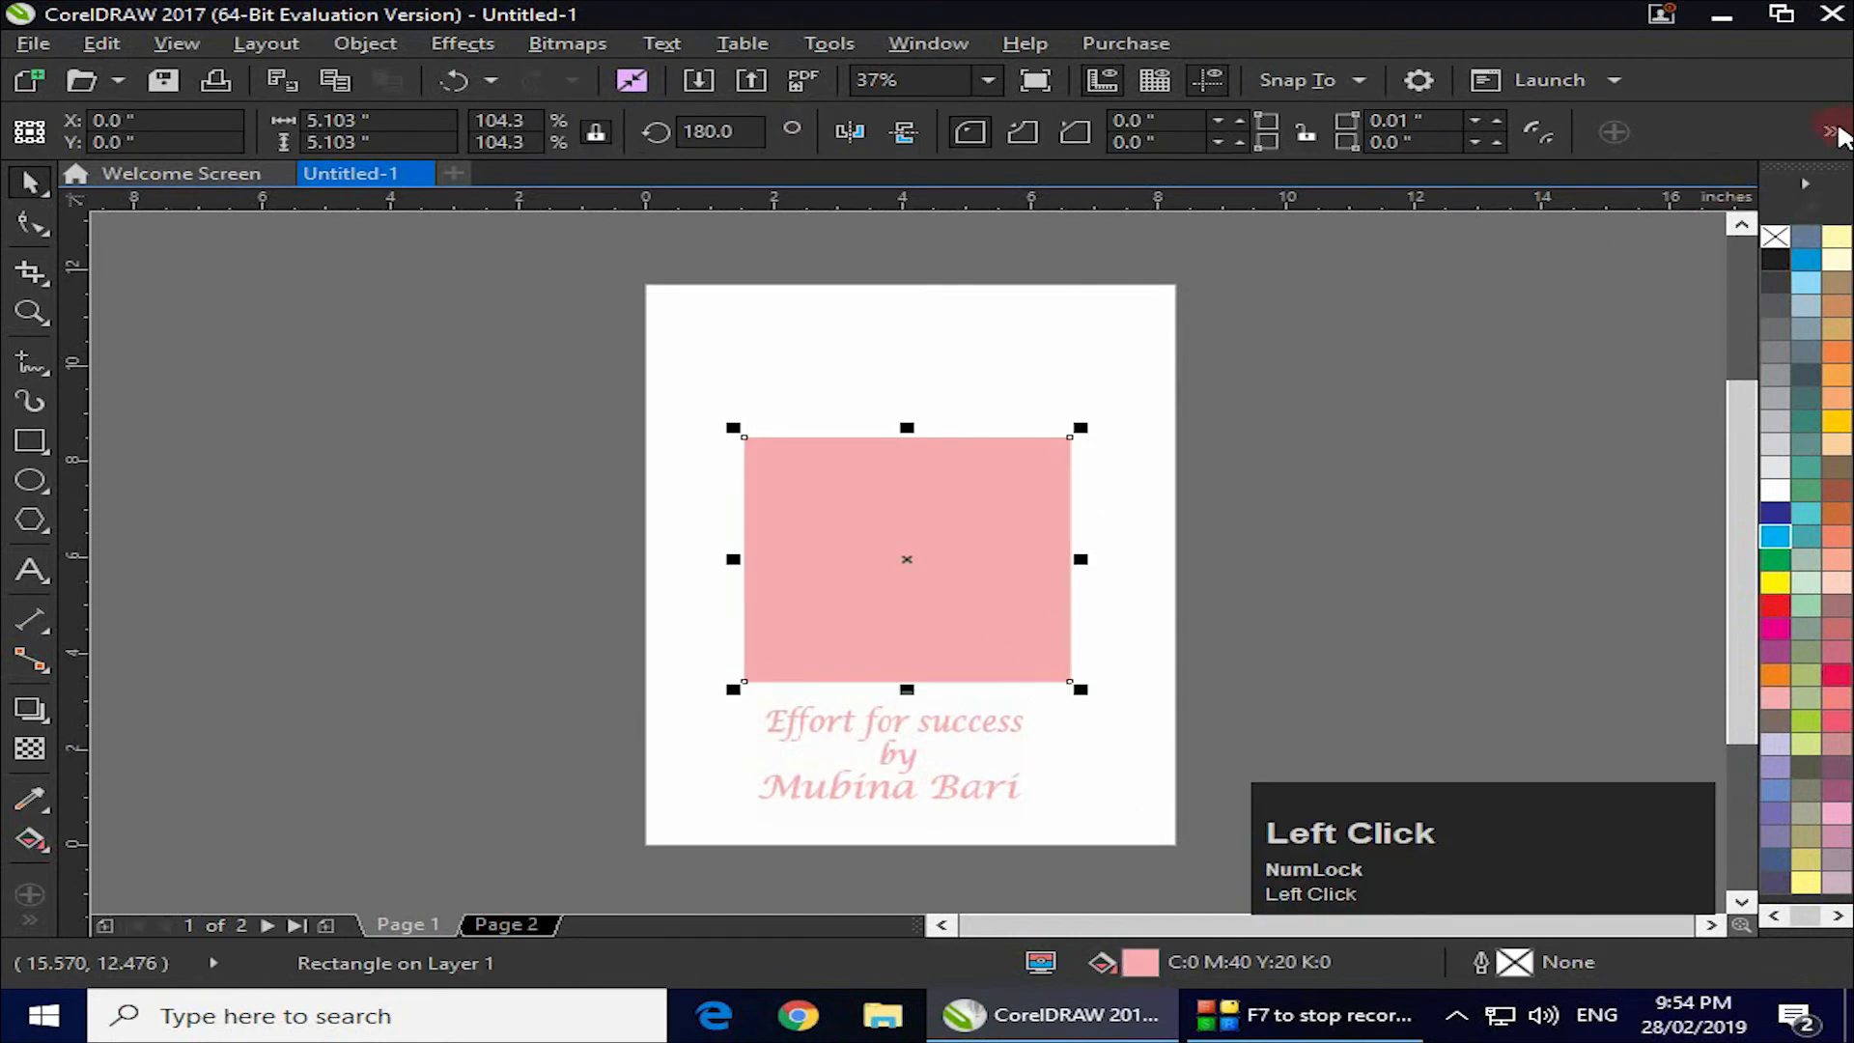
click(1831, 131)
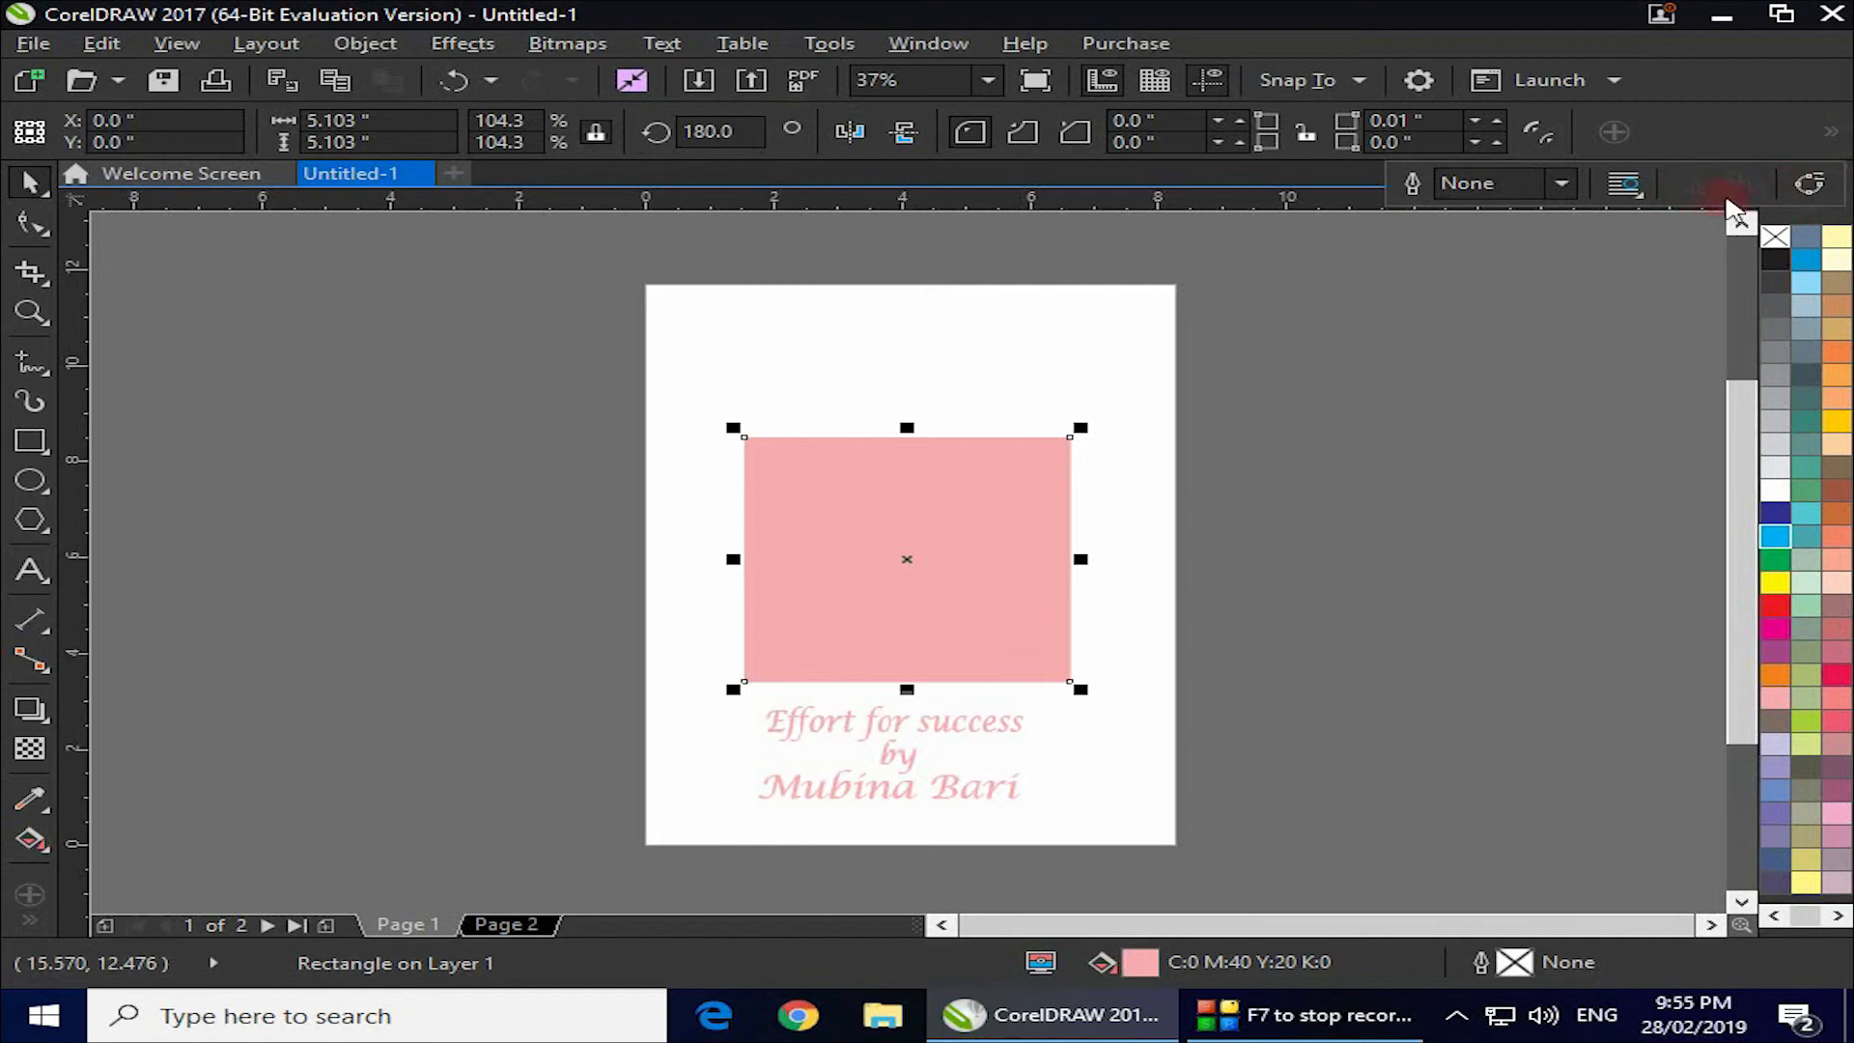
click(992, 610)
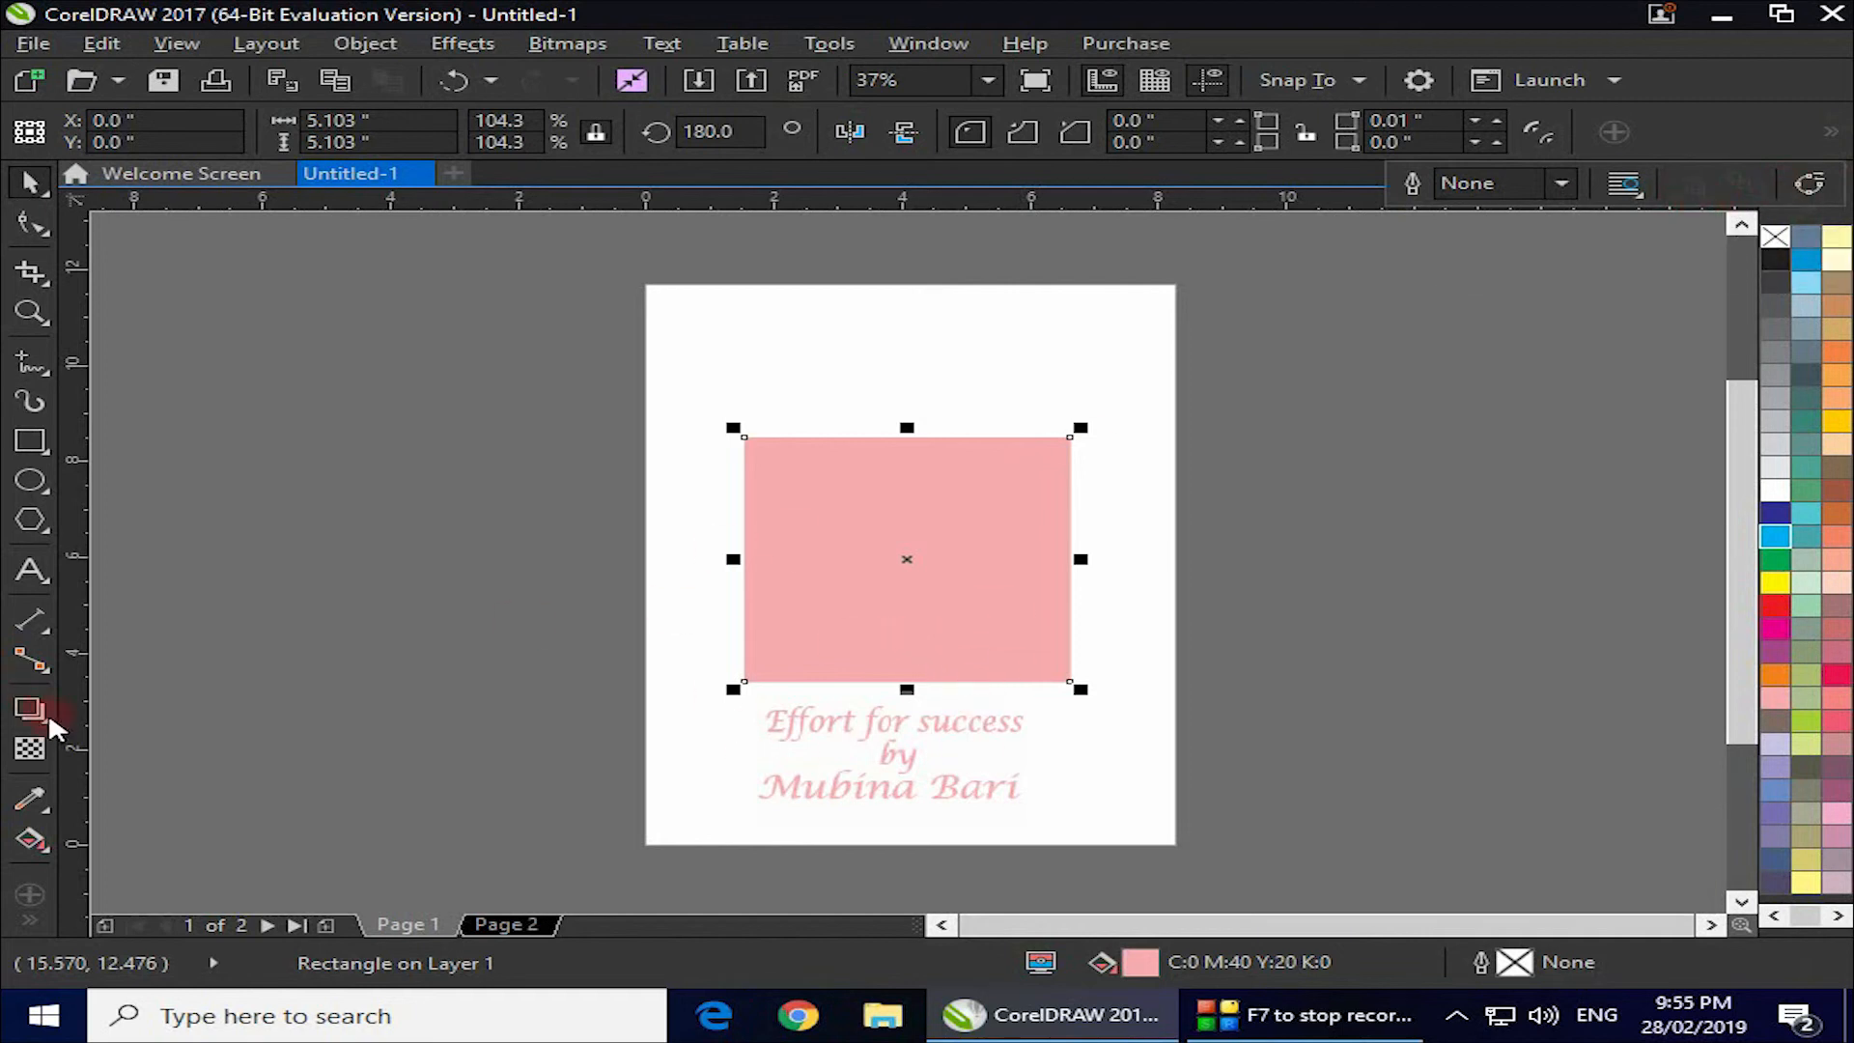
click(30, 444)
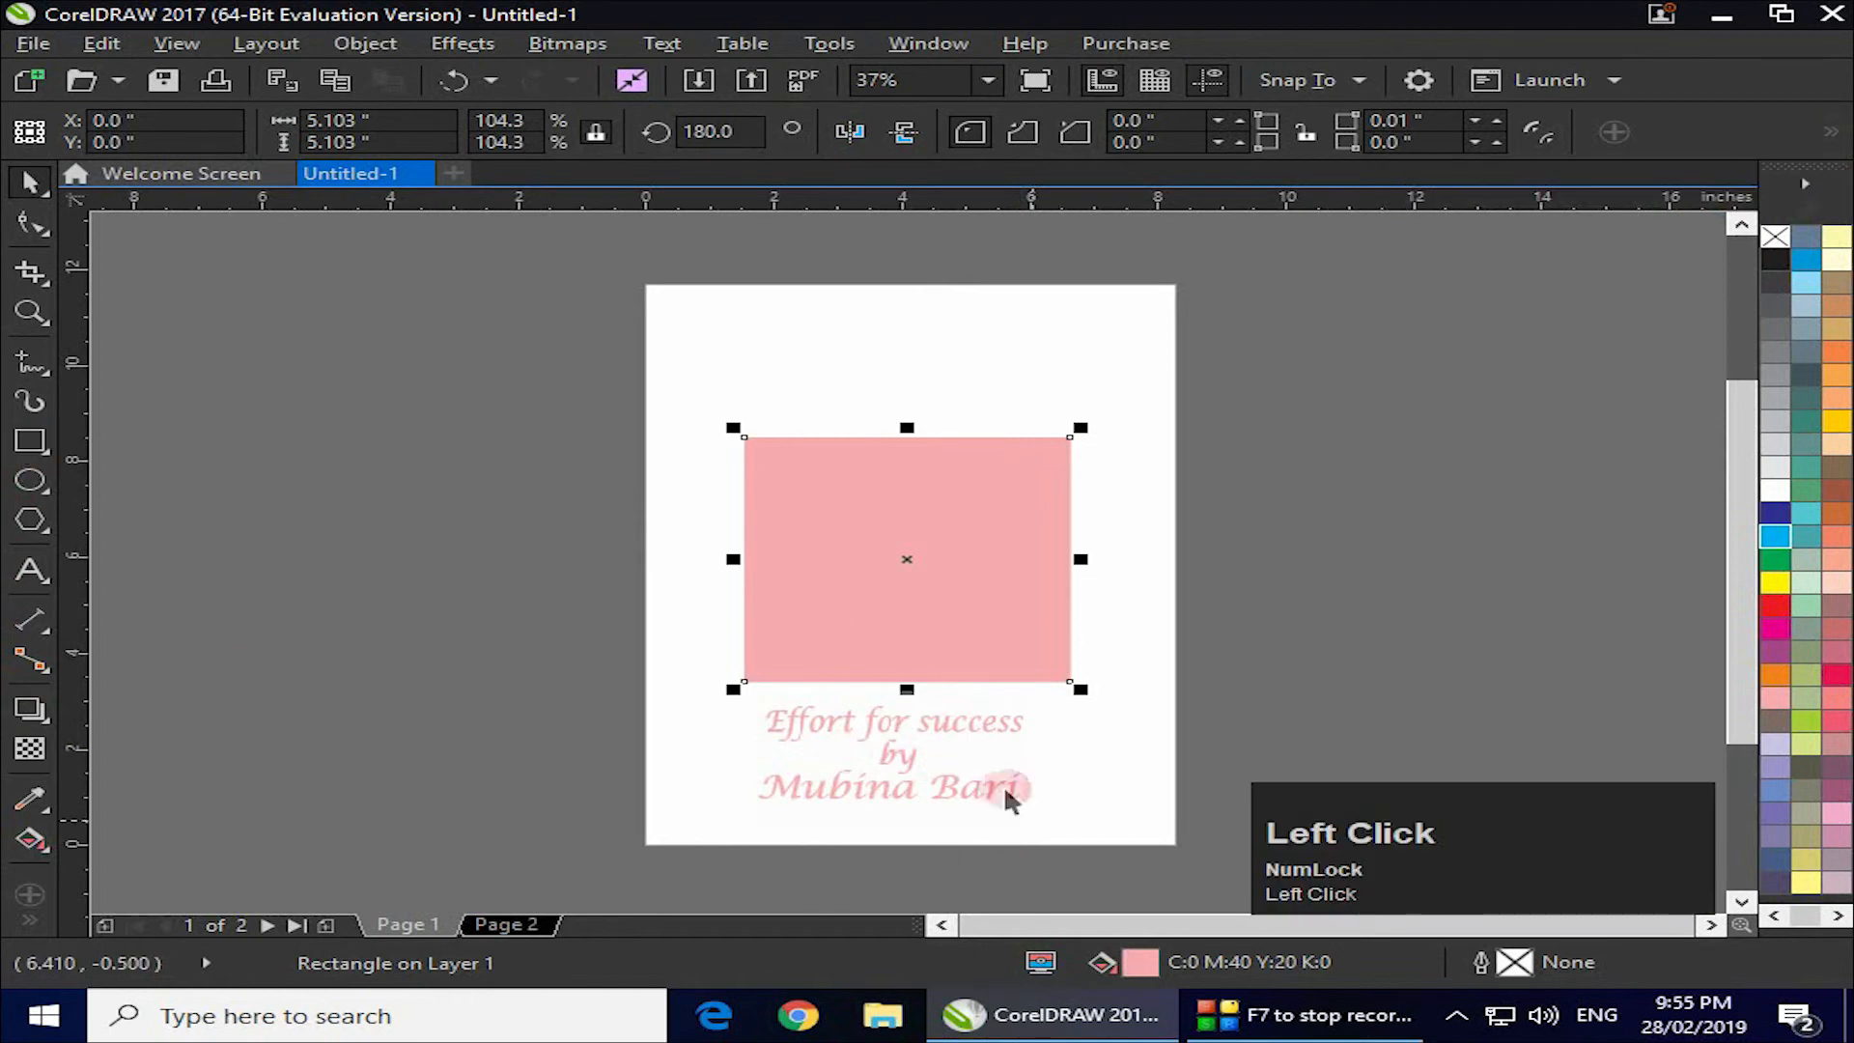
click(42, 441)
drag(885, 598, 1122, 738)
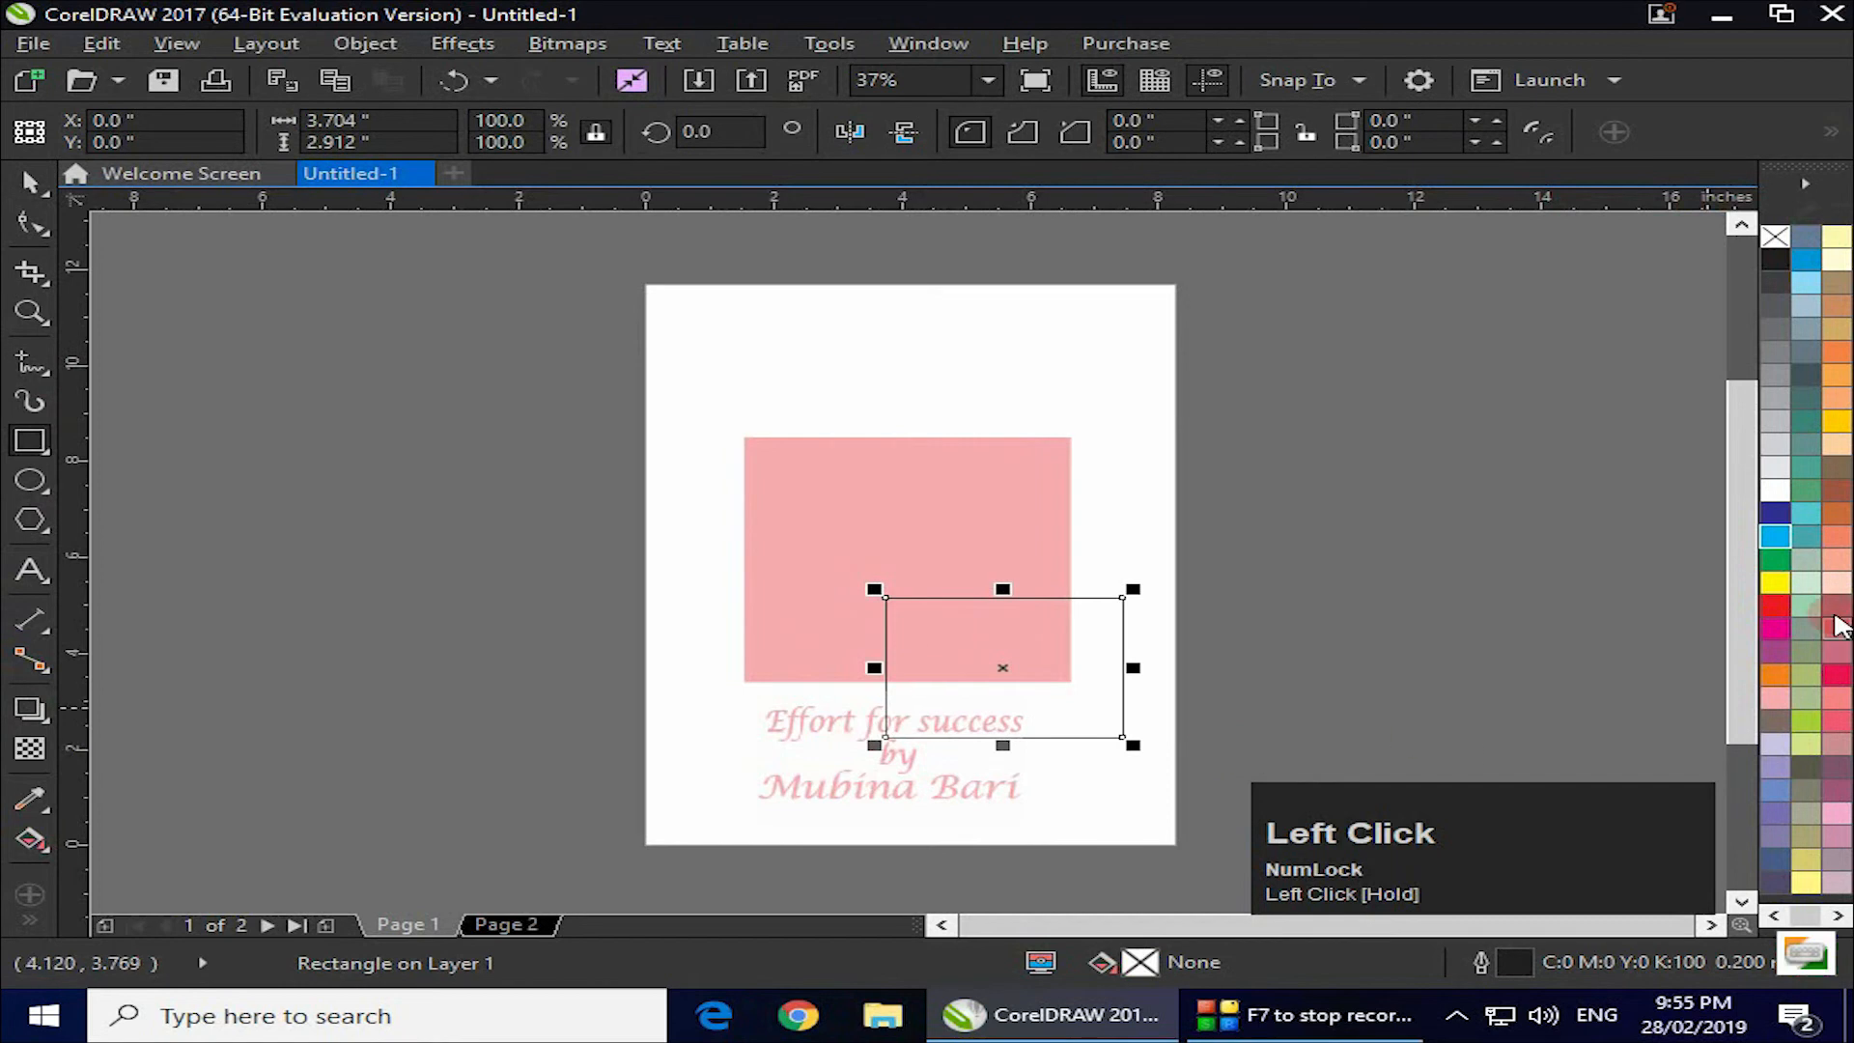
click(1775, 559)
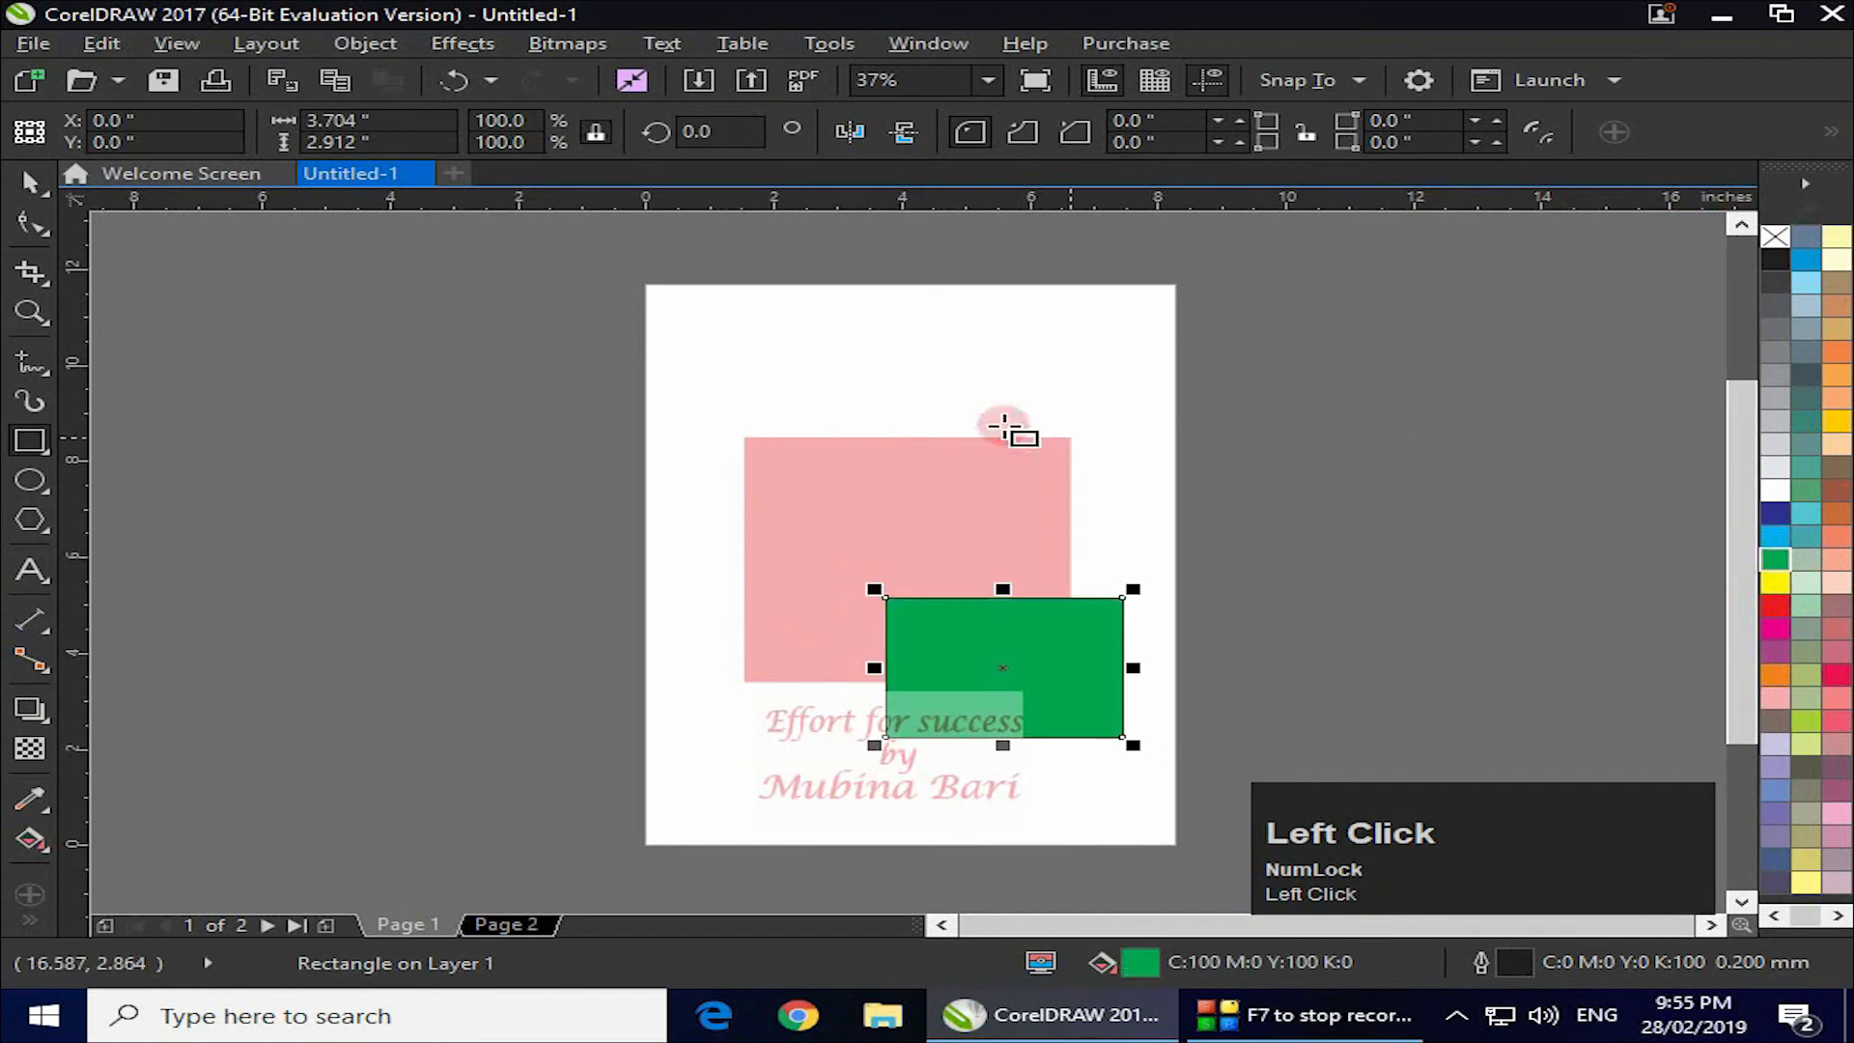
Send the green rectangle to the back of the layer and bring it to the front again.
click(1828, 135)
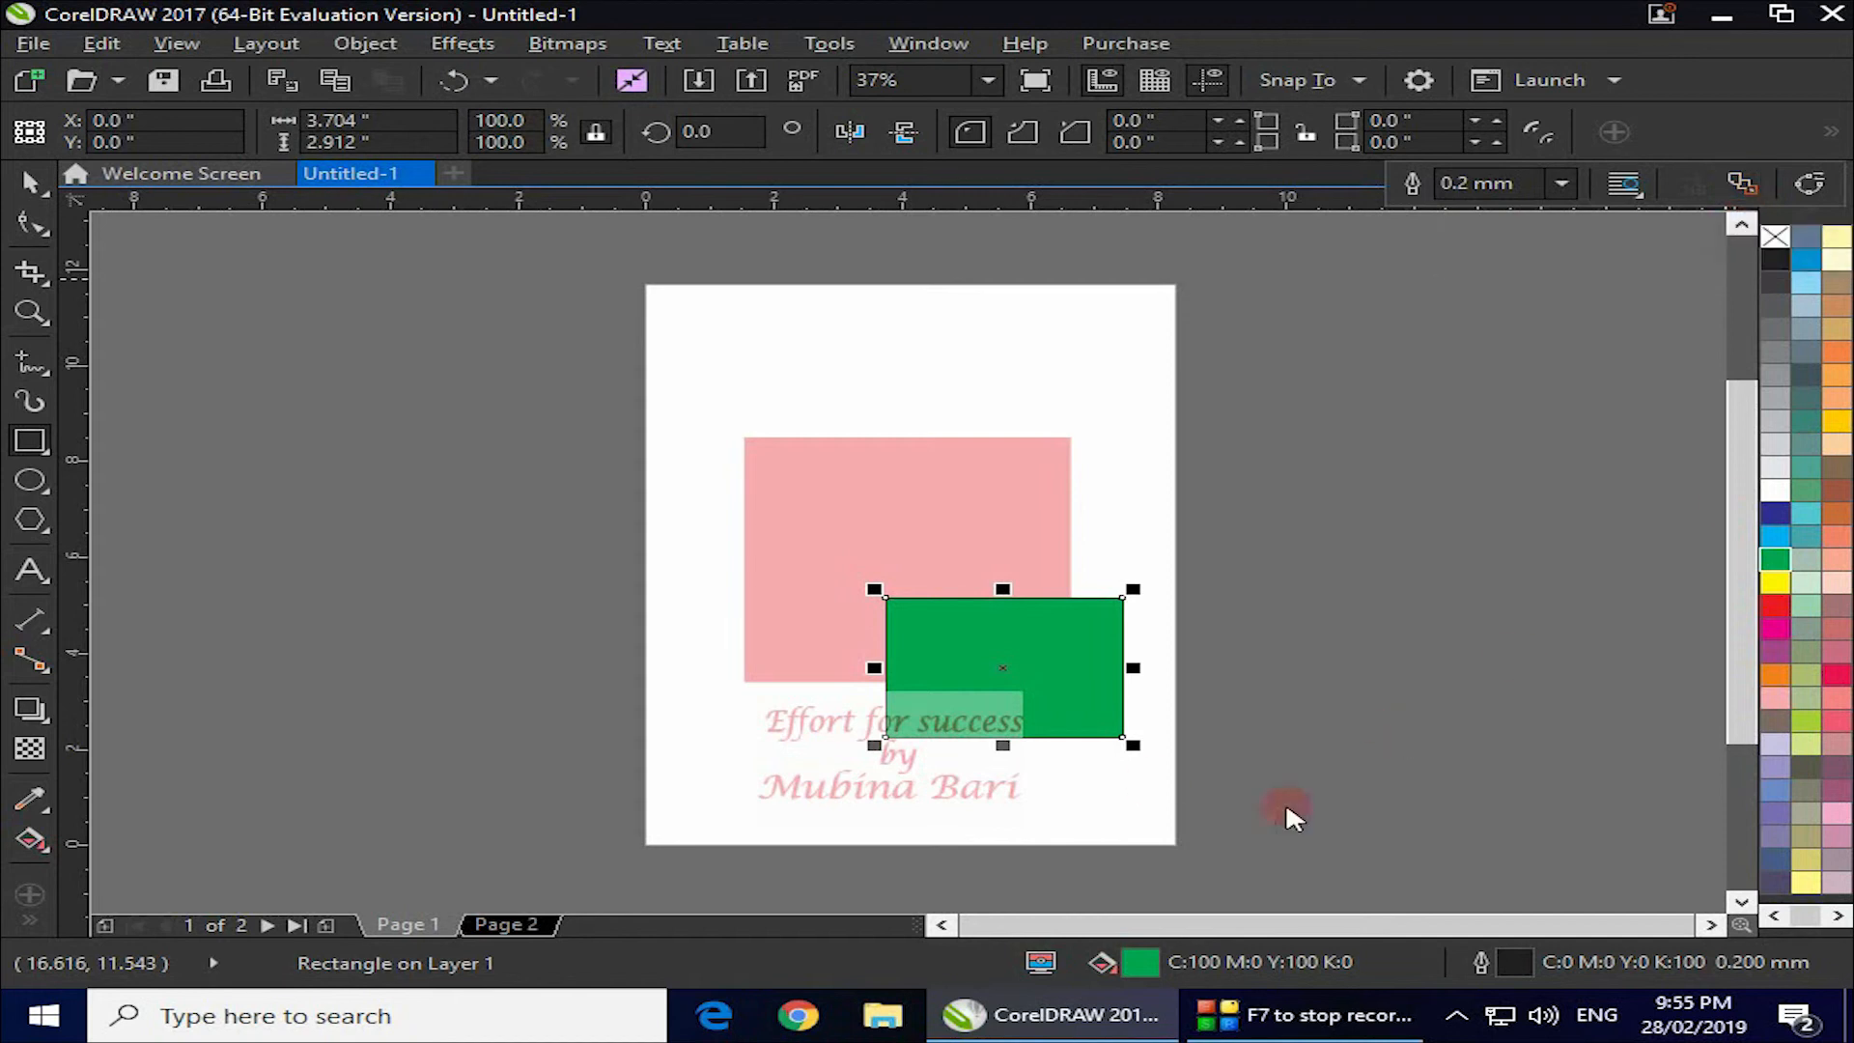
click(1736, 185)
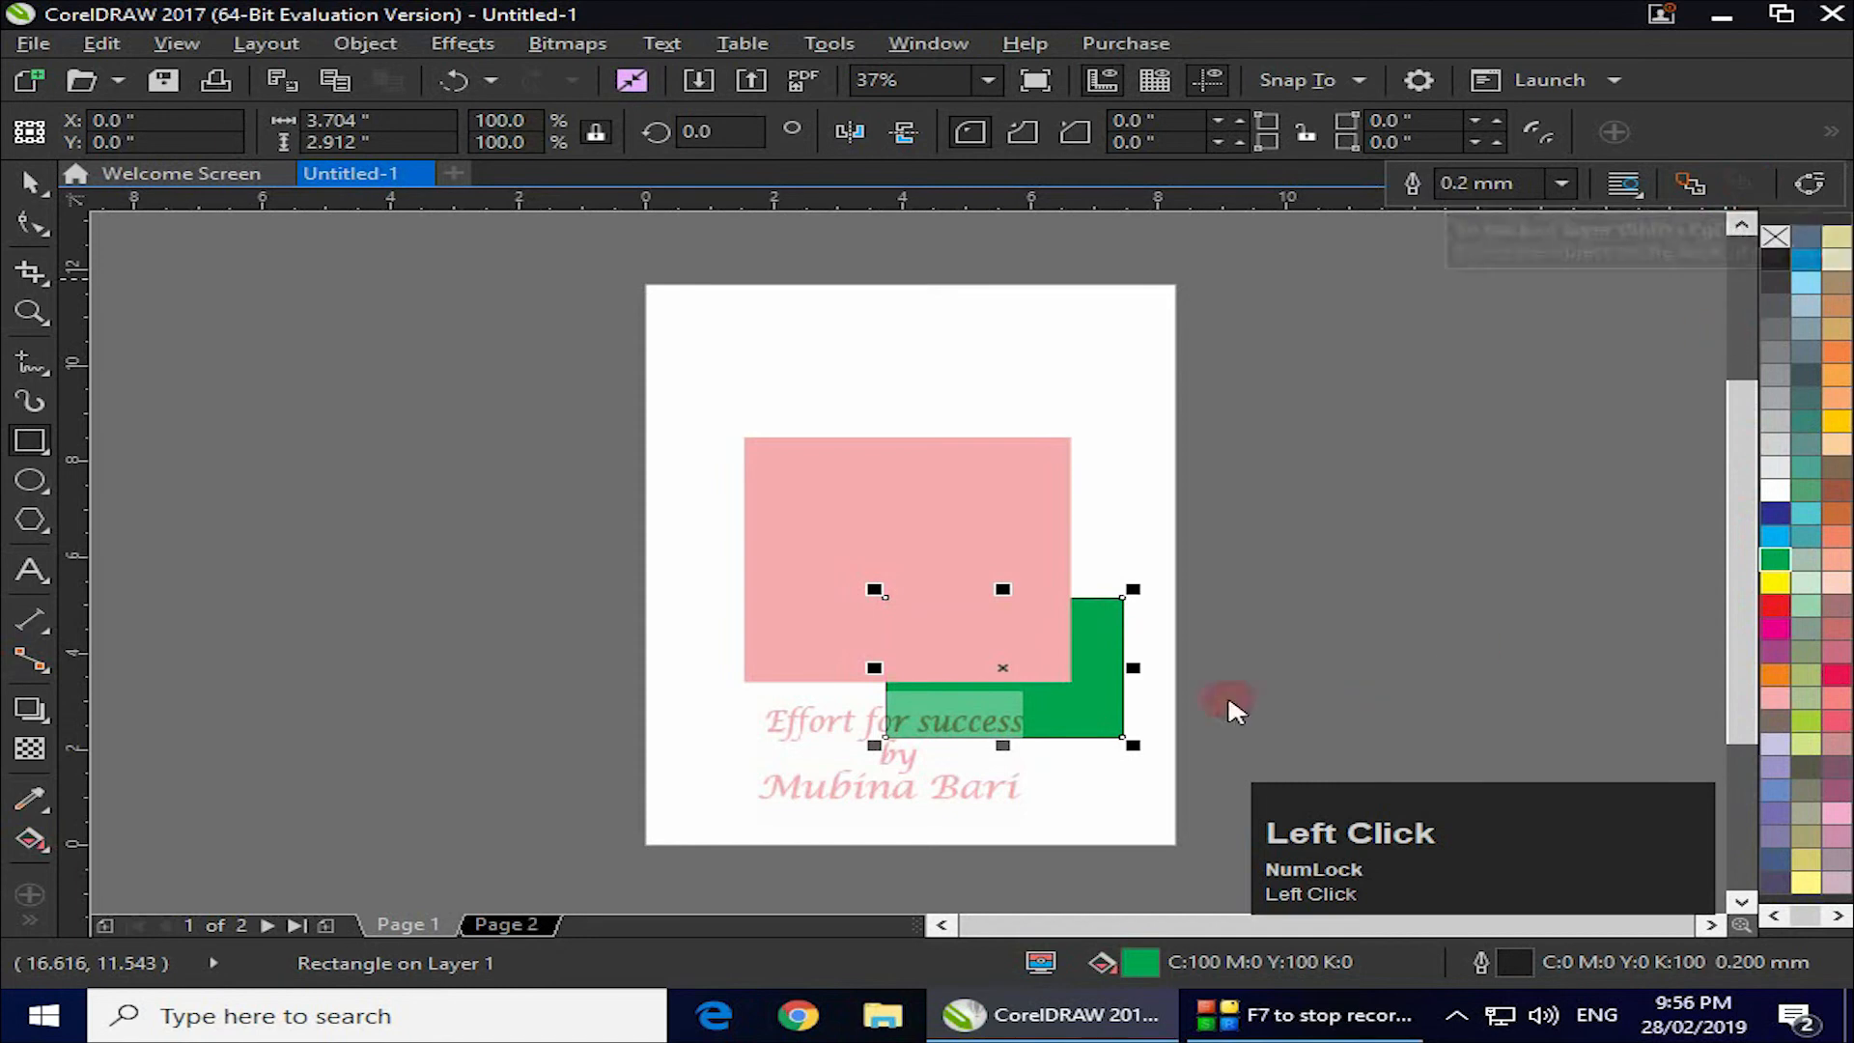
click(1692, 183)
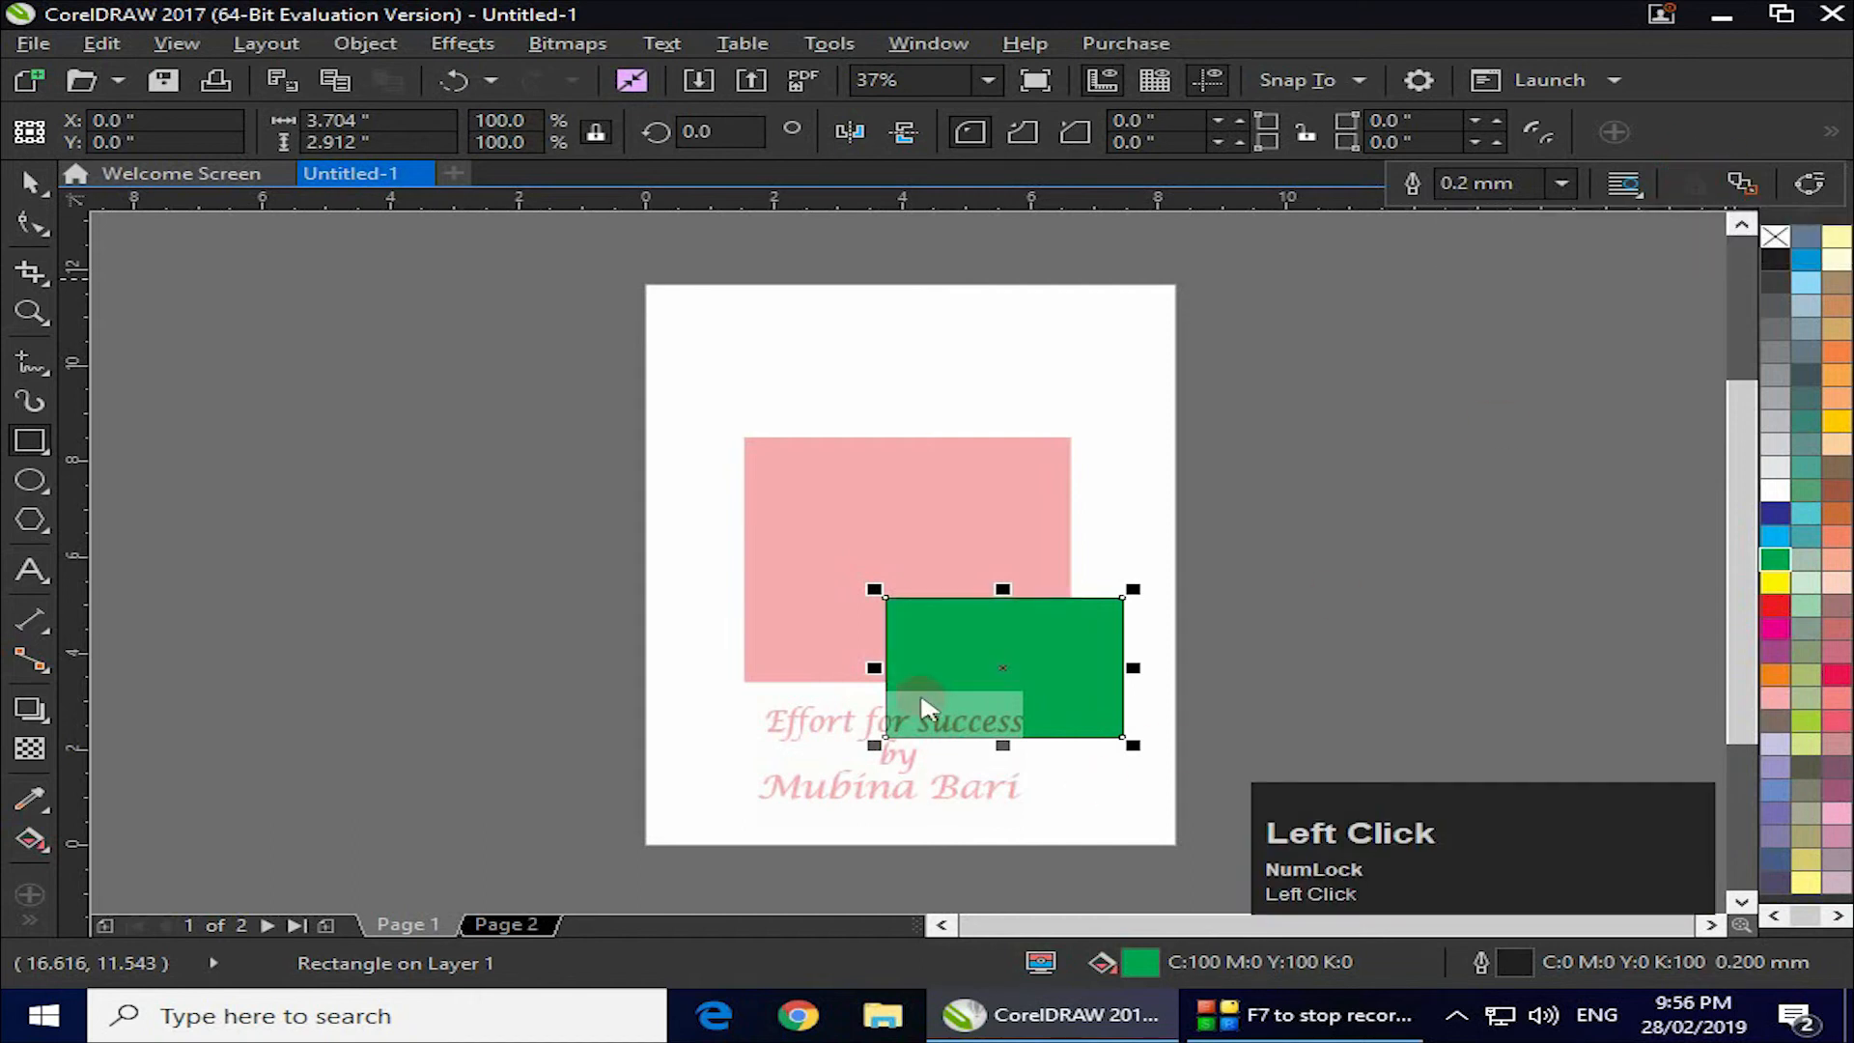
click(1813, 182)
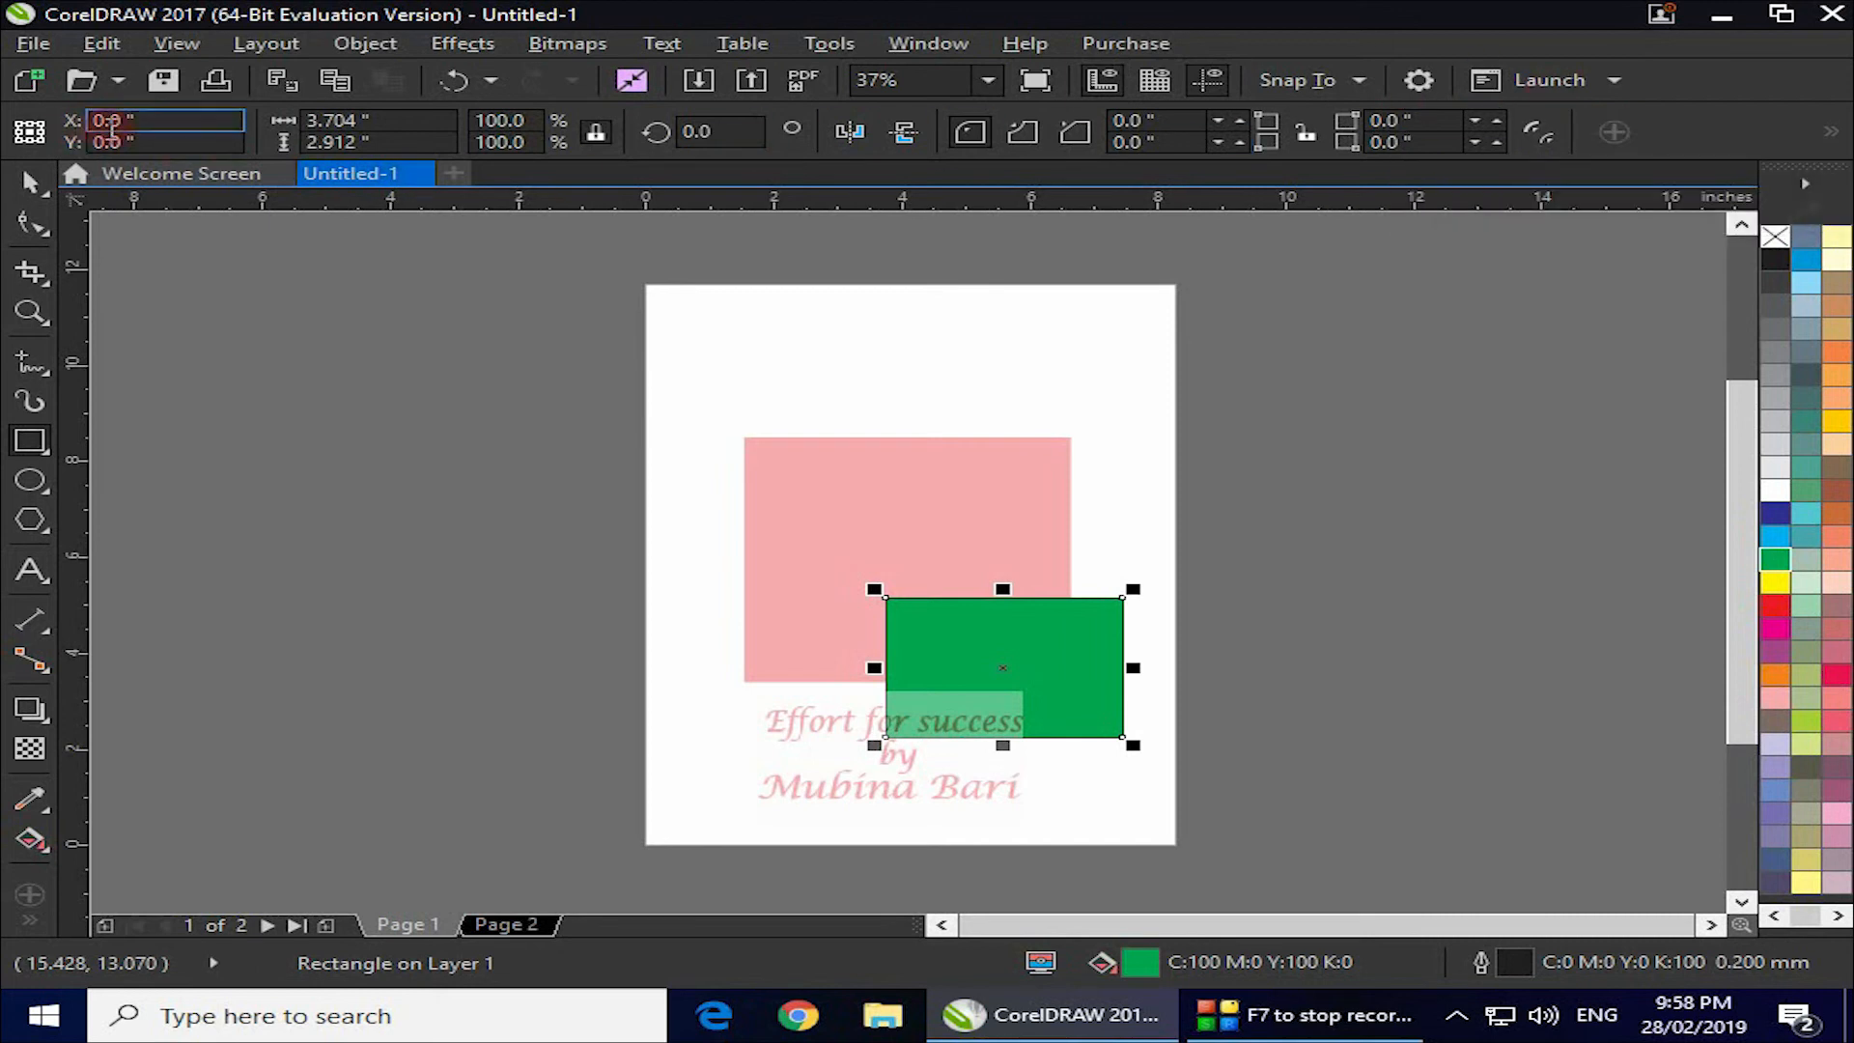
Remove the Object Origin and Position items from the property bar with Quick customize.
click(1613, 131)
click(1613, 131)
click(1614, 131)
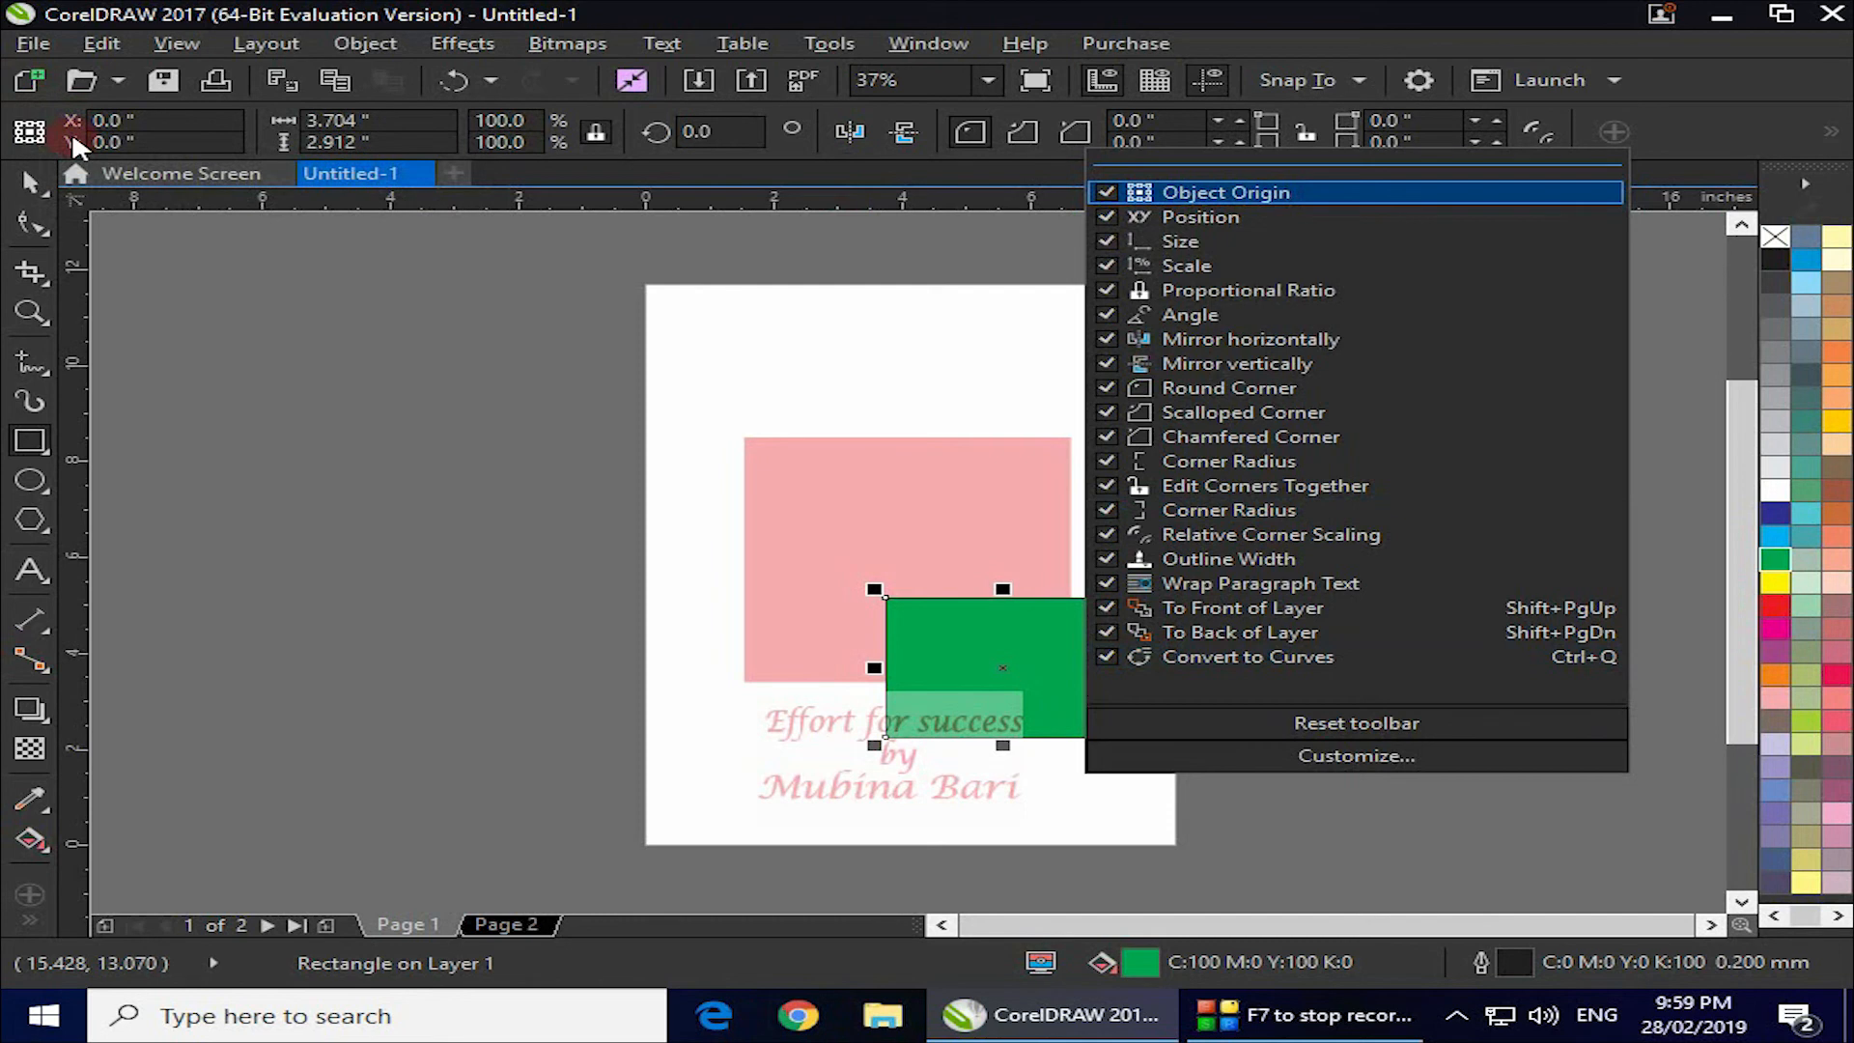
click(1106, 192)
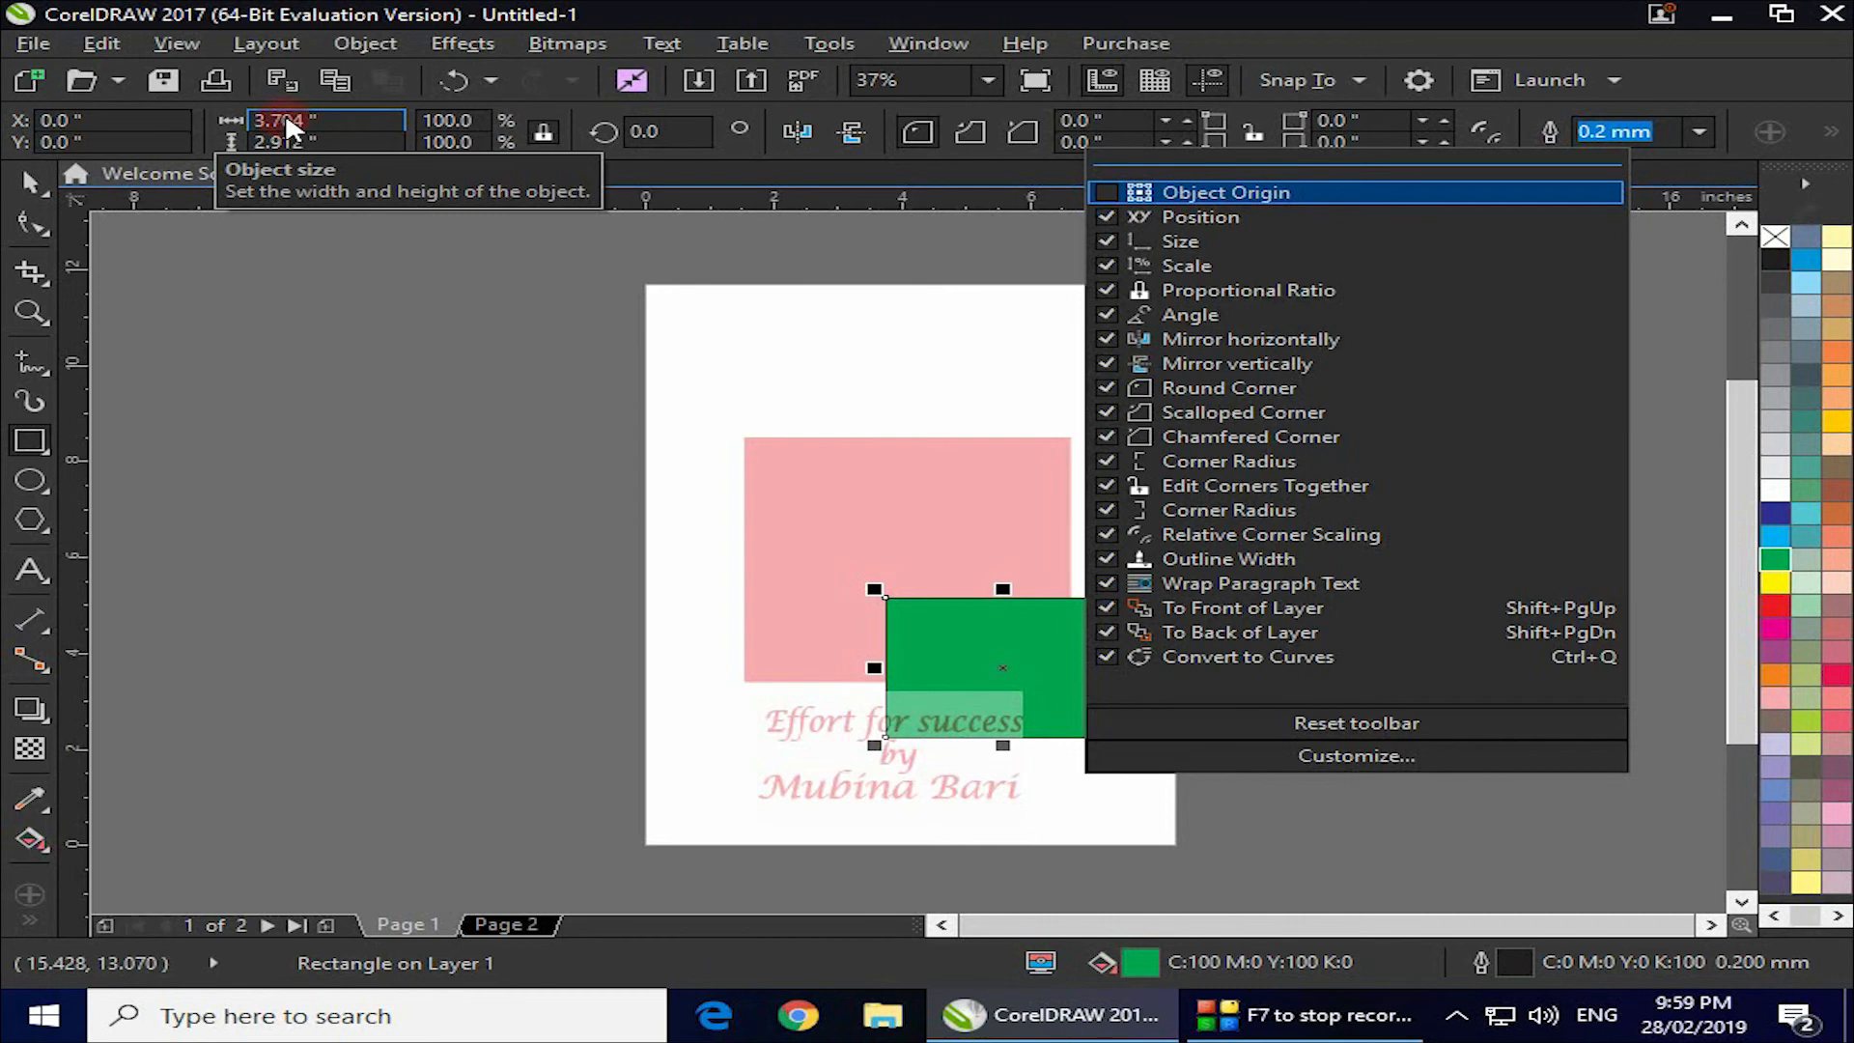
click(1101, 218)
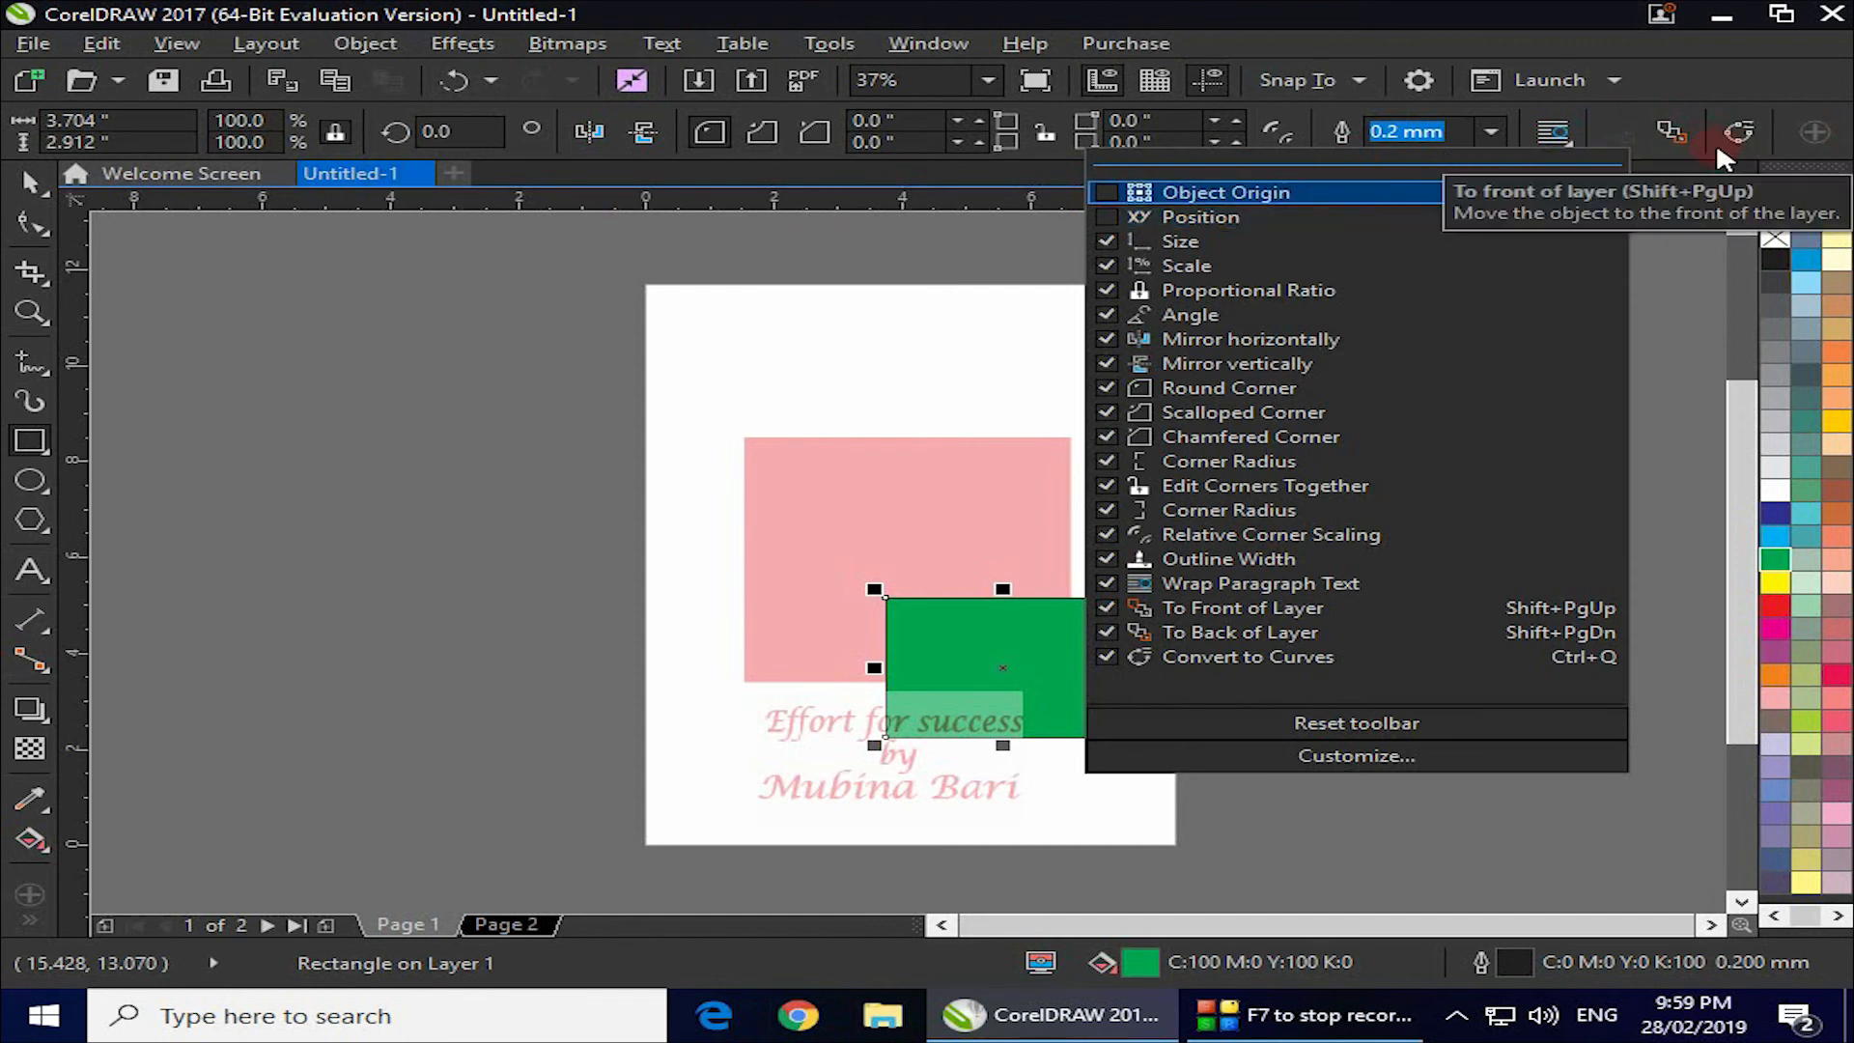
click(1635, 300)
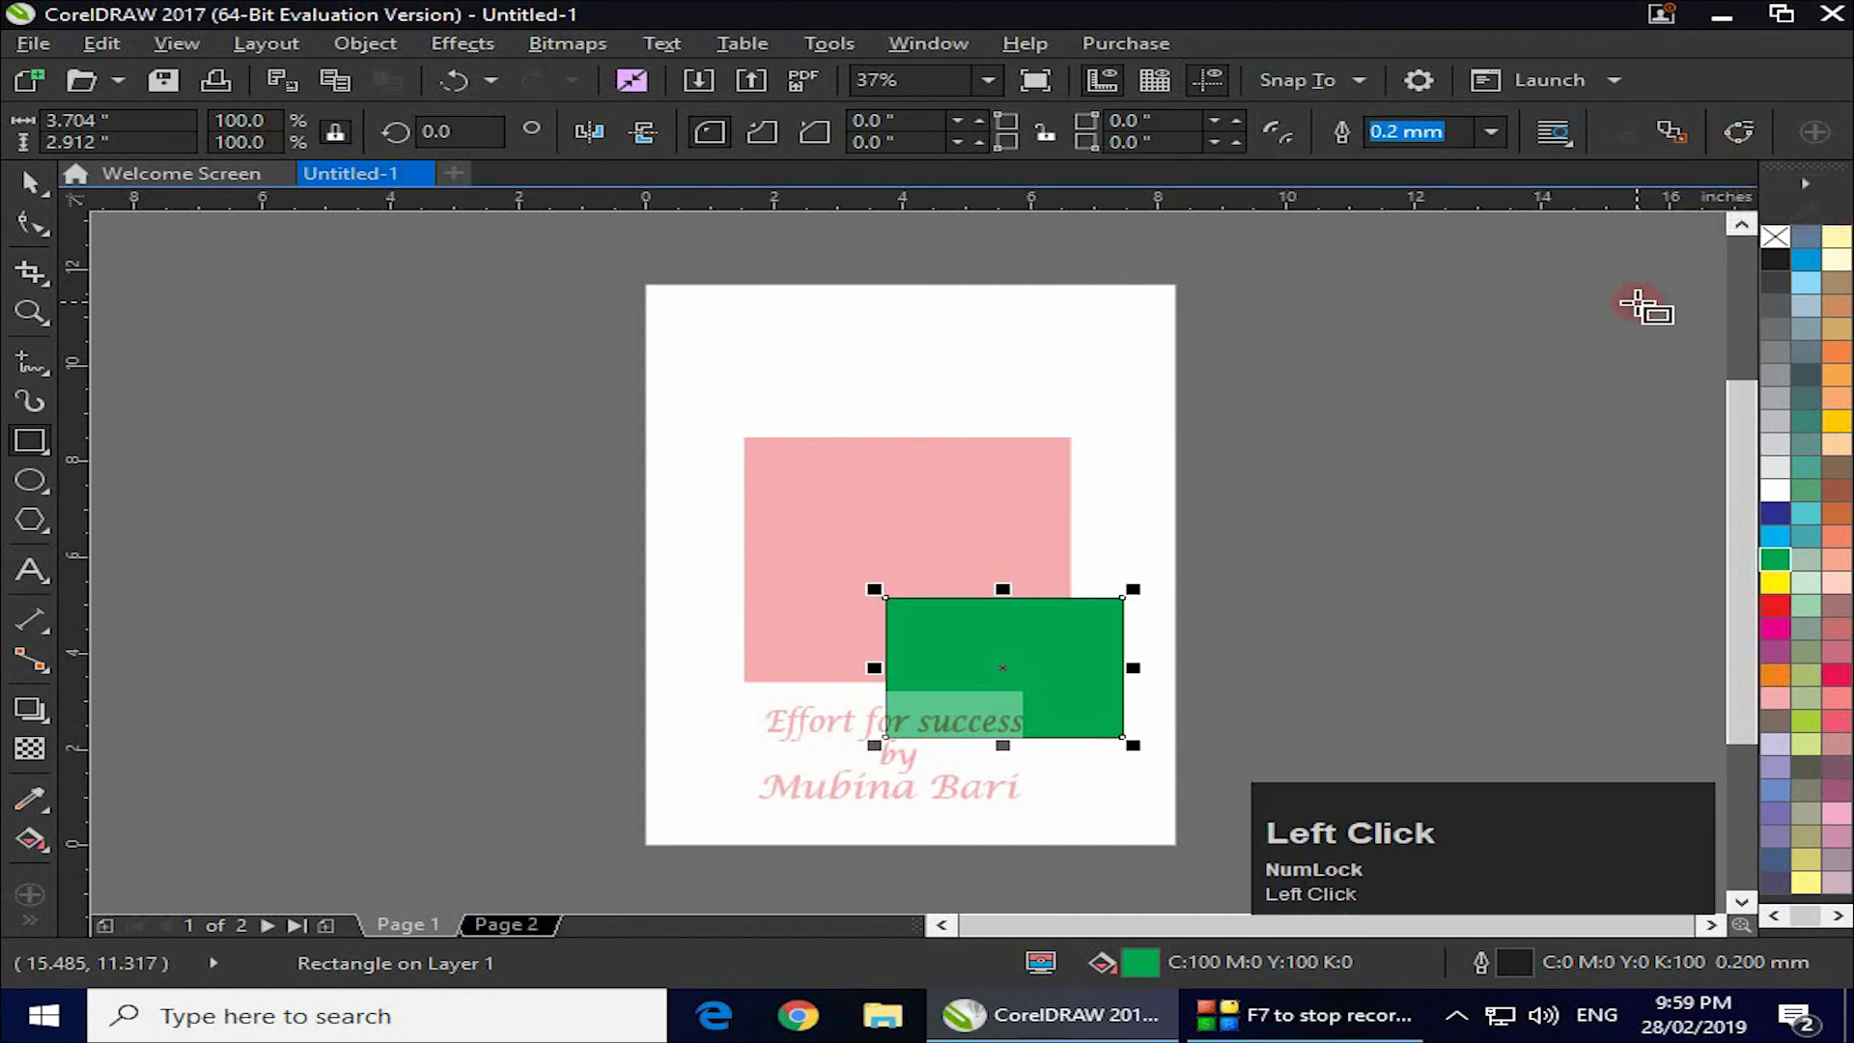
Restore the Position and Object Origin items to the property bar.
click(1812, 133)
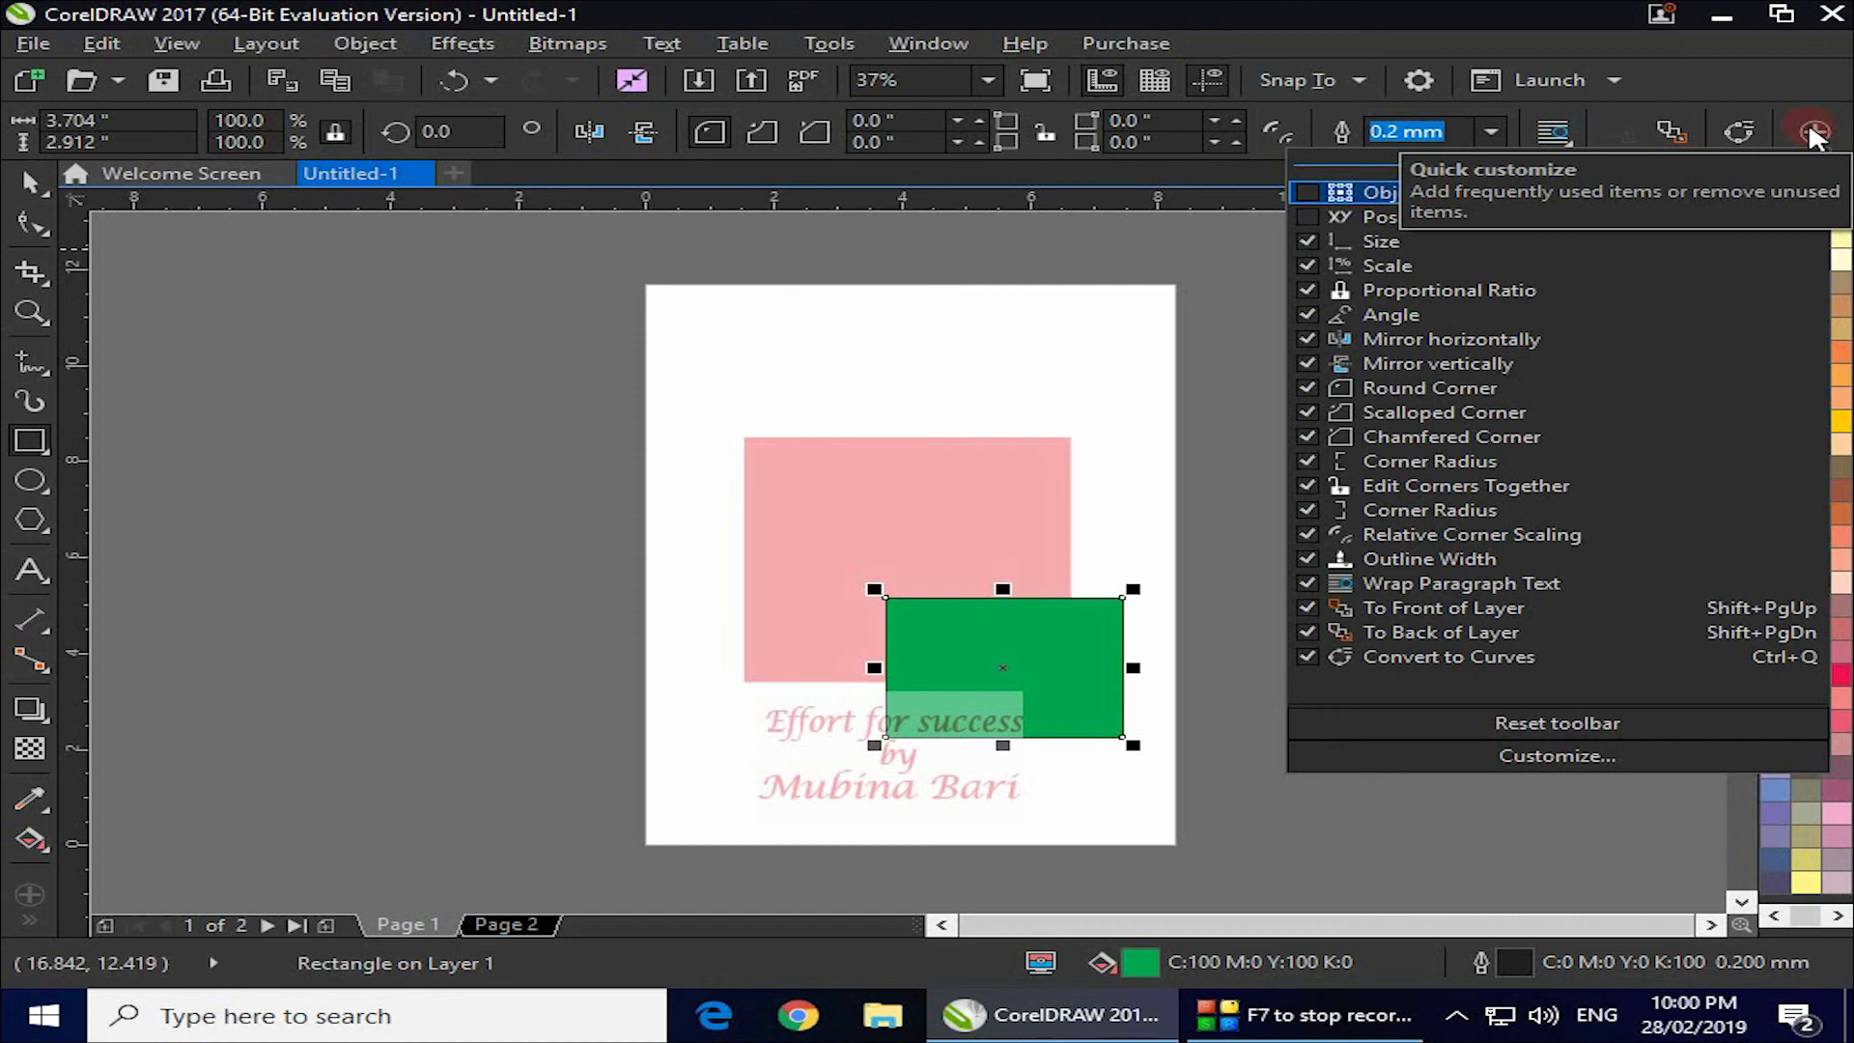
click(1308, 220)
click(1311, 193)
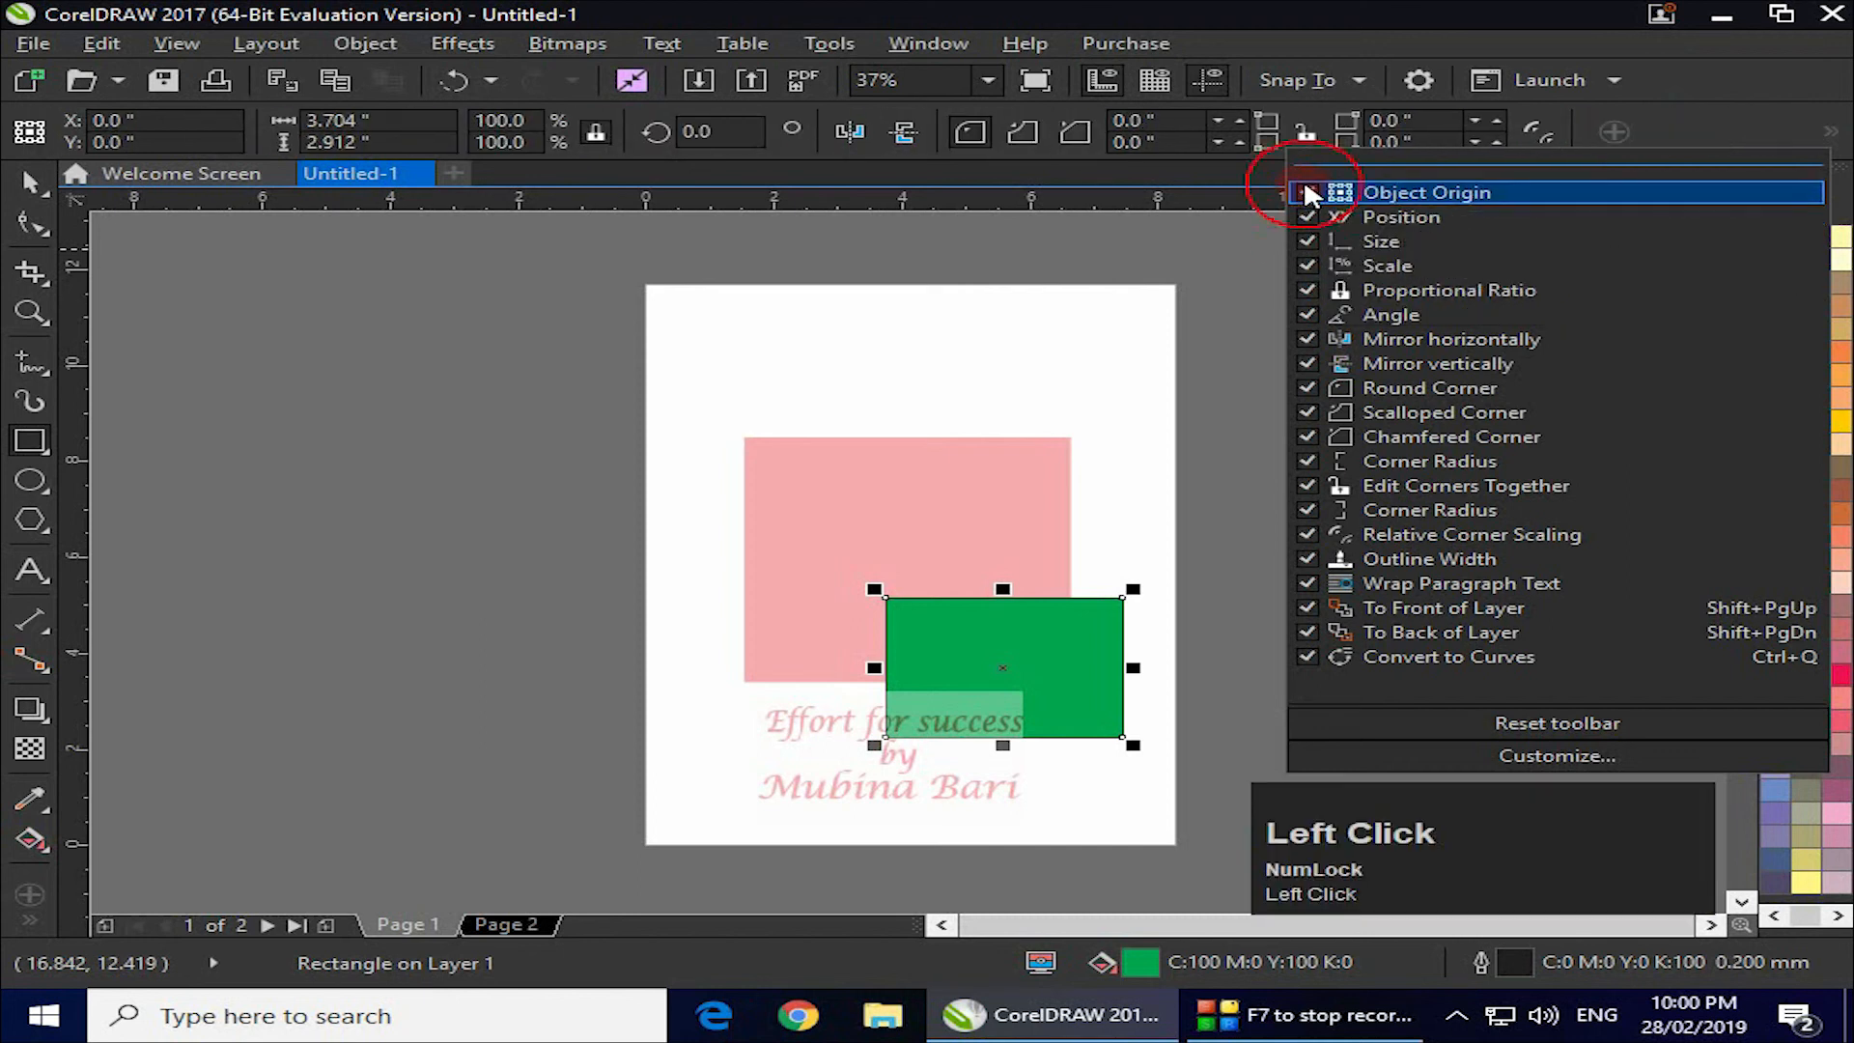
click(1257, 377)
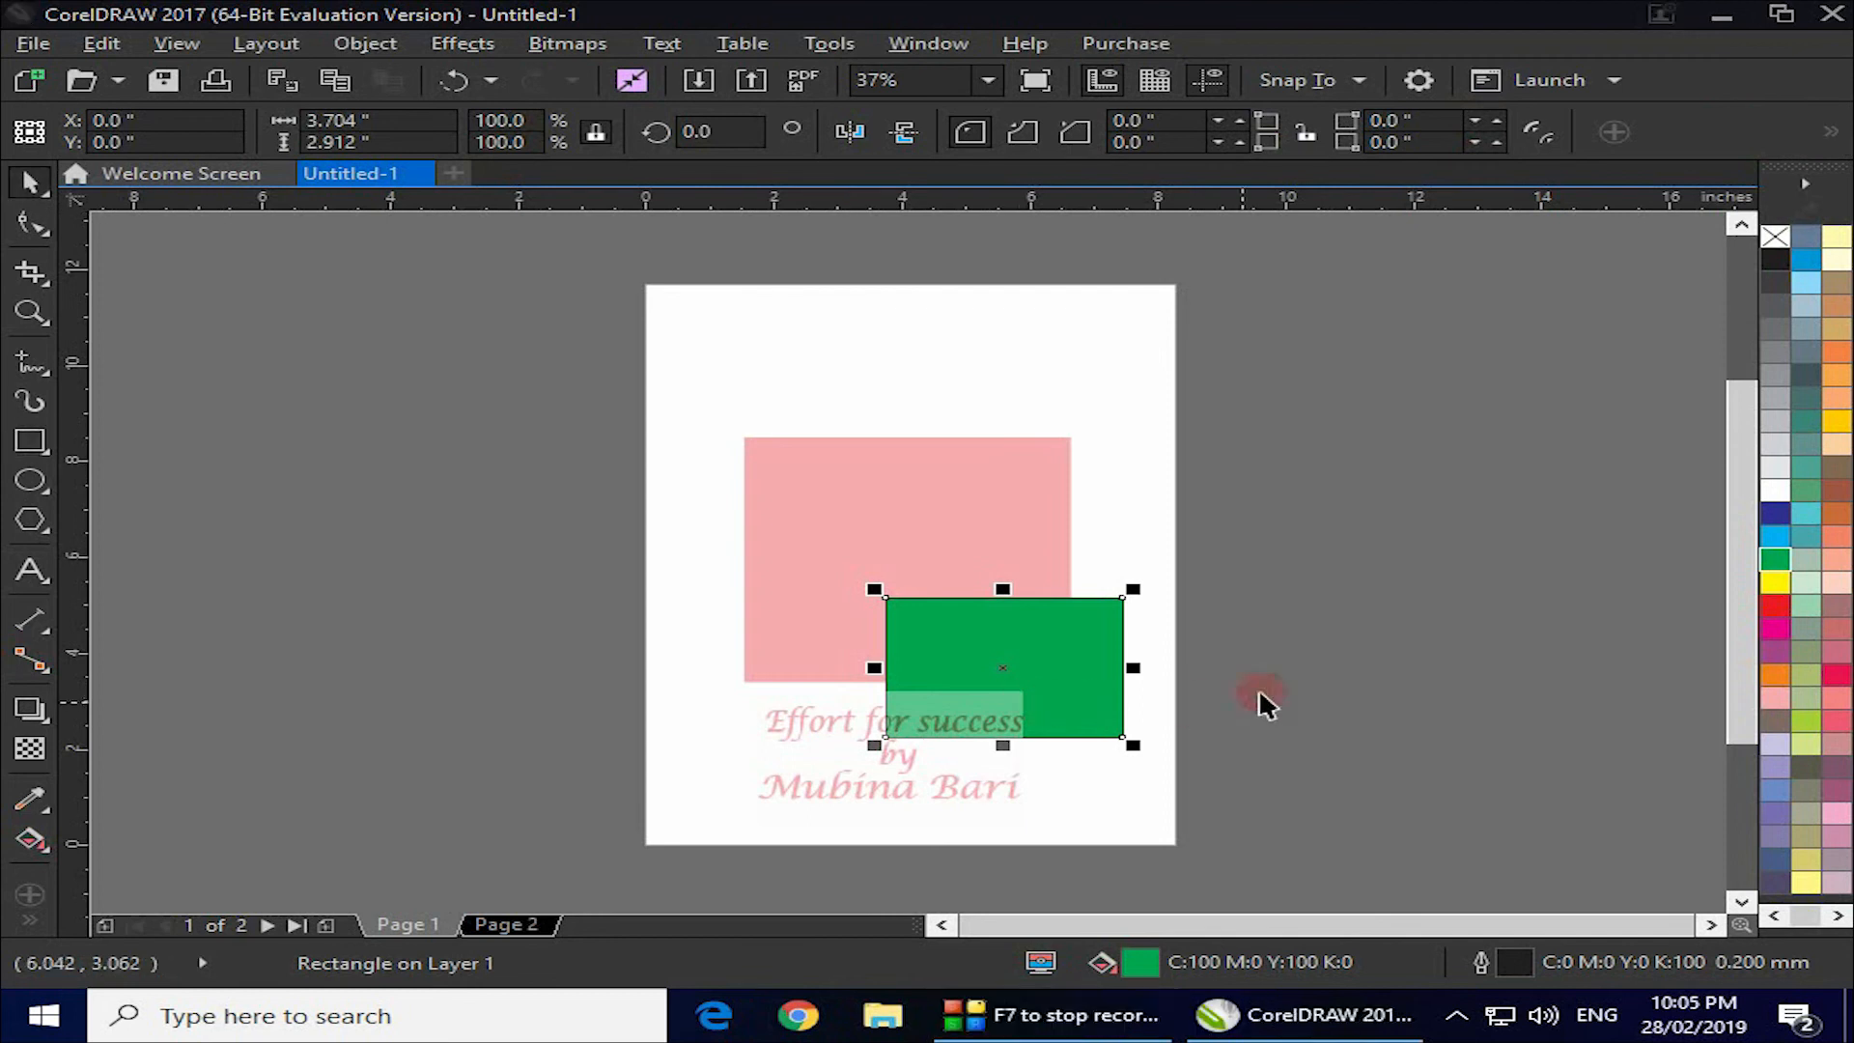
Delete the rectangles from Page 1 and draw a tilted 3-point rectangle about 6.07 by 6.62 inches overall above the pink text.
key(Delete)
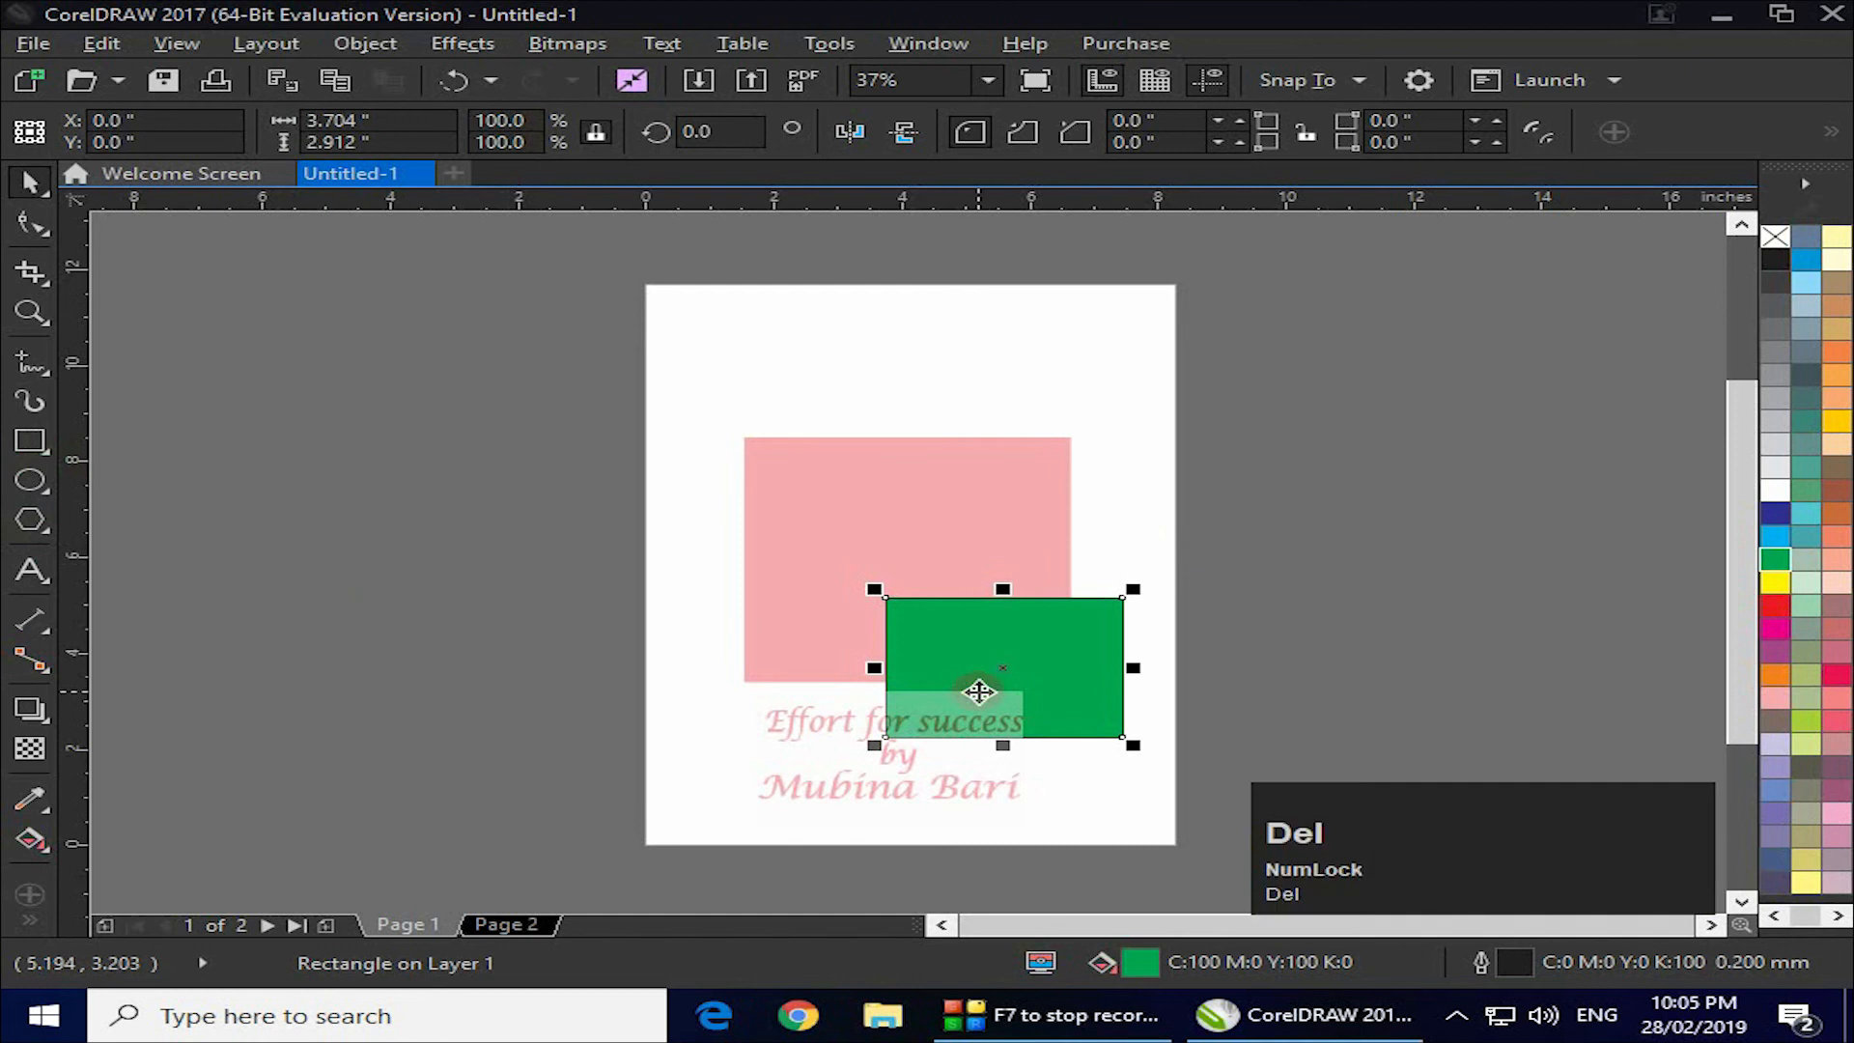
click(44, 454)
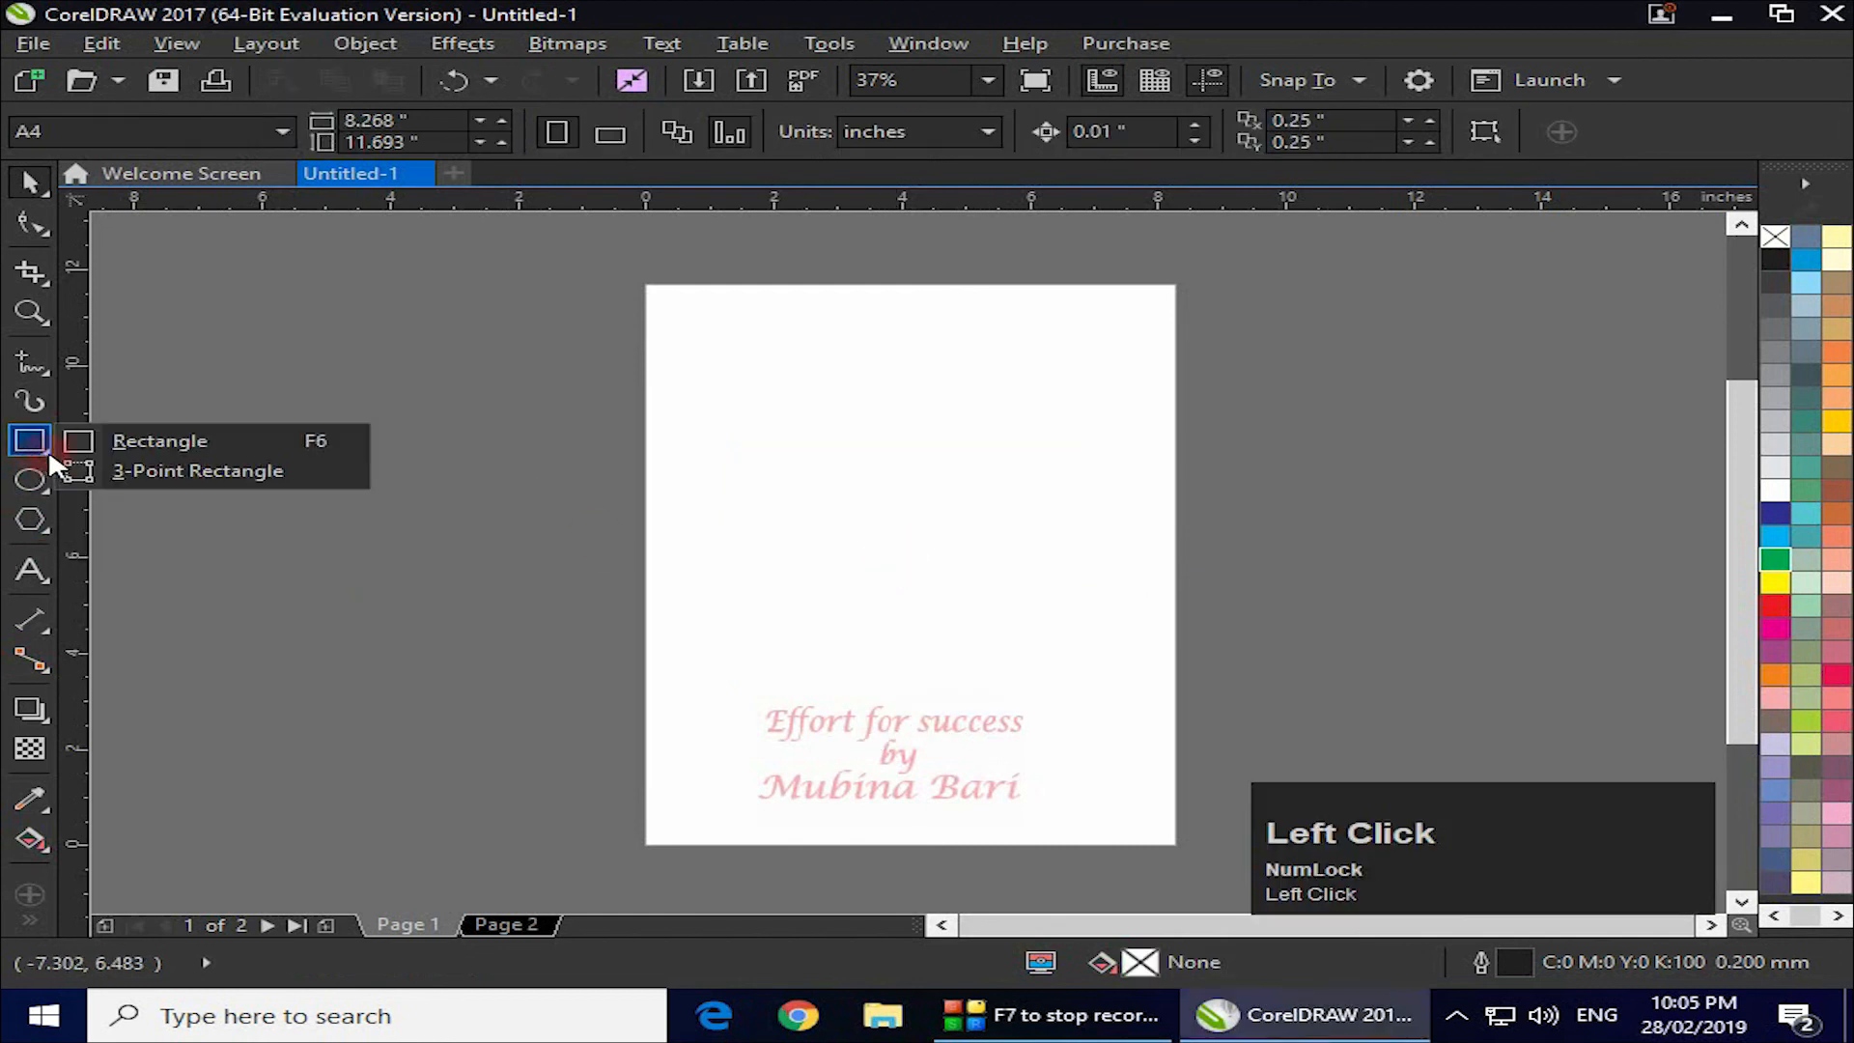
click(204, 469)
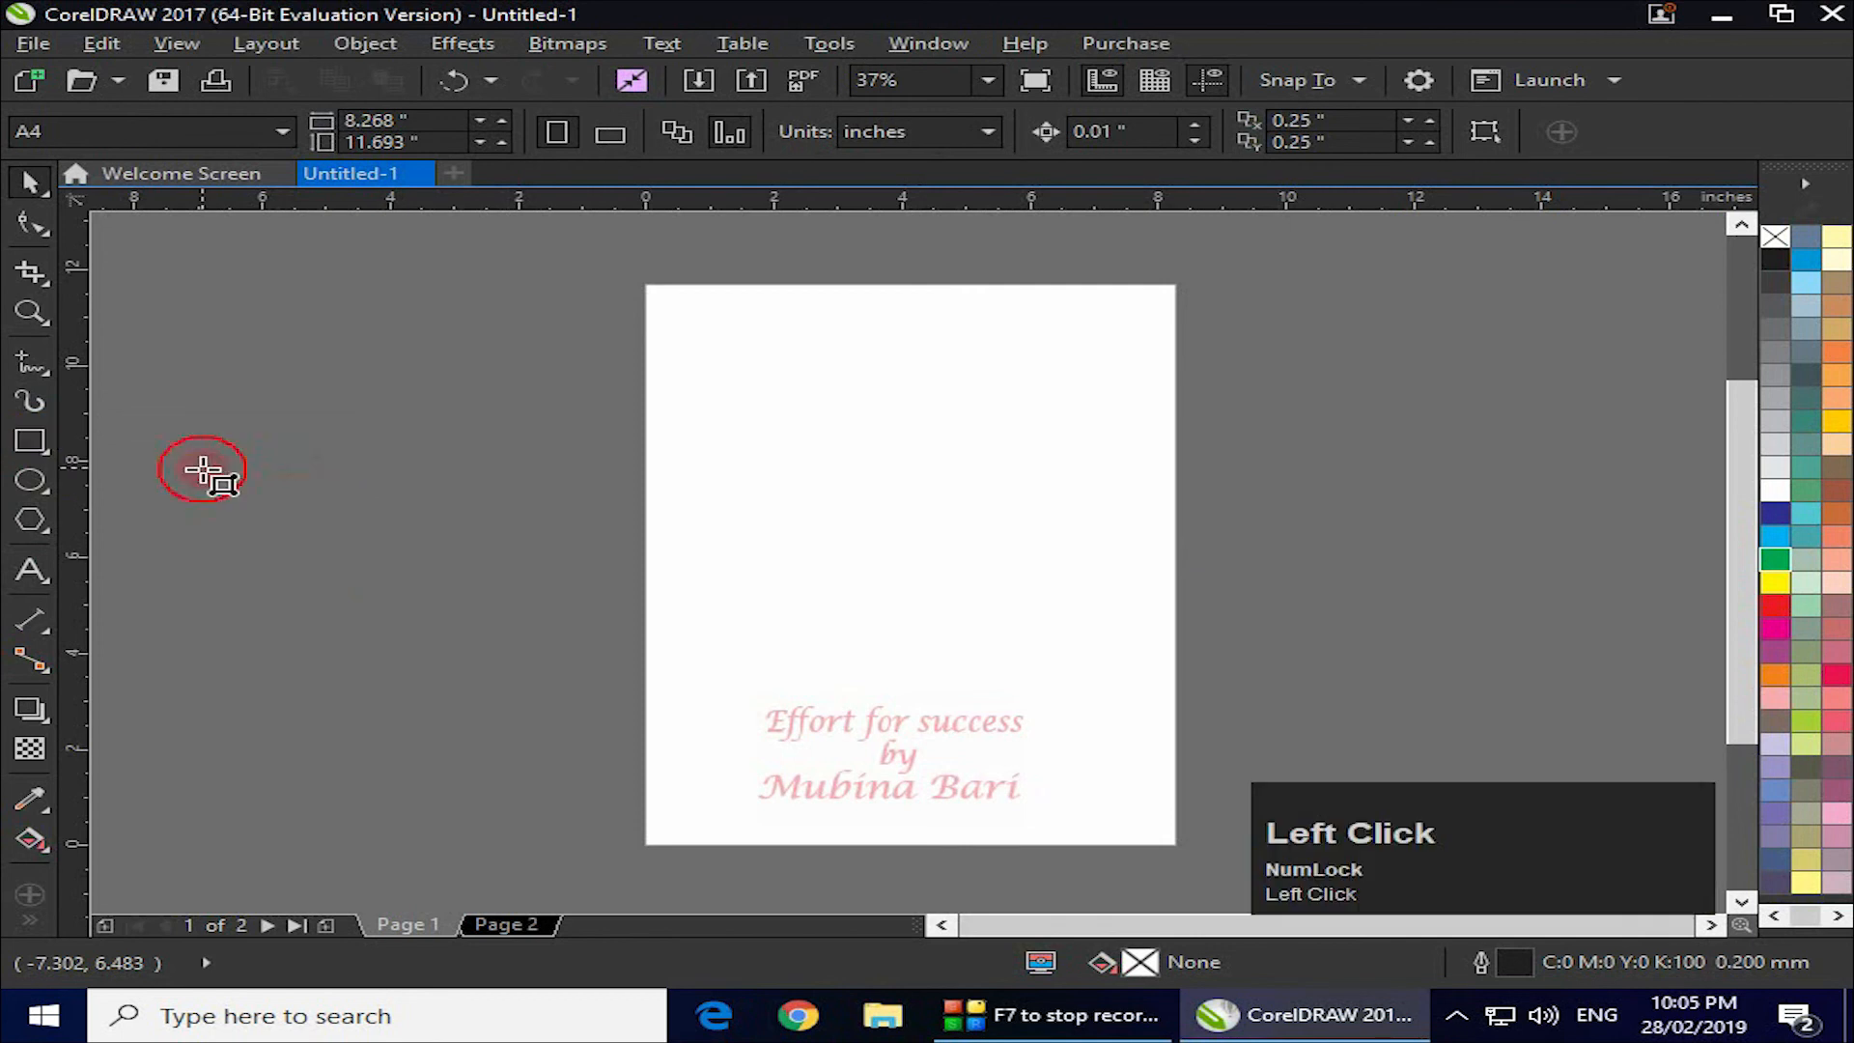
click(774, 400)
click(780, 399)
drag(780, 399, 1062, 465)
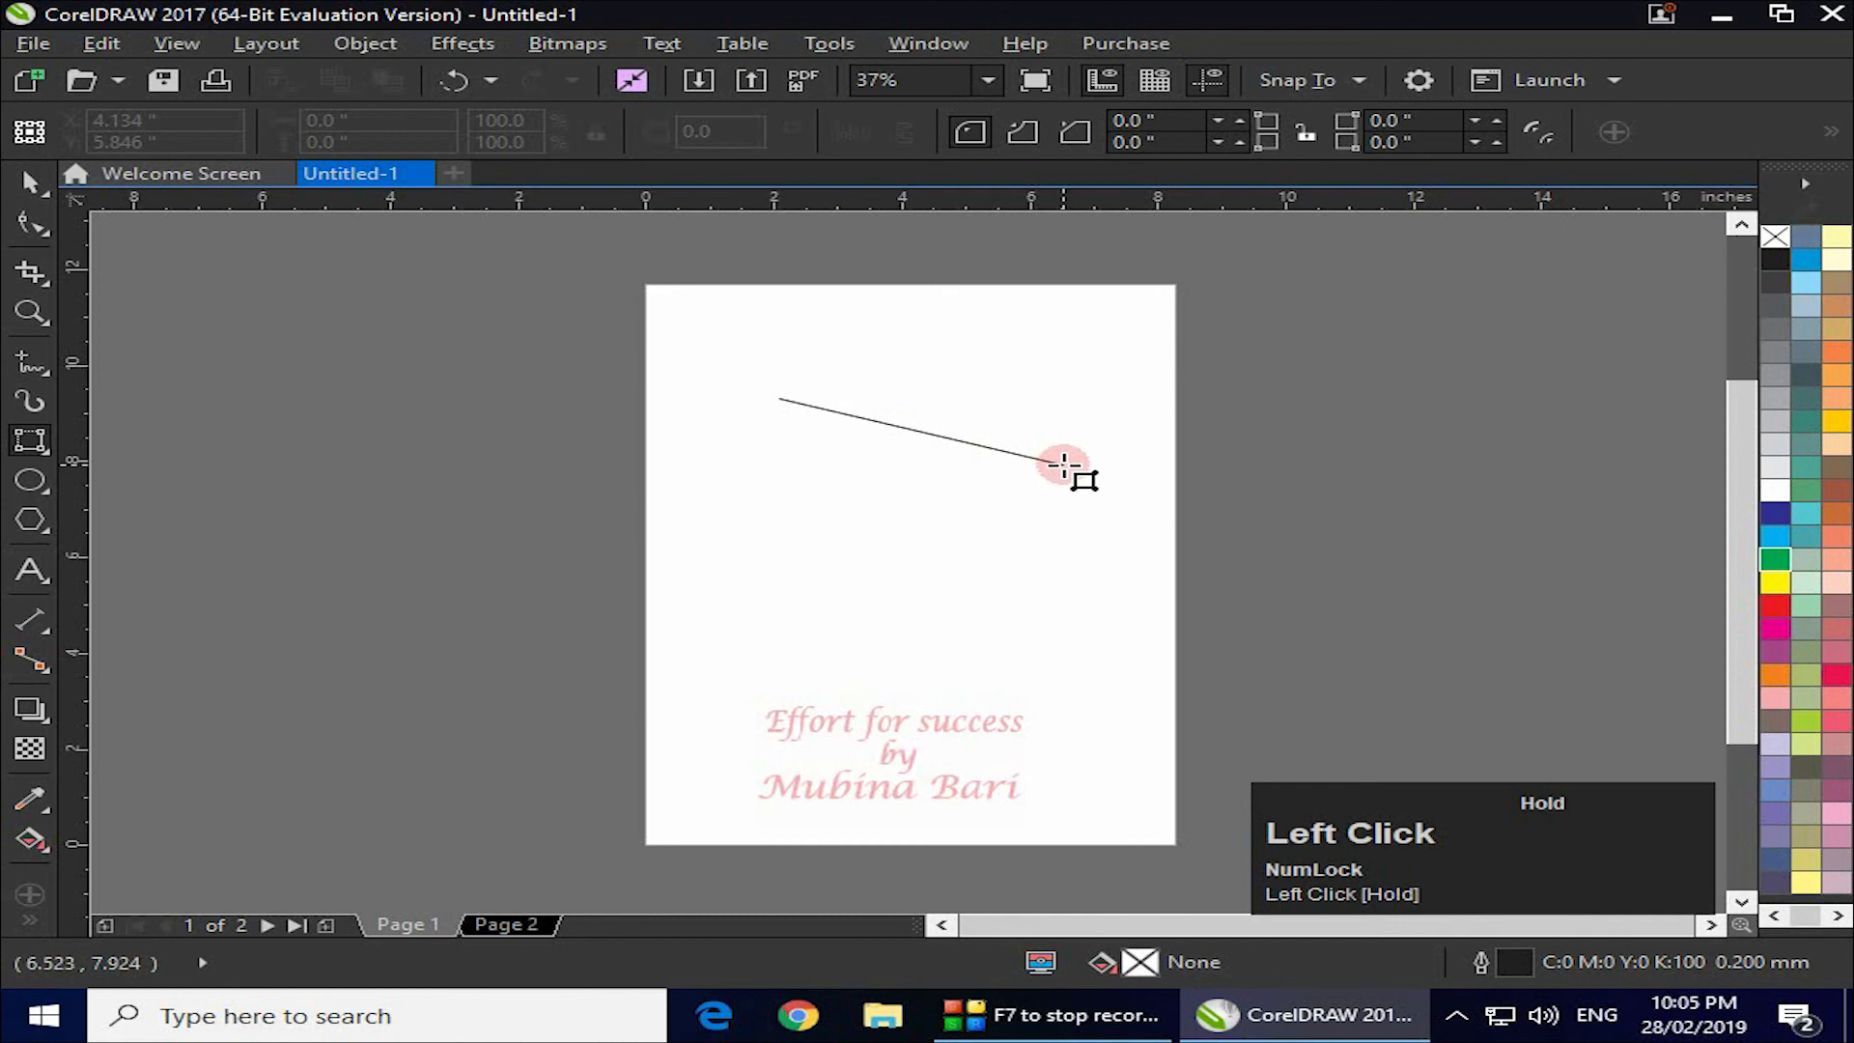
drag(1063, 465, 1065, 468)
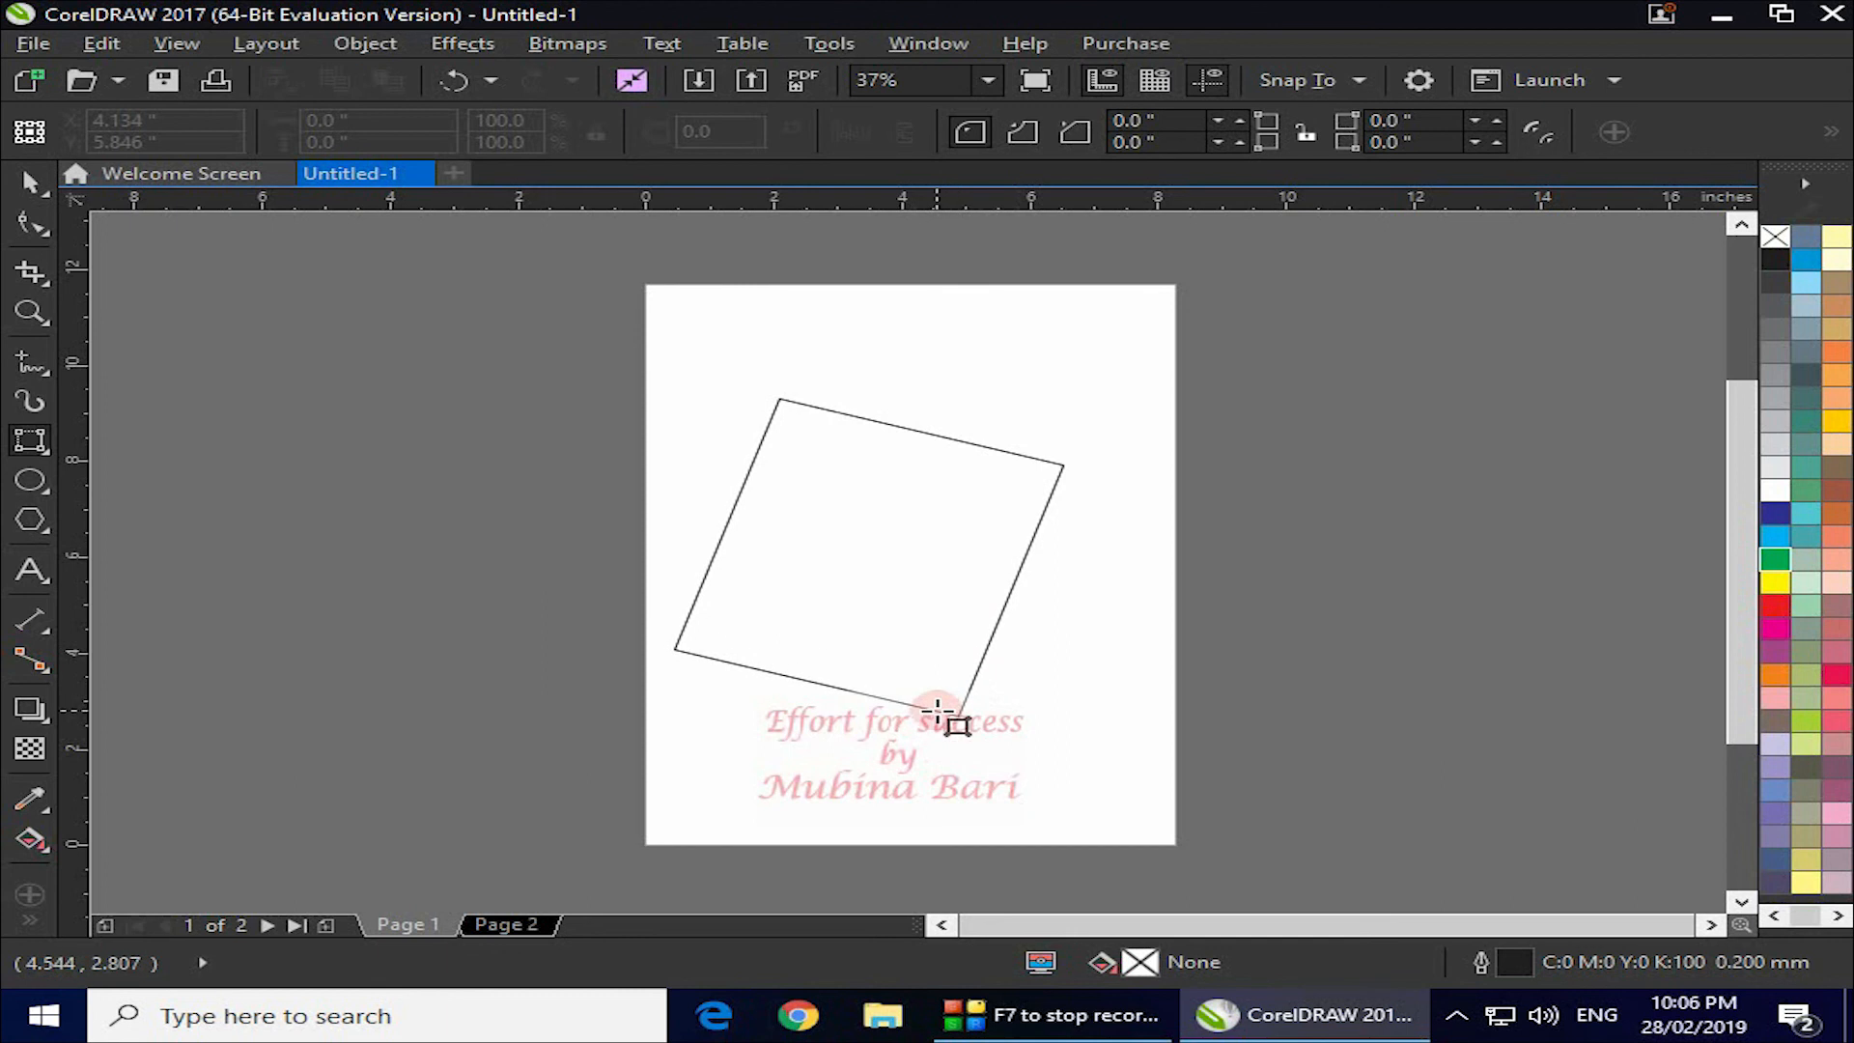
click(938, 711)
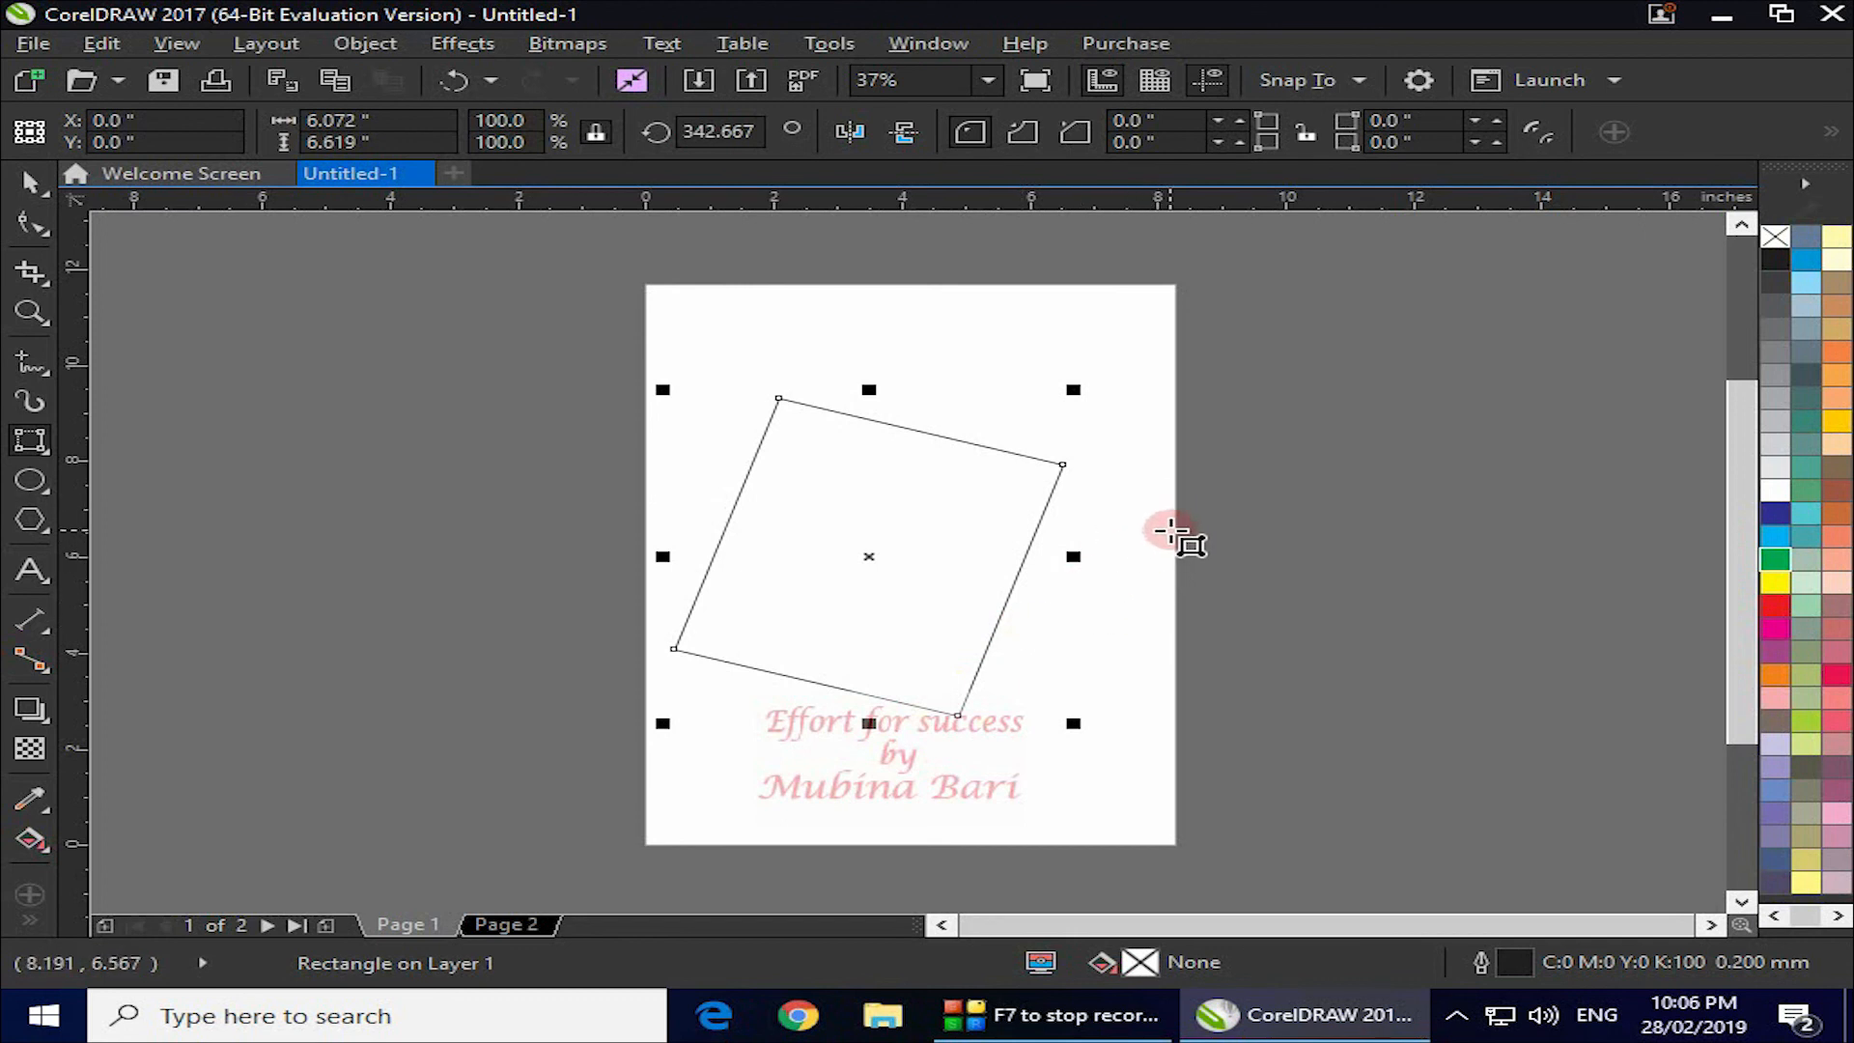
Draw a second, slightly tilted 3-point rectangle about 4.33 by 5.18 inches overall, just beyond the page's right edge.
click(1171, 531)
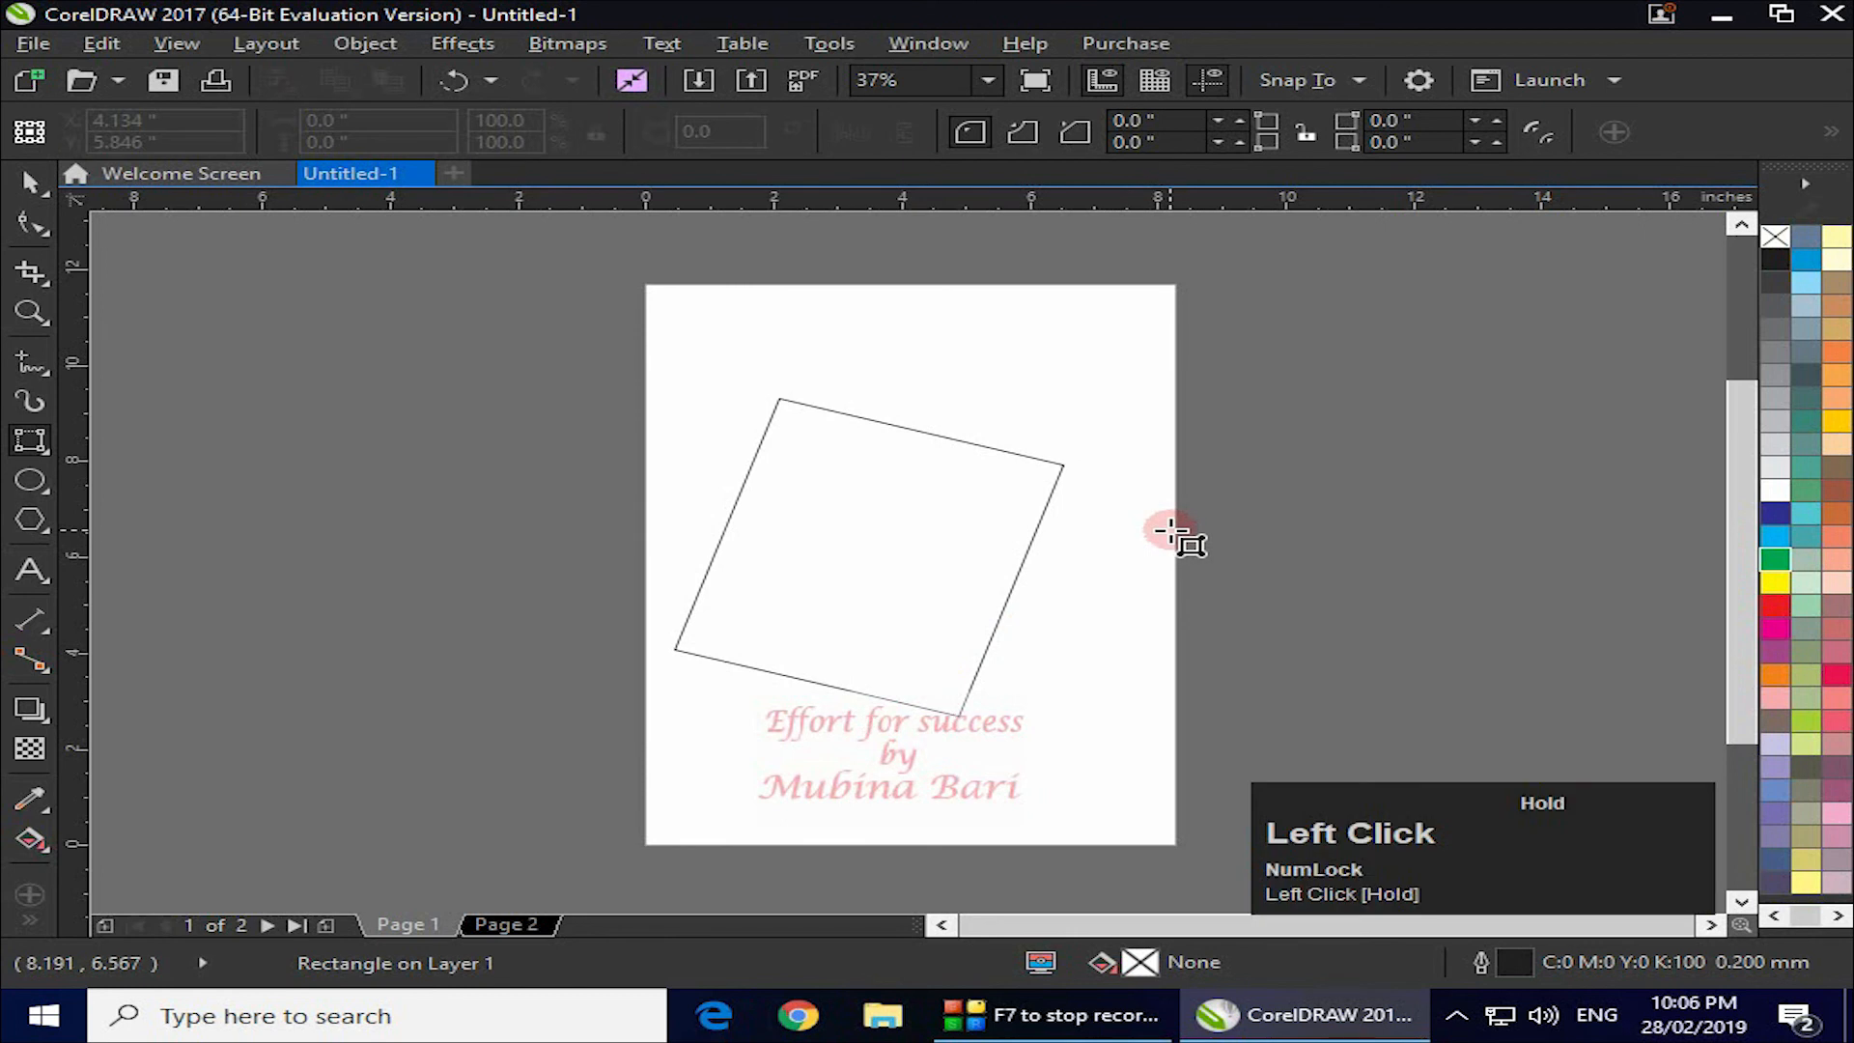
drag(1170, 530, 1428, 521)
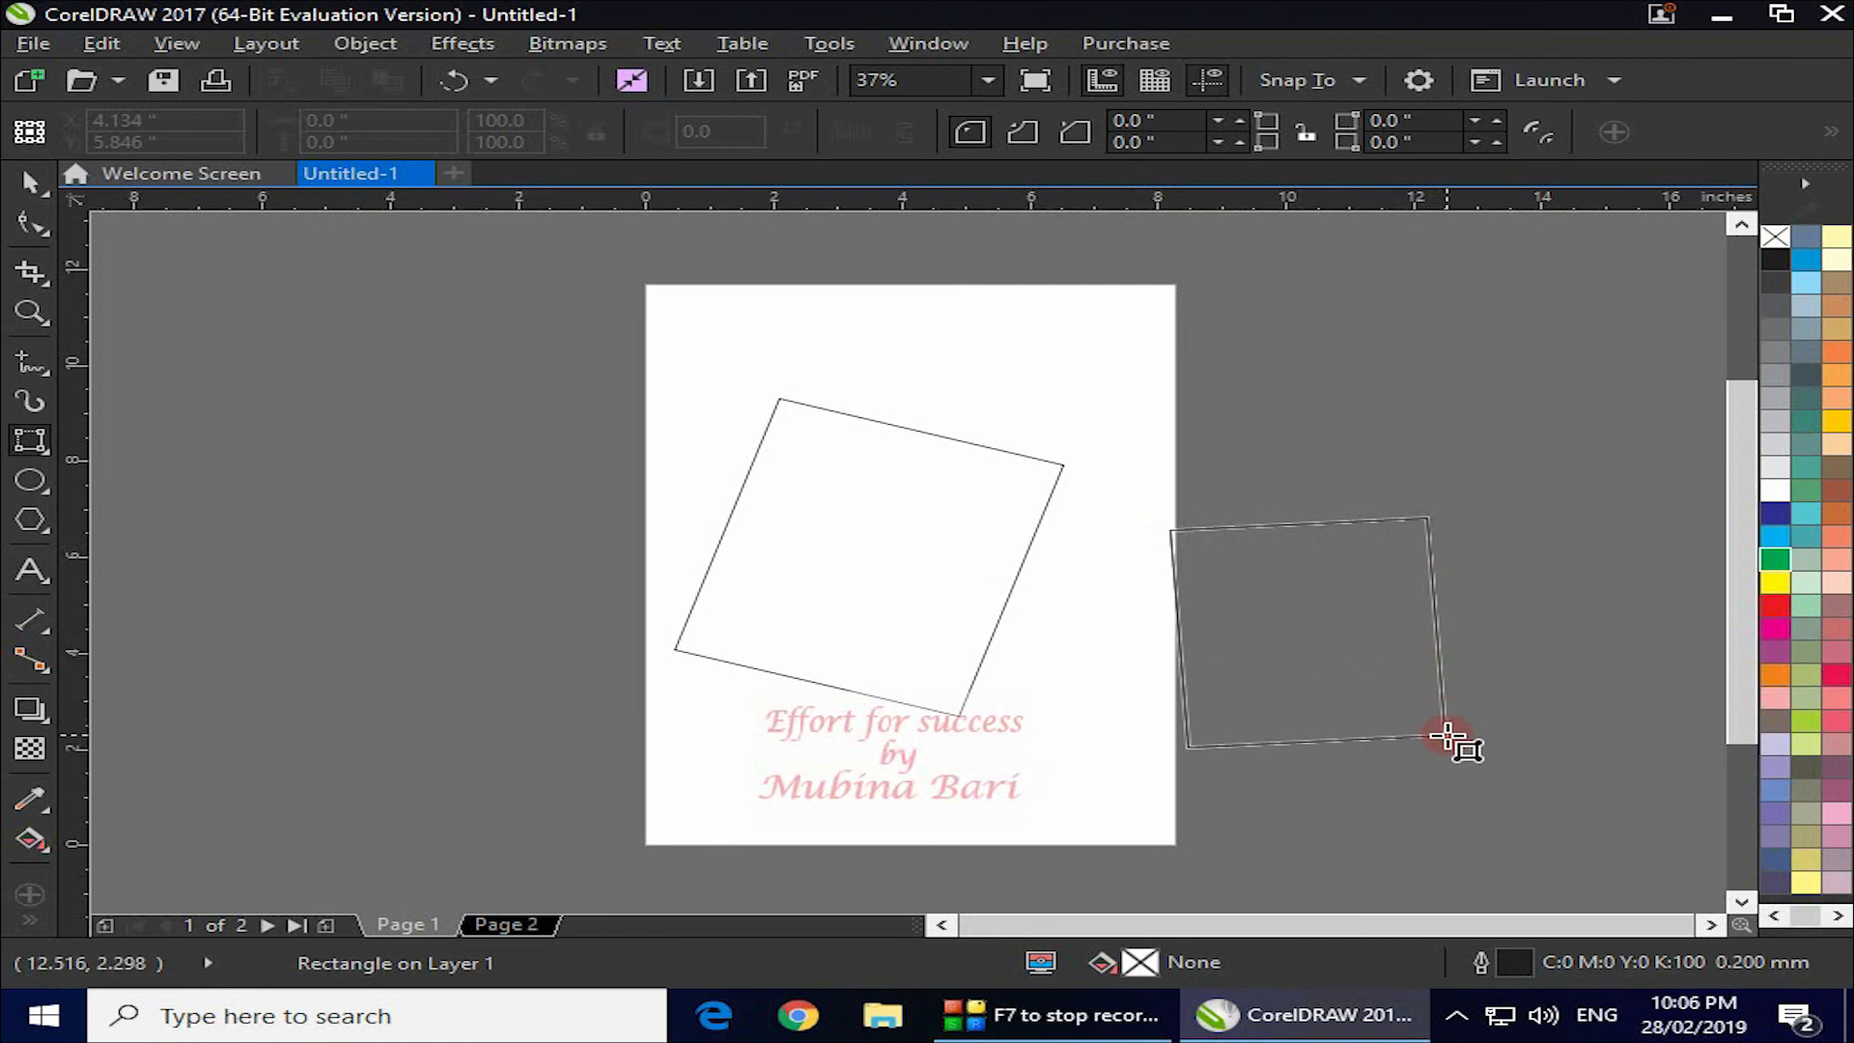
click(1394, 759)
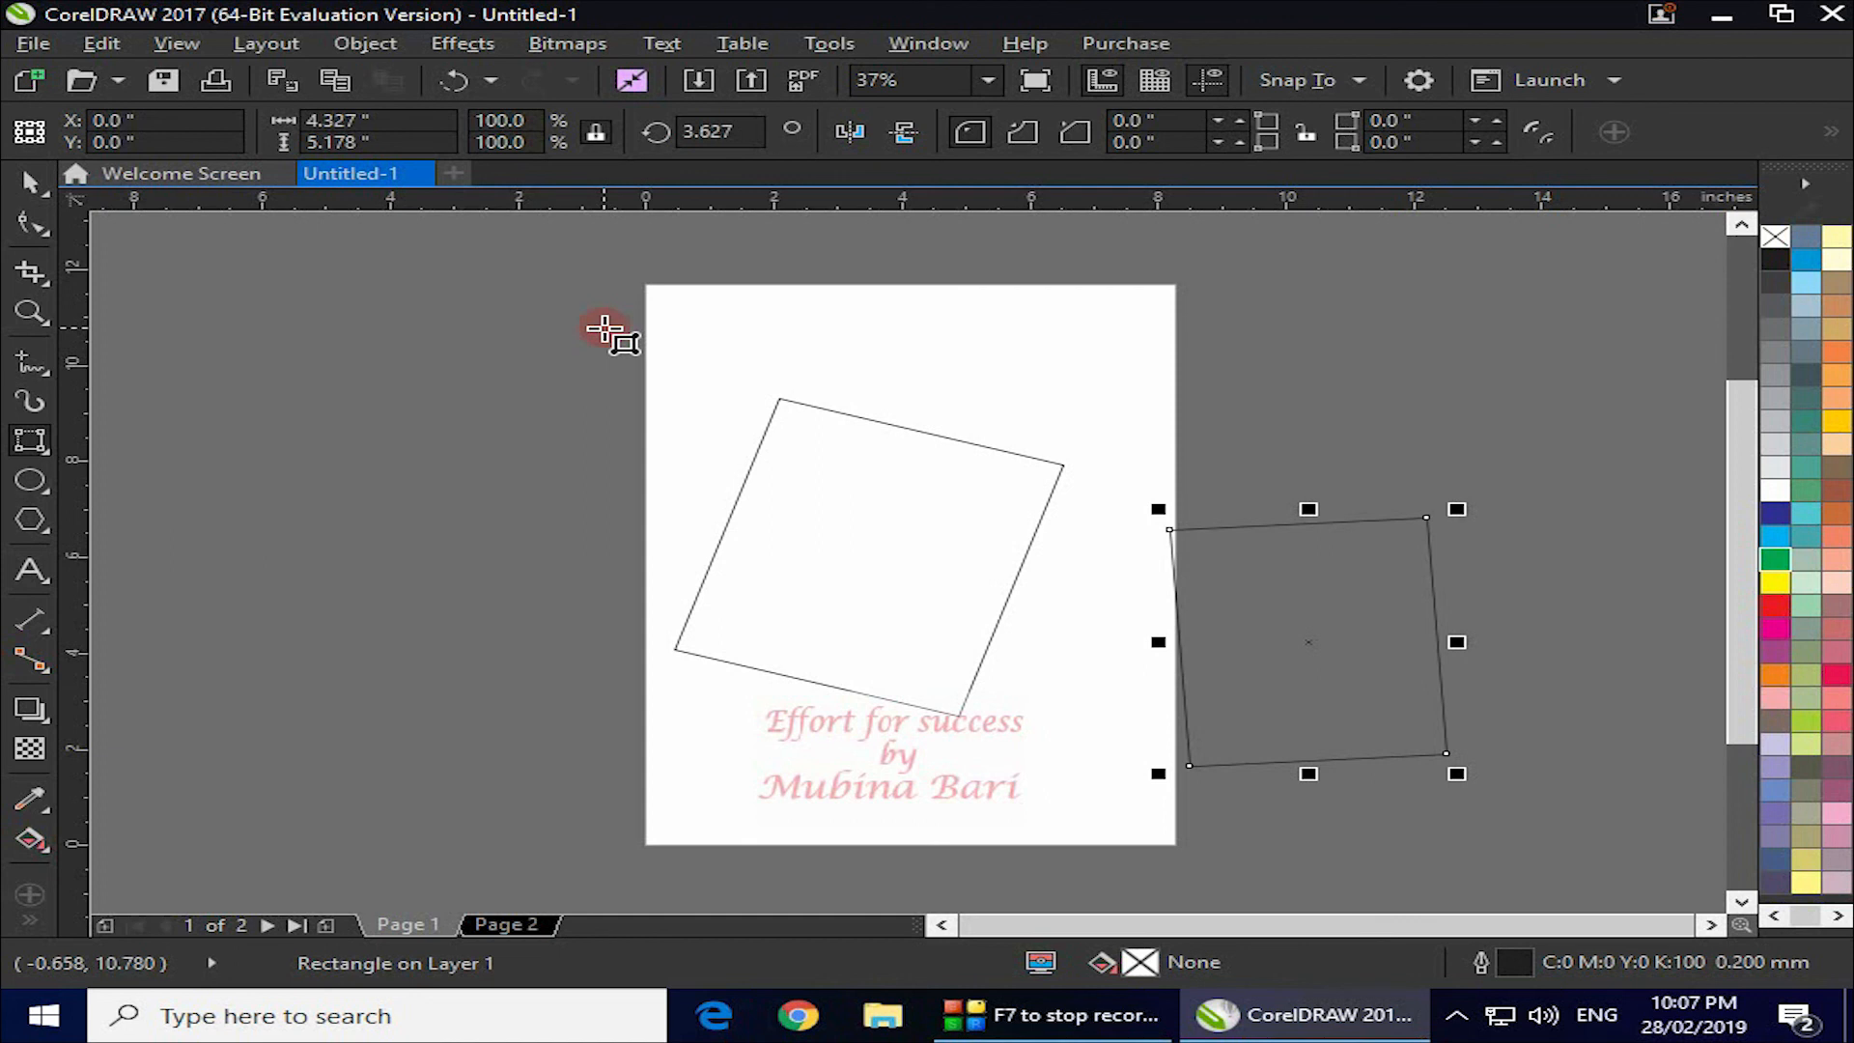
Rotate the second 3-point rectangle clockwise about its centre to an angle of about 301.4 degrees.
click(689, 131)
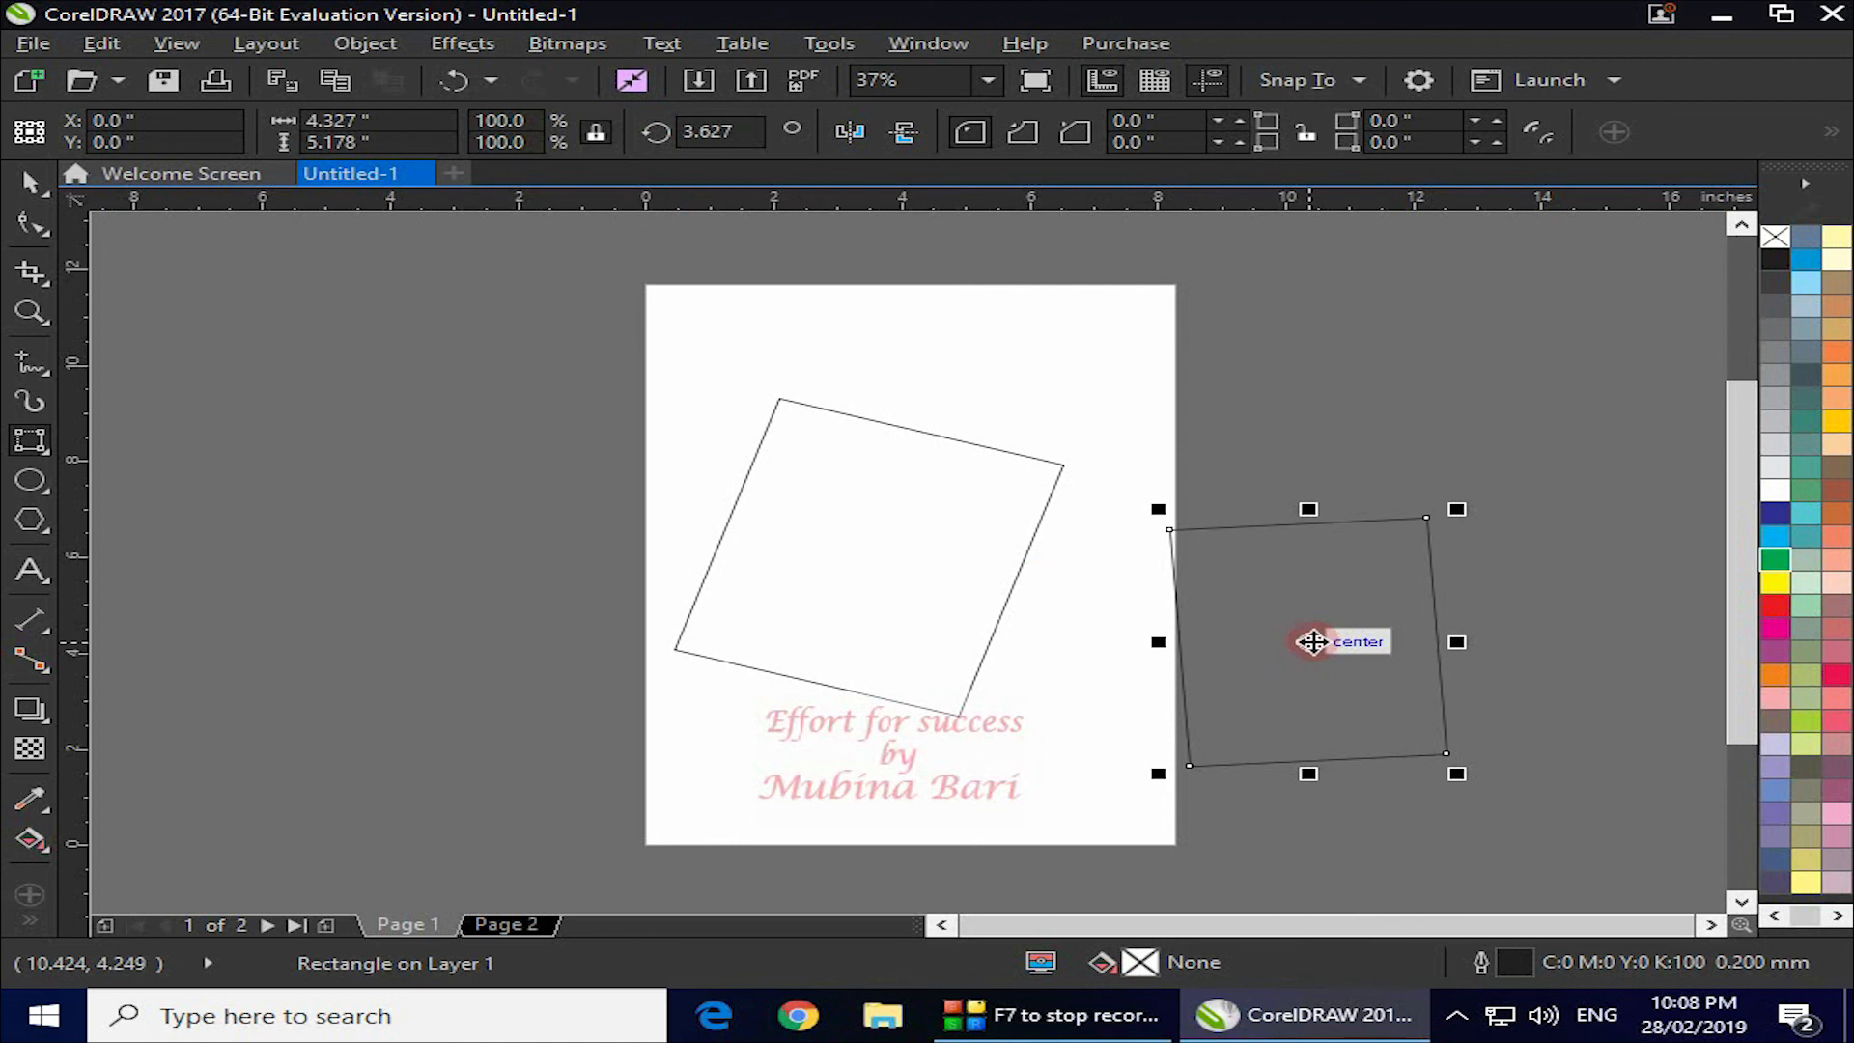
click(1310, 640)
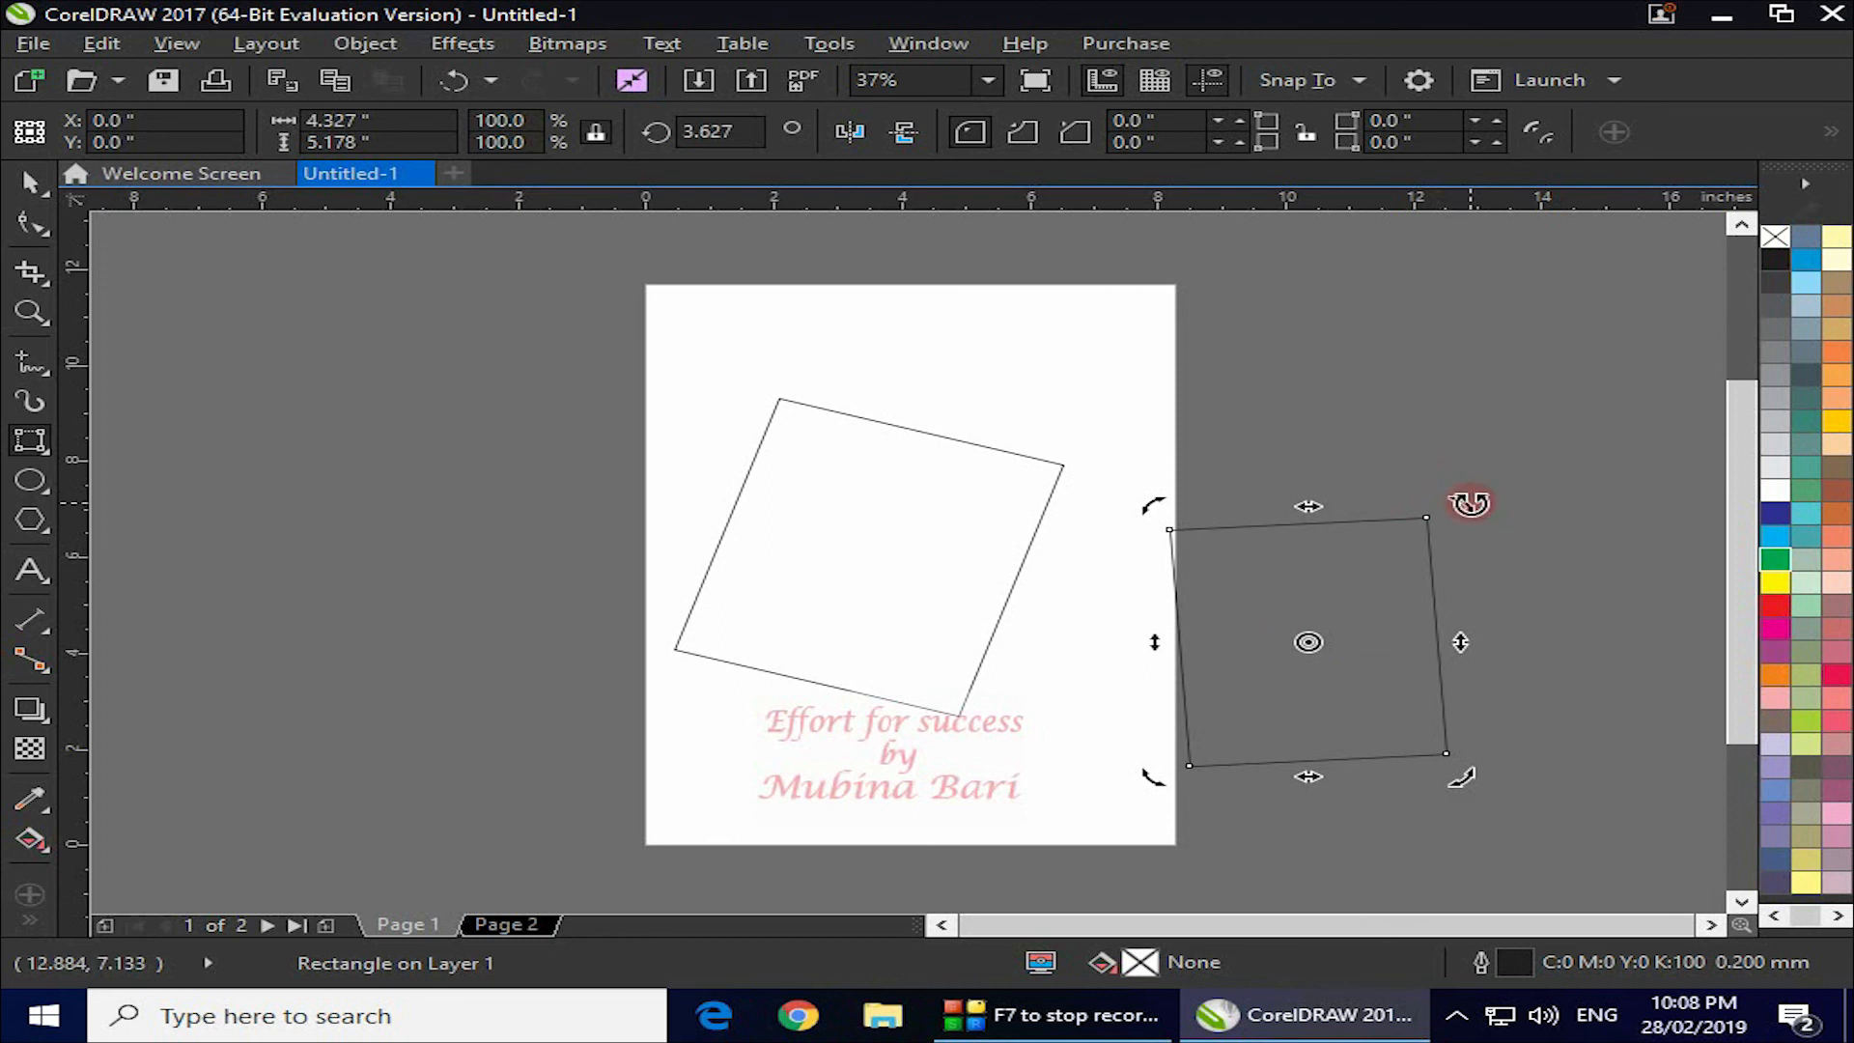
drag(1469, 503, 1511, 677)
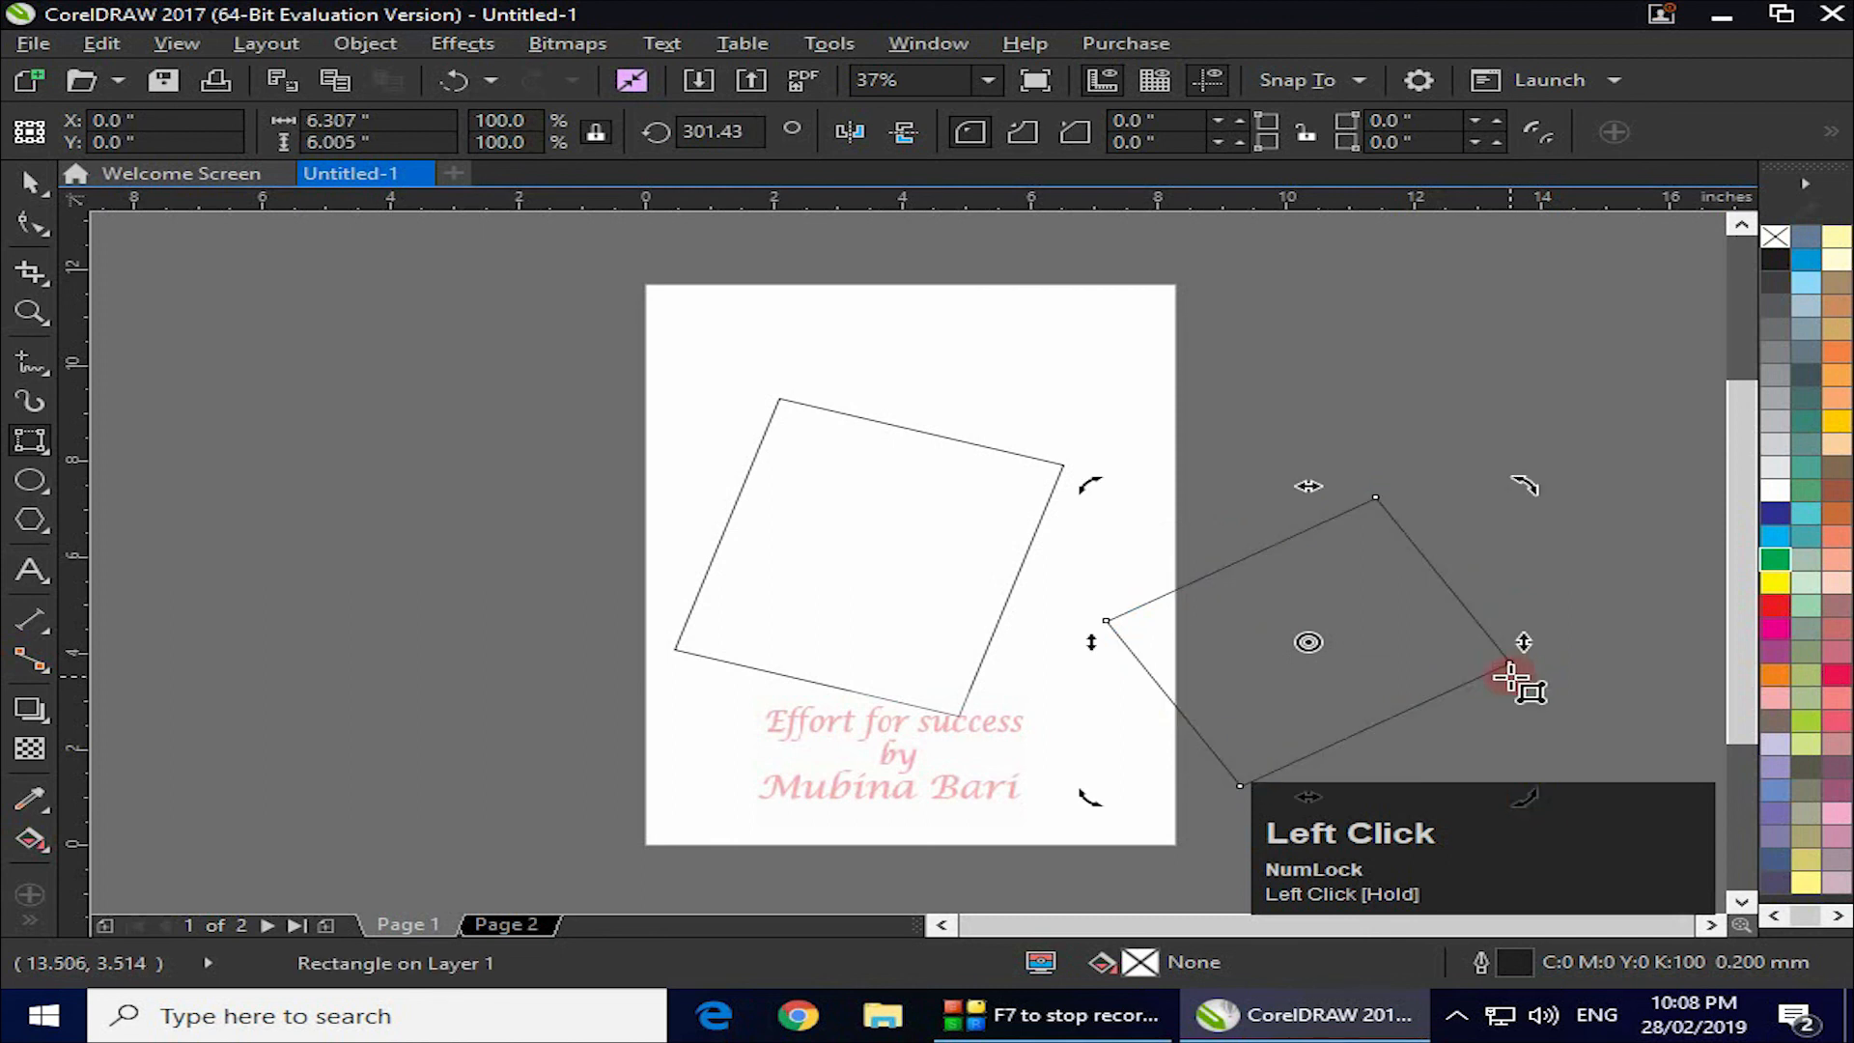